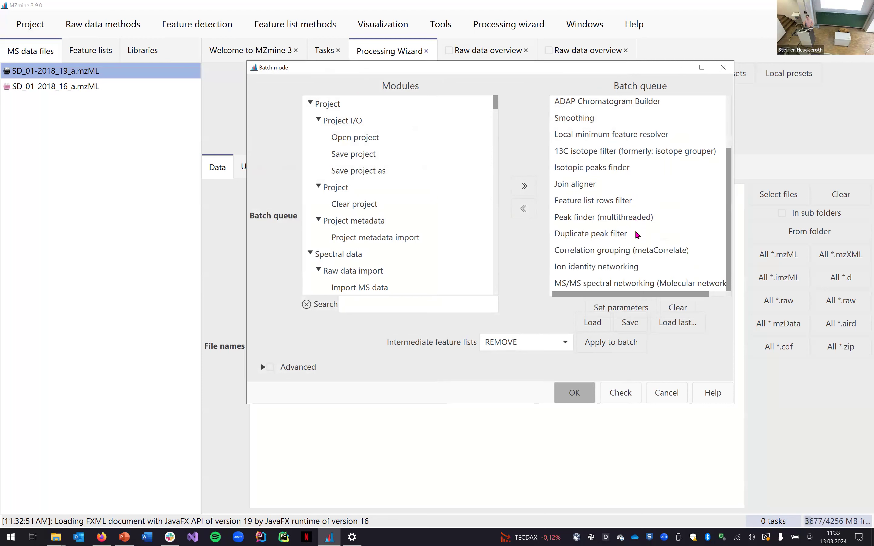
# - Look through the modules in the batch queue and view the parameters of the ADAP Chromatogram Builder
pyautogui.scroll(2, 638, 235)
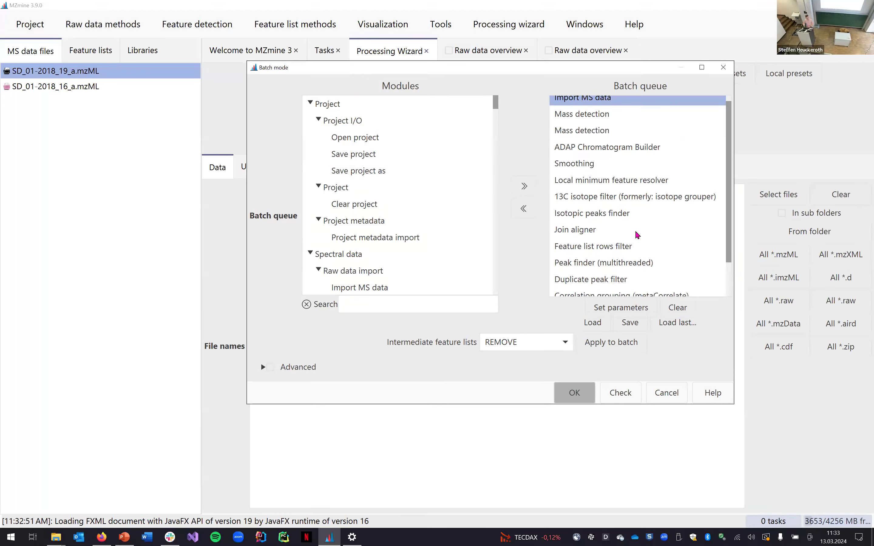
pyautogui.scroll(1, 637, 235)
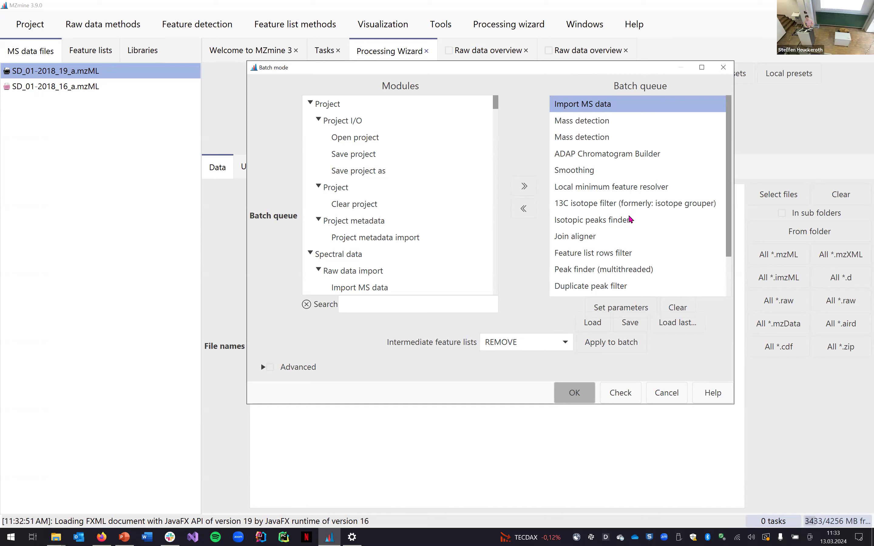
pyautogui.scroll(-3, 630, 219)
pyautogui.scroll(3, 630, 218)
pyautogui.click(625, 154)
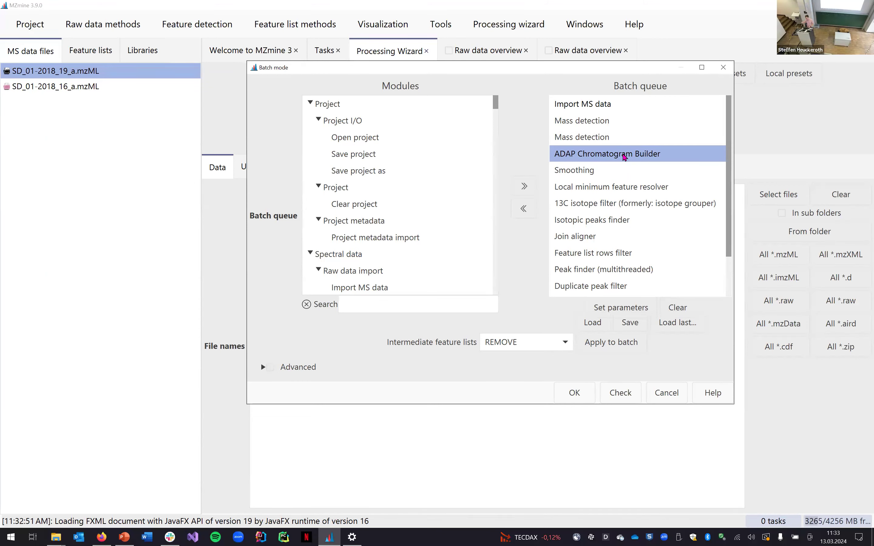
pyautogui.doubleClick(624, 156)
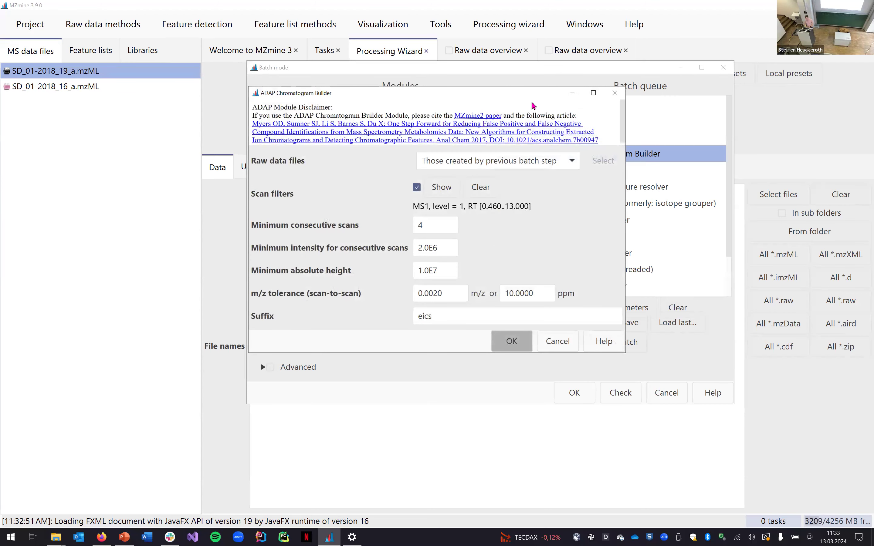
pyautogui.click(614, 93)
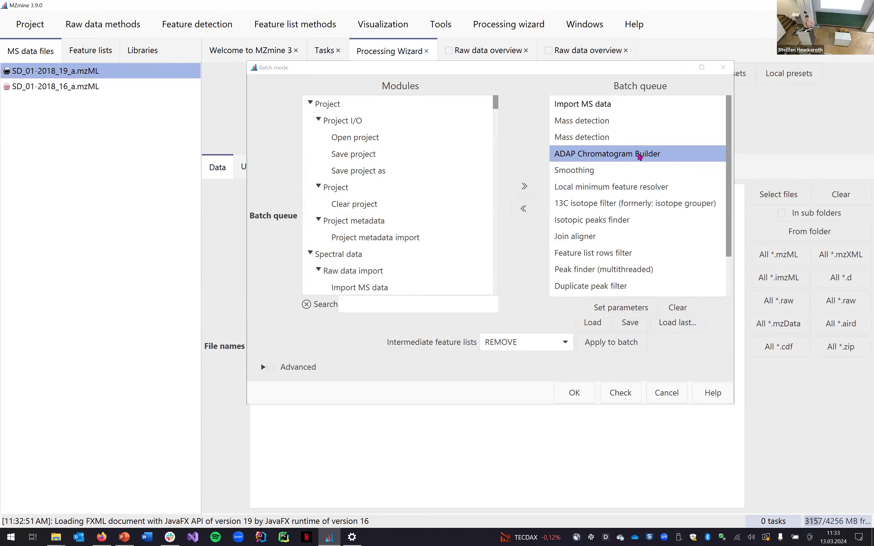
pyautogui.doubleClick(662, 159)
pyautogui.click(615, 93)
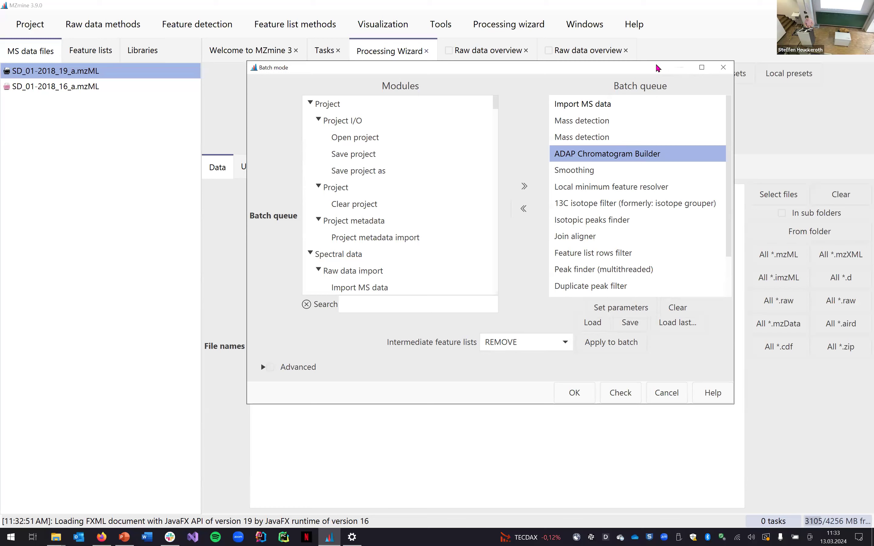
# - Arrange the batch window and ADAP Chromatogram Builder parameters, and examine minimum consecutive scans, minimum intensity for consecutive scans and minimum absolute height
pyautogui.moveTo(659, 67); pyautogui.dragTo(652, 165)
pyautogui.click(539, 102)
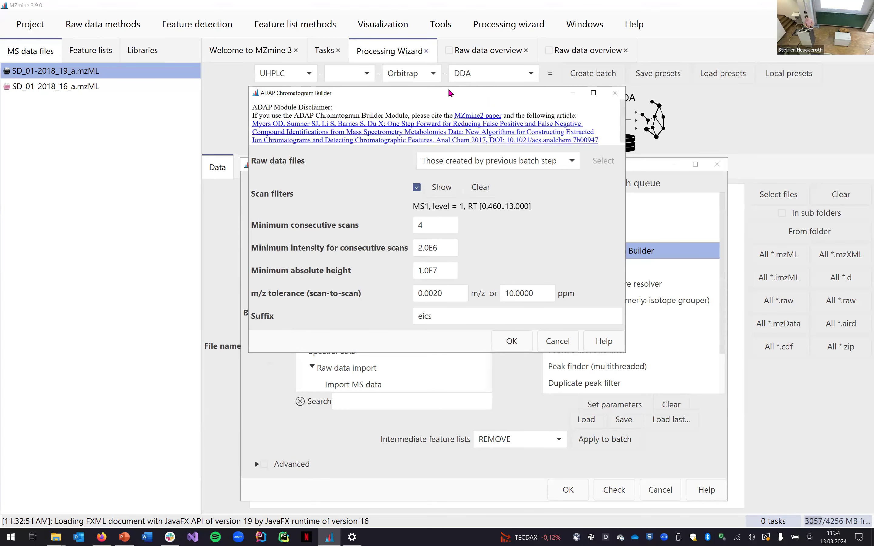
pyautogui.moveTo(450, 93); pyautogui.dragTo(414, 90)
pyautogui.moveTo(393, 219); pyautogui.dragTo(374, 218)
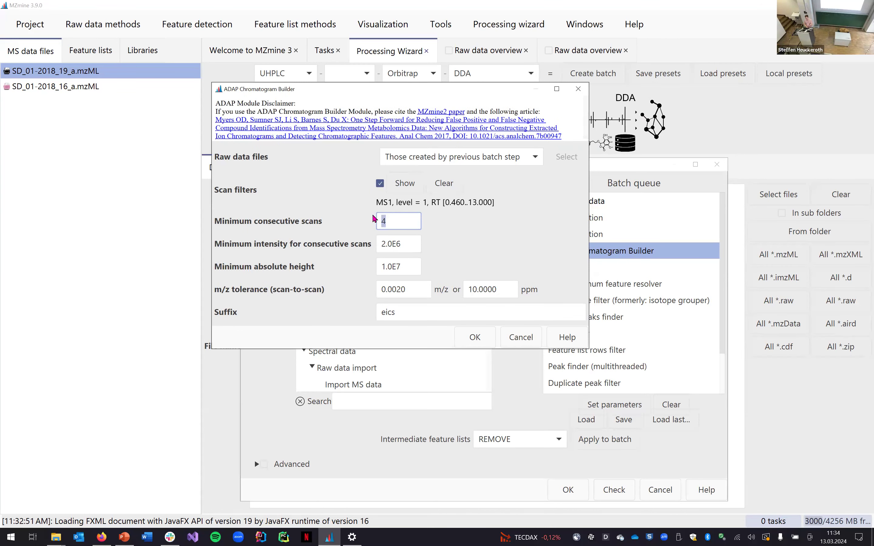
pyautogui.moveTo(410, 261); pyautogui.dragTo(369, 260)
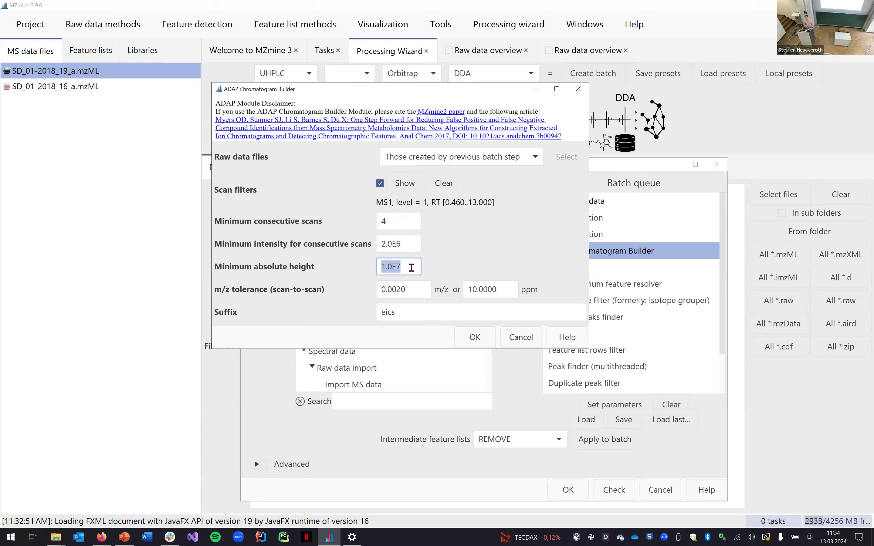
pyautogui.click(407, 251)
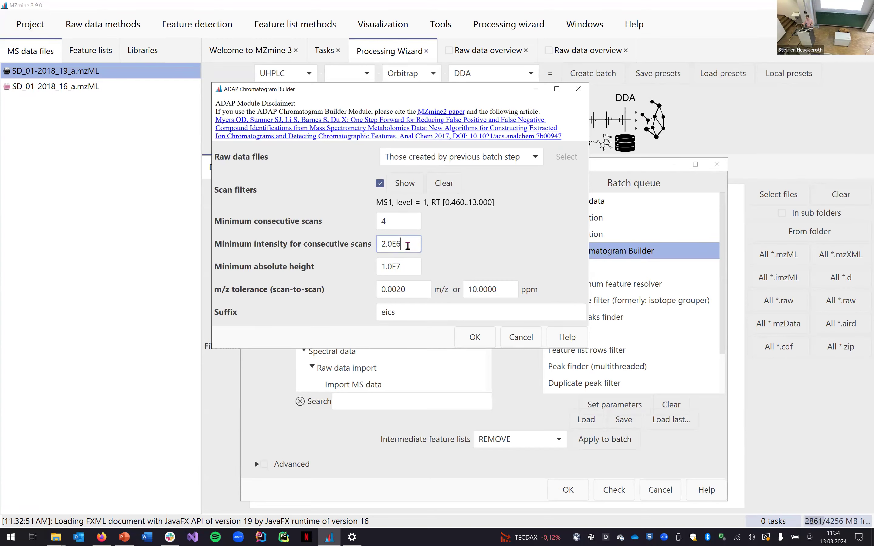
pyautogui.click(390, 216)
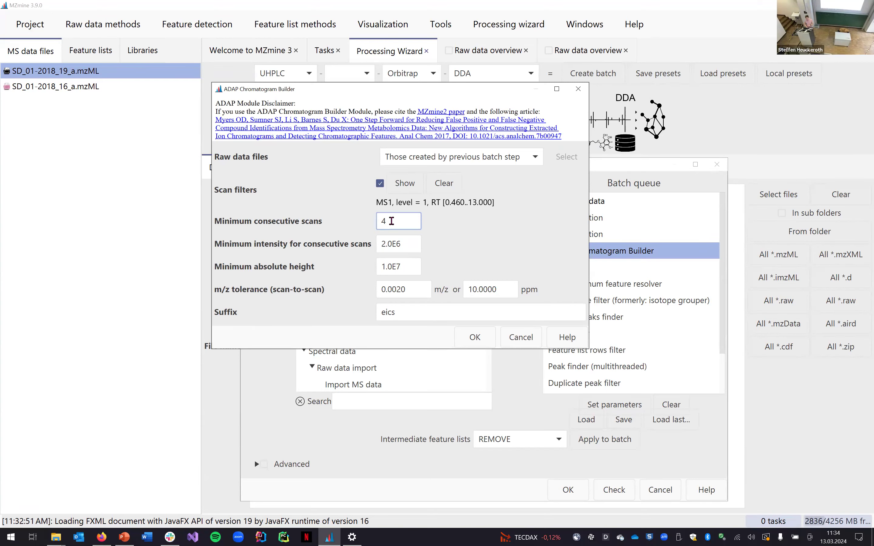
pyautogui.click(402, 262)
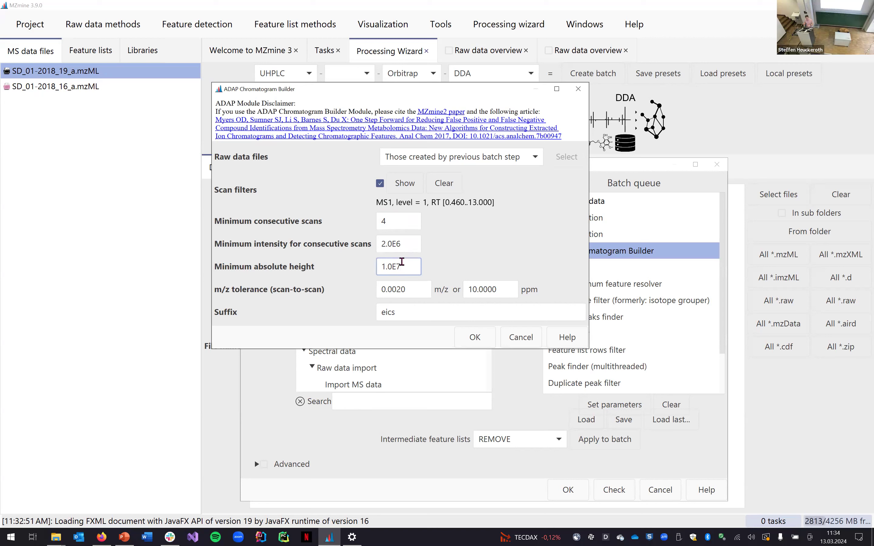
pyautogui.moveTo(409, 243); pyautogui.dragTo(360, 241)
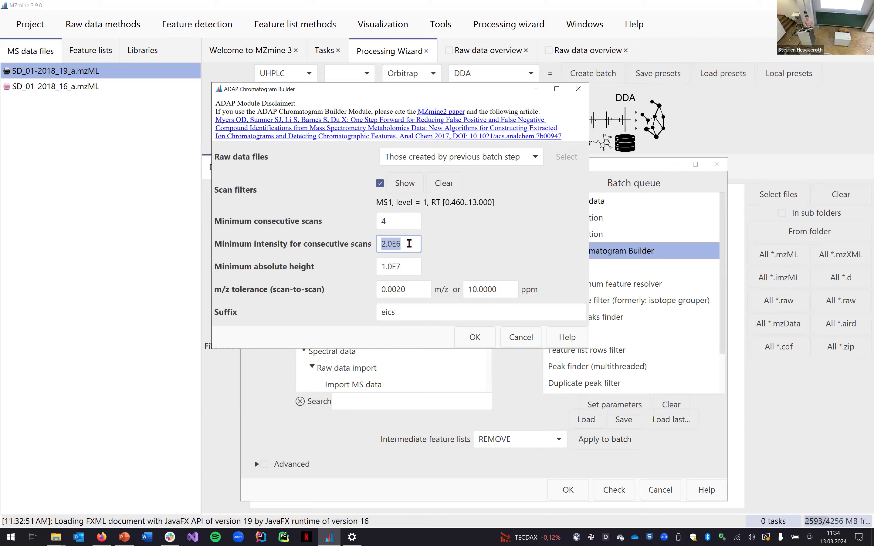
pyautogui.click(475, 339)
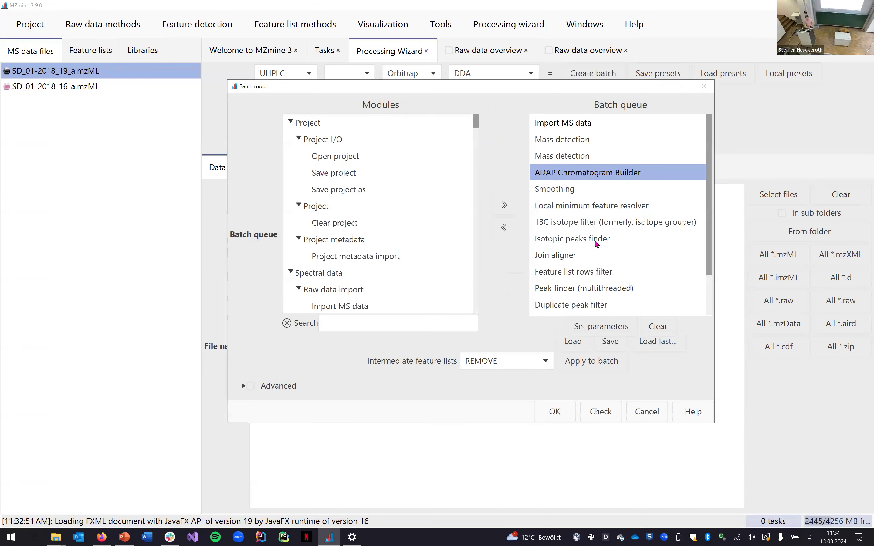
# - Examine the final modules of the batch queue, including Ion identity networking and MS/MS spectral networking
pyautogui.scroll(-3, 596, 245)
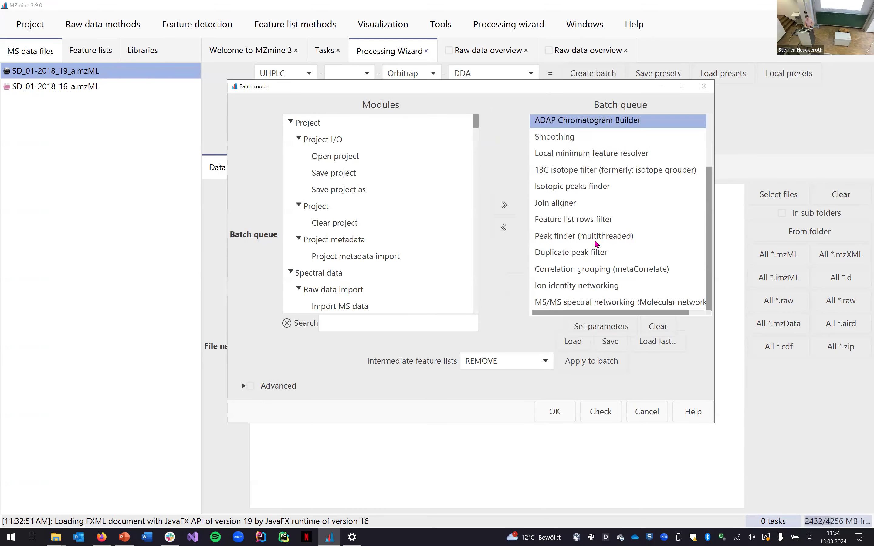
pyautogui.click(581, 304)
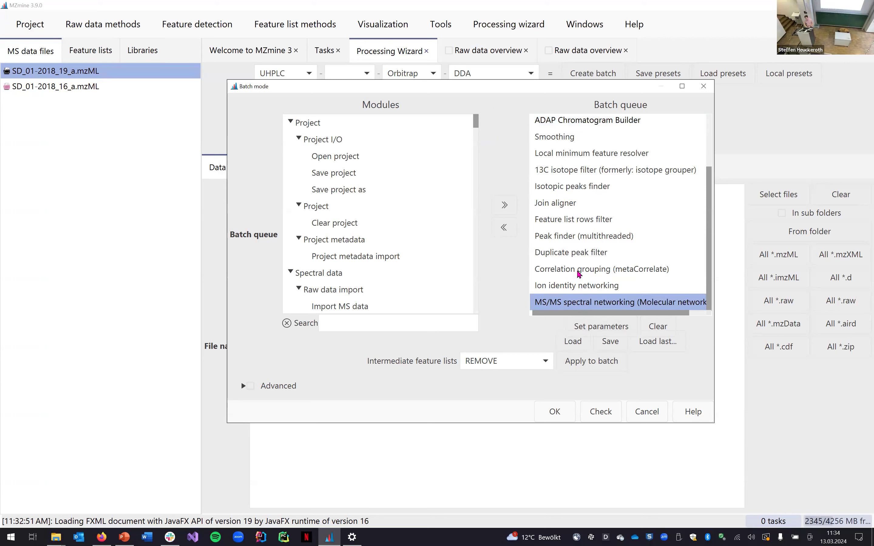
pyautogui.press('Delete')
pyautogui.click(578, 290)
pyautogui.click(580, 303)
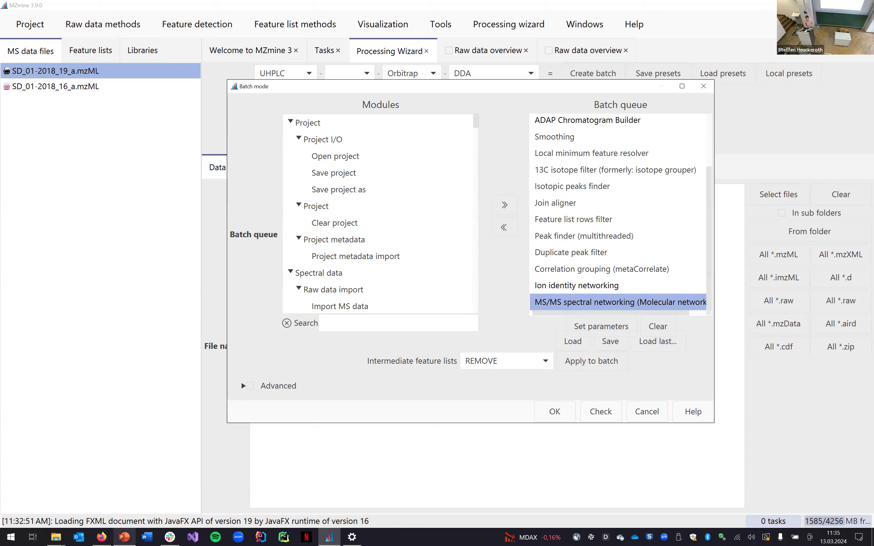
# - Switch to PowerPoint and view the MS Feature Detection slide with the complete processing workflow
pyautogui.moveTo(125, 537)
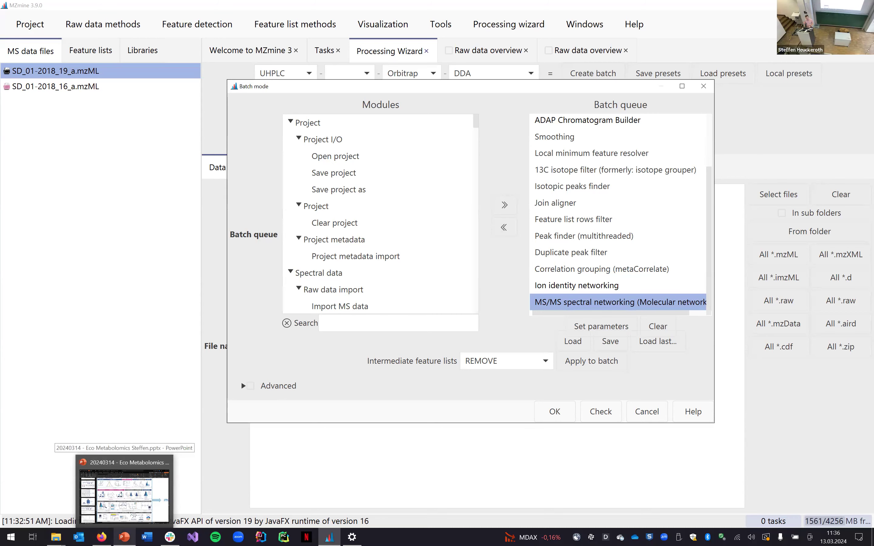
pyautogui.click(124, 537)
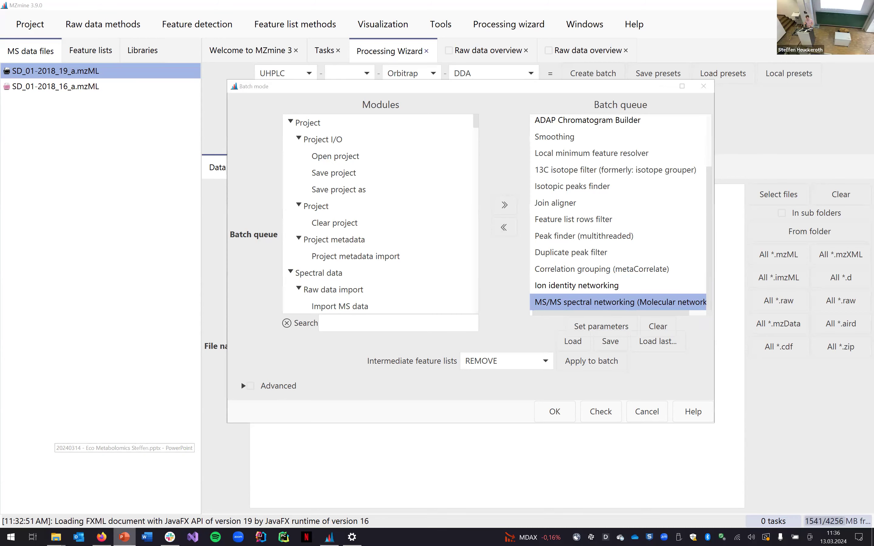
pyautogui.scroll(-3, 450, 361)
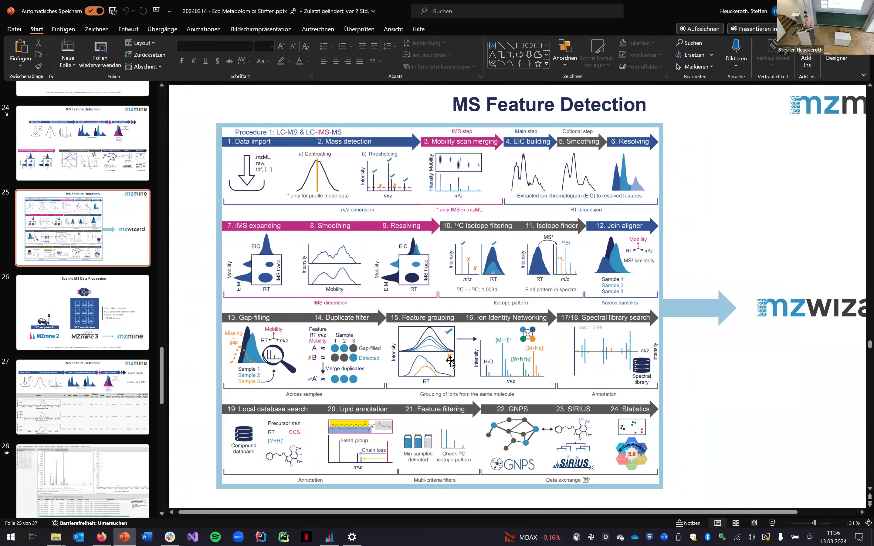
# - Switch to Firefox and open the github.com/mzmine/mzmine_documentation repository in a new tab, searching for "mzmine docum"
pyautogui.click(101, 537)
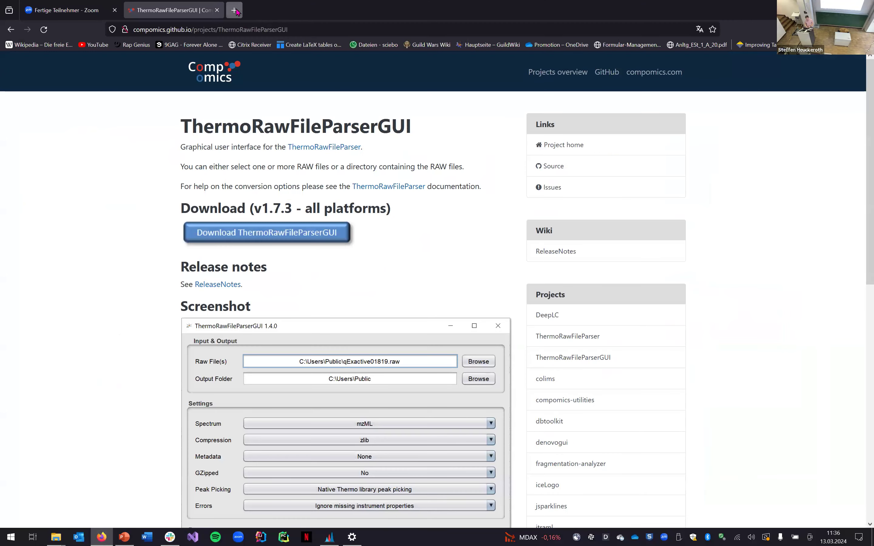
pyautogui.click(234, 10)
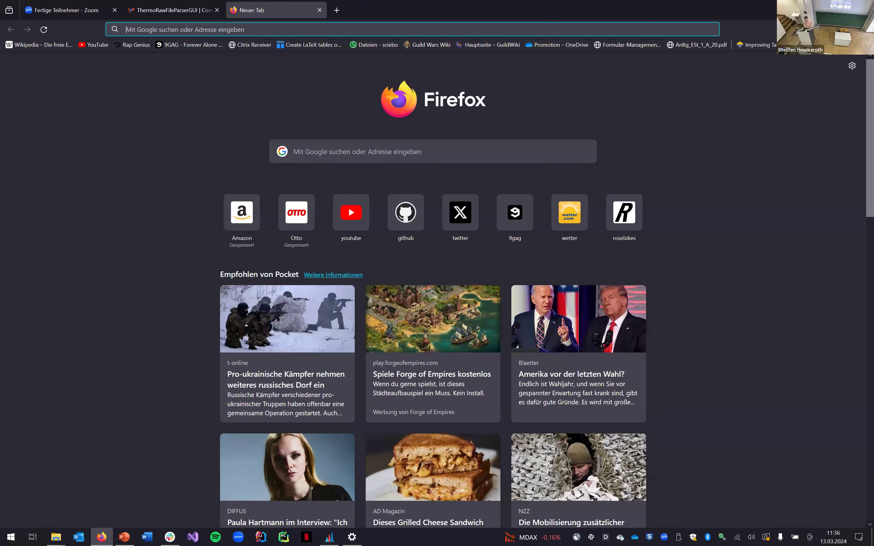
pyautogui.write('mzmine docu')
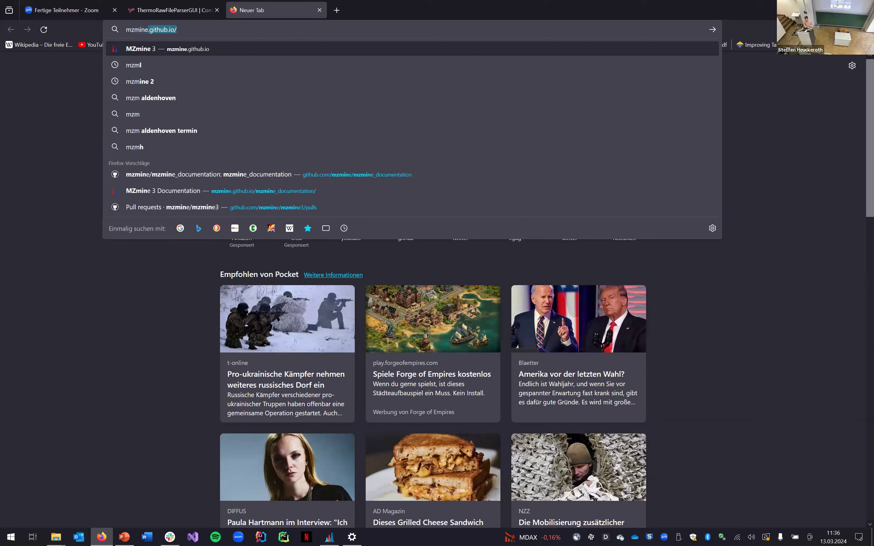
pyautogui.write('m')
pyautogui.press('Down')
pyautogui.press('Down')
pyautogui.press('Down')
pyautogui.press('Down')
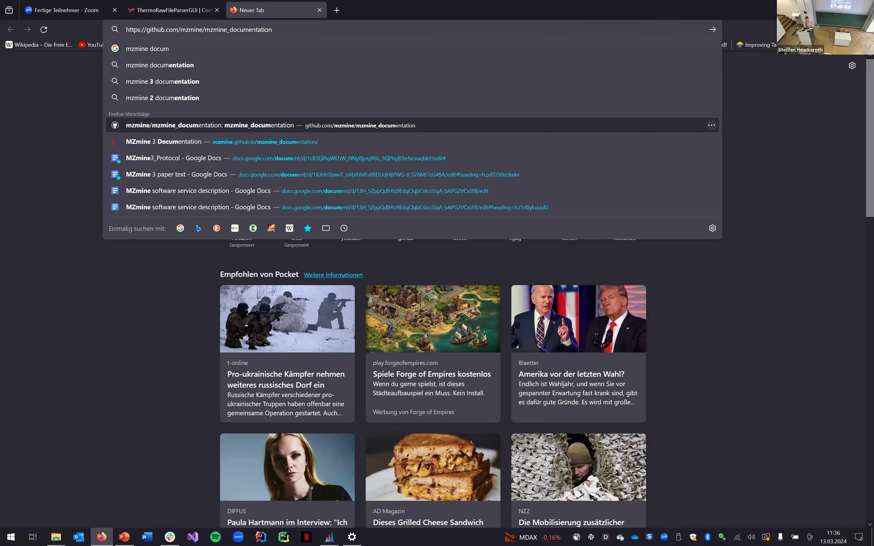
pyautogui.press('Return')
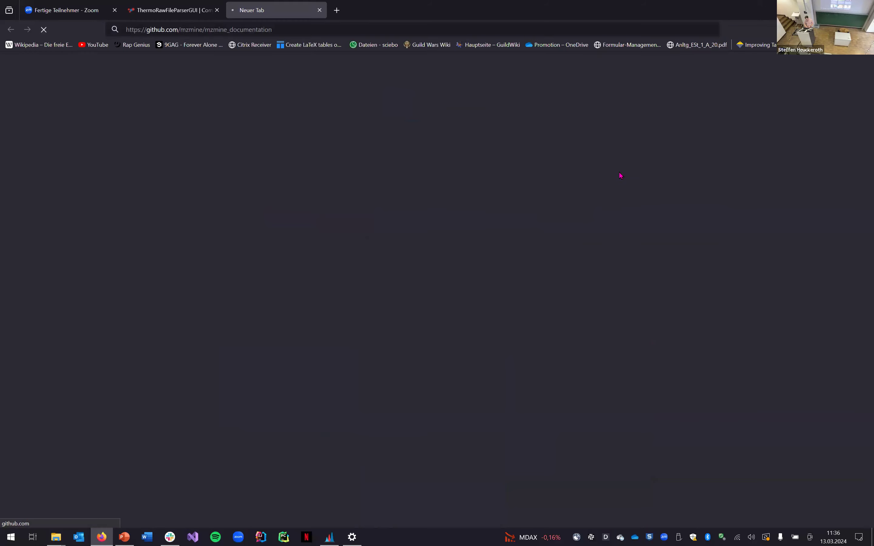
# - Open the MZmine 3 documentation site and examine the workflow schematic on its Untargeted LC-MS workflow page
pyautogui.click(652, 183)
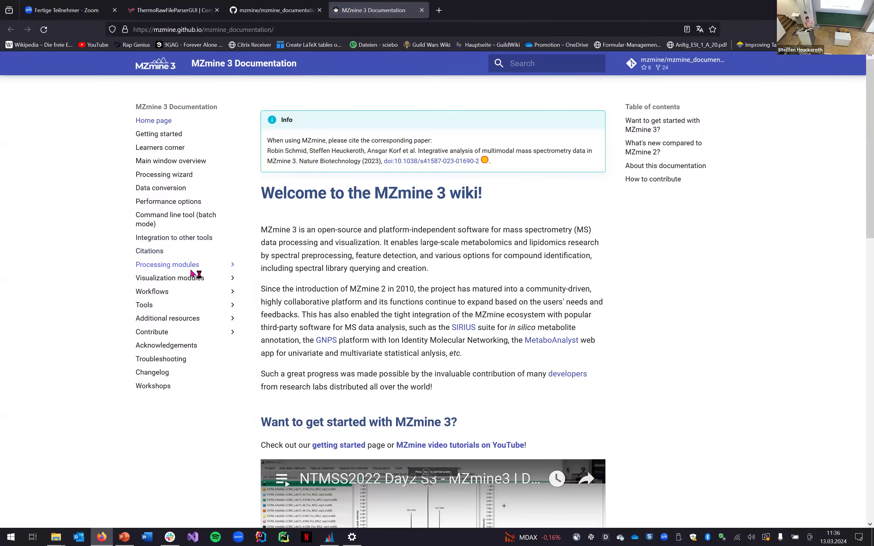
pyautogui.click(166, 292)
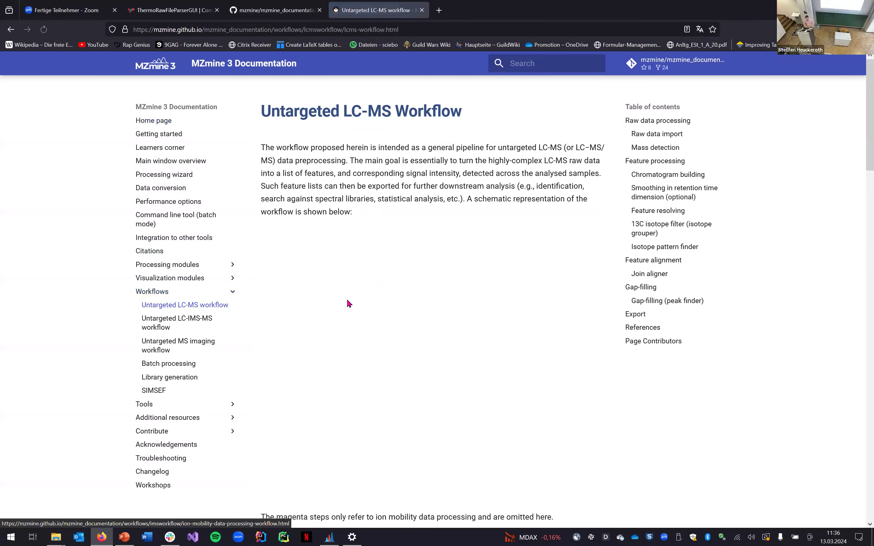
pyautogui.scroll(-2, 346, 298)
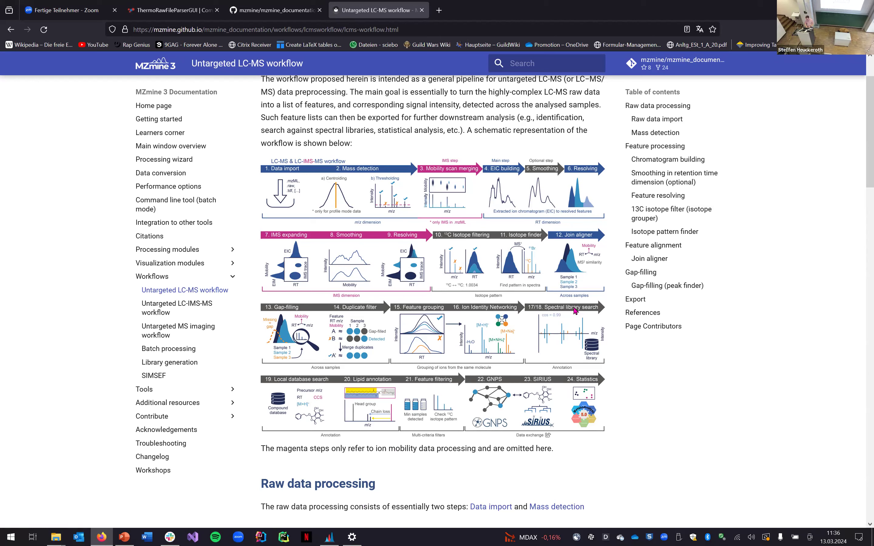
# - Return to MZmine's batch window, search the modules for "spectral" and open the Spectral library search parameters
pyautogui.click(124, 537)
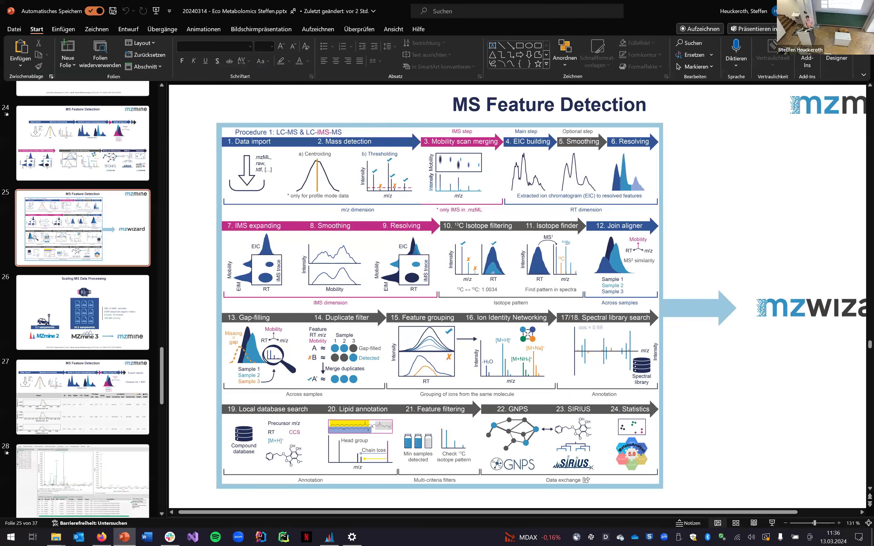
pyautogui.click(329, 537)
pyautogui.click(368, 321)
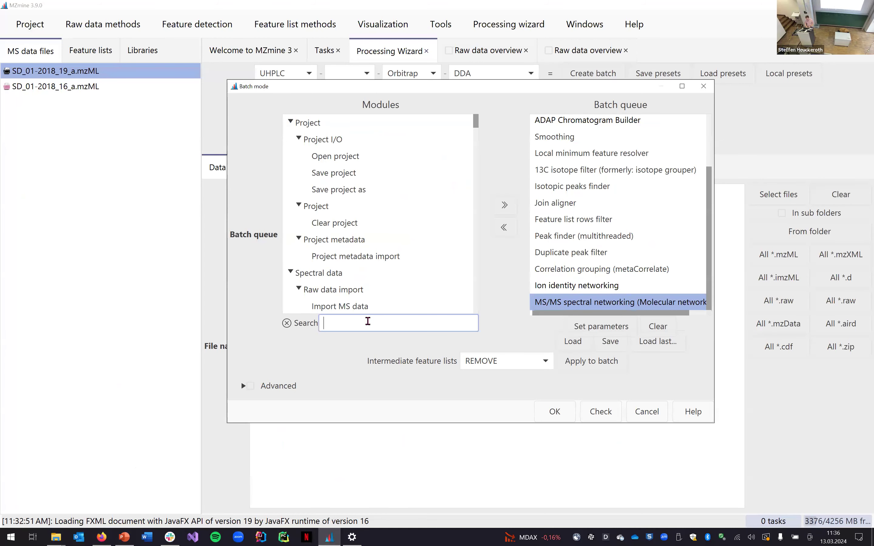
pyautogui.write('spe')
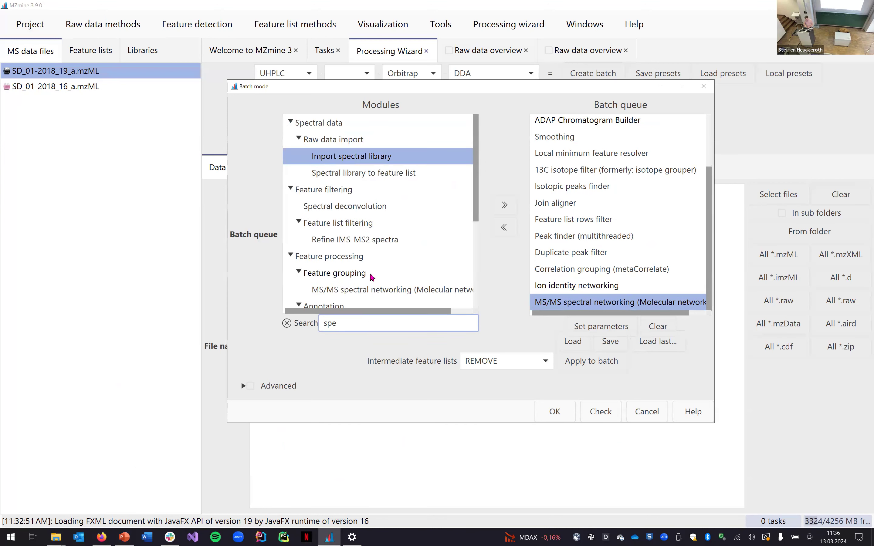
pyautogui.write('ctral')
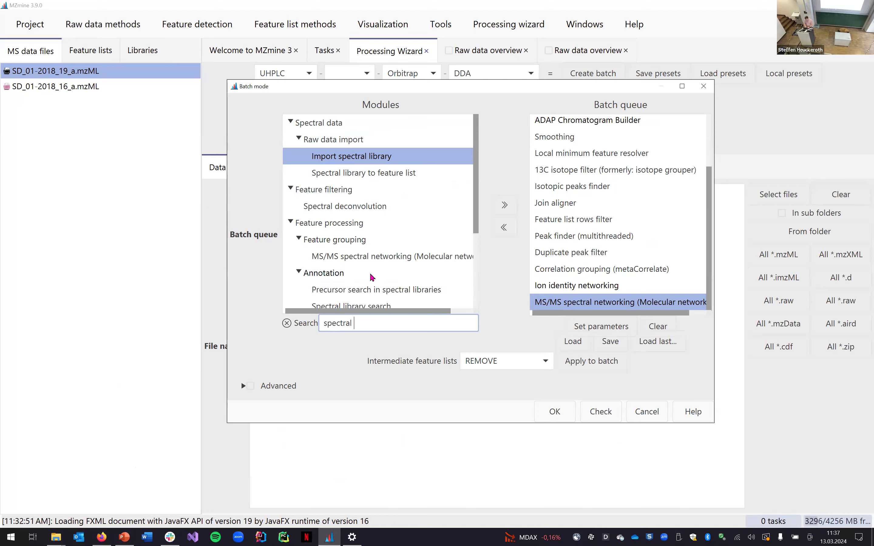
pyautogui.scroll(-2, 388, 253)
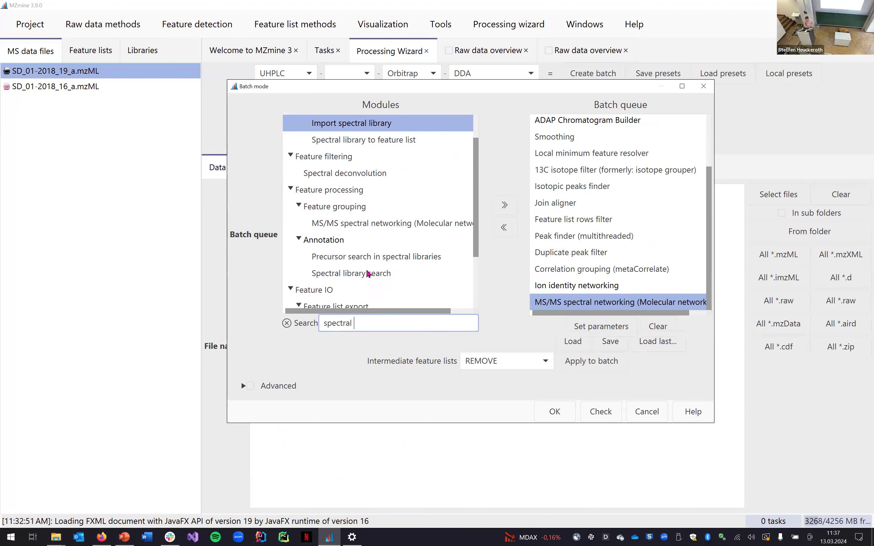
pyautogui.click(357, 279)
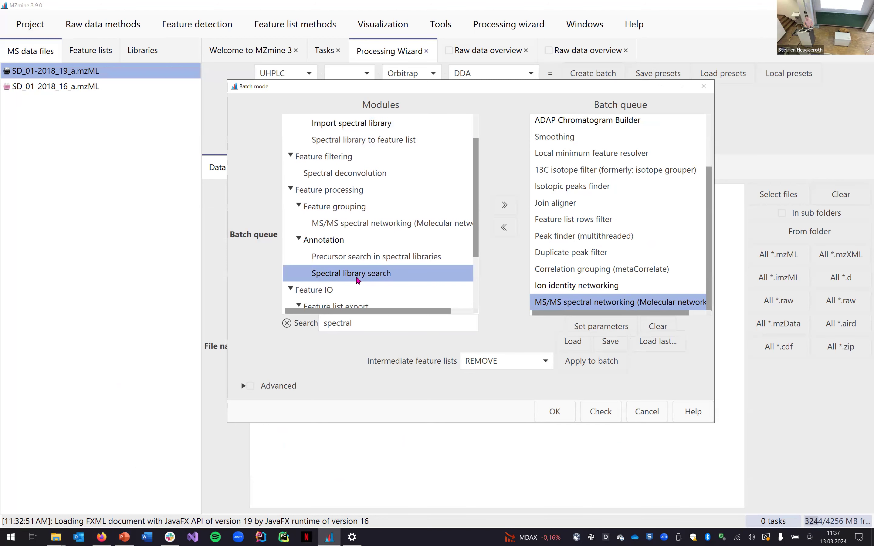
pyautogui.doubleClick(357, 278)
pyautogui.click(556, 341)
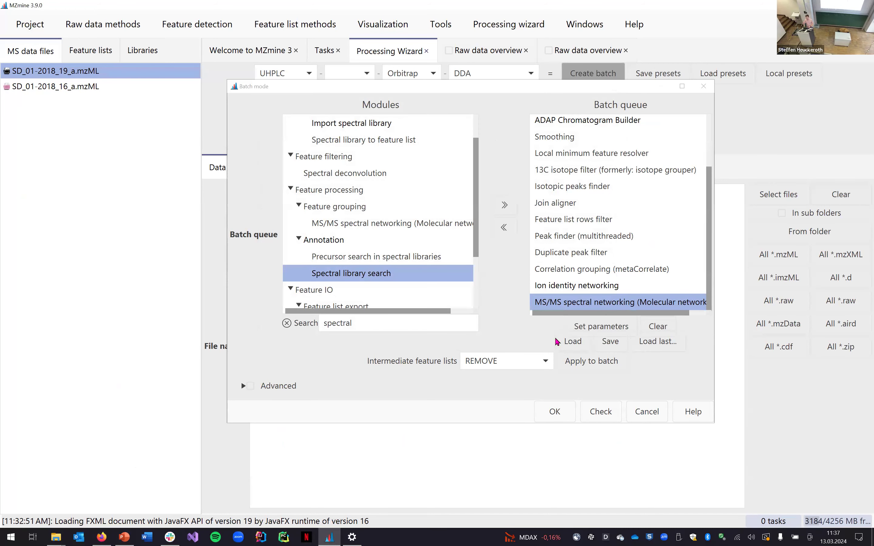
# - Remove the MS/MS spectral networking (Molecular networking) module from the batch queue and run the batch
pyautogui.moveTo(565, 285)
pyautogui.mouseDown()
pyautogui.moveTo(563, 253)
pyautogui.moveTo(566, 288)
pyautogui.mouseUp()
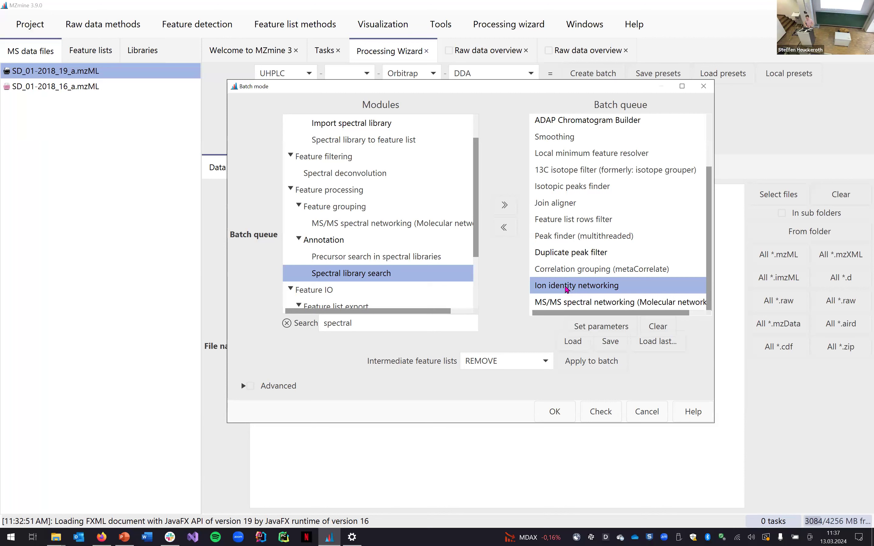
pyautogui.click(570, 301)
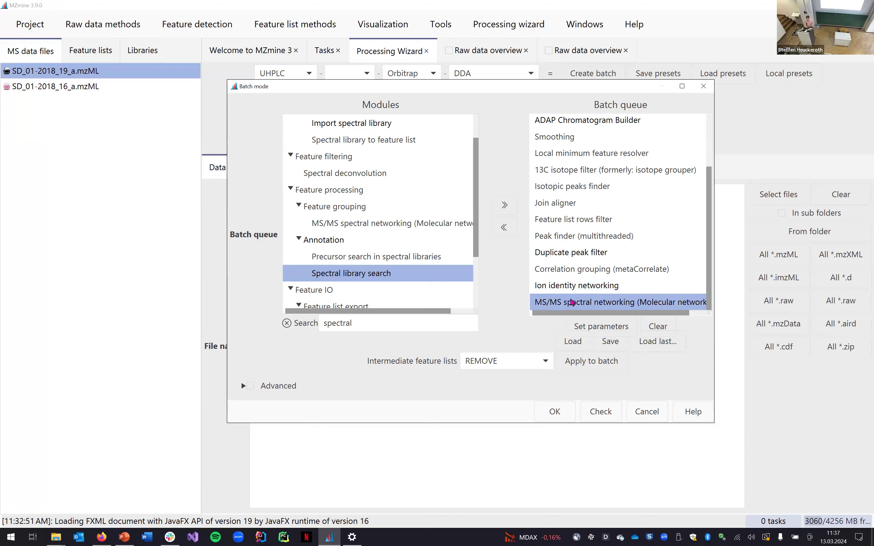
pyautogui.click(504, 235)
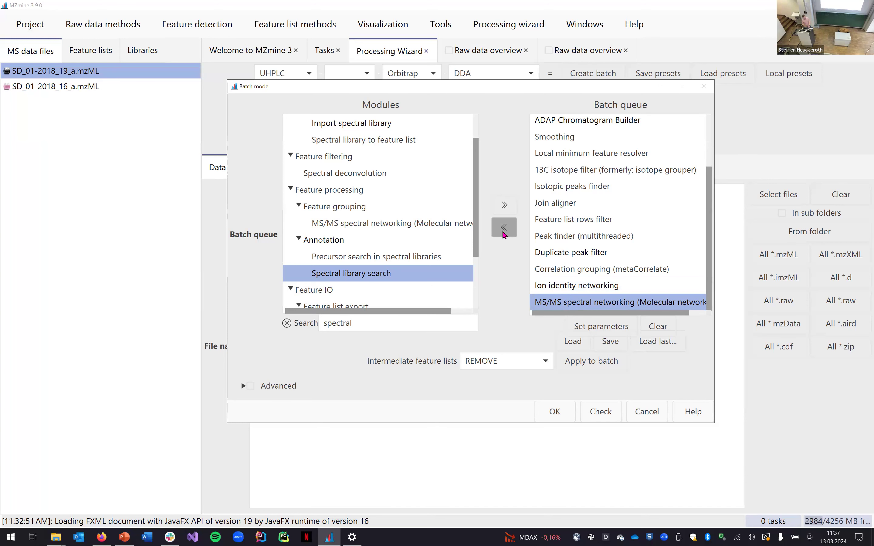
pyautogui.click(505, 235)
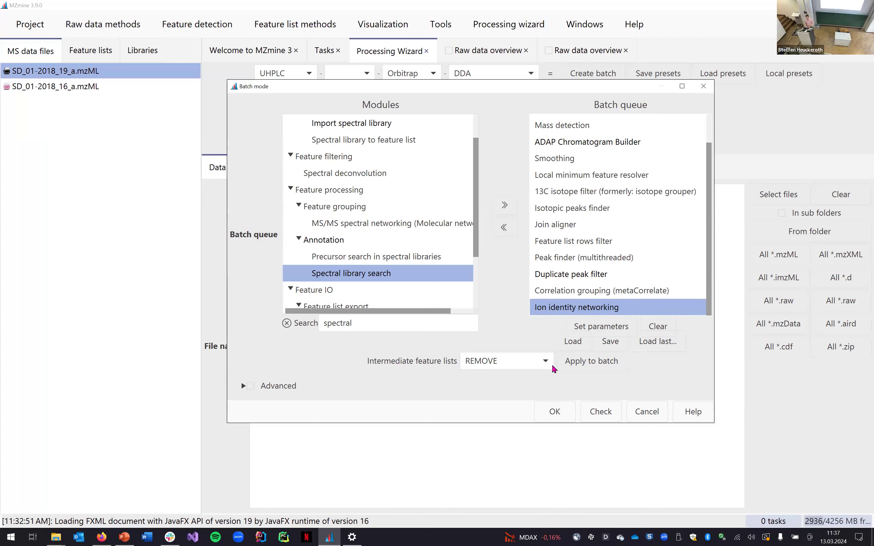
pyautogui.click(554, 411)
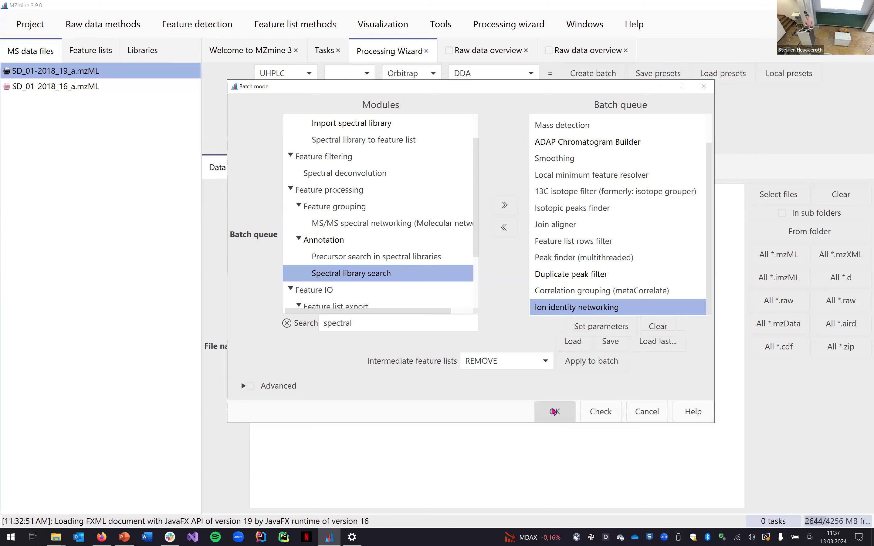
pyautogui.click(553, 412)
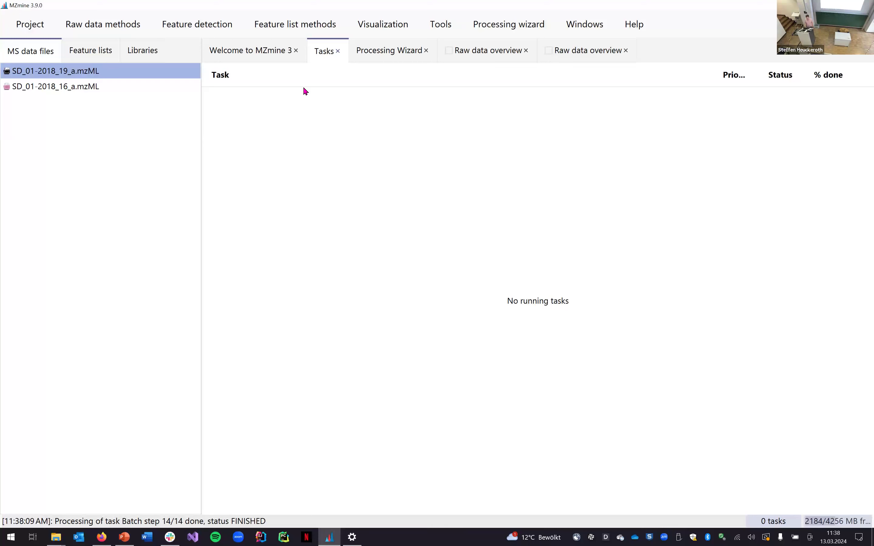
# - Show the feature lists produced by the batch and widen their pane to read the long names
pyautogui.click(387, 56)
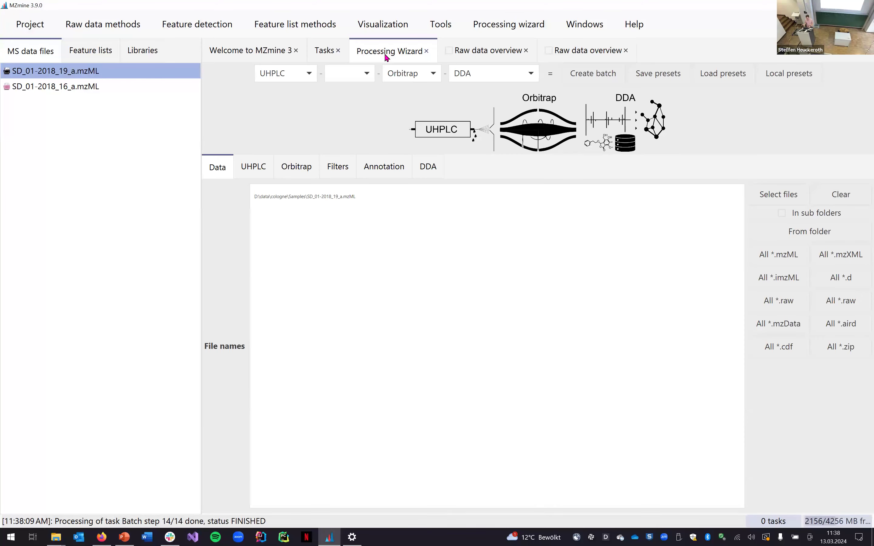
pyautogui.click(481, 50)
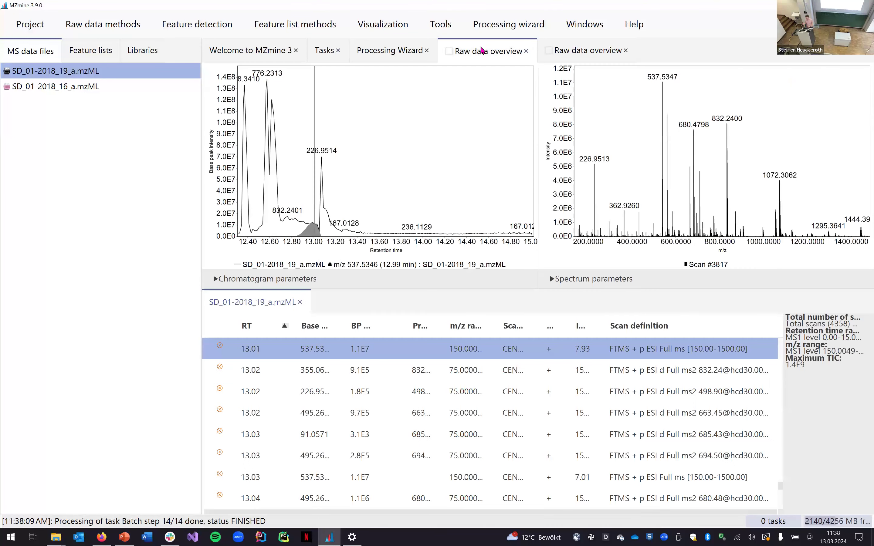
pyautogui.click(104, 56)
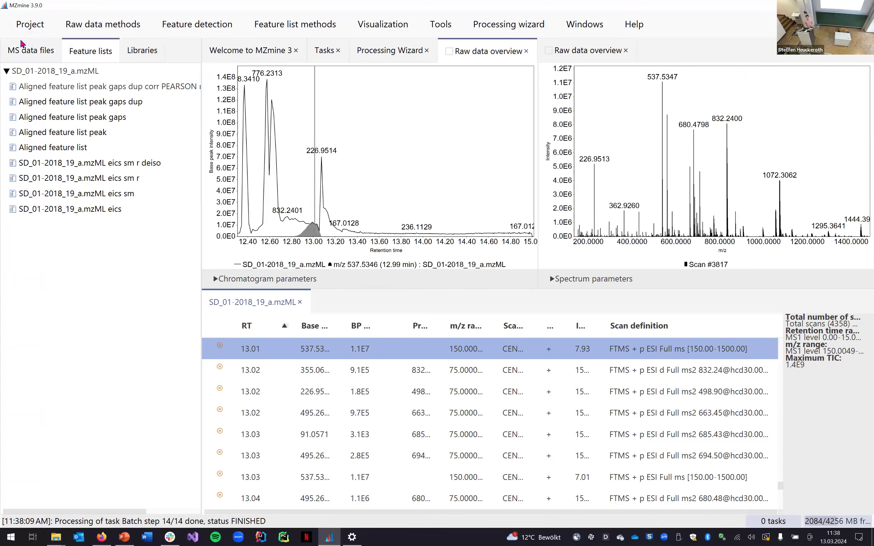
pyautogui.click(17, 51)
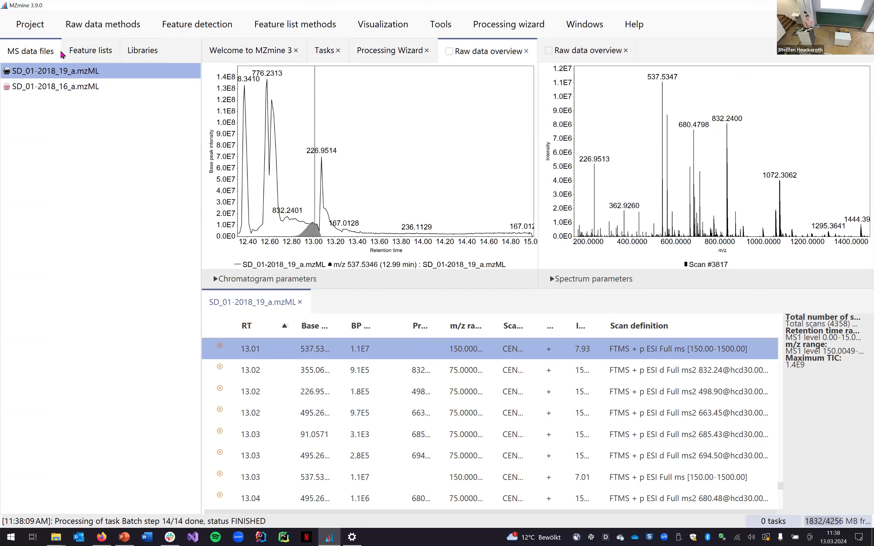
pyautogui.click(94, 53)
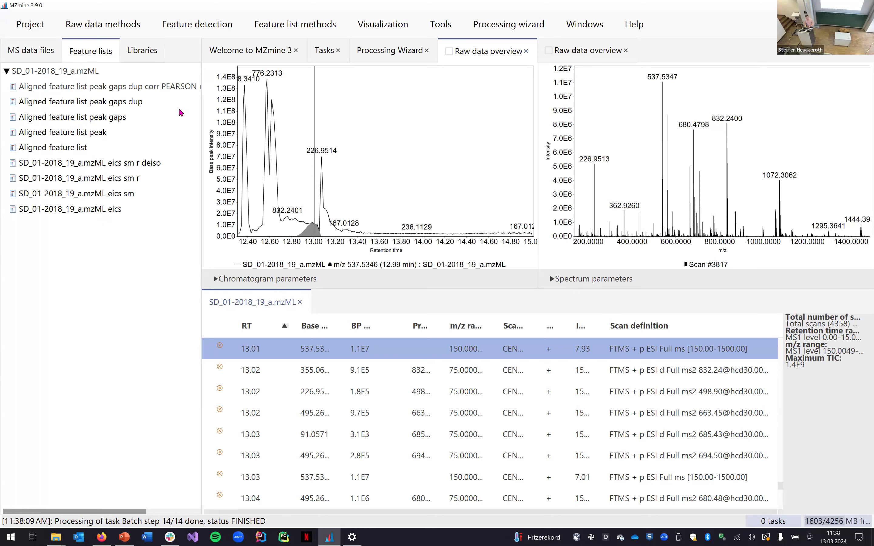
pyautogui.moveTo(202, 135); pyautogui.dragTo(243, 138)
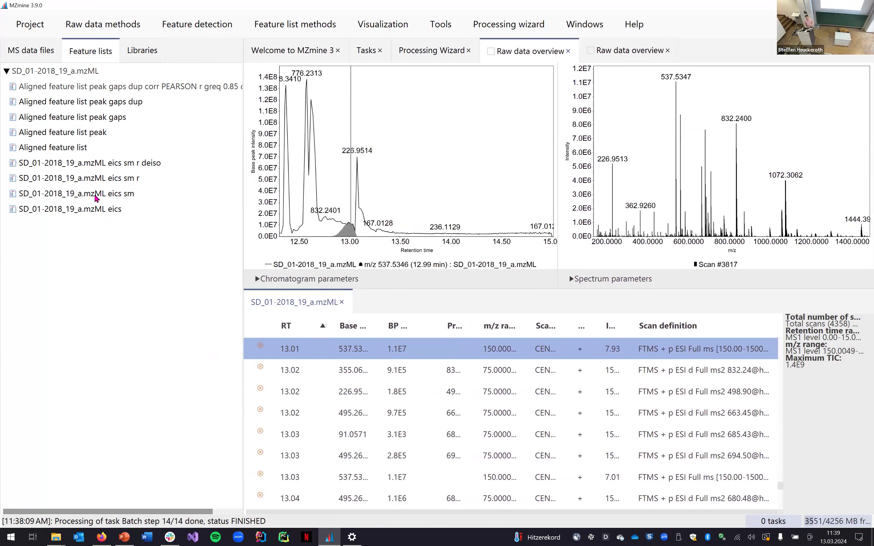
# - Go through the SD_01-2018_19_a.mzML feature lists in processing order: eics, eics sm, eics sm r and eics sm r deiso
pyautogui.click(91, 209)
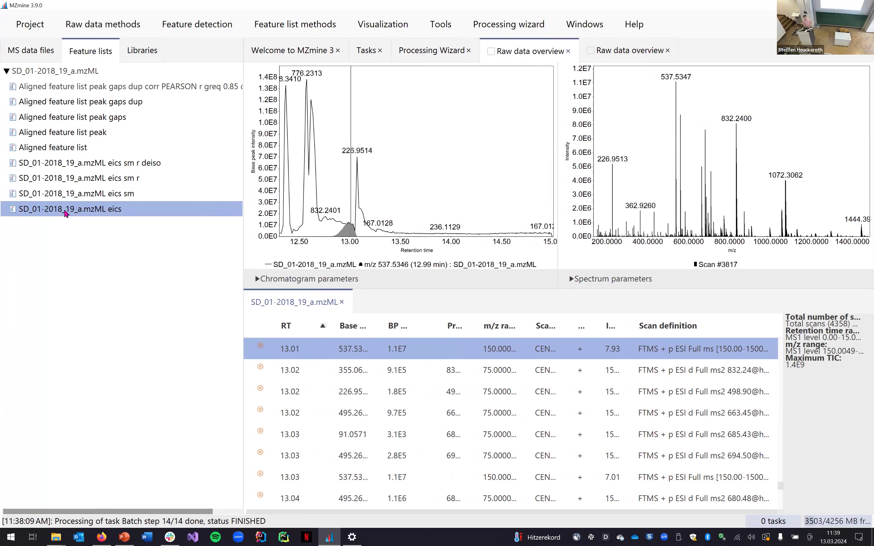
pyautogui.click(102, 197)
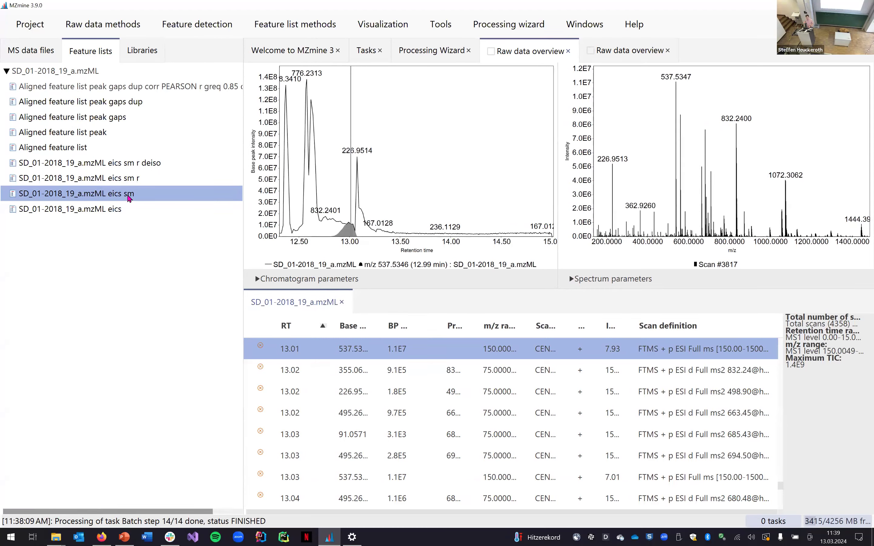
pyautogui.click(128, 185)
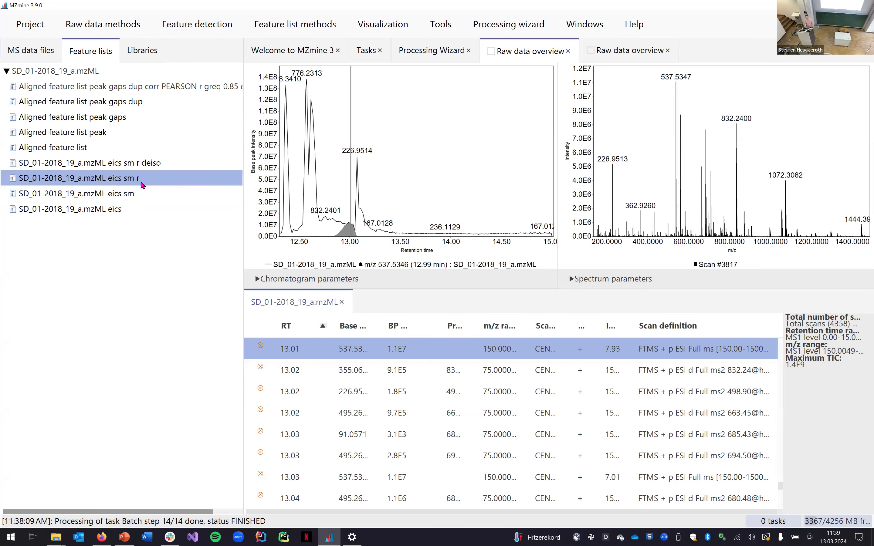
pyautogui.click(148, 168)
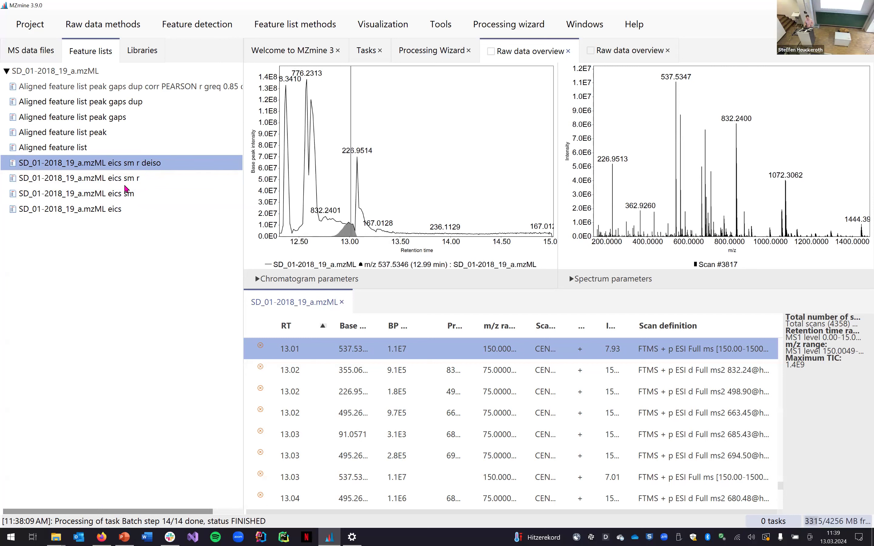
# - Open the feature table of SD_01-2018_19_a.mzML eics, with both raw data overviews closed and the feature list pane narrowed
pyautogui.click(108, 210)
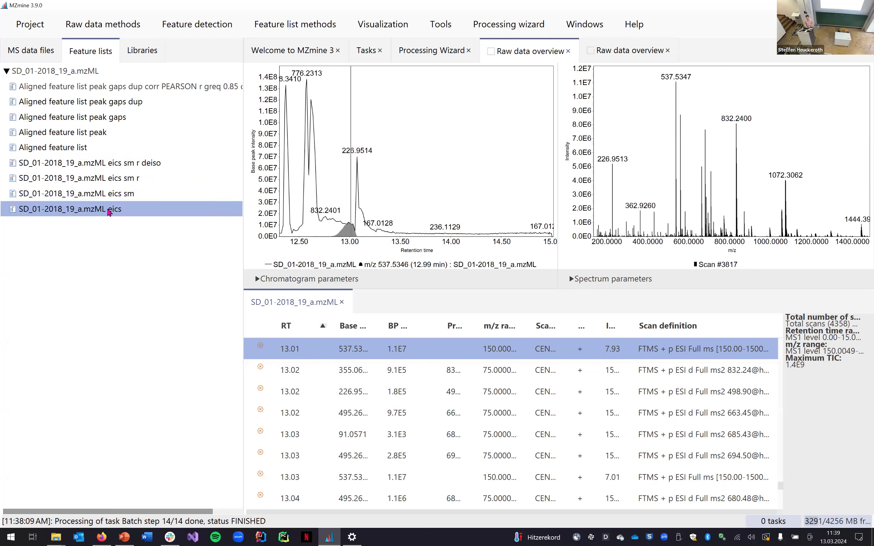
pyautogui.click(568, 51)
pyautogui.click(568, 51)
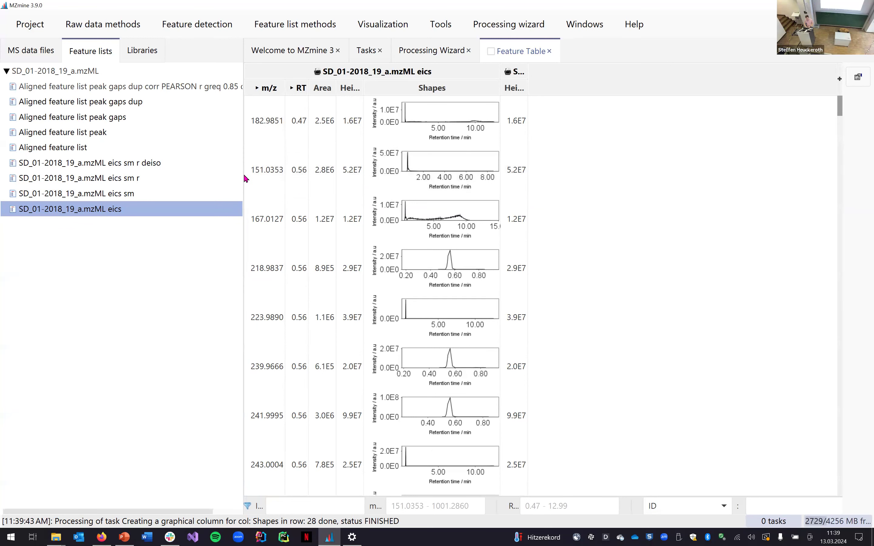
pyautogui.moveTo(239, 177); pyautogui.dragTo(211, 176)
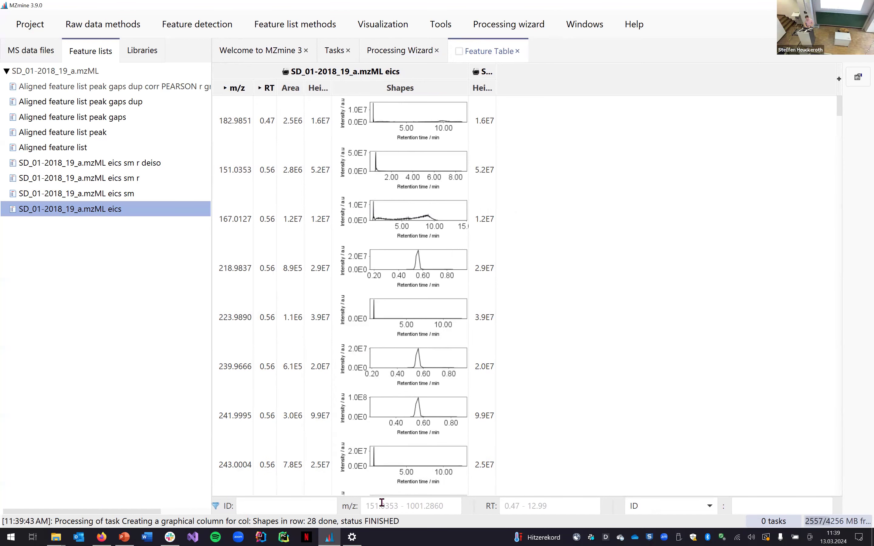
# - Browse the eics feature table, widen its Height column and sort the rows by descending height
pyautogui.scroll(-5, 293, 221)
pyautogui.scroll(-15, 293, 221)
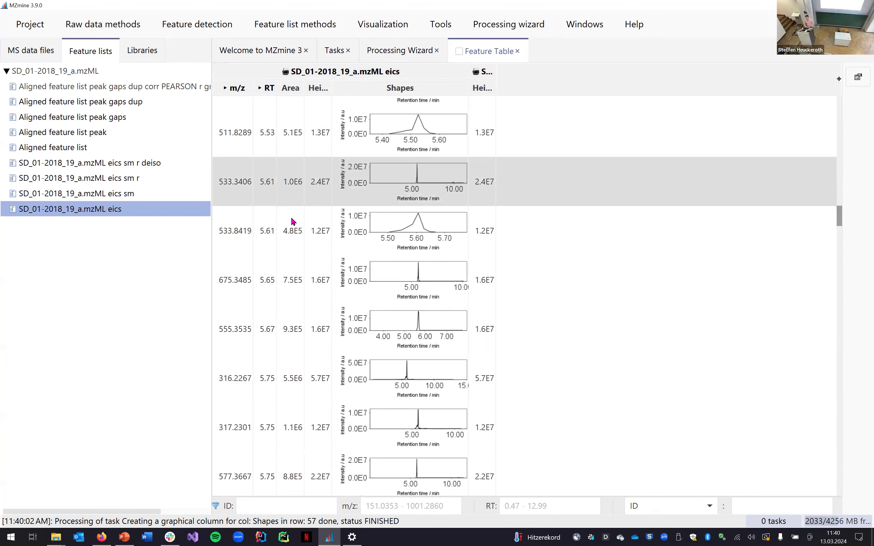
pyautogui.scroll(-15, 293, 222)
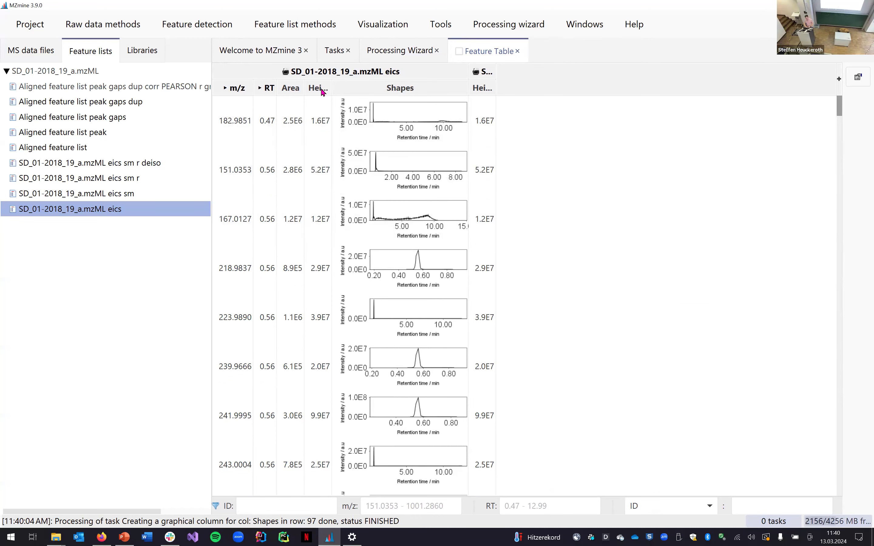
pyautogui.doubleClick(332, 86)
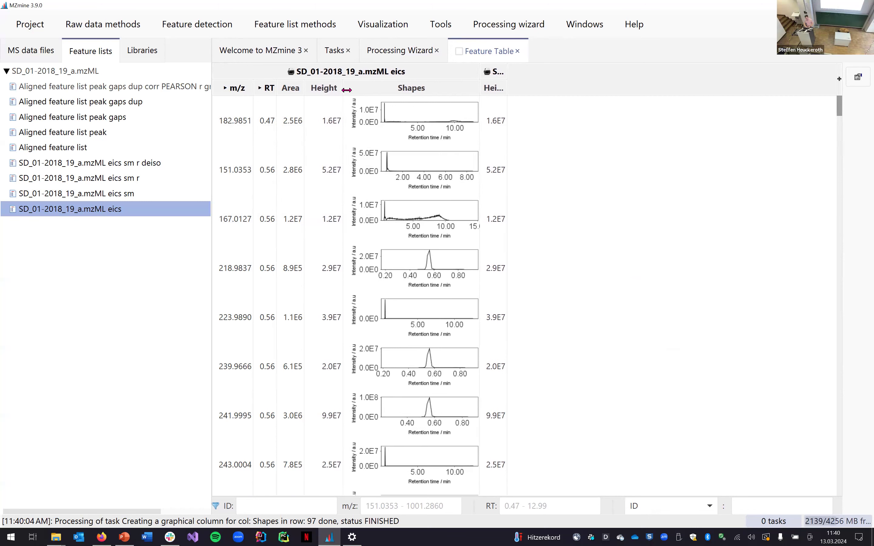
pyautogui.click(327, 88)
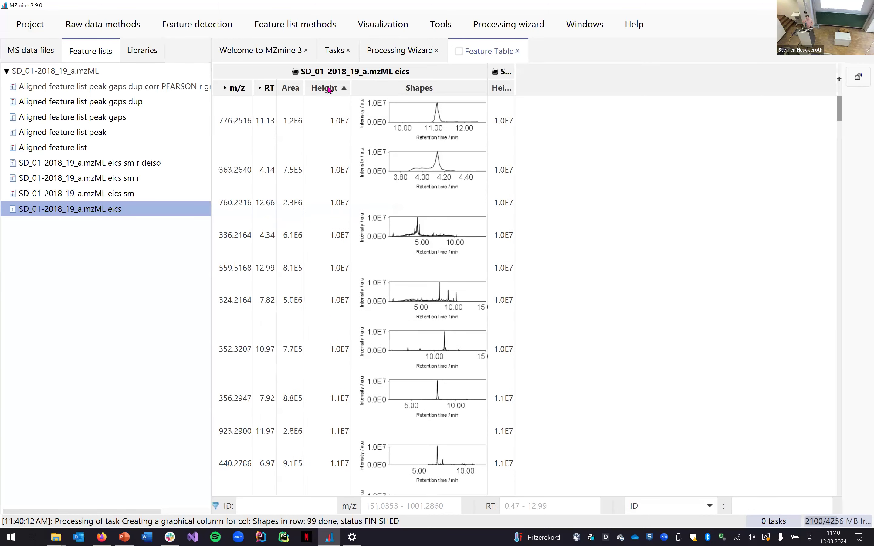
pyautogui.click(327, 88)
pyautogui.click(335, 105)
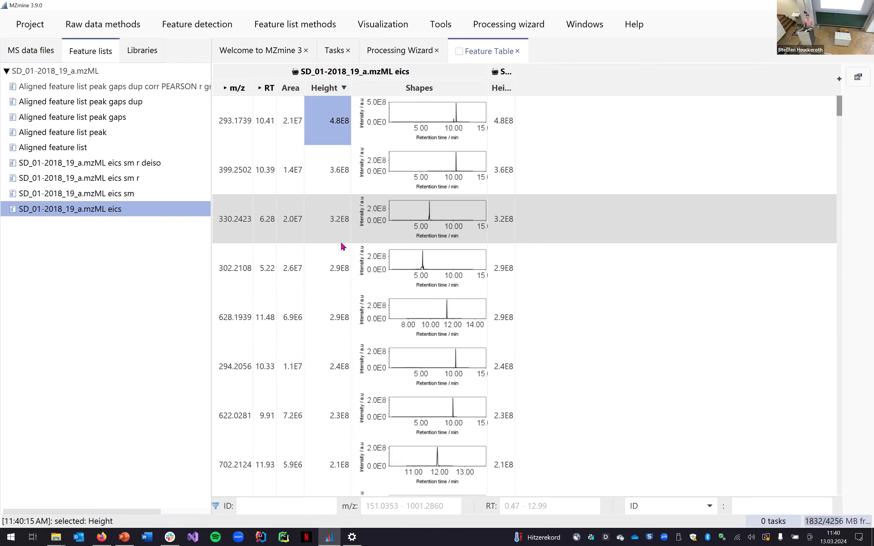
# - Zoom the shape chart of the m/z 293.1739 feature to about 10 to 11 min and rescale its intensity to examine the peaks
pyautogui.click(445, 110)
pyautogui.moveTo(433, 105); pyautogui.dragTo(449, 129)
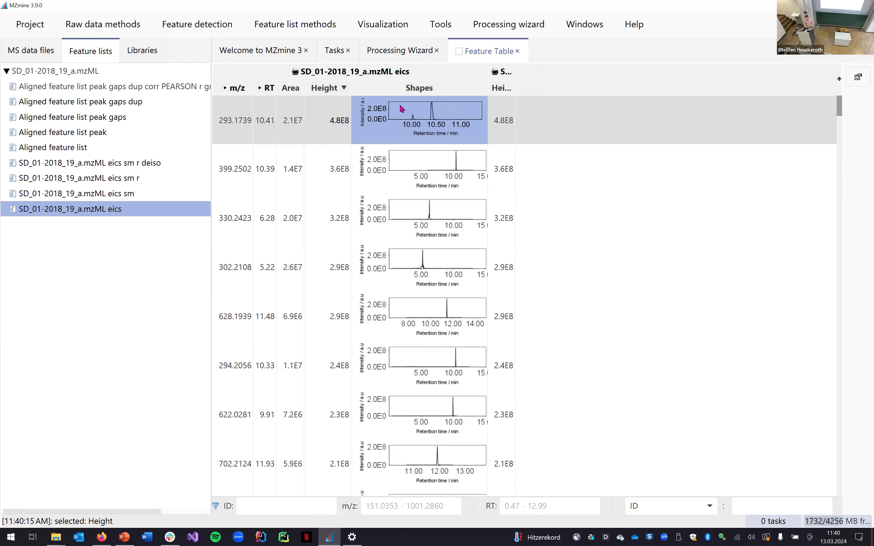
pyautogui.scroll(3, 380, 114)
pyautogui.click(245, 121)
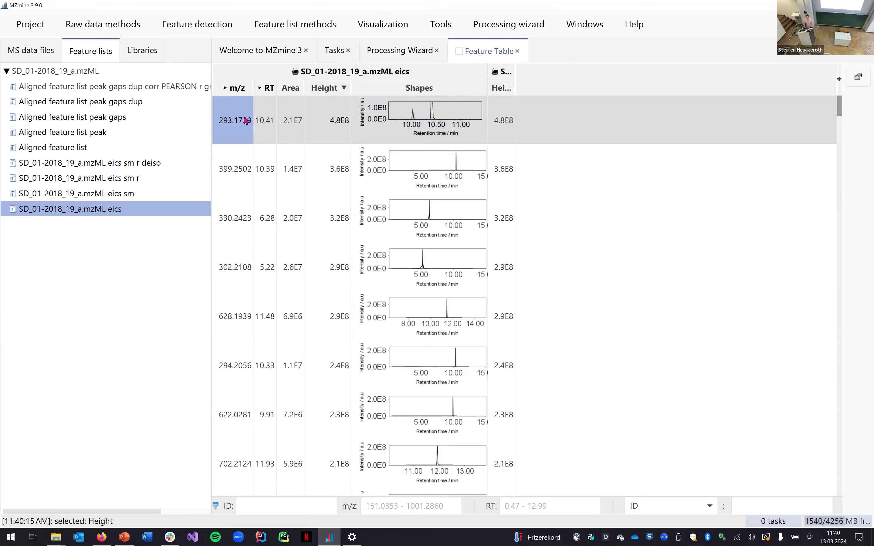
pyautogui.click(417, 125)
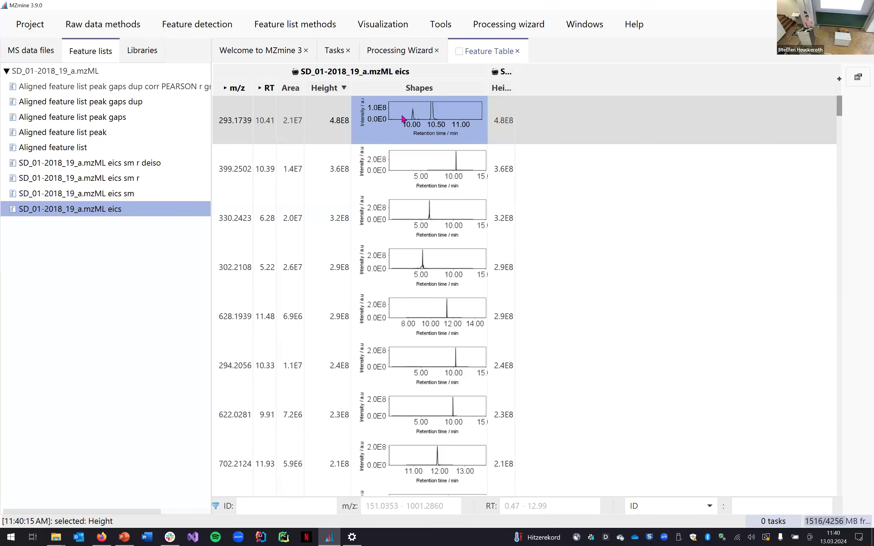
pyautogui.scroll(1, 380, 109)
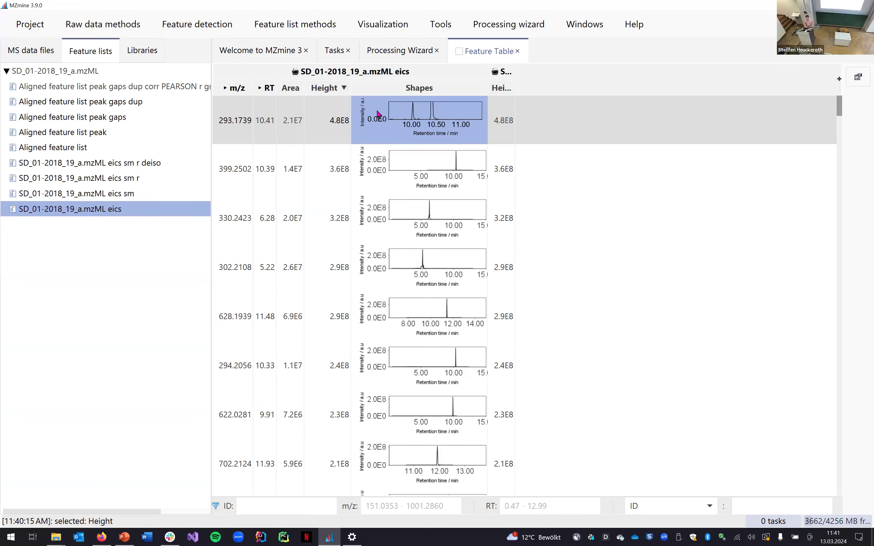
pyautogui.scroll(-4, 381, 115)
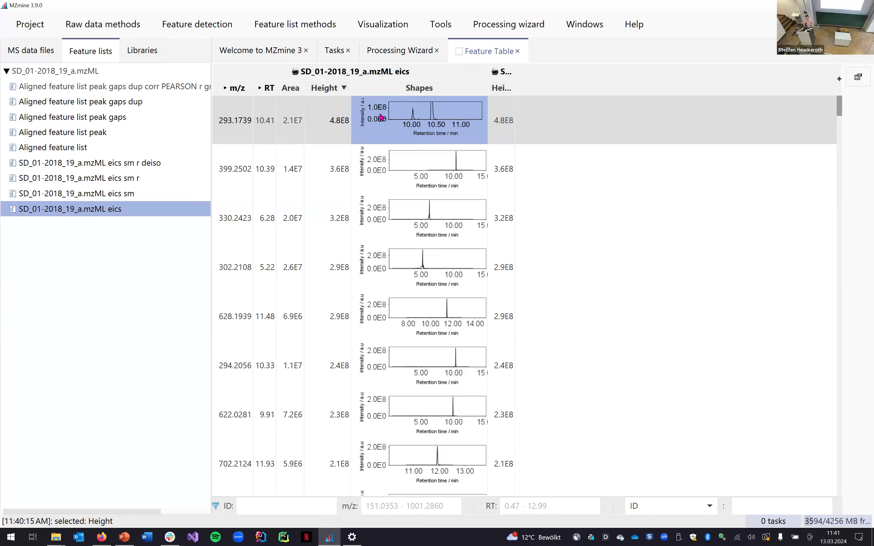
# - Inspect the m/z 293.1739 chromatogram in the TIC Visualizer, close it and return the table's shape chart to the full retention-time range
pyautogui.click(131, 195)
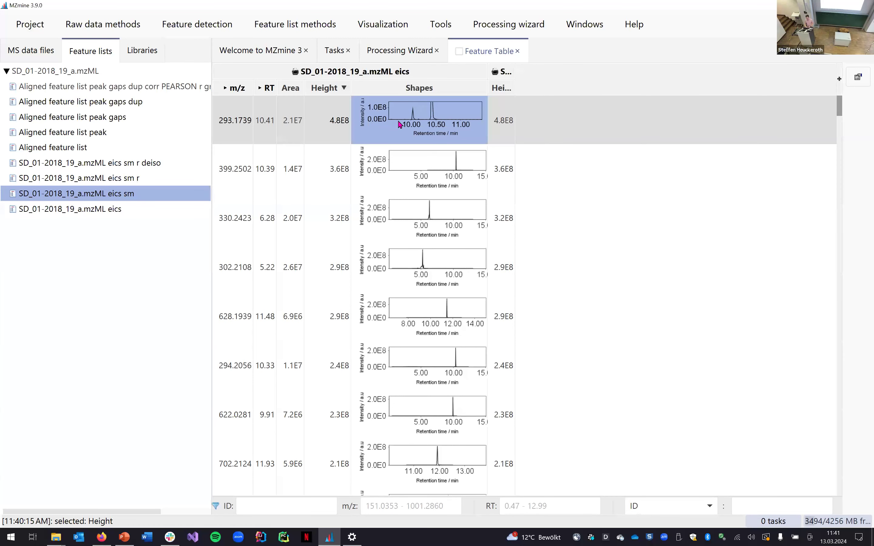
pyautogui.click(424, 115)
pyautogui.doubleClick(423, 116)
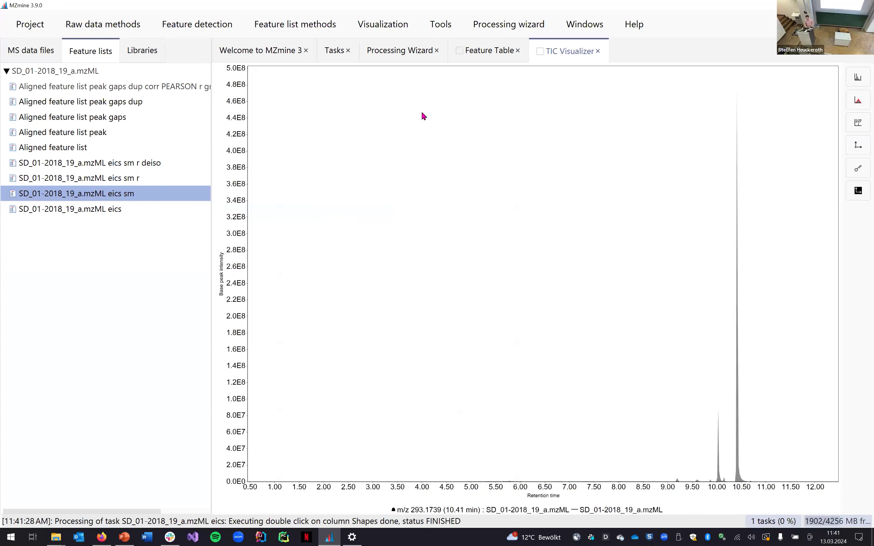
pyautogui.moveTo(551, 84); pyautogui.dragTo(648, 358)
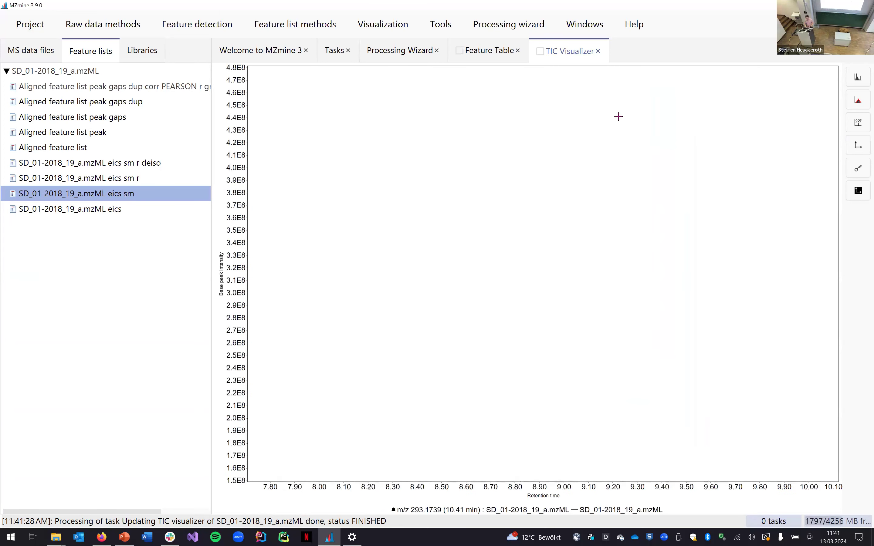
pyautogui.click(598, 51)
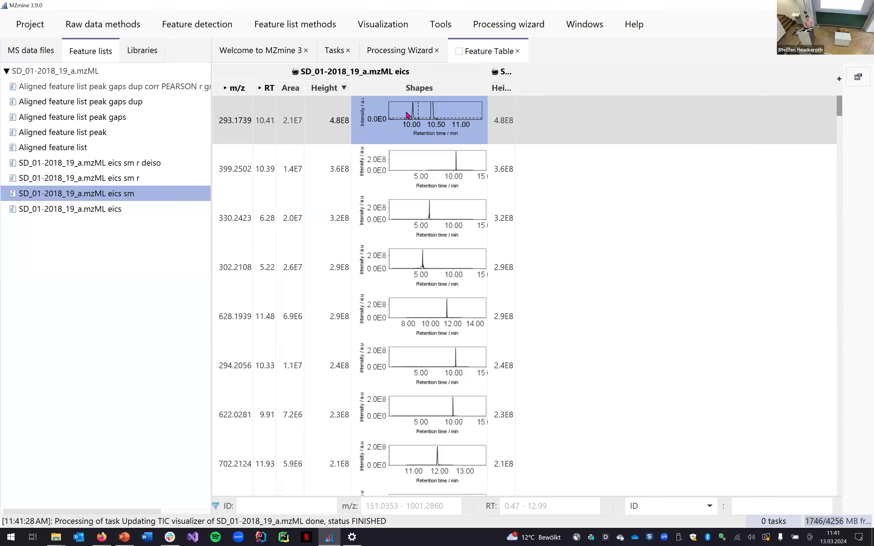
pyautogui.scroll(-2, 409, 117)
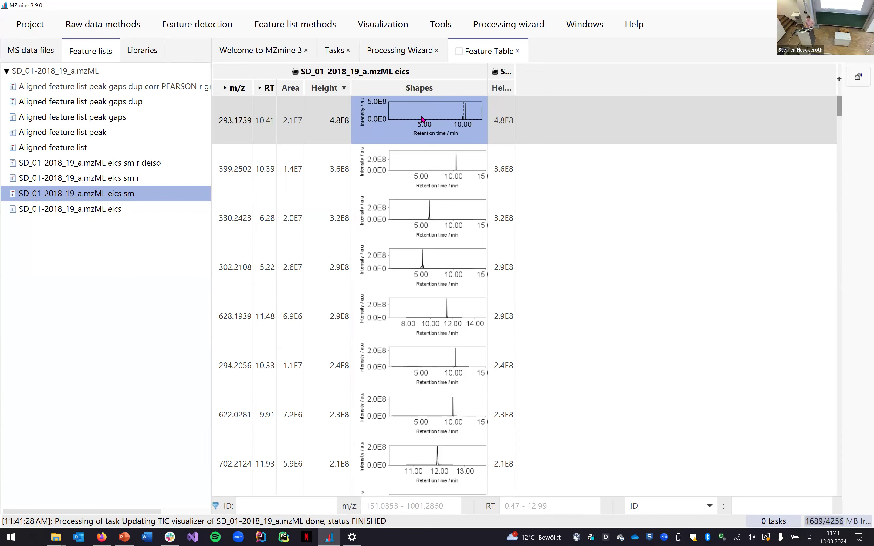
pyautogui.click(323, 122)
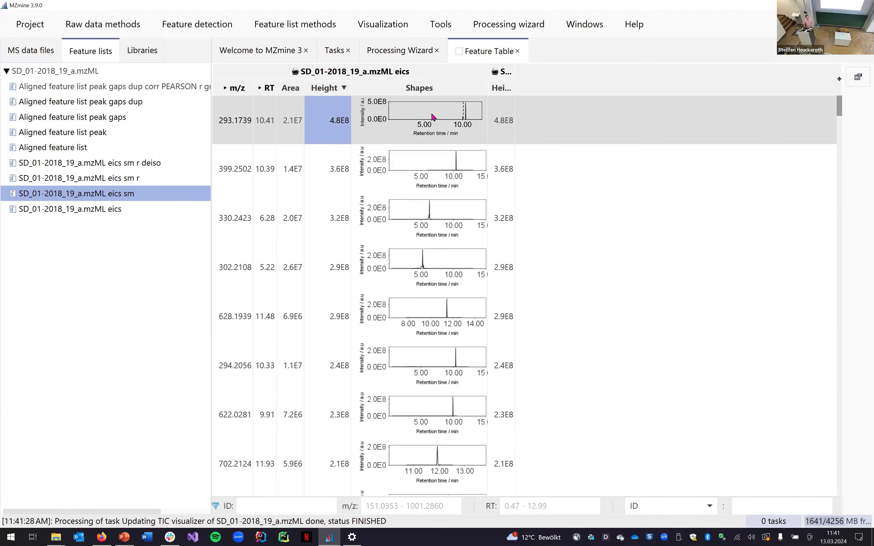
# - Show the quick XIC of the m/z 293.1739 feature from the eics feature table
pyautogui.click(498, 123)
pyautogui.rightClick(499, 123)
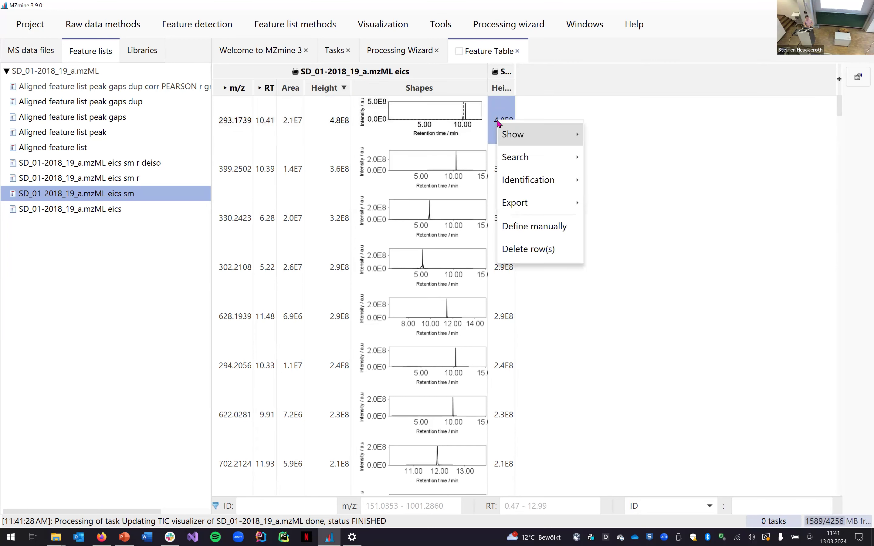
pyautogui.moveTo(544, 141)
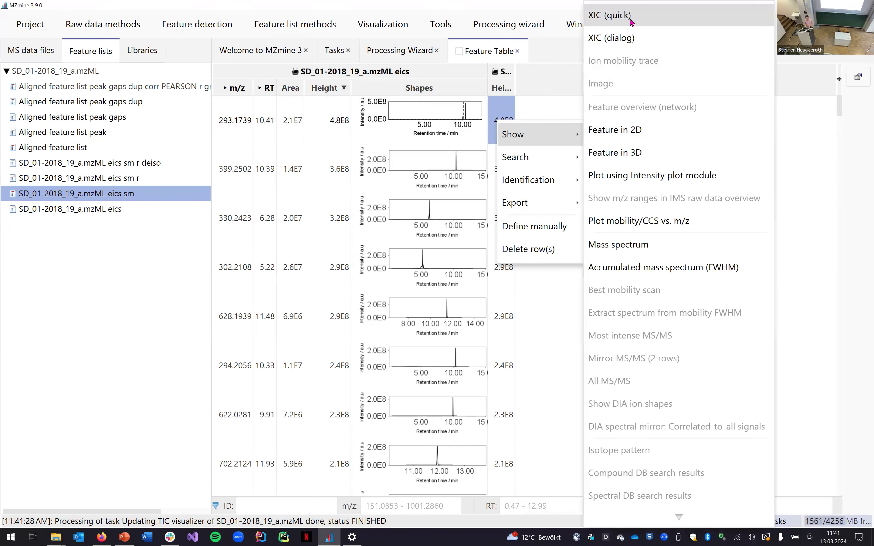
pyautogui.click(648, 21)
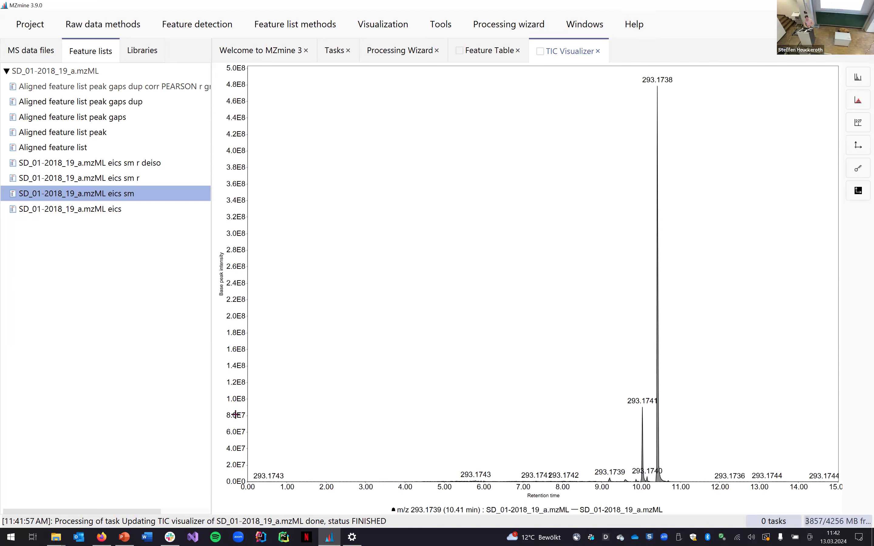
# - Magnify the low-intensity signals of the m/z 293.1739 chromatogram, examine about 8.1 to 12.3 min, and restore the full range
pyautogui.moveTo(235, 414); pyautogui.dragTo(241, 176)
pyautogui.scroll(3, 241, 176)
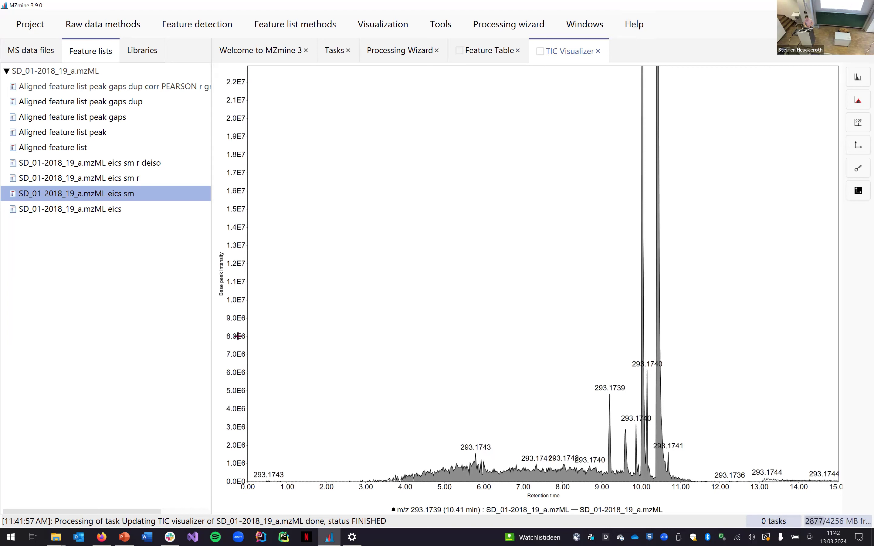
pyautogui.scroll(1, 238, 318)
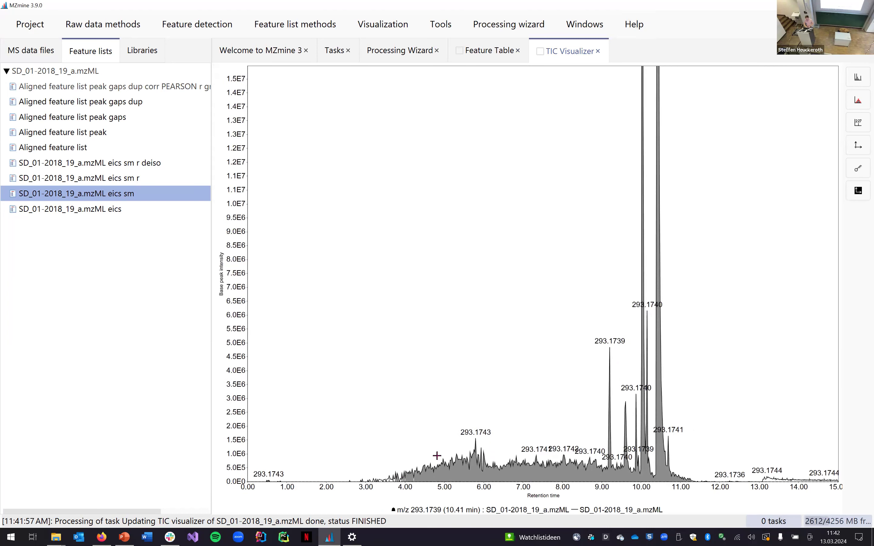
pyautogui.moveTo(568, 316); pyautogui.dragTo(732, 482)
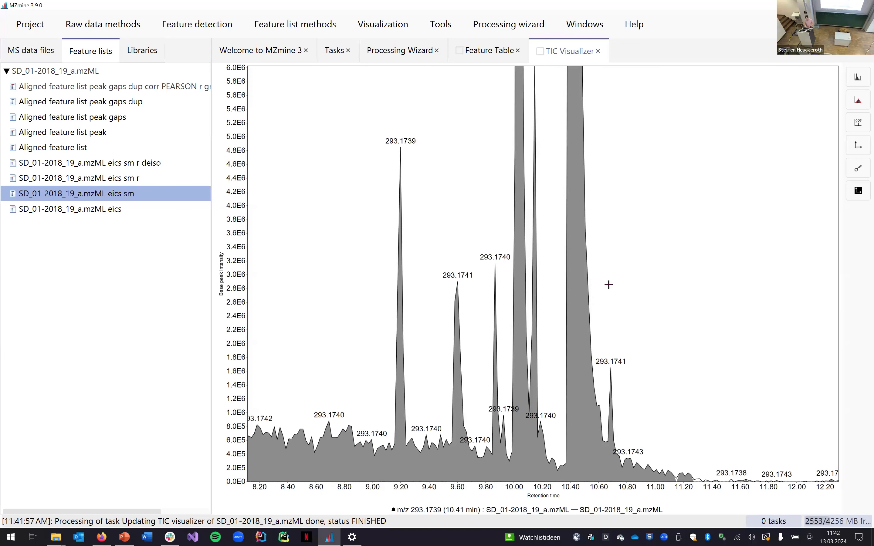
pyautogui.doubleClick(707, 118)
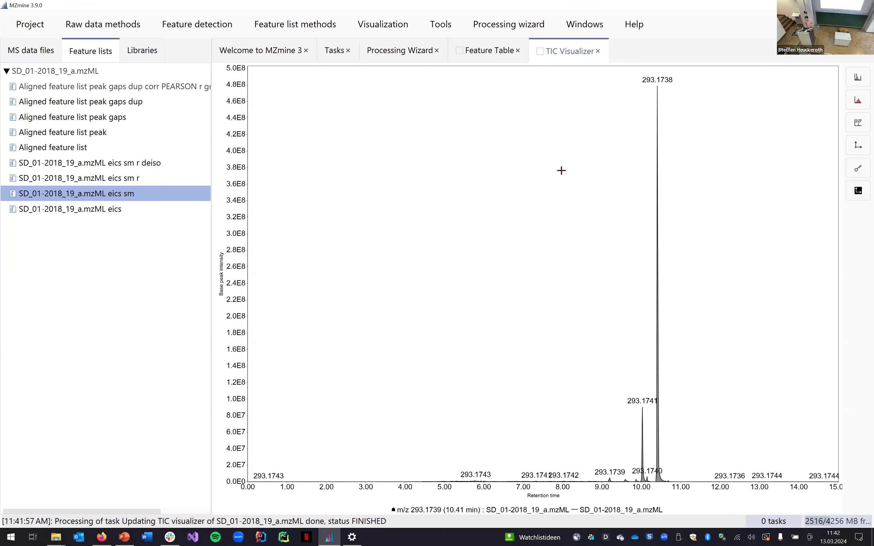
# - Zoom the chromatogram to about 9.6 to 10.8 min and inspect successive data points across the peak near 10.03 min
pyautogui.moveTo(579, 341); pyautogui.dragTo(747, 483)
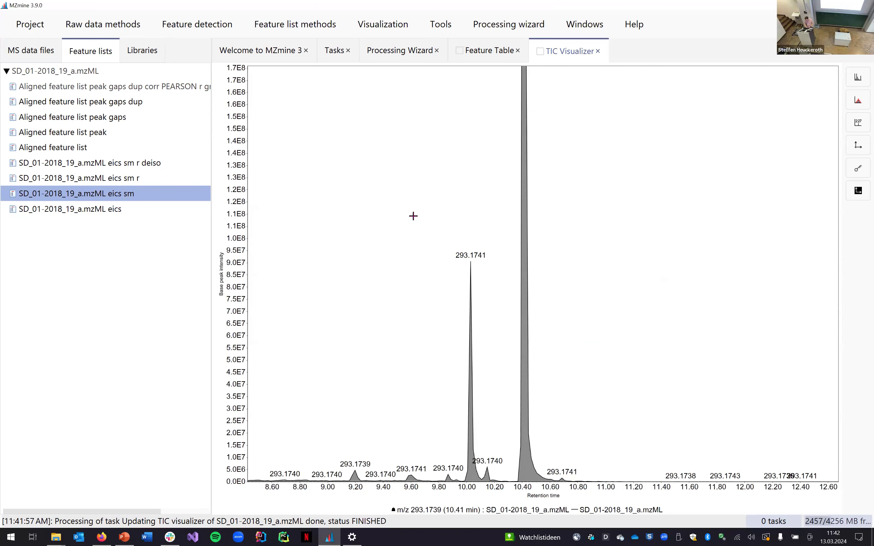
pyautogui.moveTo(414, 224); pyautogui.dragTo(579, 483)
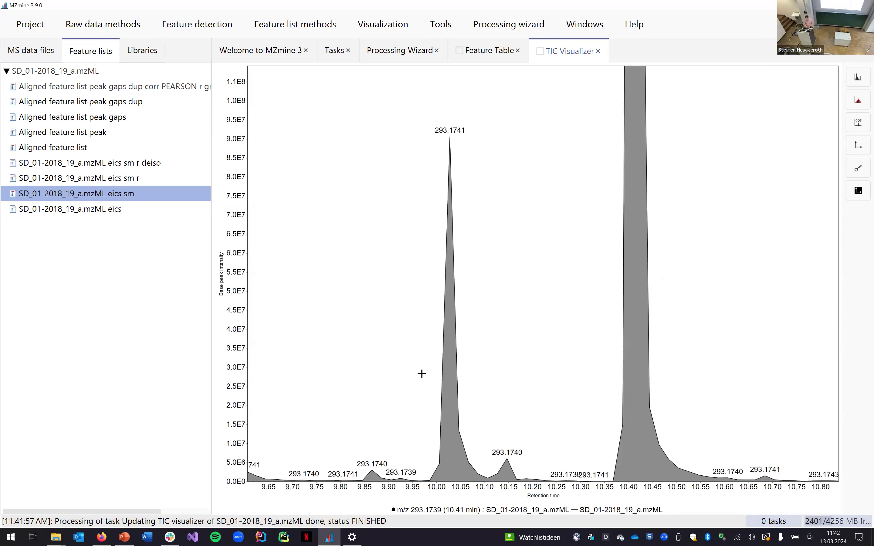
pyautogui.click(429, 482)
pyautogui.click(441, 466)
pyautogui.click(454, 158)
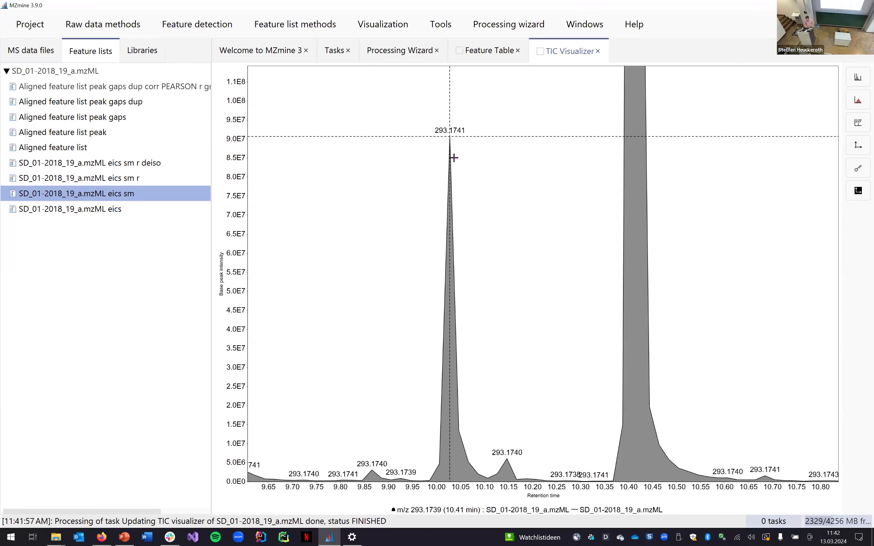
pyautogui.click(464, 418)
pyautogui.click(465, 464)
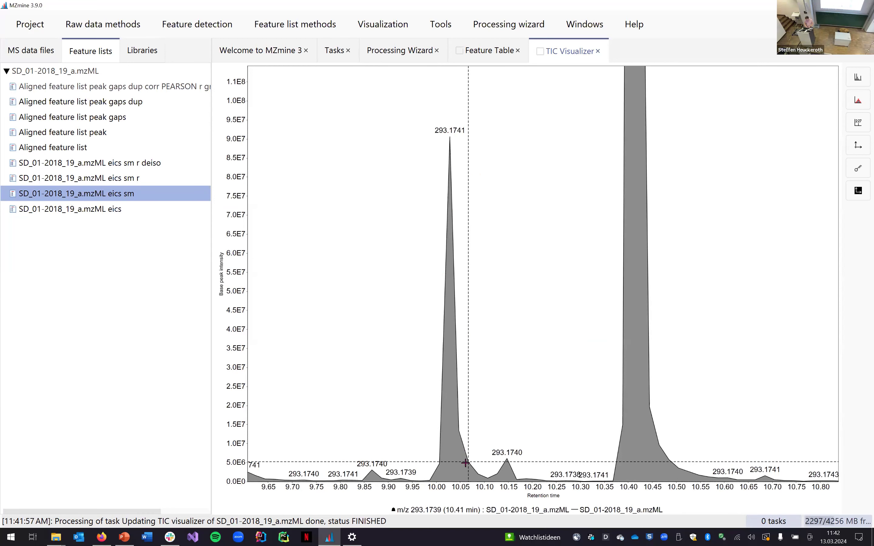
pyautogui.click(478, 476)
pyautogui.click(498, 474)
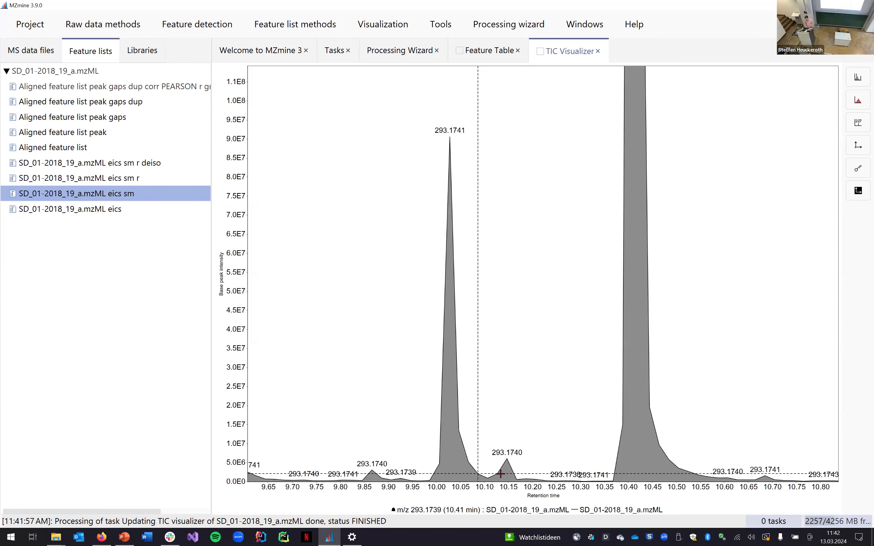
# - Zoom in on the small peak near 10.15 min, inspect its data points, restore the full range and close the TIC Visualizer
pyautogui.moveTo(468, 413); pyautogui.dragTo(543, 482)
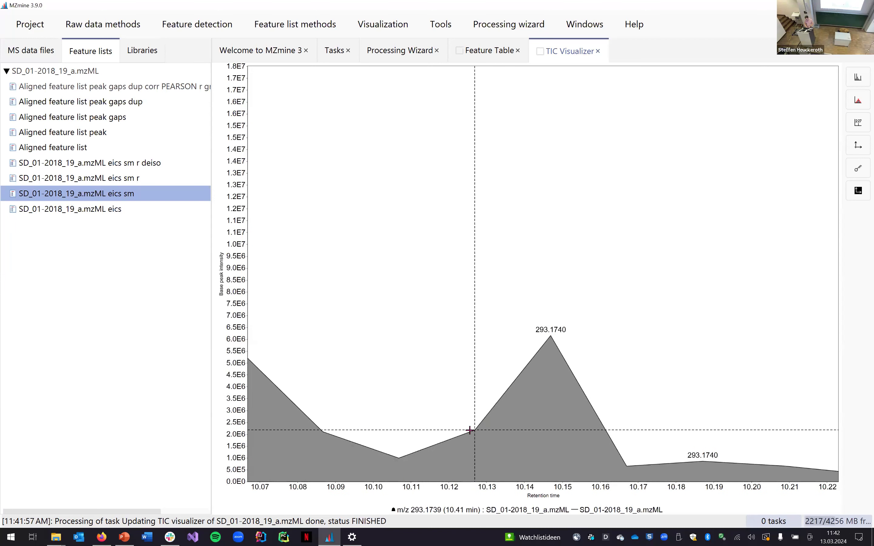
pyautogui.click(546, 339)
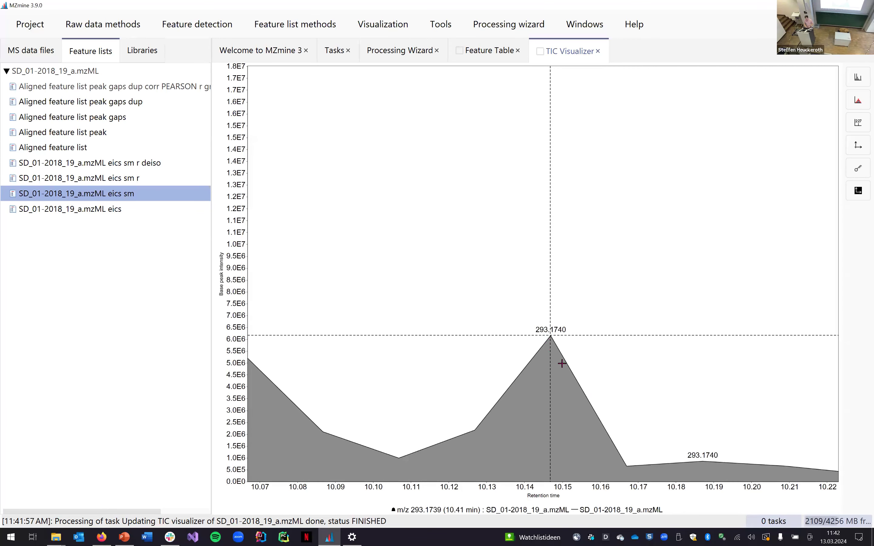
pyautogui.click(625, 467)
pyautogui.click(467, 415)
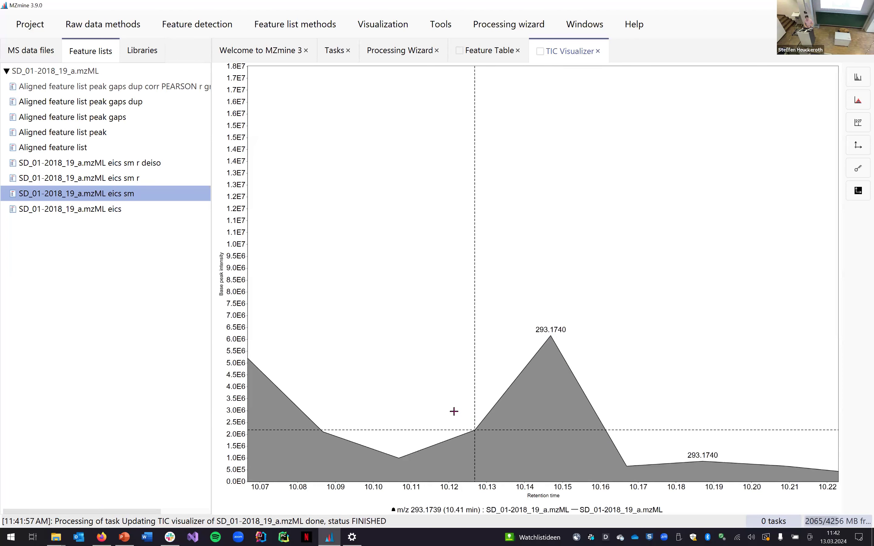
pyautogui.doubleClick(557, 237)
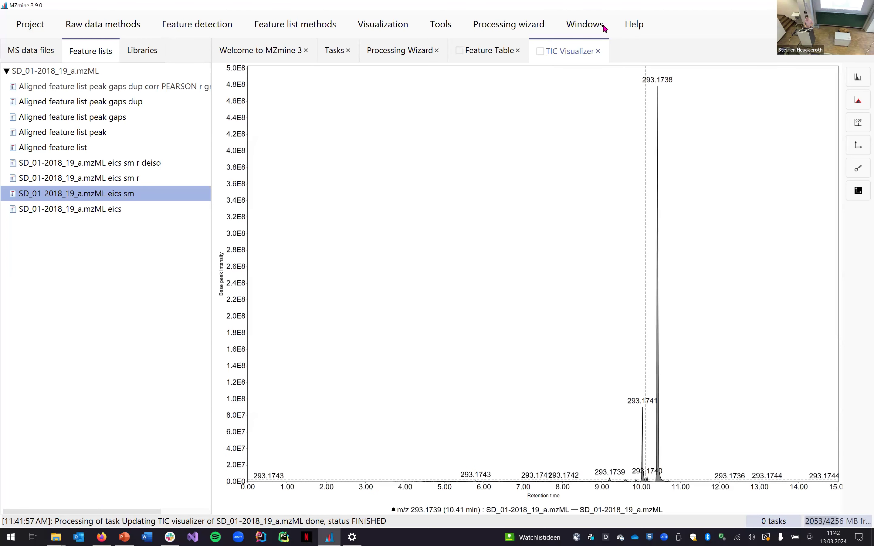
pyautogui.click(598, 51)
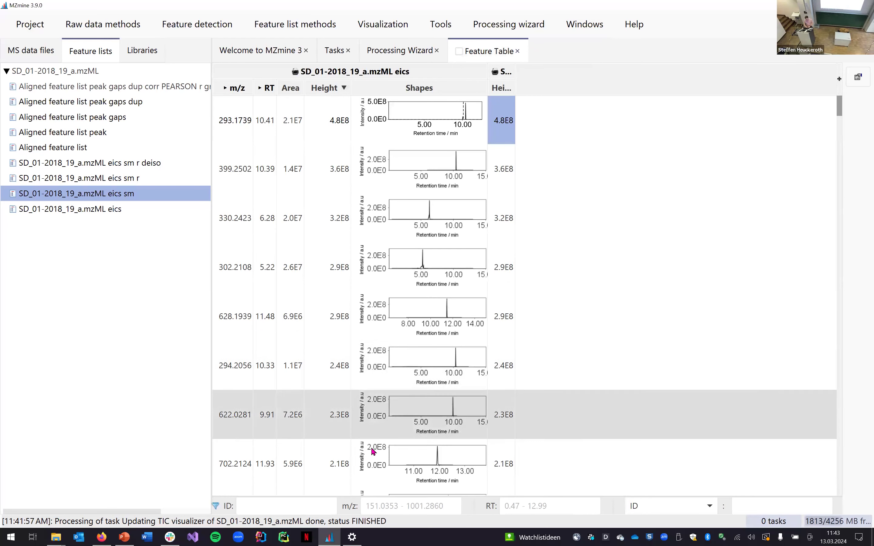
# - Search the feature table for m/z 675.4, shortening the m/z filter to 675 and to 67
pyautogui.click(392, 504)
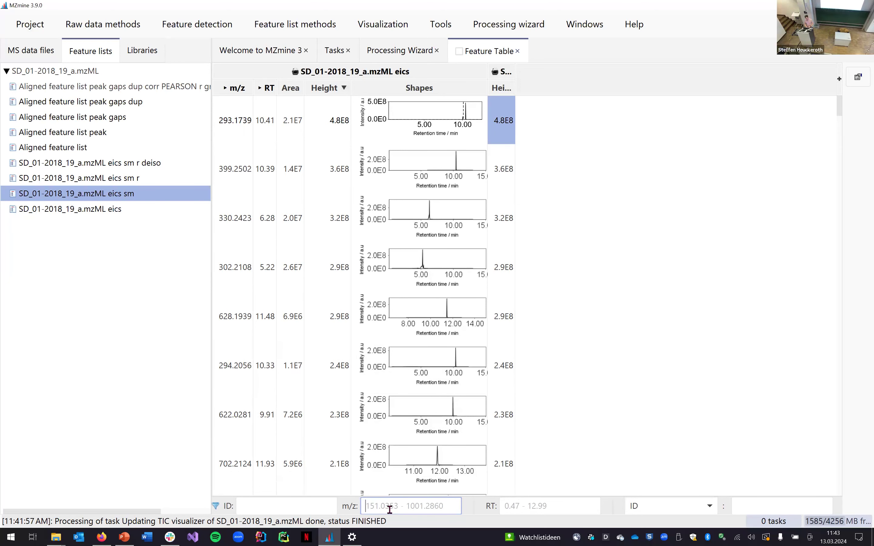
pyautogui.click(399, 506)
pyautogui.write('6')
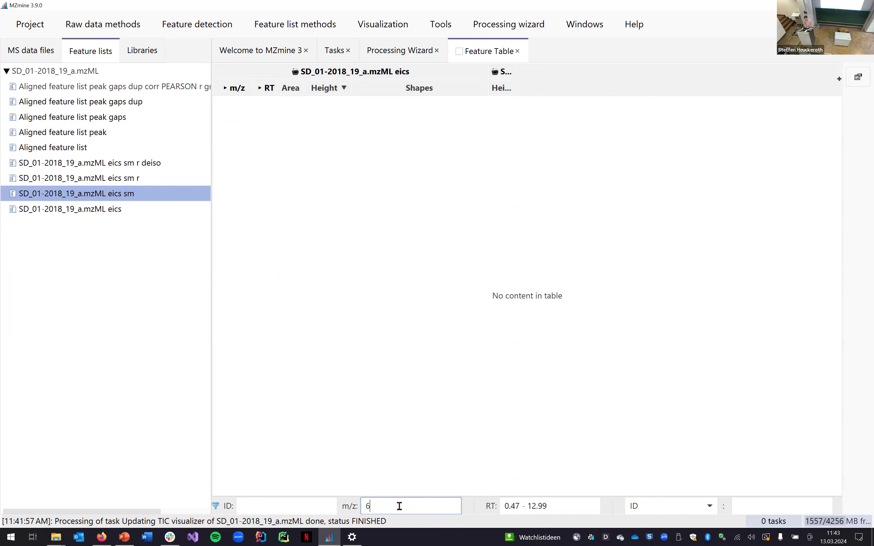
pyautogui.write('75.42')
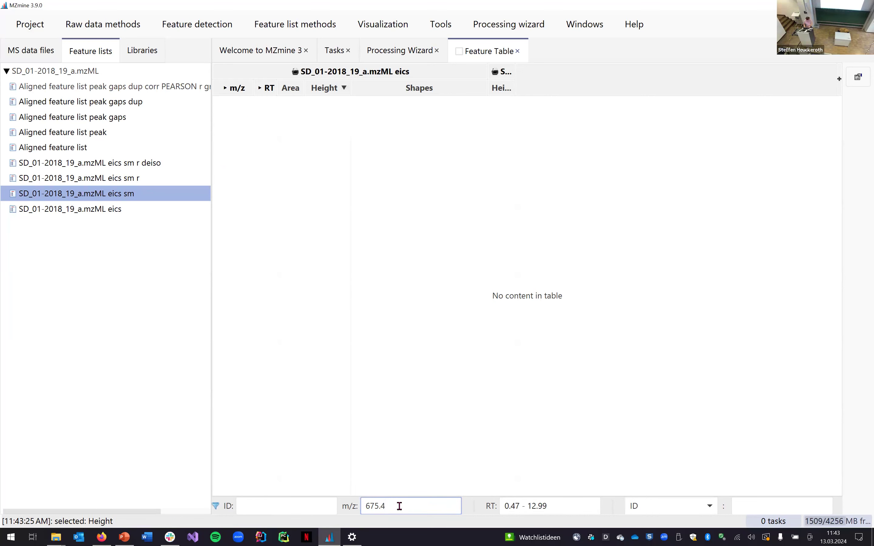
pyautogui.press('BackSpace')
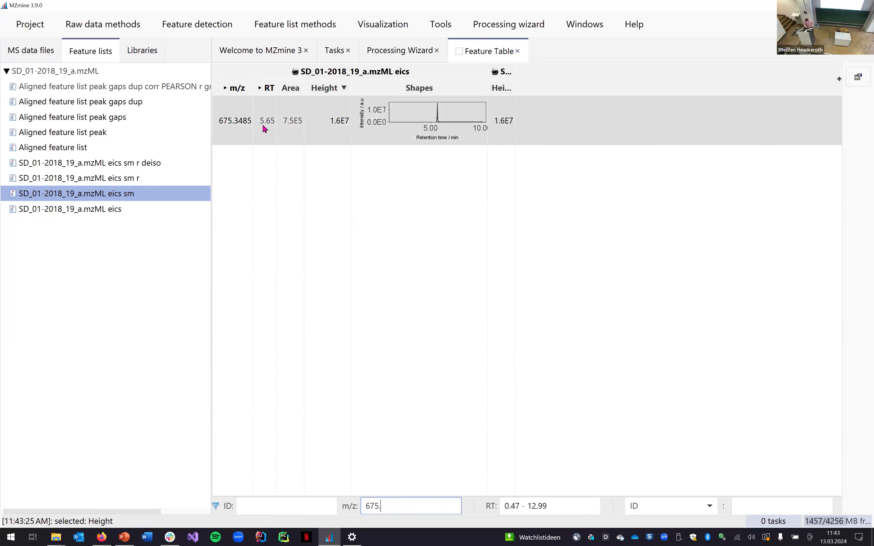
pyautogui.press('BackSpace')
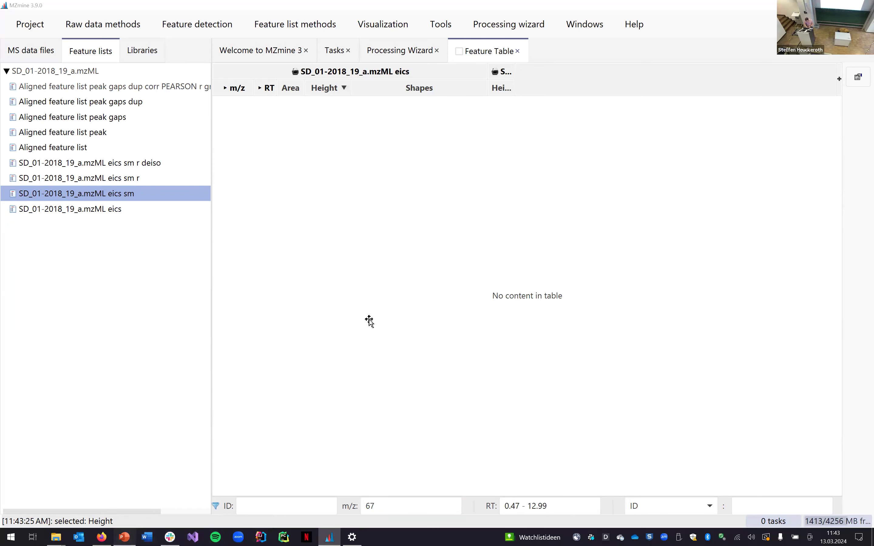
# - Switch to the PowerPoint presentation, look up the target m/z on the Feature resolving slide, and return to MZmine
pyautogui.hotkey('alt', 'Tab')
pyautogui.scroll(-10, 50, 410)
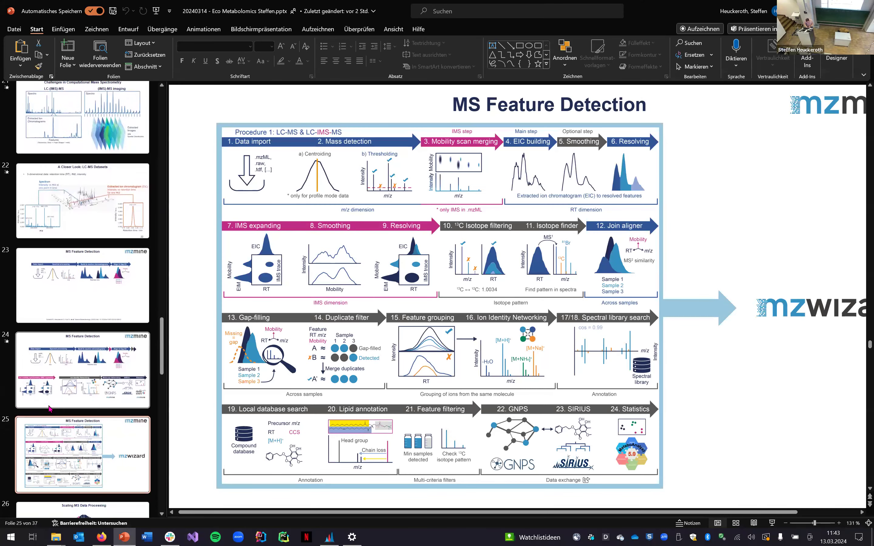
pyautogui.scroll(-4, 83, 297)
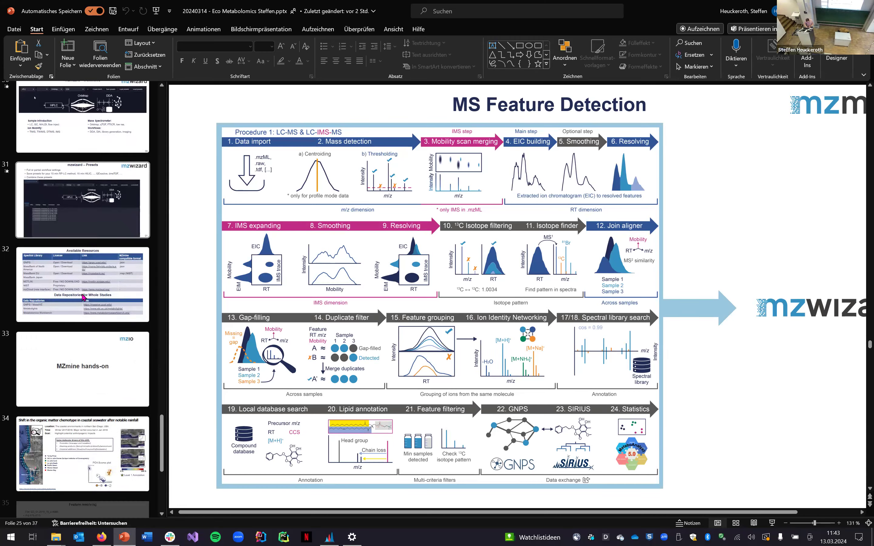
pyautogui.click(70, 355)
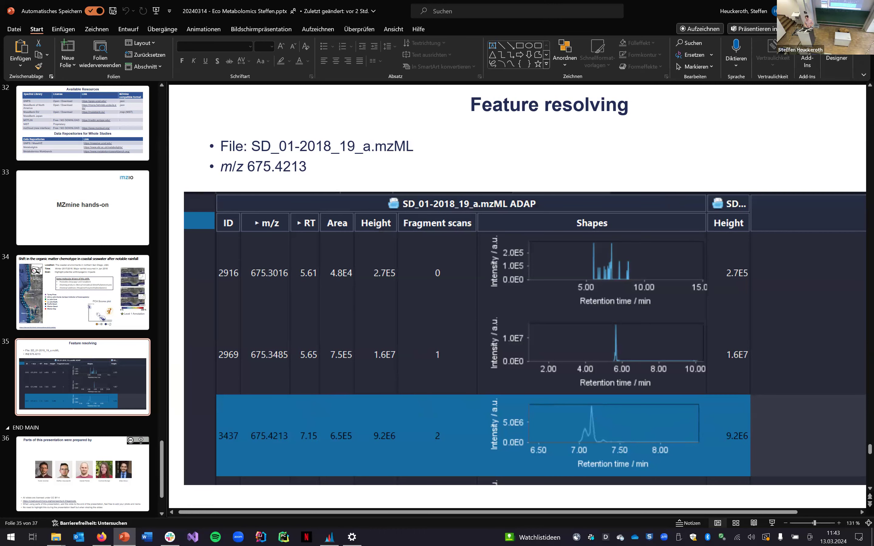
pyautogui.hotkey('alt', 'Tab')
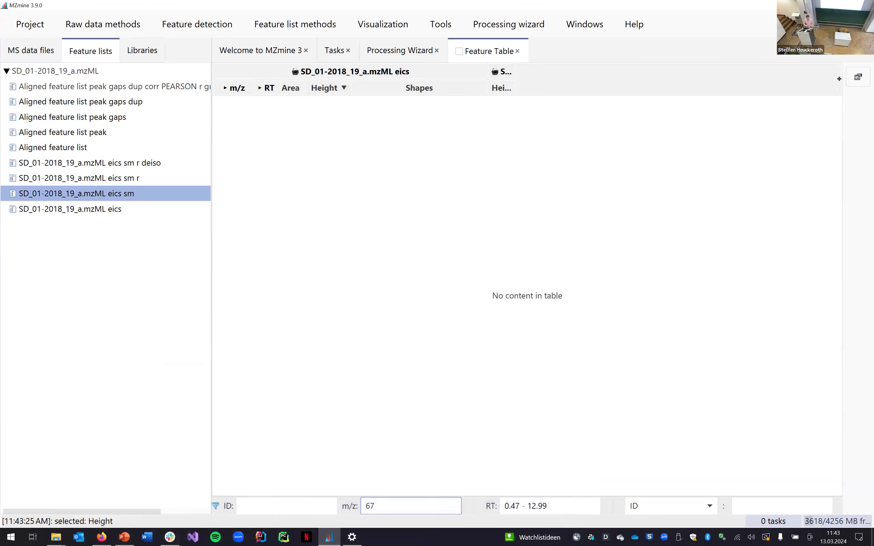
# - Select the SD_01-2018_19_a.mzML group that holds all the feature lists
pyautogui.click(72, 71)
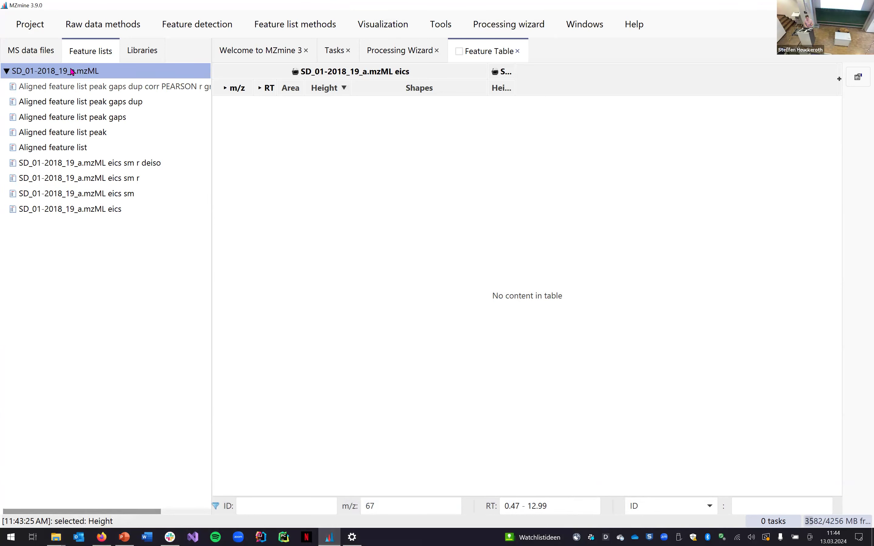
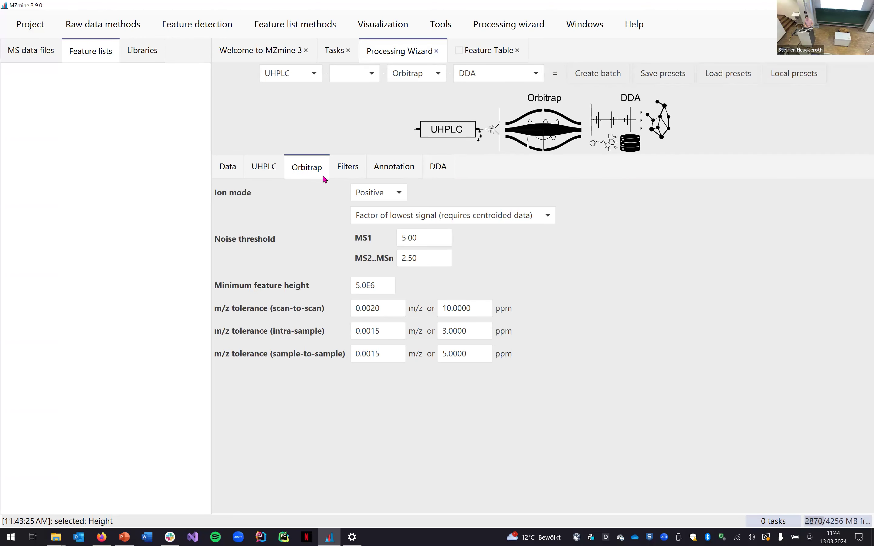
# - Review the Processing Wizard's Filters and DDA settings
pyautogui.click(348, 168)
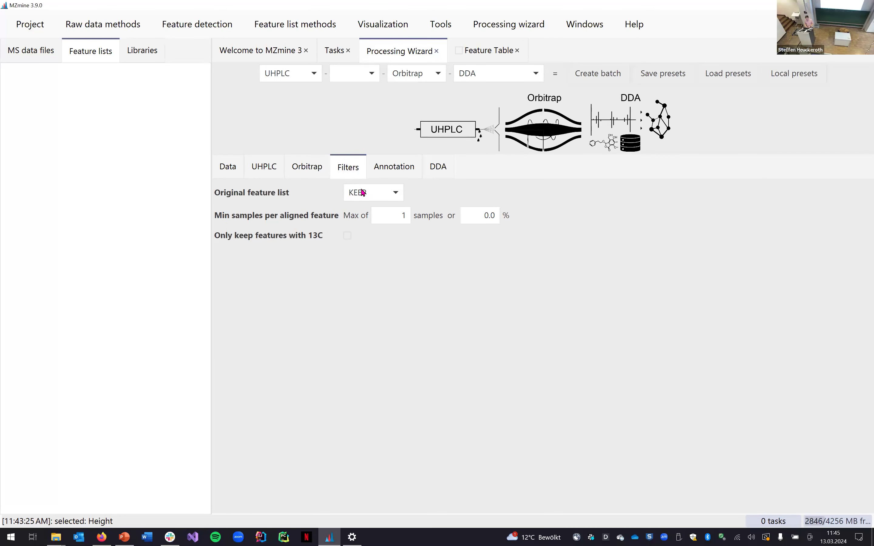
pyautogui.click(437, 167)
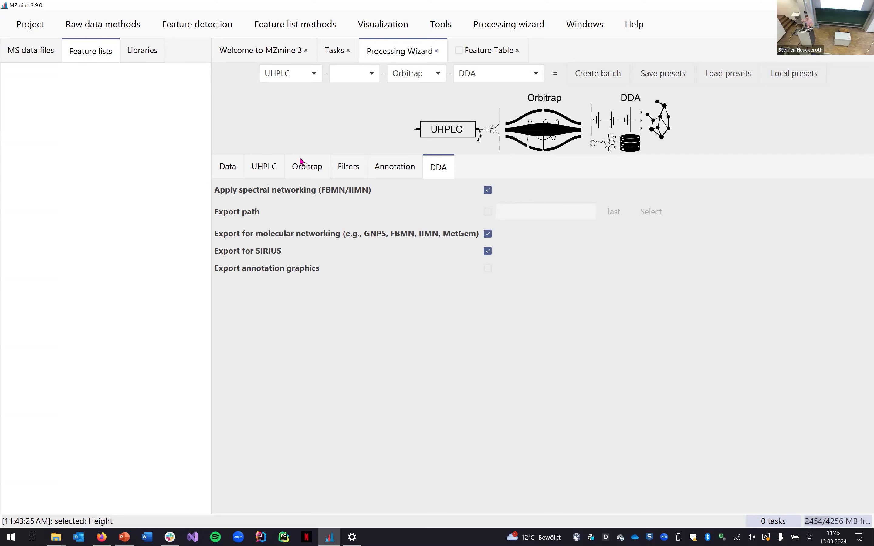
# - Check the ADAP Chromatogram Builder and Local minimum feature resolver parameters in the batch queue, and cancel the batch
pyautogui.doubleClick(504, 140)
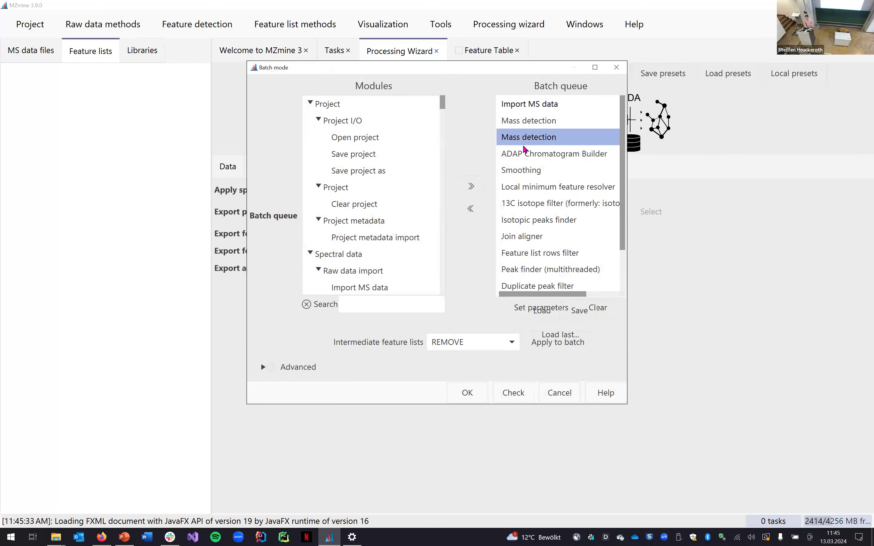
pyautogui.click(604, 115)
pyautogui.doubleClick(585, 153)
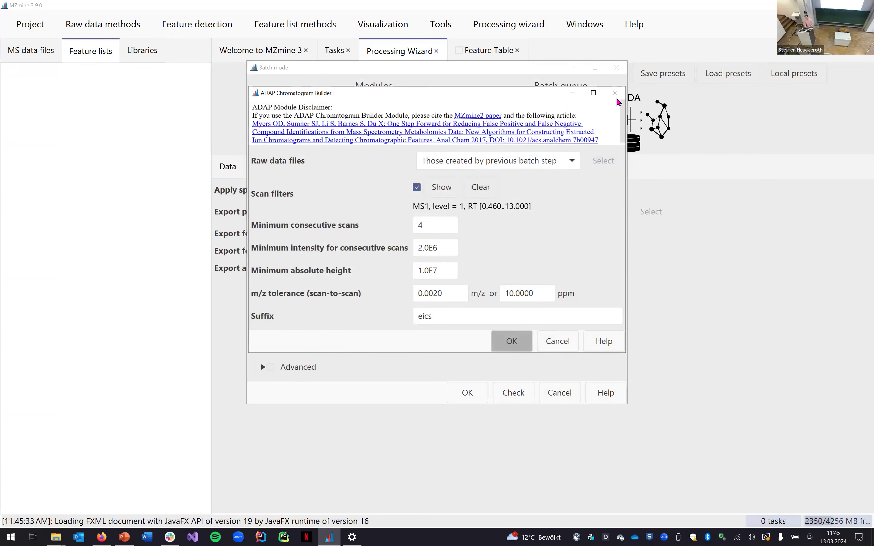
pyautogui.click(617, 93)
pyautogui.doubleClick(540, 197)
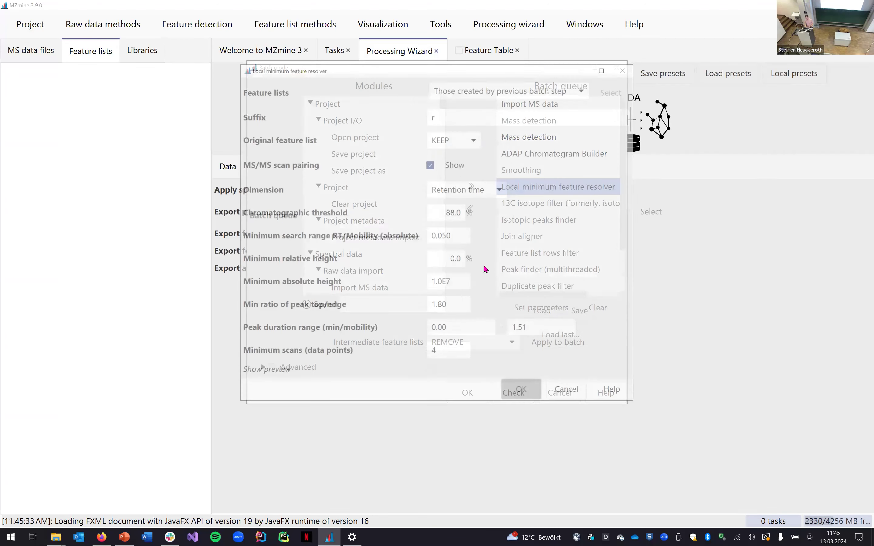
pyautogui.click(567, 392)
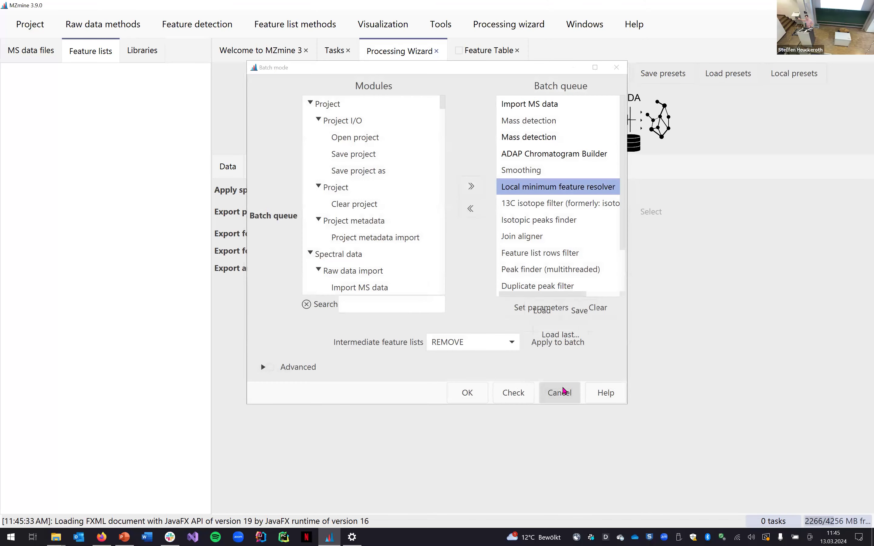
pyautogui.click(563, 391)
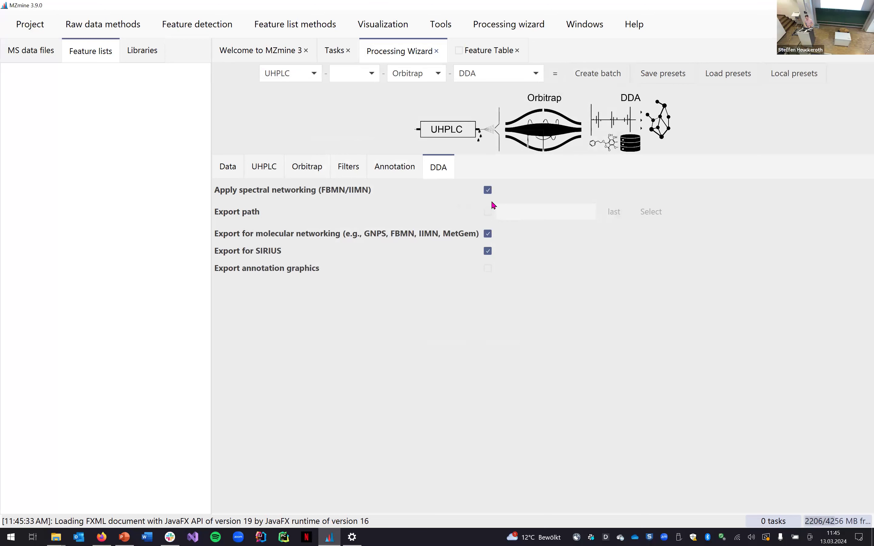
# - Check the minimum feature height in the Orbitrap settings and turn off Apply spectral networking (FBMN/IIMN) in the DDA settings
pyautogui.click(307, 167)
pyautogui.moveTo(379, 285); pyautogui.dragTo(332, 284)
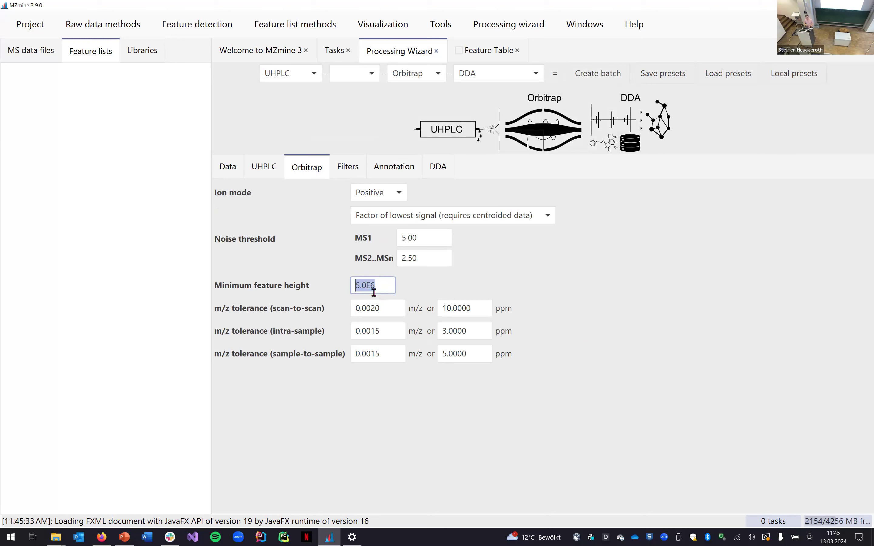
pyautogui.click(441, 166)
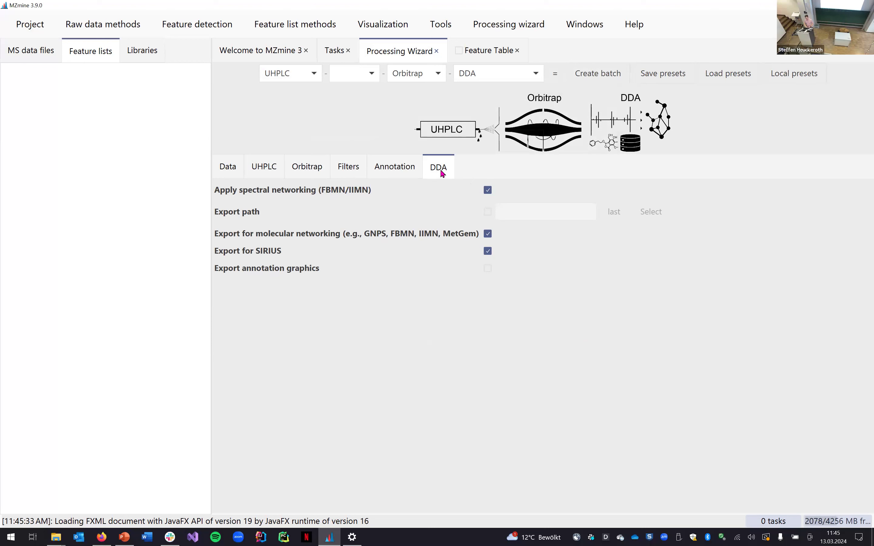
pyautogui.click(488, 190)
# - Review the wizard's data file list and the spectral library settings under Annotation, glancing at the Samples folder in File Explorer
pyautogui.click(232, 171)
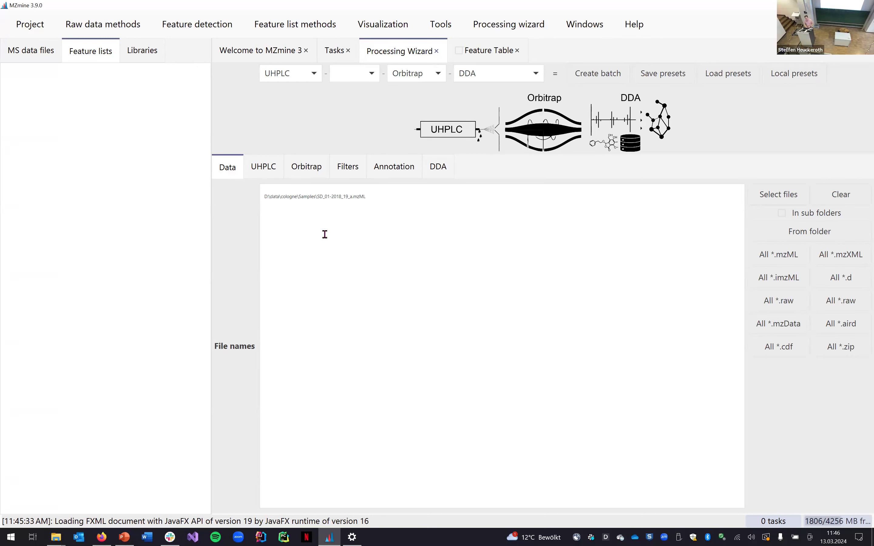
pyautogui.click(407, 172)
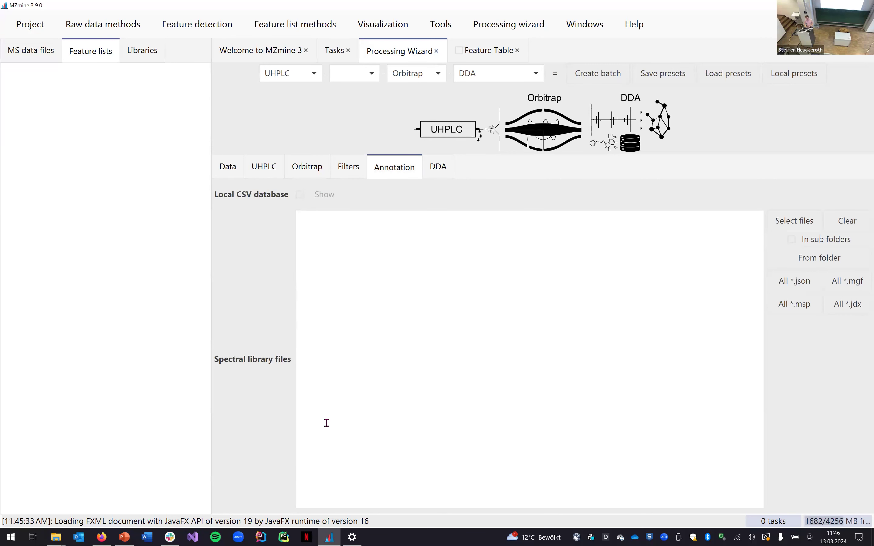
pyautogui.moveTo(56, 537)
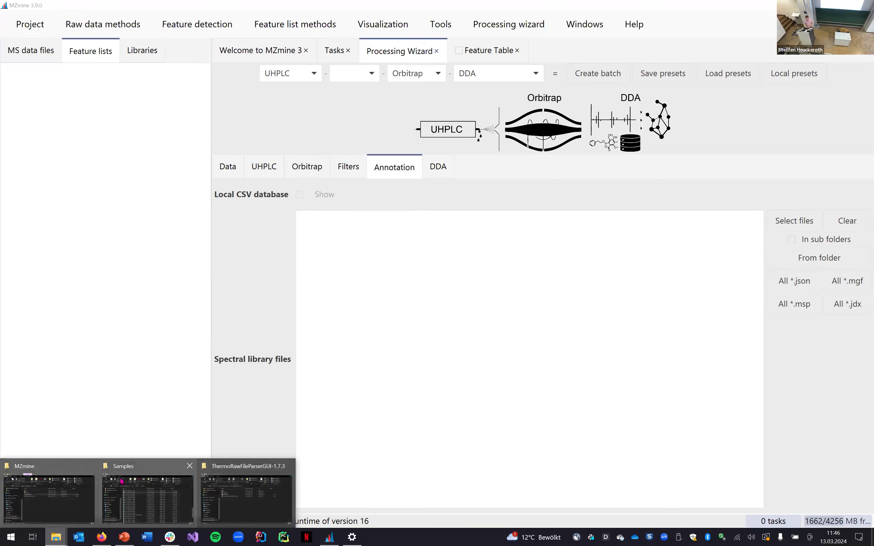
pyautogui.click(190, 501)
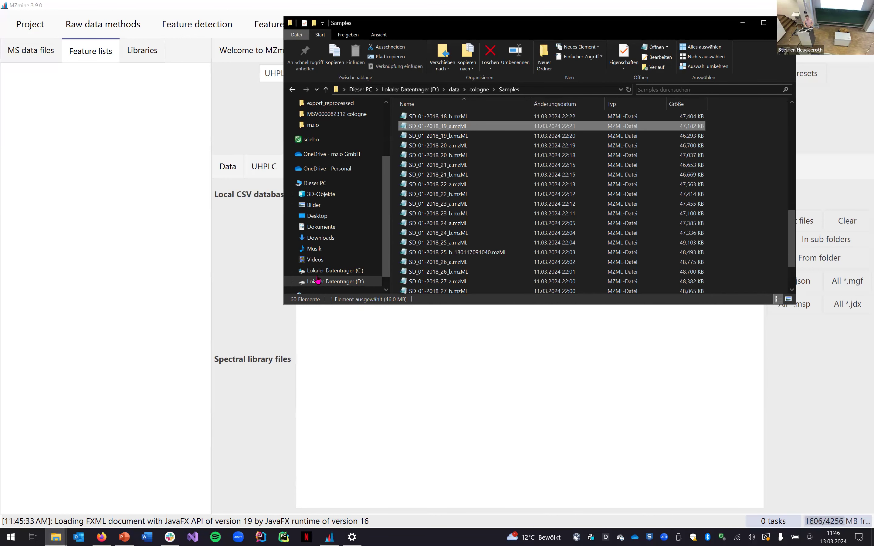
pyautogui.click(223, 171)
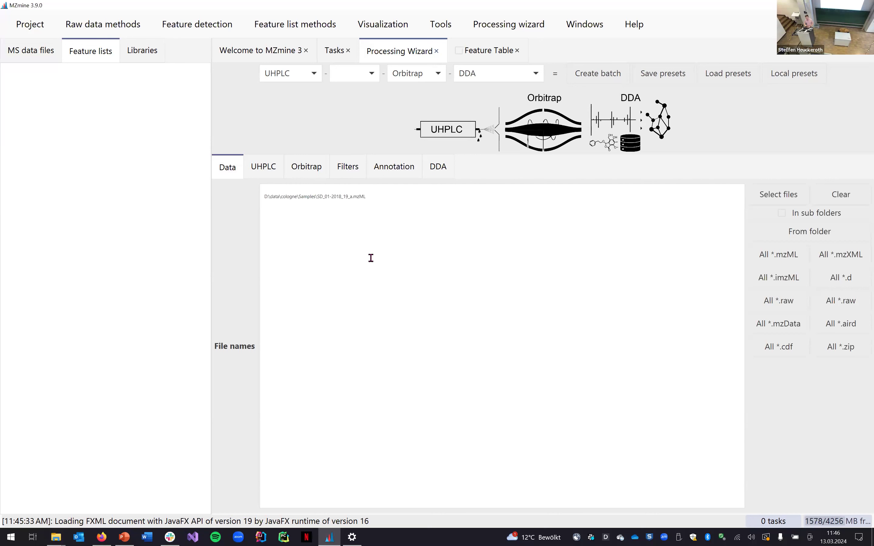
pyautogui.click(401, 171)
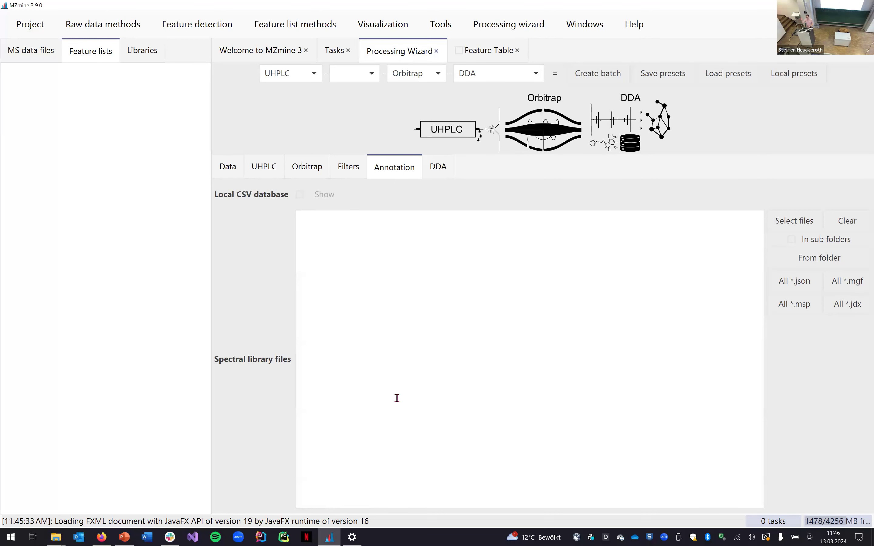
pyautogui.click(228, 168)
pyautogui.click(382, 251)
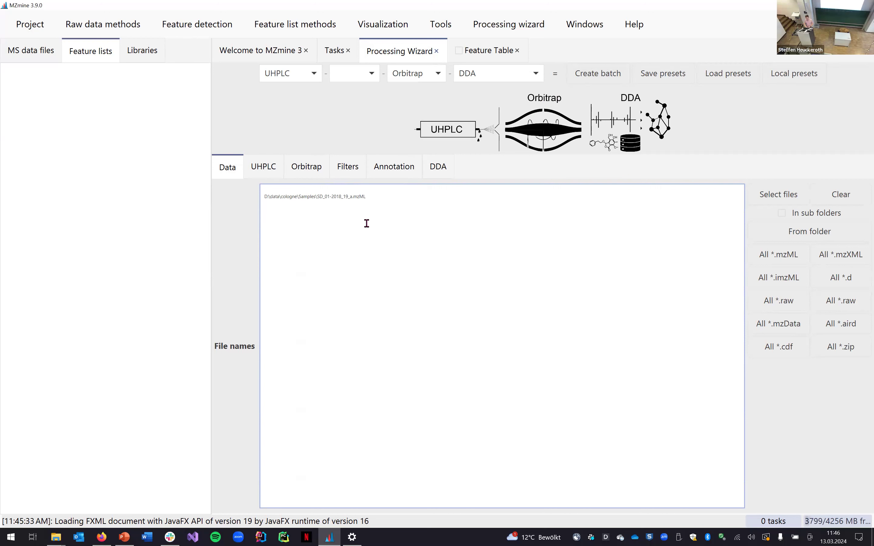
# - Recheck the wizard's input file, minimum feature height, Filters and DDA settings, and preview the resulting batch queue without running it
pyautogui.moveTo(367, 196); pyautogui.dragTo(237, 199)
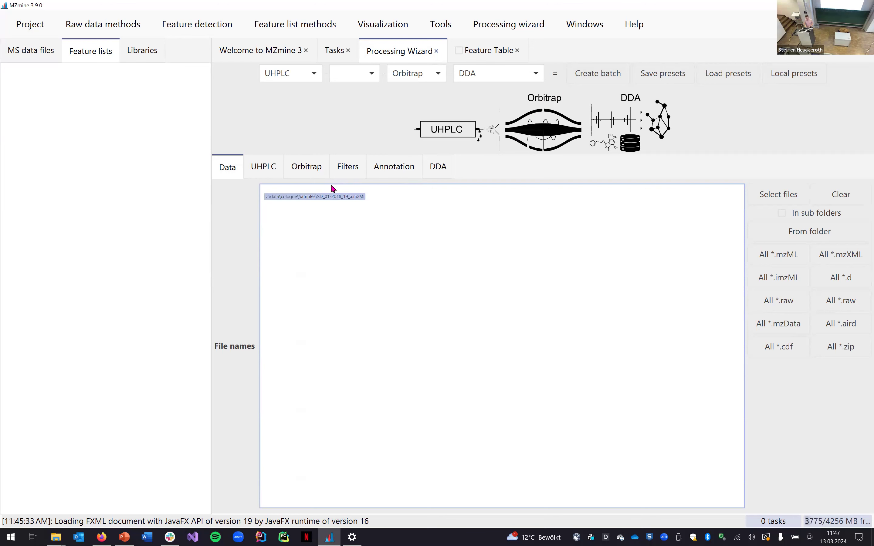
pyautogui.click(306, 172)
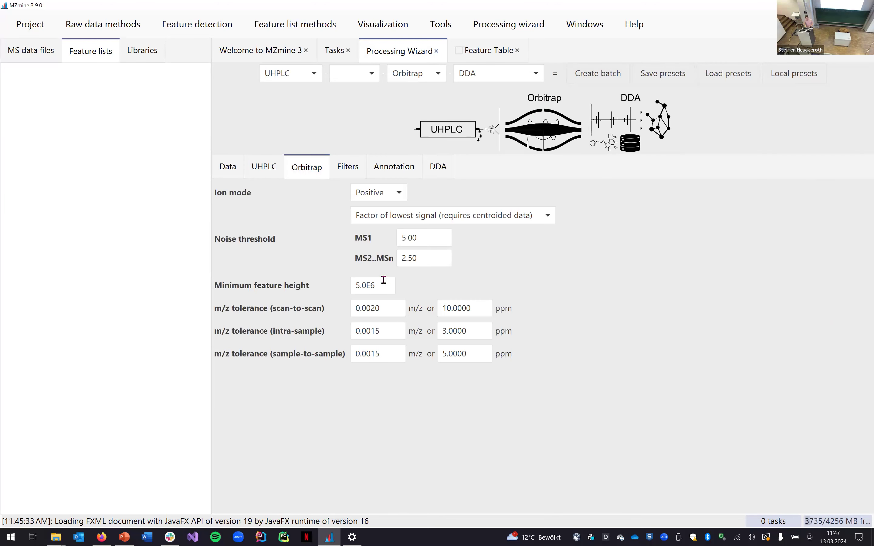
pyautogui.moveTo(376, 281); pyautogui.dragTo(347, 280)
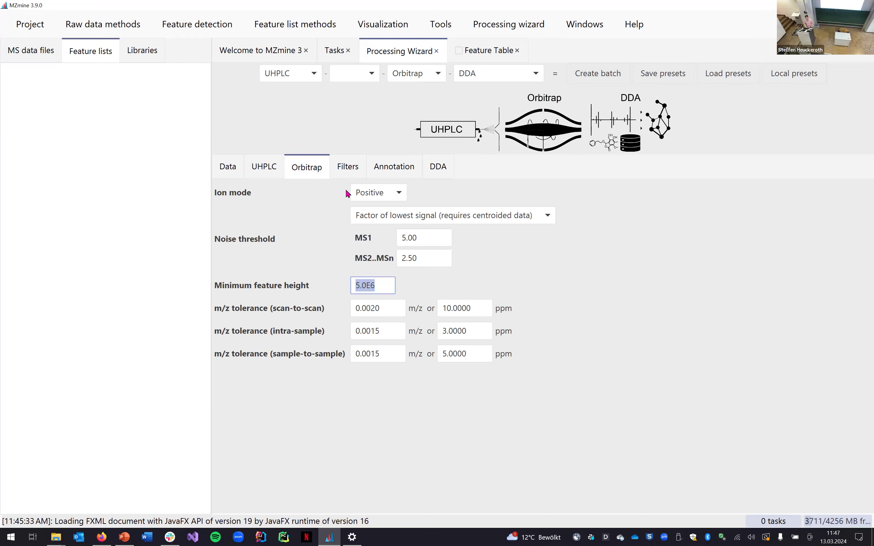
pyautogui.click(348, 170)
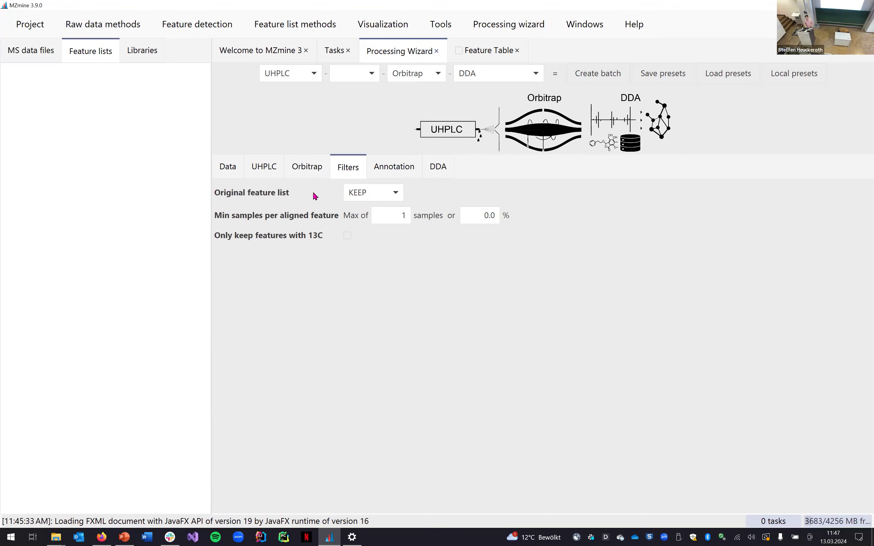
pyautogui.moveTo(265, 197)
pyautogui.click(441, 168)
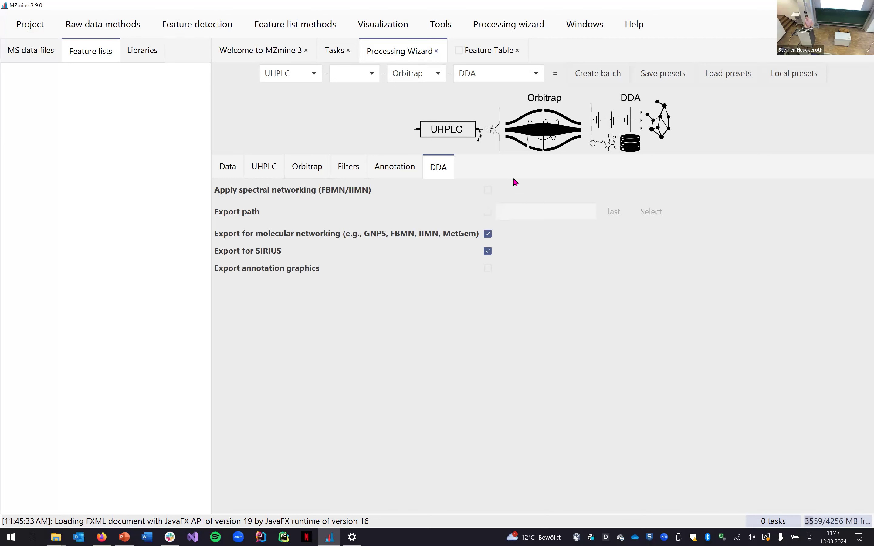
pyautogui.click(595, 77)
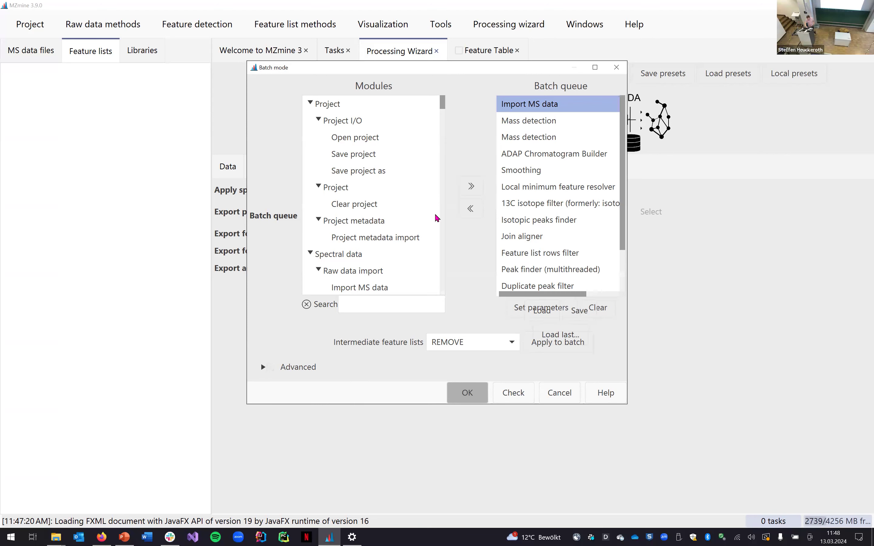
pyautogui.click(616, 67)
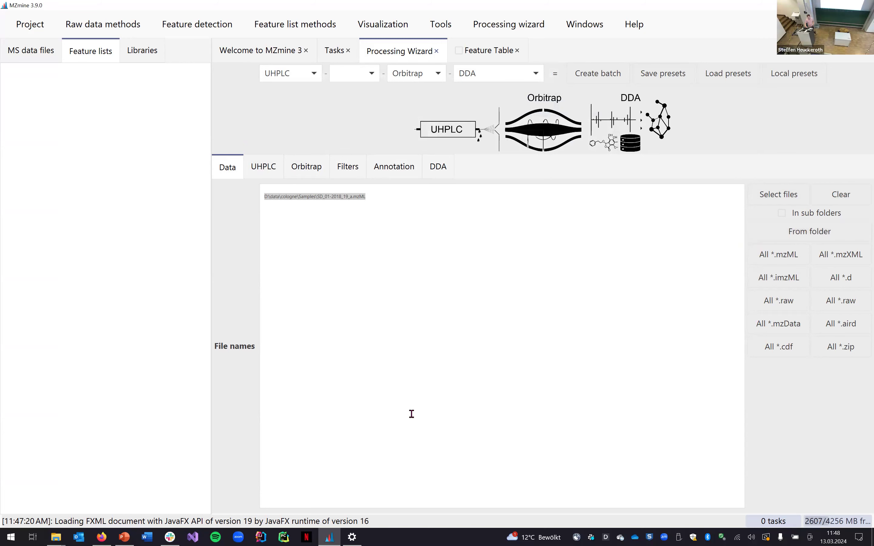
# - Switch to File Explorer, select all mzML files in the Samples folder, and return to MZmine's data file list
pyautogui.click(56, 537)
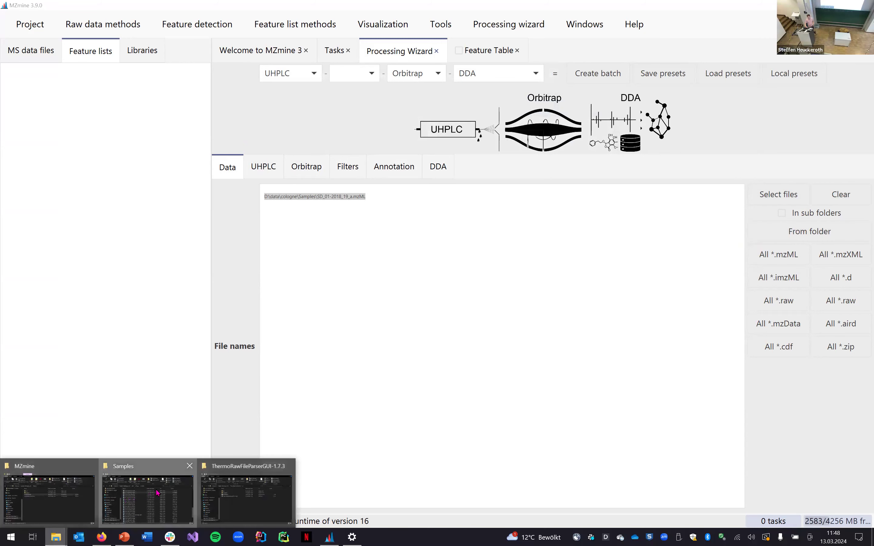
pyautogui.click(148, 491)
pyautogui.click(483, 213)
pyautogui.hotkey('ctrl', 'a')
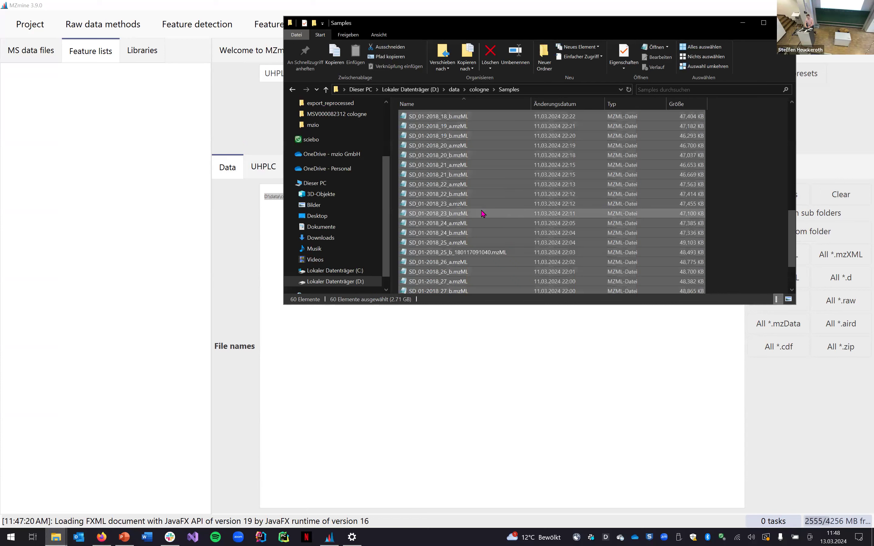
pyautogui.moveTo(486, 196); pyautogui.dragTo(535, 225)
pyautogui.click(468, 367)
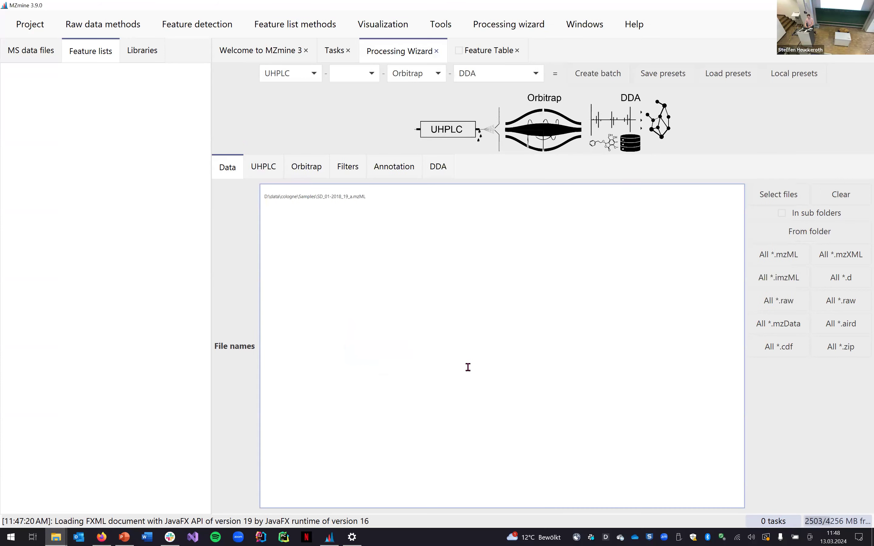
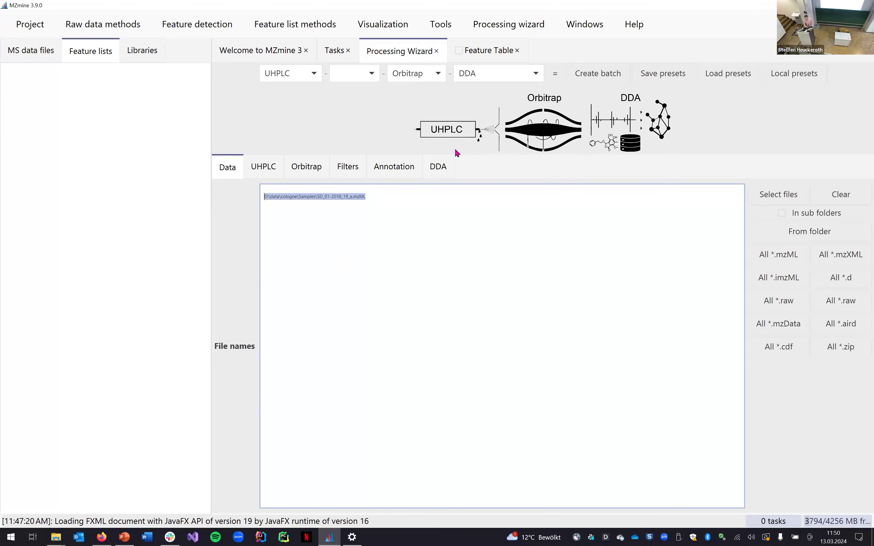
# - Create the batch from the wizard settings, run it, and bring up the task progress
pyautogui.click(598, 73)
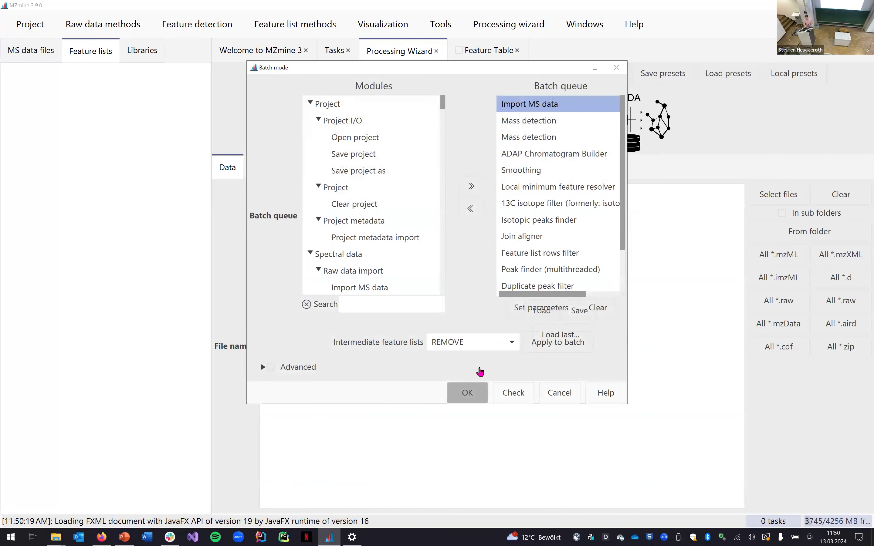
pyautogui.click(467, 392)
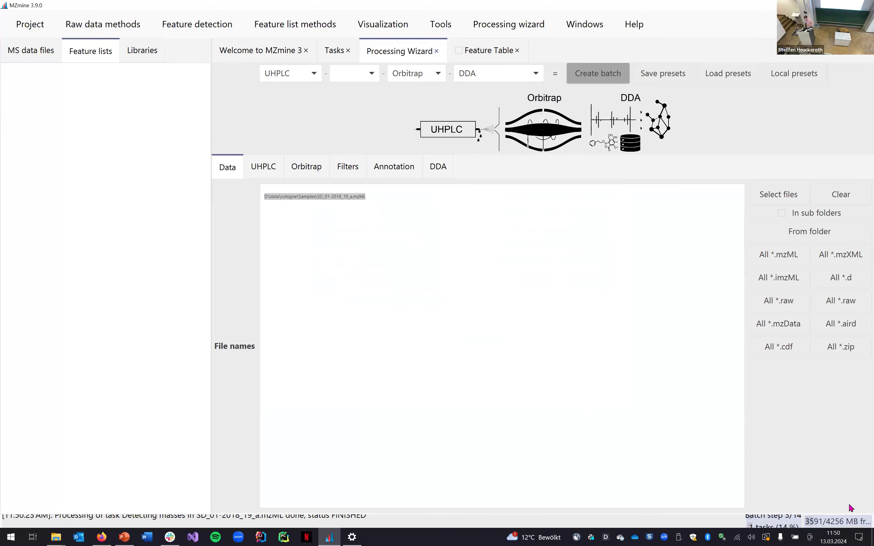
pyautogui.click(766, 524)
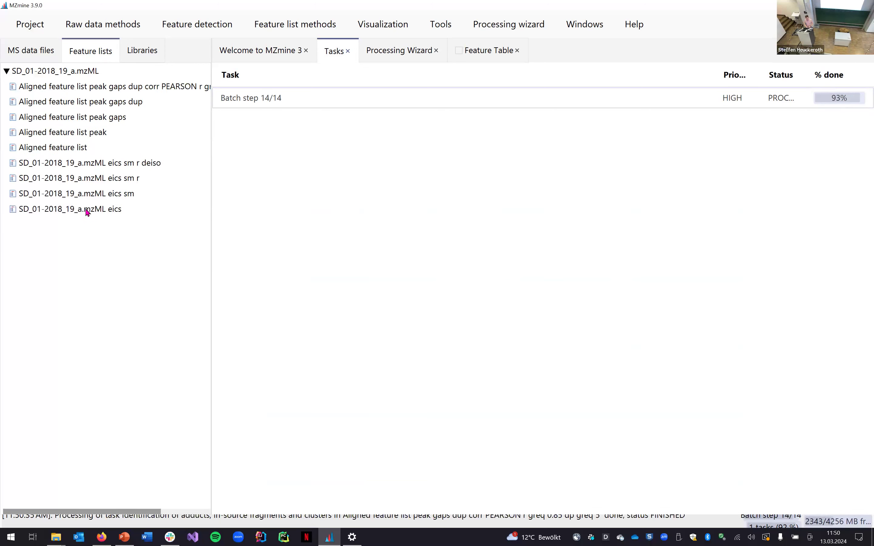
# - Open the SD_01-2018_19_a.mzML eics feature list and filter its table to m/z 675
pyautogui.click(87, 213)
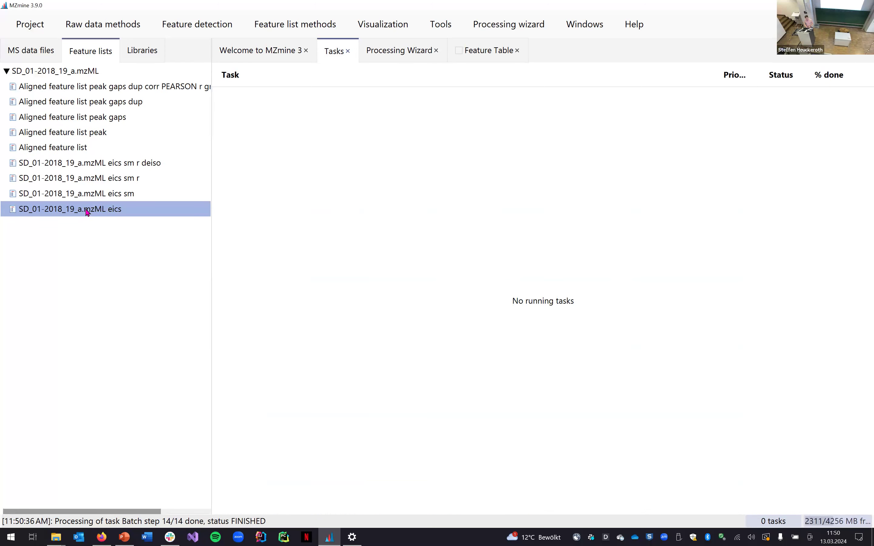
pyautogui.doubleClick(87, 212)
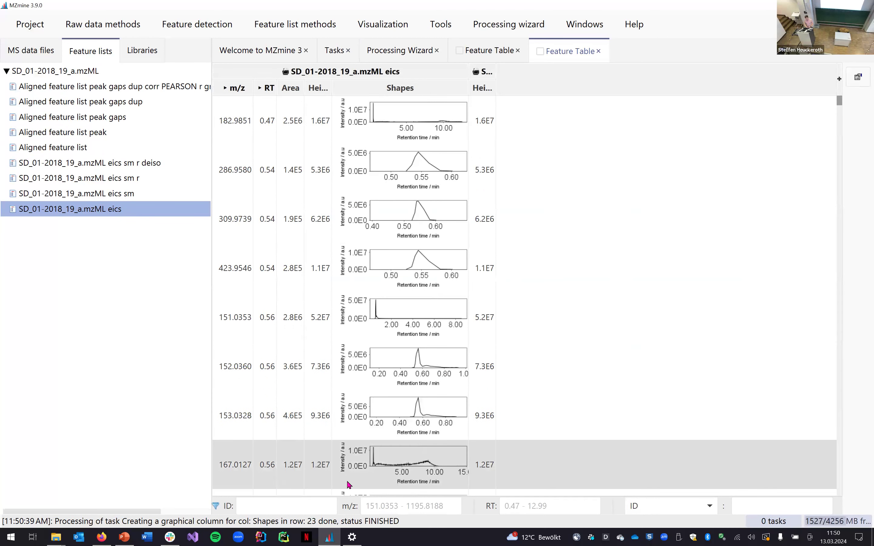
pyautogui.click(402, 506)
pyautogui.write('675')
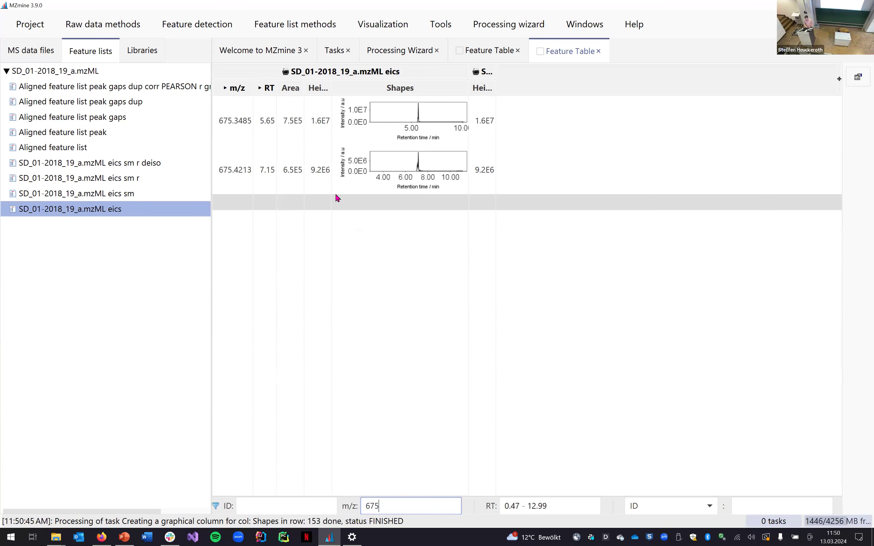
# - Open the chromatogram of the m/z 675.4213 feature and examine its peak shapes around 7.1 min retention time
pyautogui.click(237, 176)
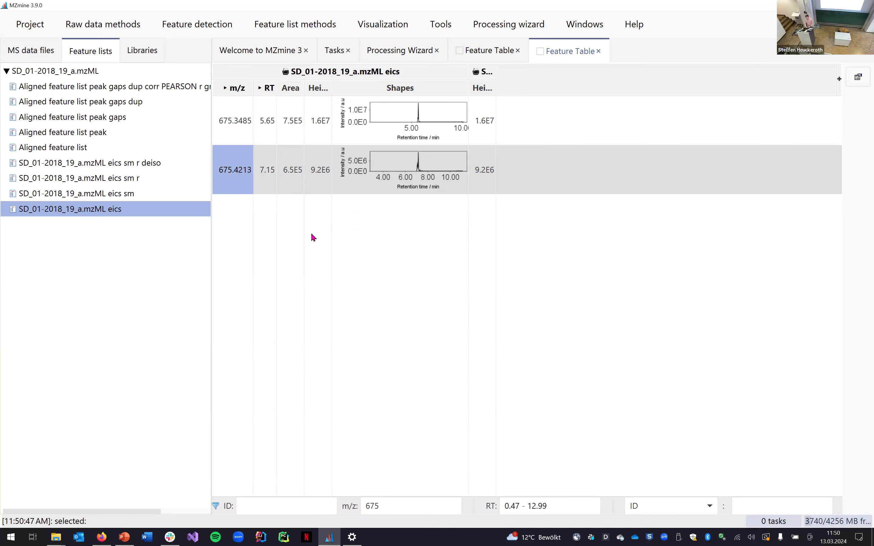
pyautogui.click(391, 499)
pyautogui.moveTo(391, 499); pyautogui.dragTo(348, 501)
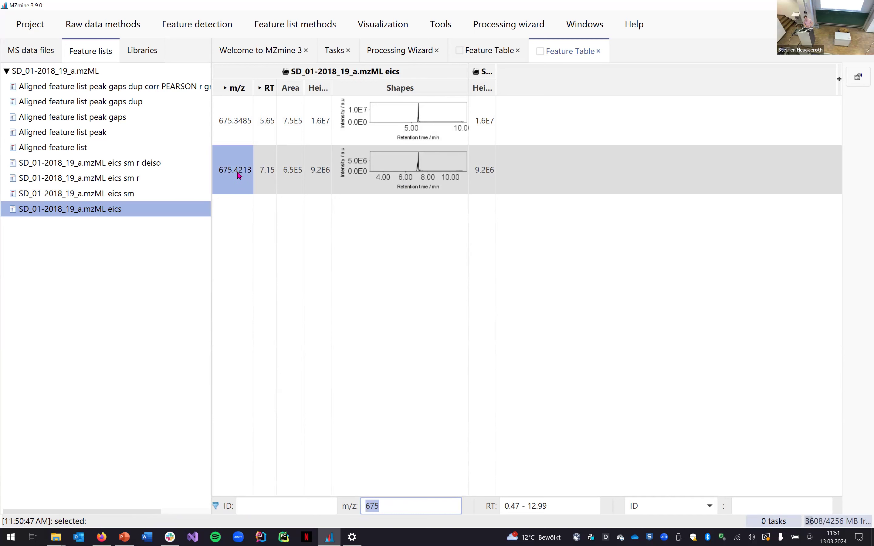
pyautogui.click(412, 158)
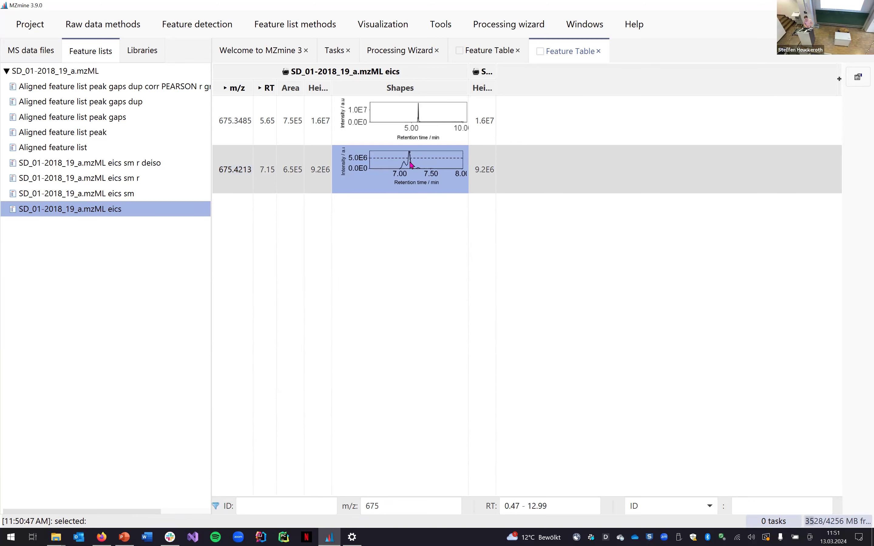
pyautogui.doubleClick(412, 164)
pyautogui.moveTo(496, 72); pyautogui.dragTo(566, 476)
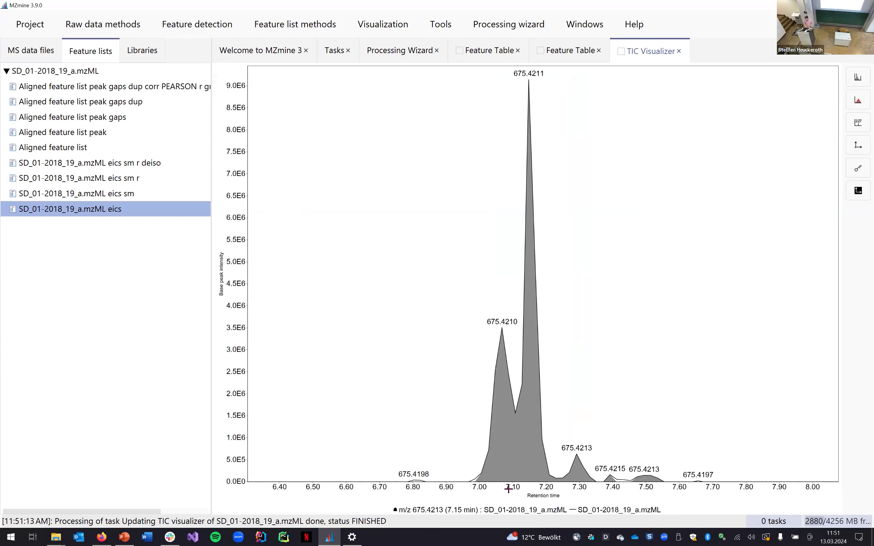
pyautogui.scroll(5, 508, 489)
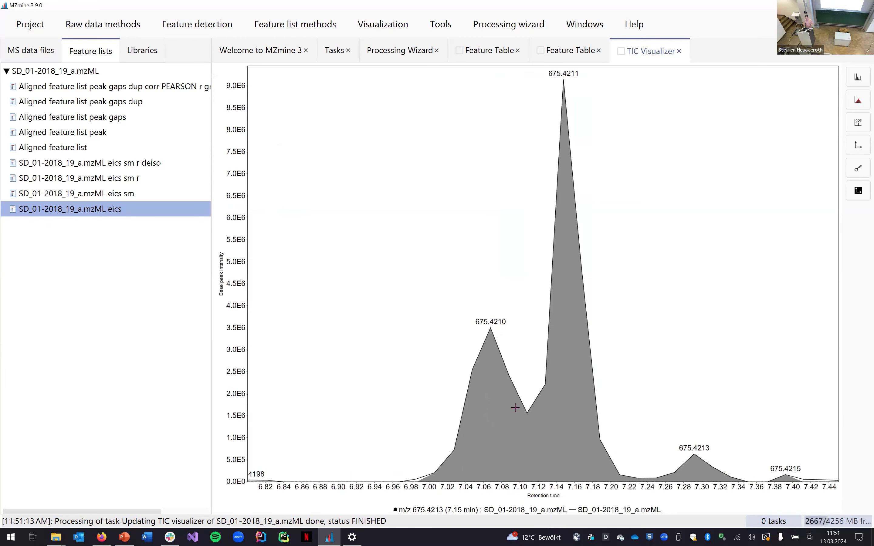
pyautogui.moveTo(515, 408)
pyautogui.moveTo(570, 361)
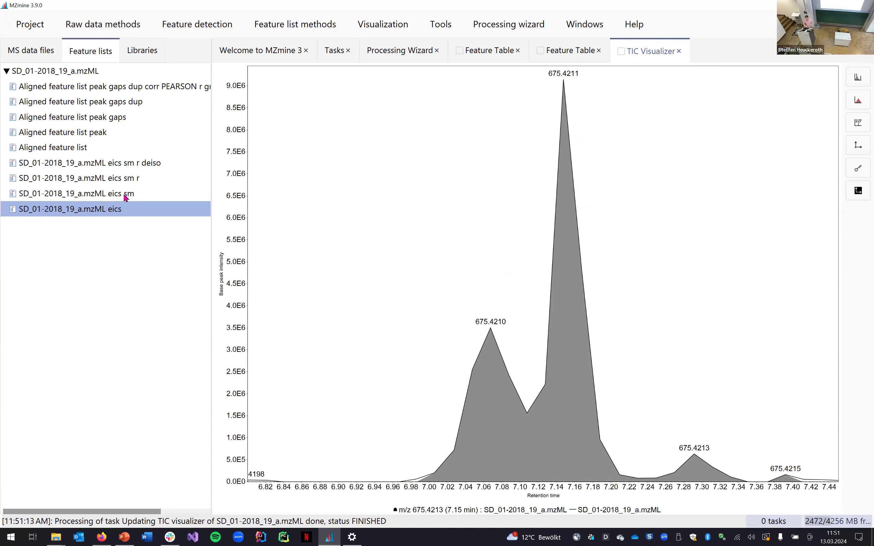
# - Close both feature tables and the TIC Visualizer
pyautogui.click(518, 50)
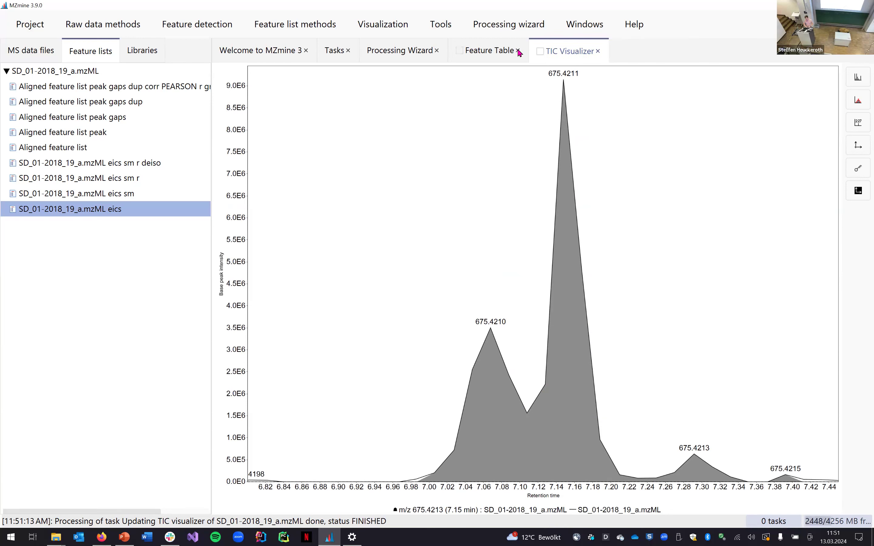
pyautogui.click(519, 50)
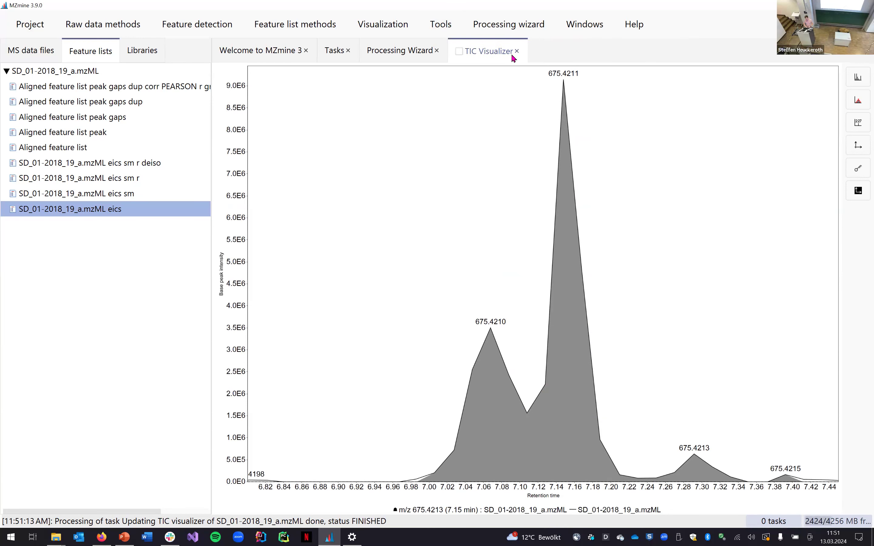
pyautogui.click(517, 53)
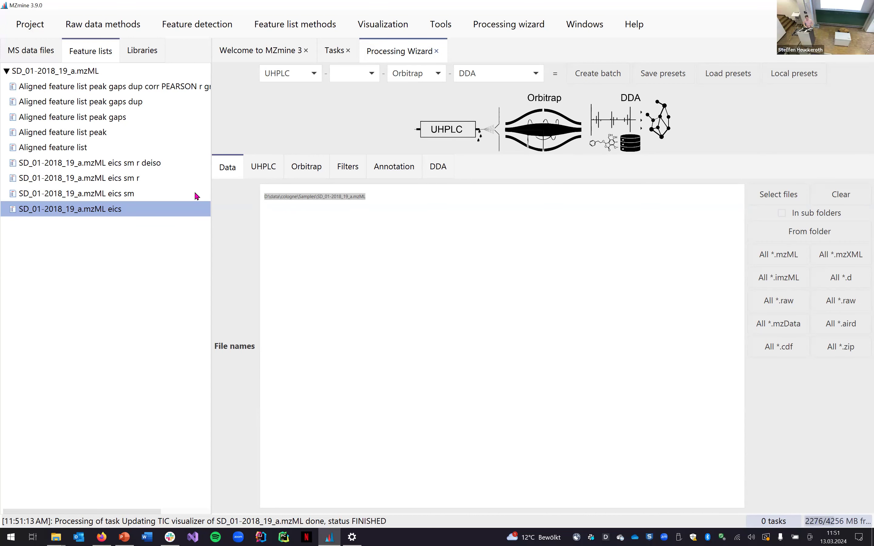
# - Open the SD_01-2018_19_a.mzML eics sm feature list and filter its table to m/z 675
pyautogui.click(120, 198)
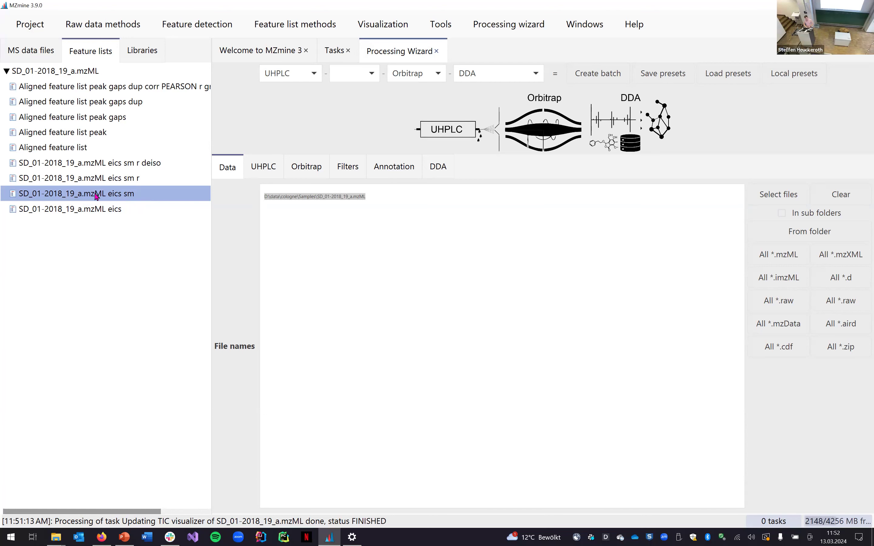
pyautogui.doubleClick(118, 197)
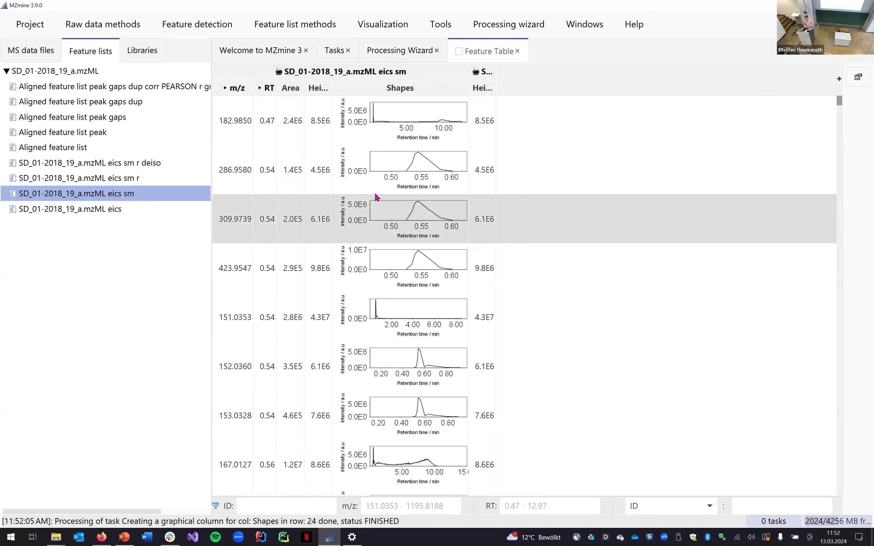
pyautogui.click(389, 502)
pyautogui.write('675')
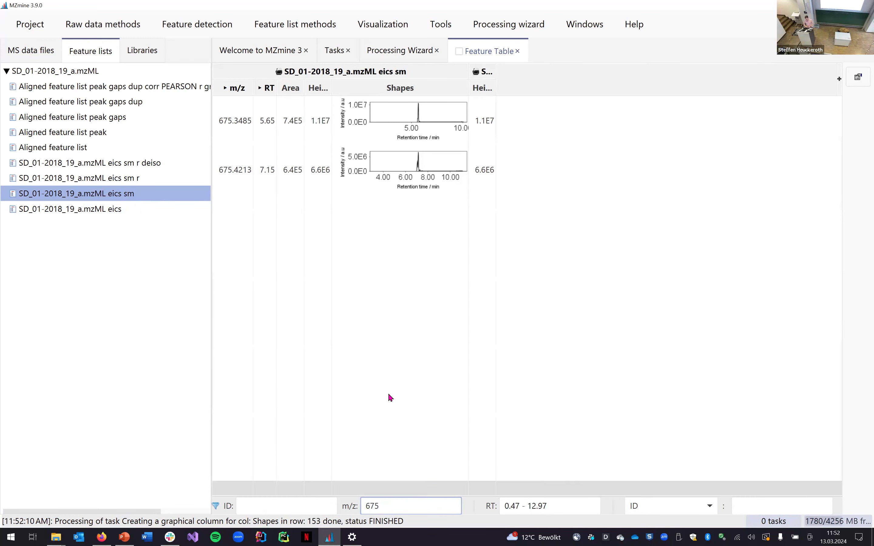
# - Show the quick XIC of the m/z 675.4213 feature and zoom to its peaks between about 6.97 and 7.36 min
pyautogui.click(416, 163)
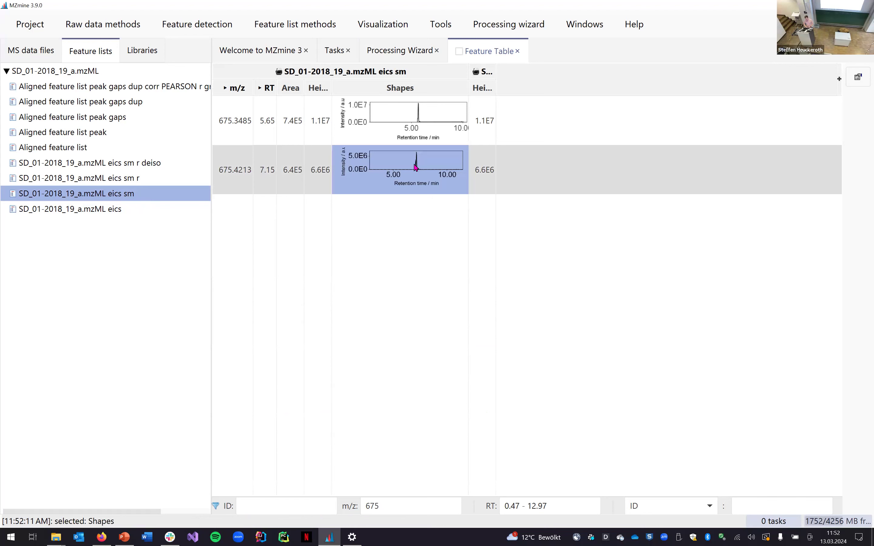
pyautogui.rightClick(485, 166)
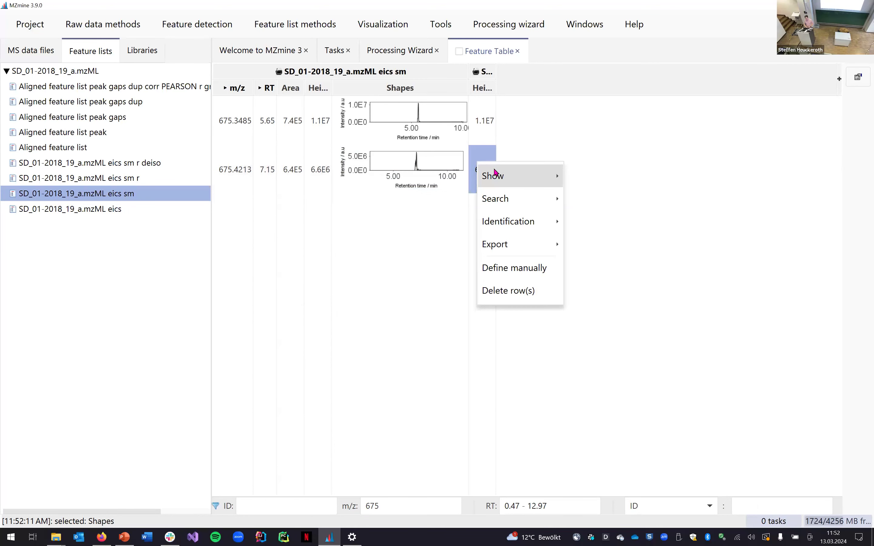
pyautogui.moveTo(492, 176)
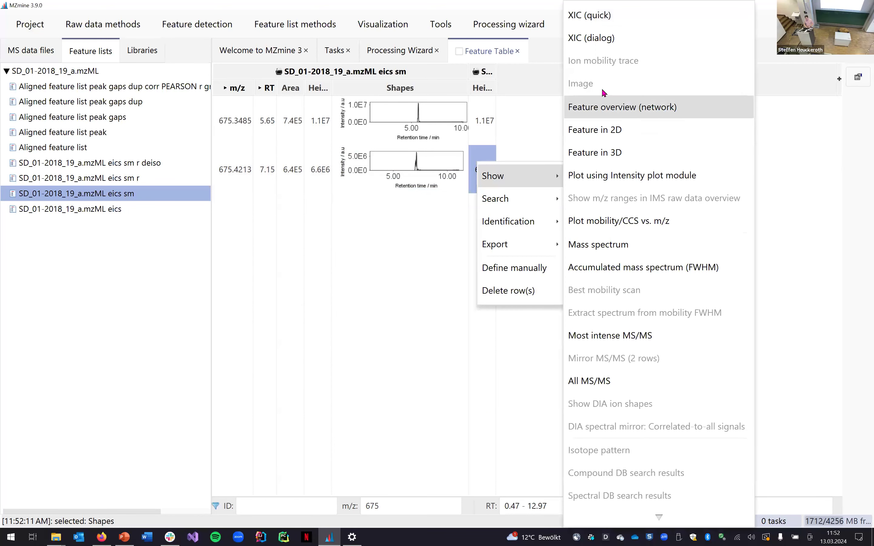
pyautogui.click(626, 19)
pyautogui.moveTo(482, 269); pyautogui.dragTo(575, 482)
pyautogui.moveTo(457, 156); pyautogui.dragTo(678, 482)
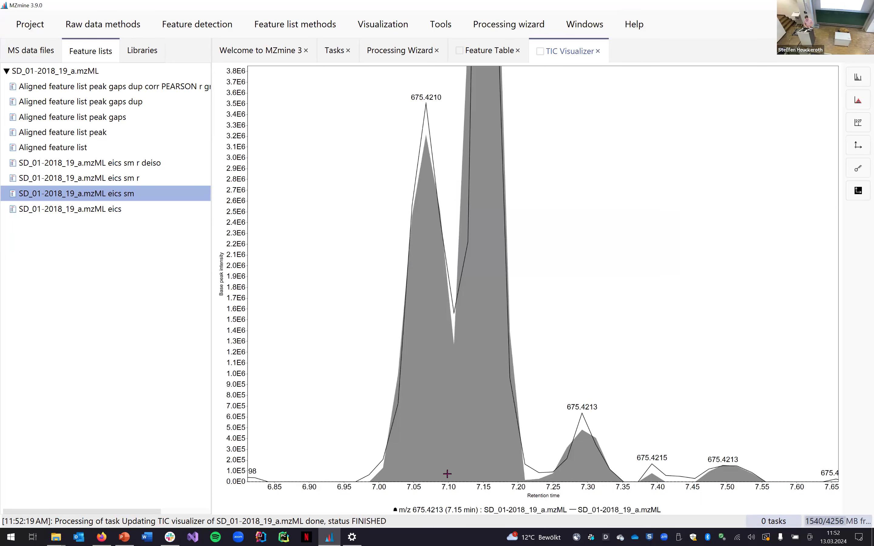
pyautogui.moveTo(448, 487); pyautogui.dragTo(551, 496)
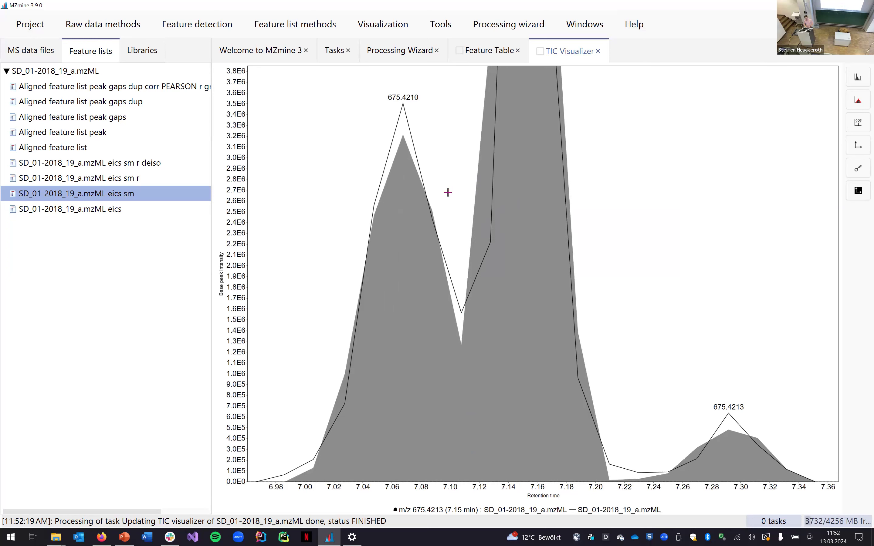
pyautogui.scroll(-3, 237, 249)
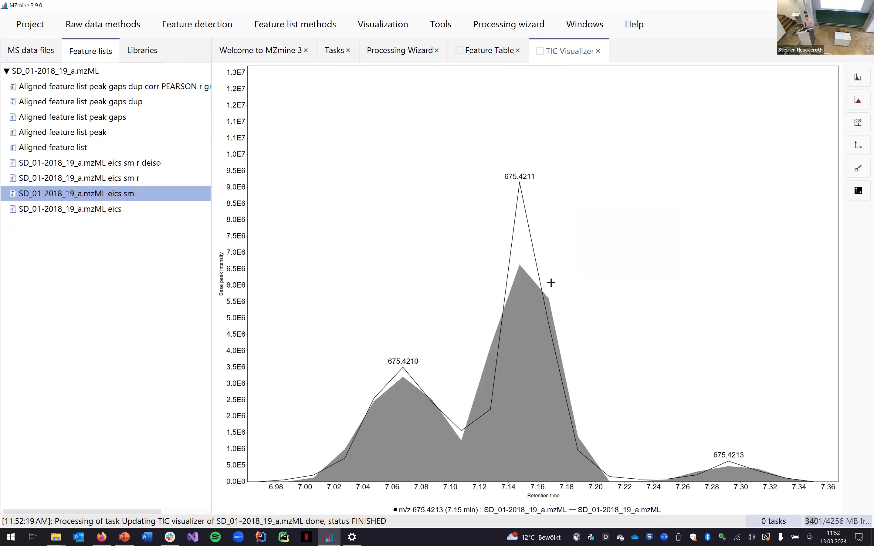
# - Compare the raw and smoothed traces at the 7.15 min apex and the valley between the two main peaks, and close the TIC Visualizer
pyautogui.click(526, 182)
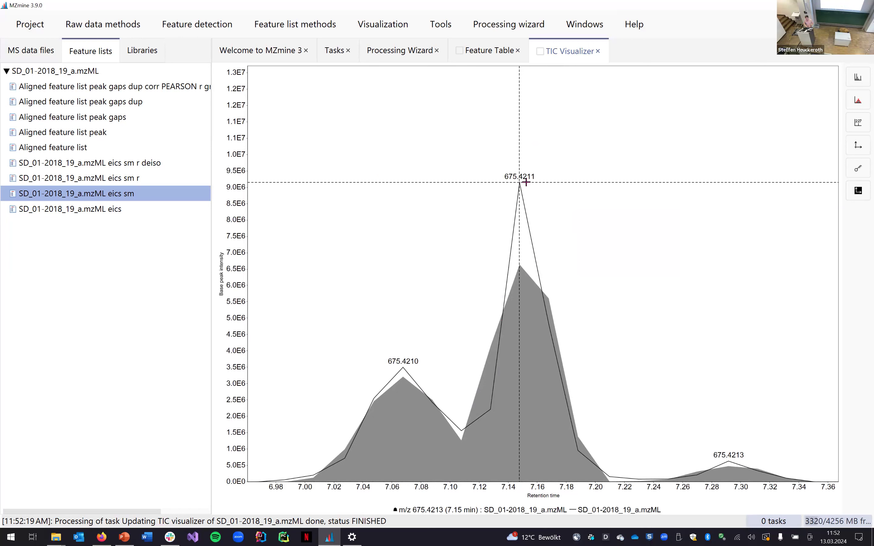
pyautogui.click(113, 209)
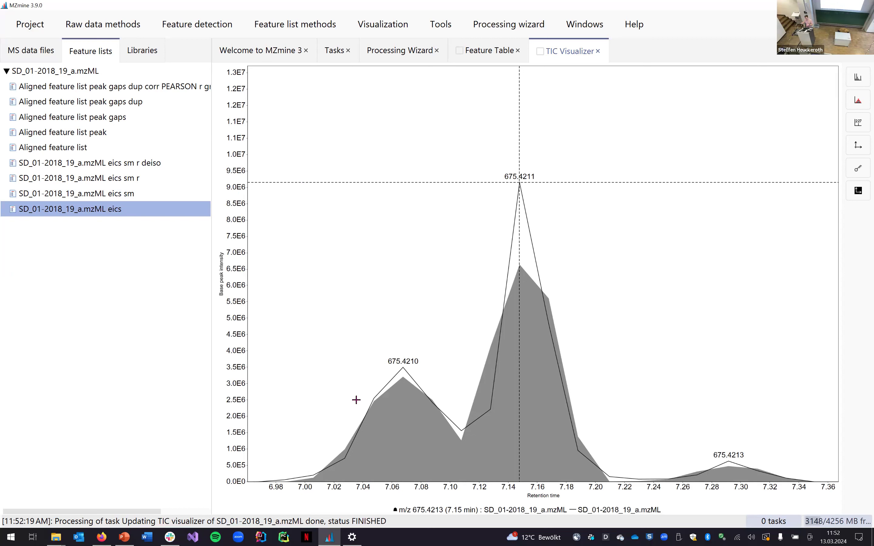
pyautogui.click(493, 406)
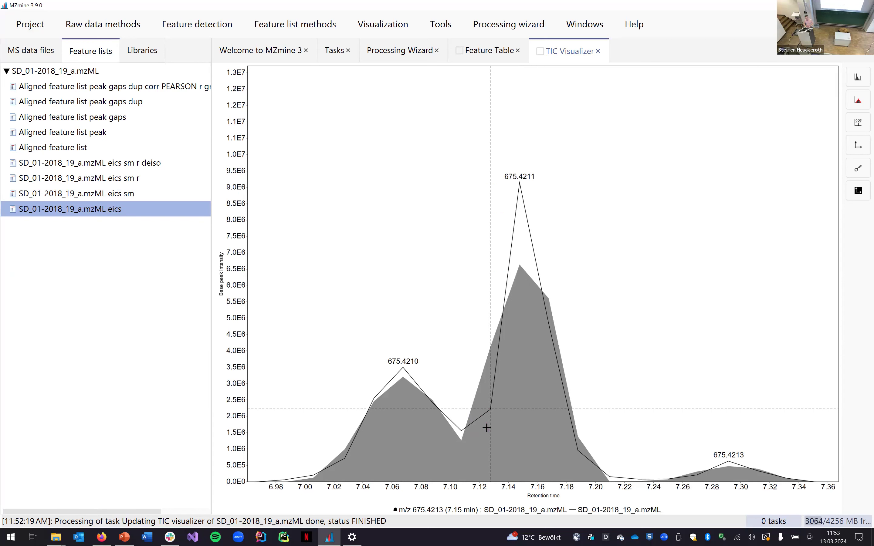
pyautogui.moveTo(479, 427)
pyautogui.click(459, 417)
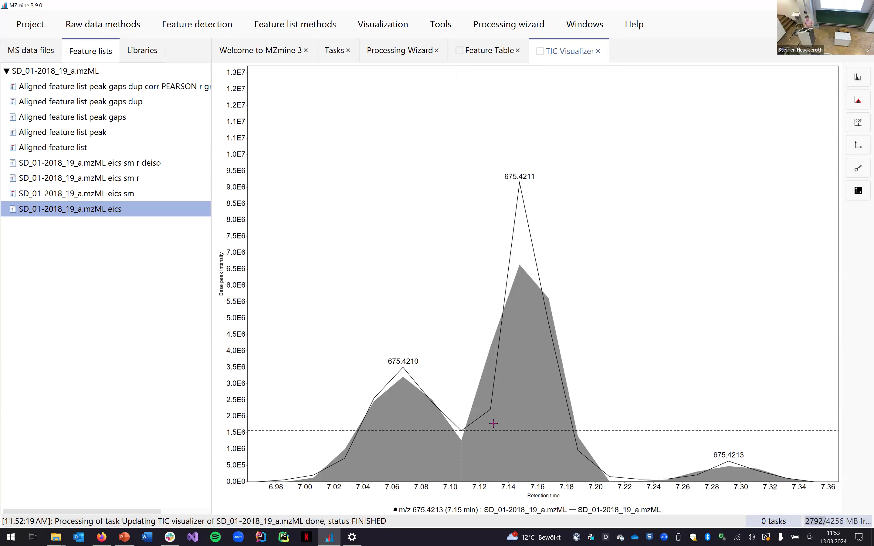
pyautogui.moveTo(494, 424)
pyautogui.click(598, 51)
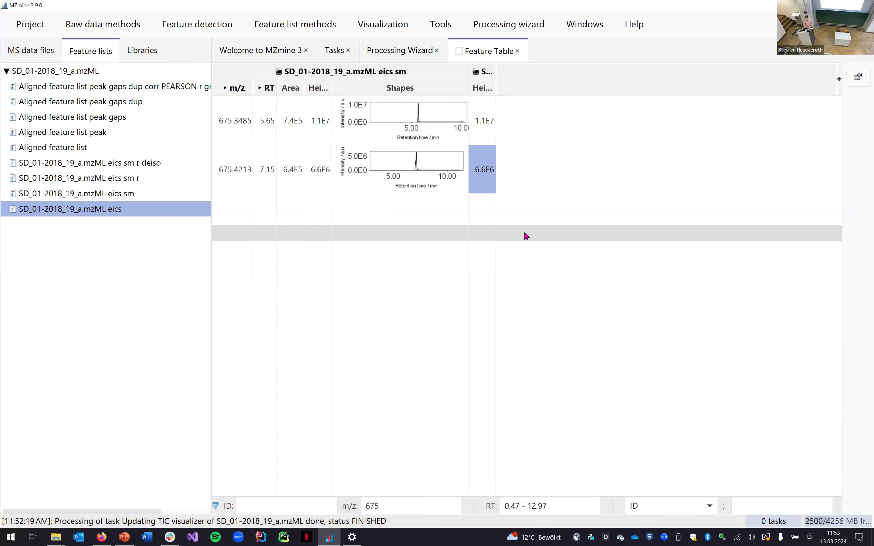
# - Set the number of concurrently running tasks manually to 10 in the general preferences
pyautogui.hotkey('ctrl', 'p')
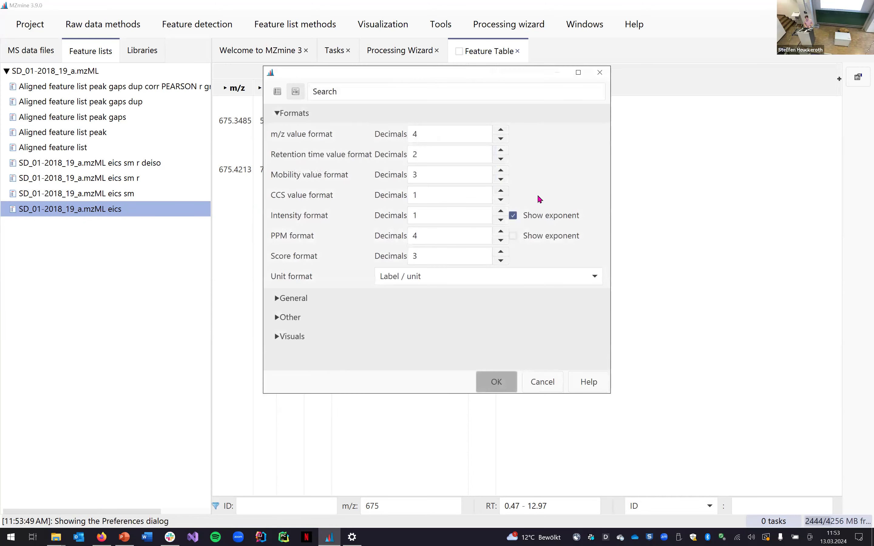
pyautogui.click(600, 73)
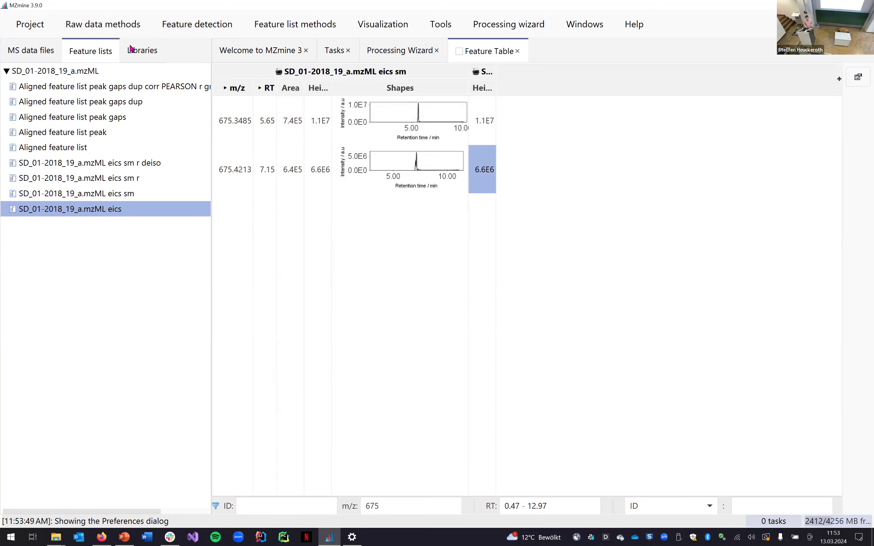
pyautogui.click(36, 25)
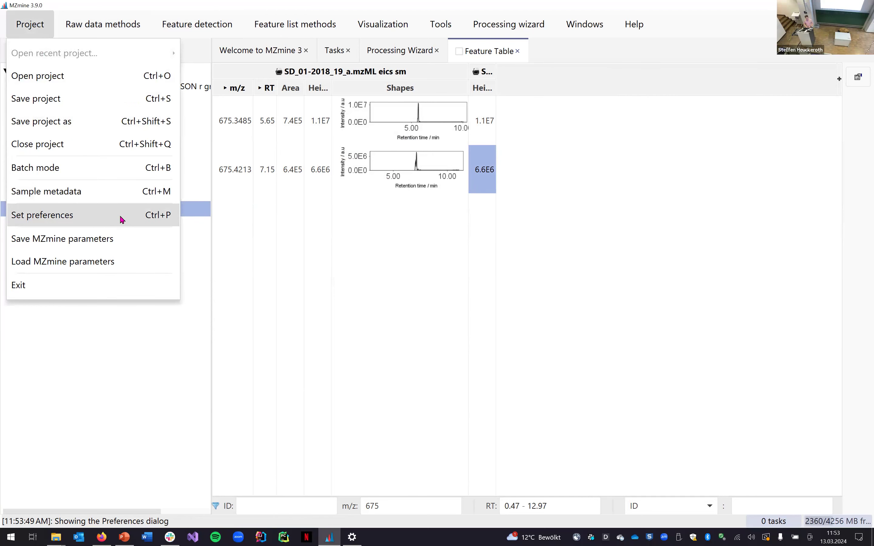
pyautogui.click(145, 222)
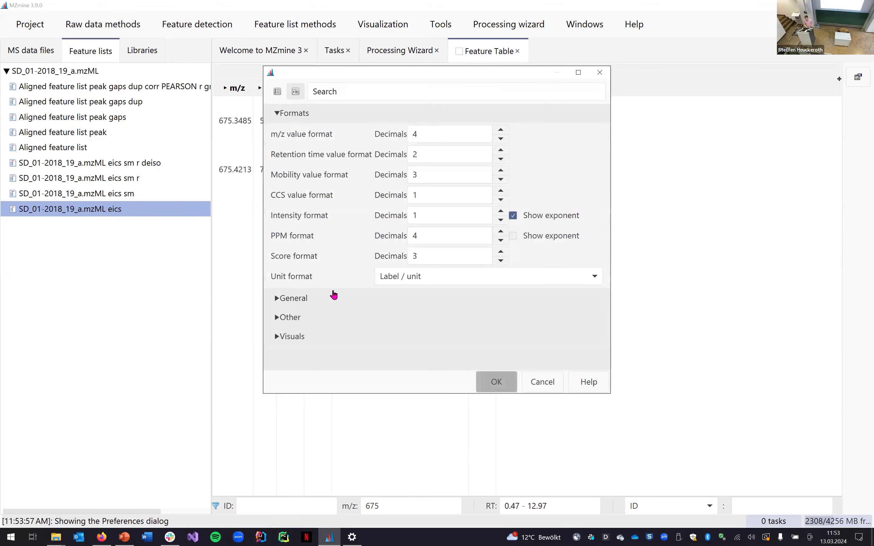
pyautogui.click(307, 299)
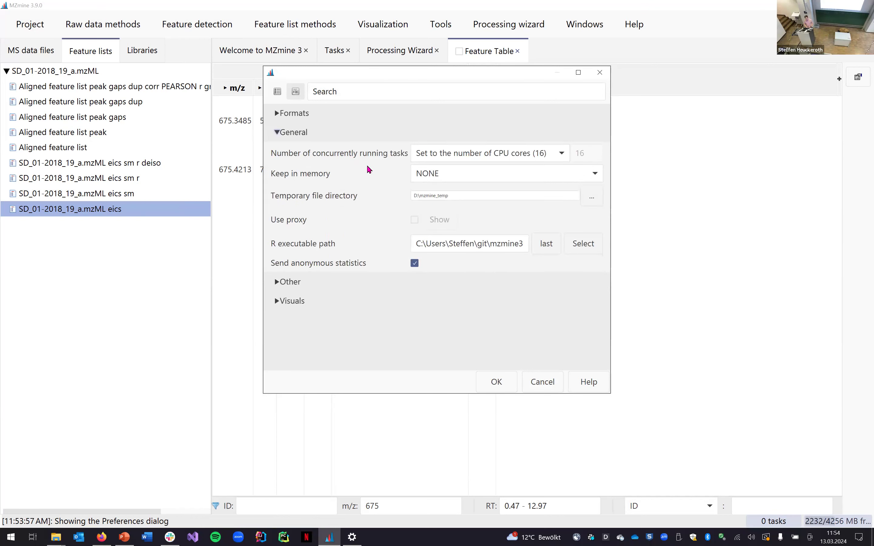
pyautogui.click(484, 157)
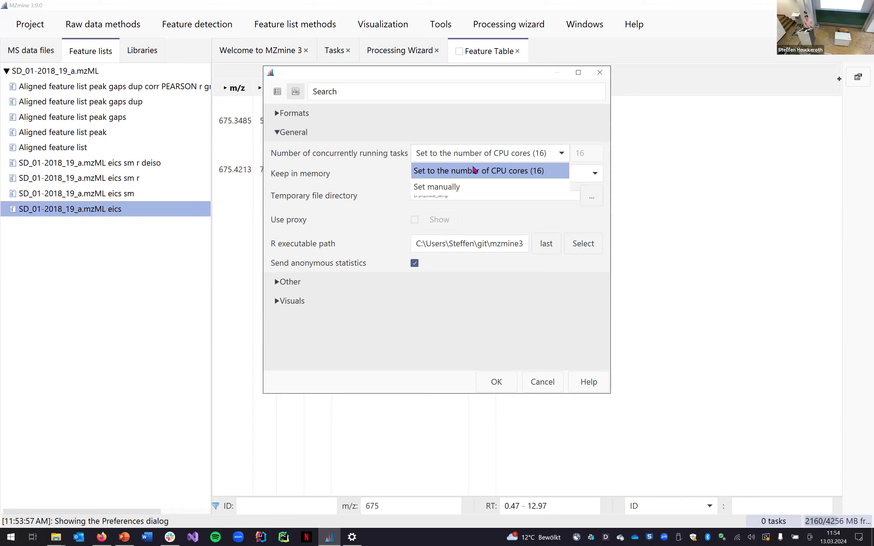
pyautogui.click(460, 188)
pyautogui.doubleClick(594, 153)
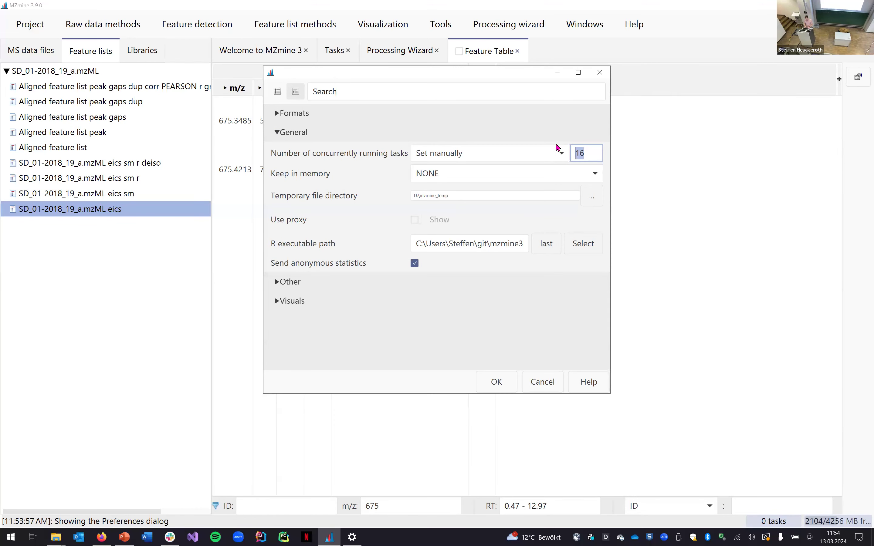
pyautogui.write('10')
pyautogui.click(494, 377)
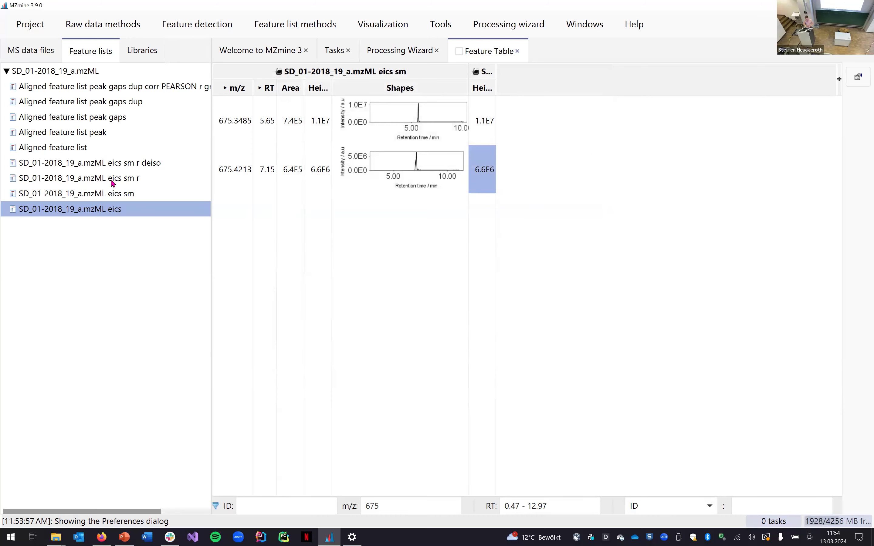
# - Close the smoothed feature table, open the SD_01-2018_19_a.mzML eics sm r list filtered to m/z 675, and inspect the 7.15 min feature
pyautogui.click(518, 52)
pyautogui.click(116, 177)
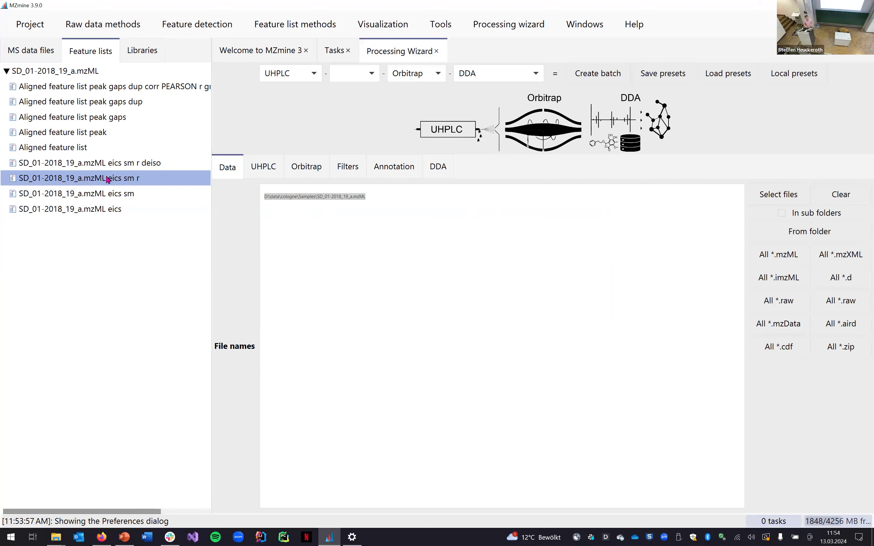
pyautogui.click(116, 195)
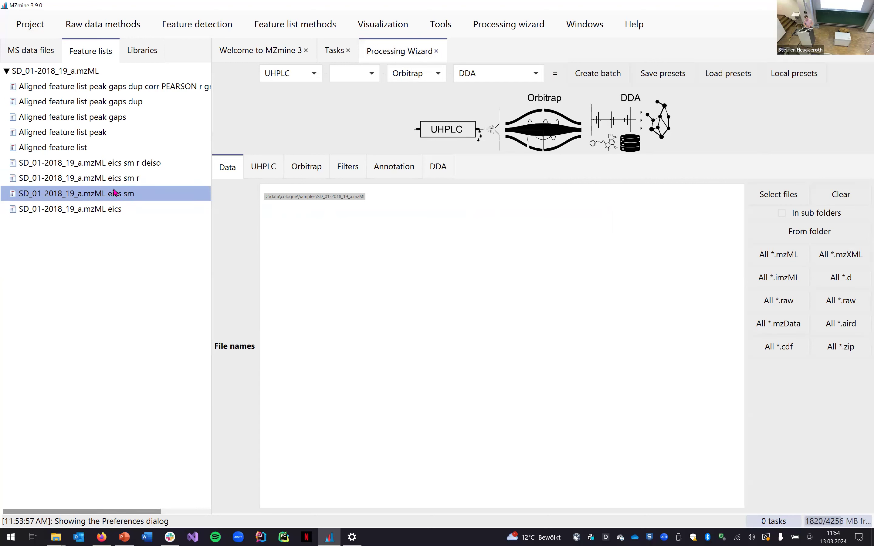
pyautogui.click(117, 180)
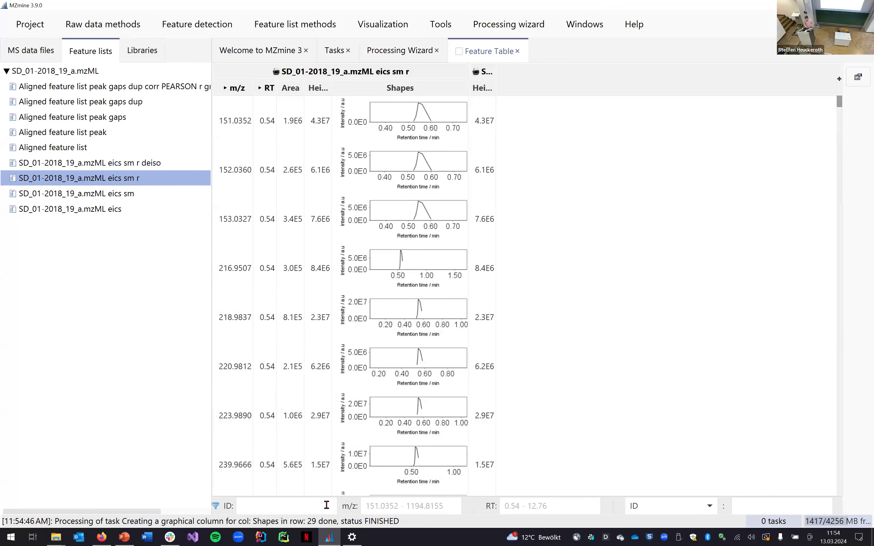
pyautogui.click(378, 508)
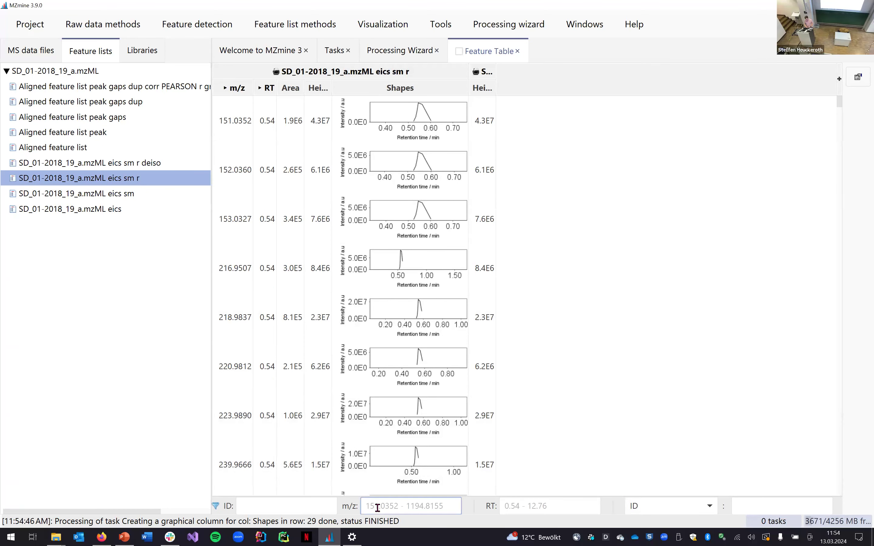
pyautogui.write('675')
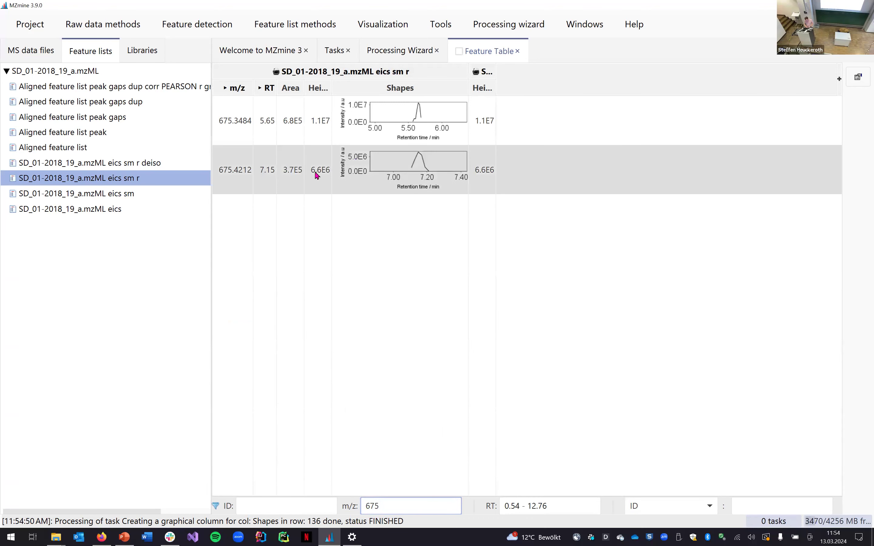
pyautogui.click(329, 174)
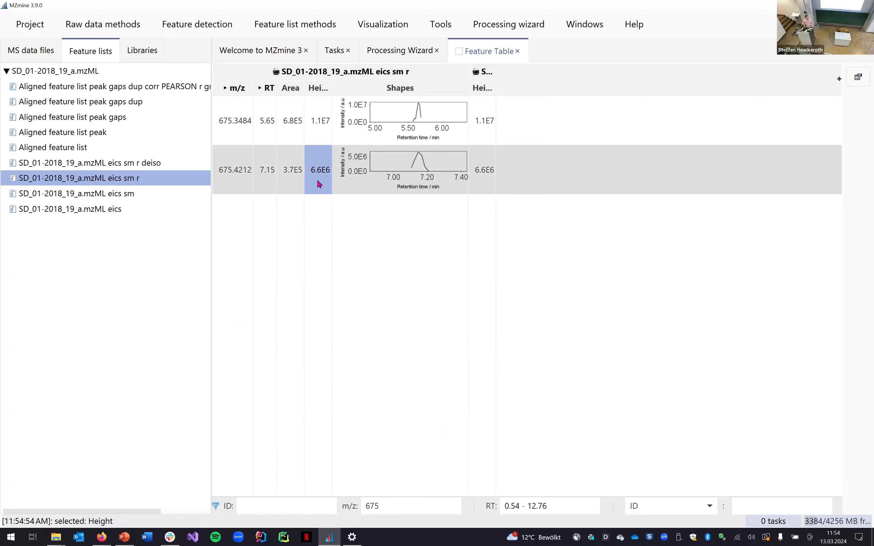
pyautogui.click(245, 167)
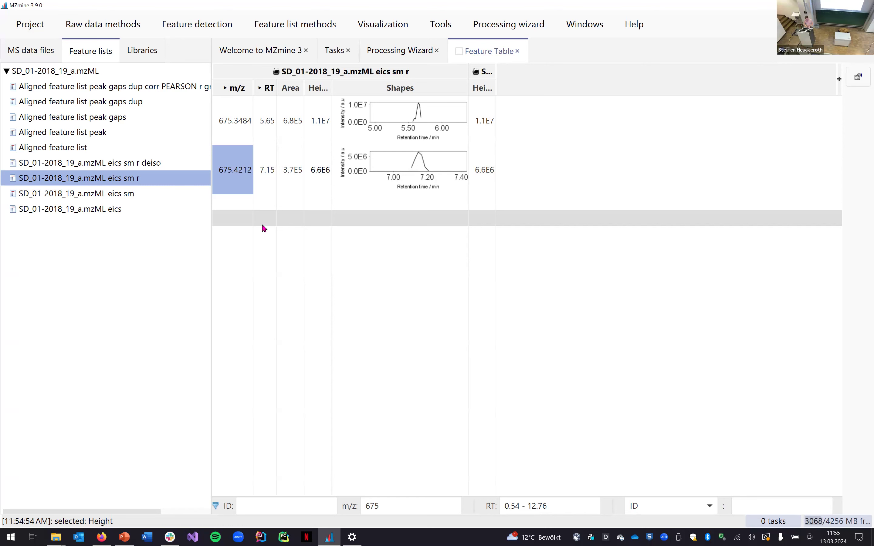
# - Review the Local minimum feature resolver parameters in the batch queue and close batch mode without changes
pyautogui.hotkey('ctrl', 'b')
pyautogui.click(617, 67)
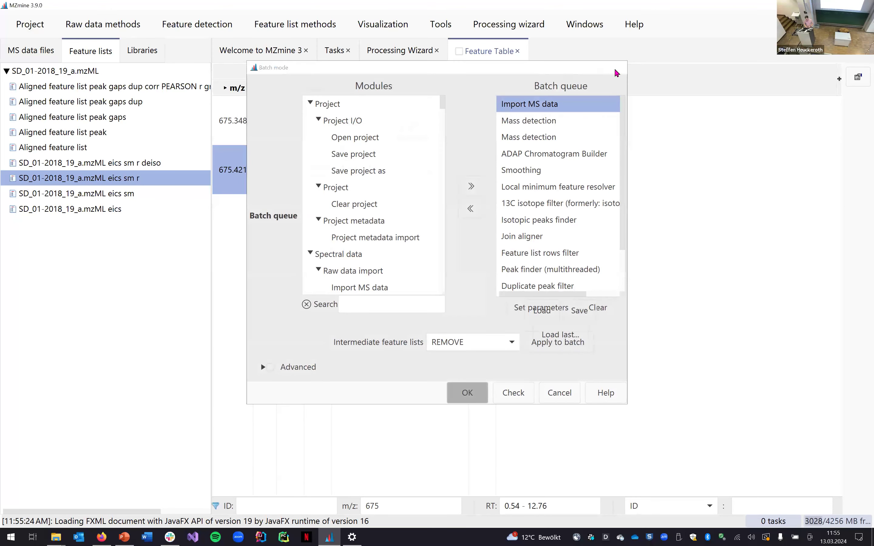
pyautogui.click(31, 28)
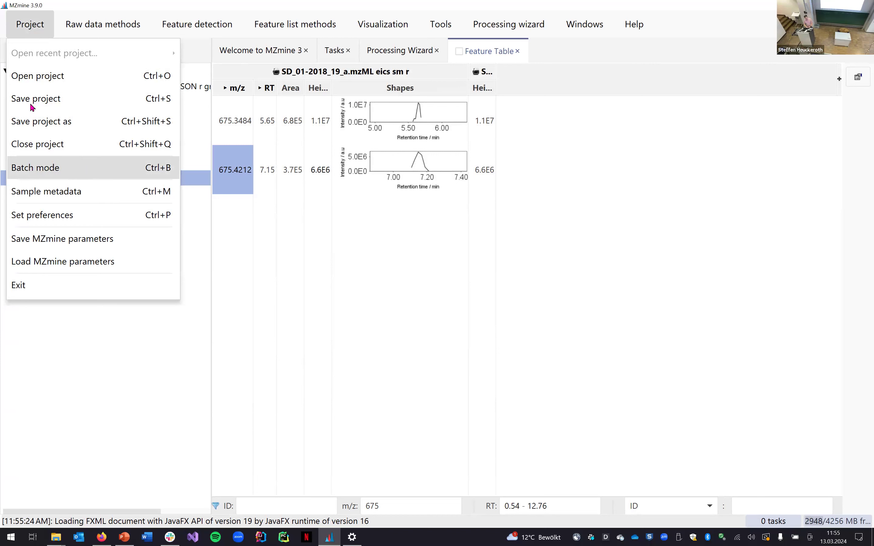
pyautogui.click(108, 178)
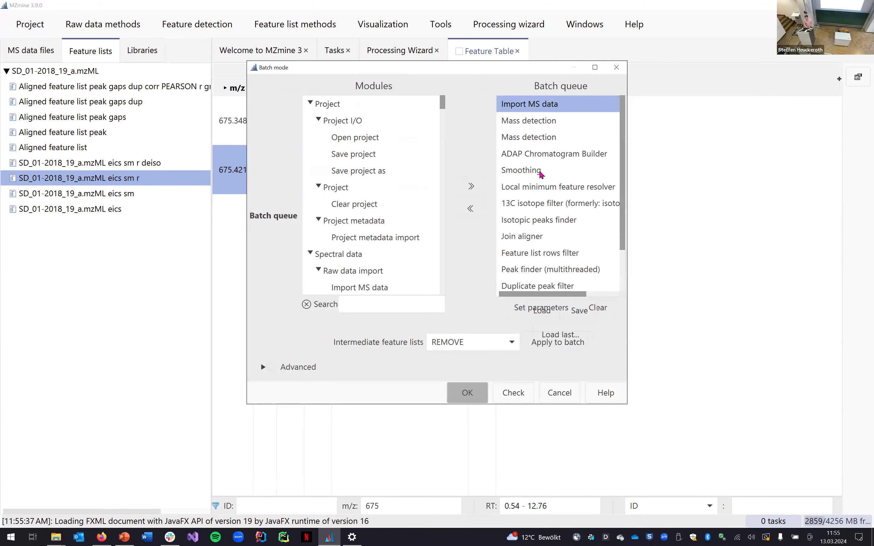
pyautogui.doubleClick(544, 185)
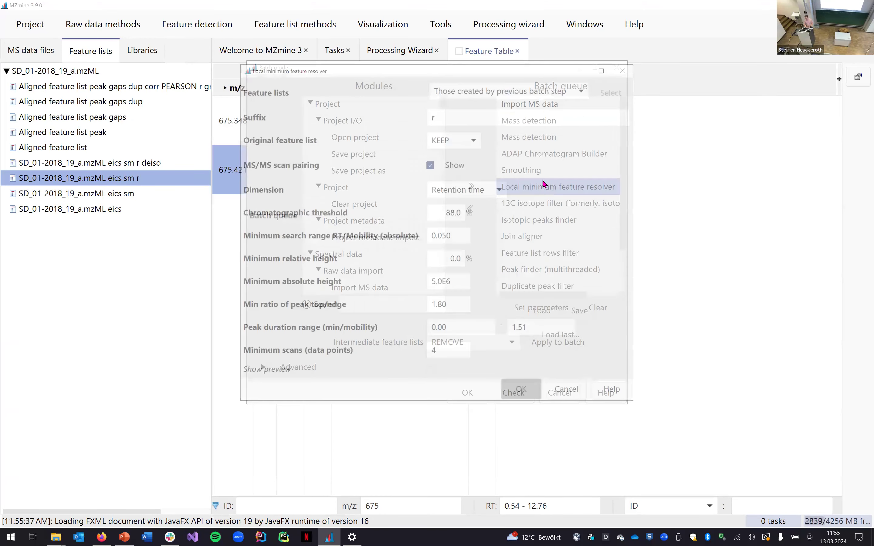
pyautogui.press('Escape')
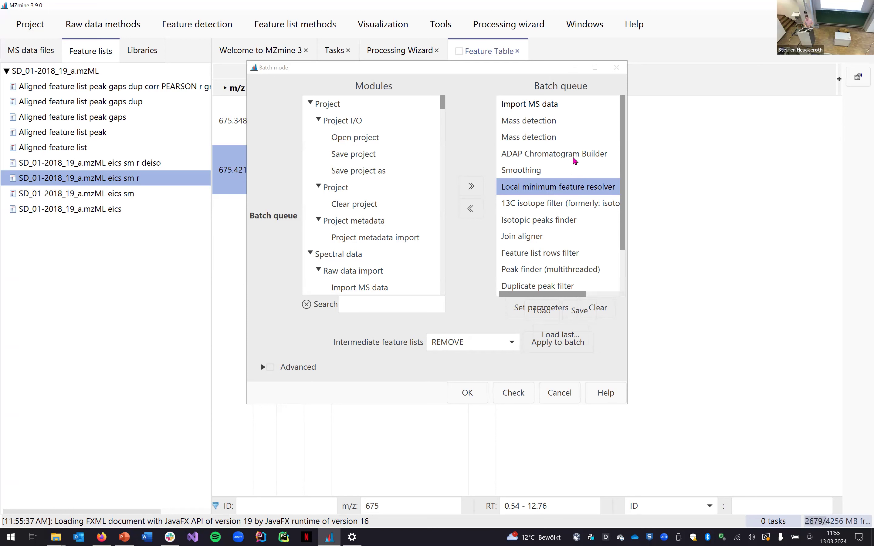
pyautogui.click(614, 70)
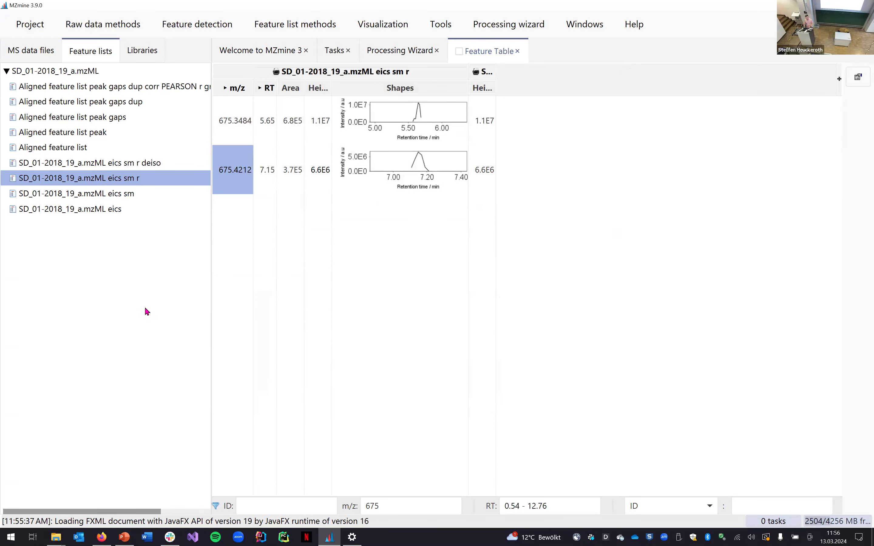
pyautogui.hotkey('ctrl', 'space')
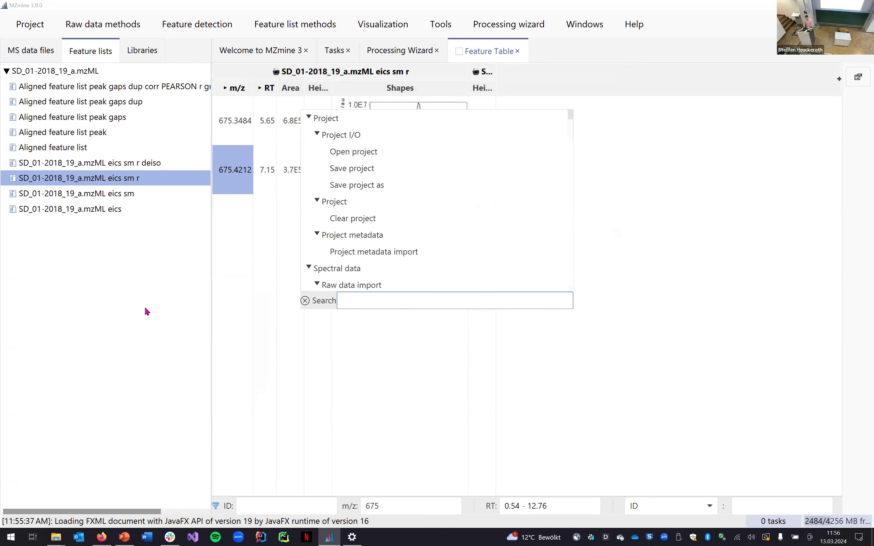
pyautogui.press('Escape')
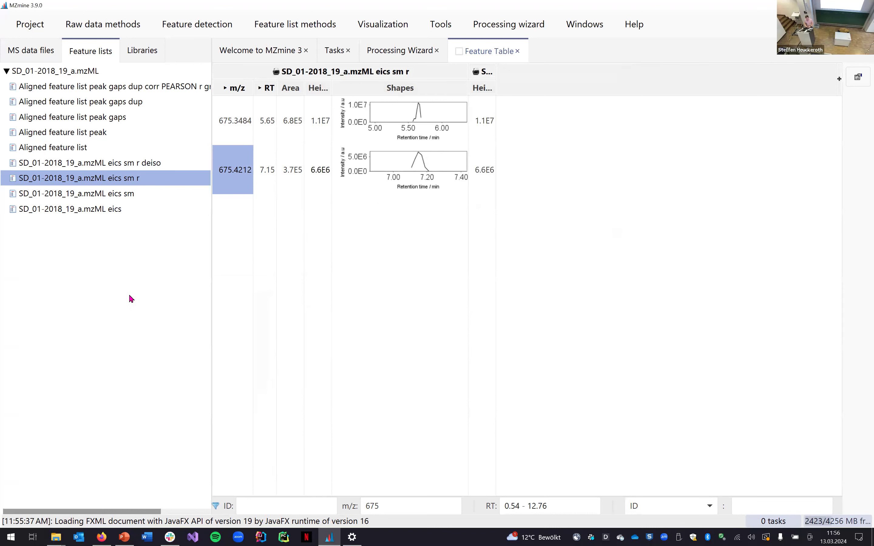
pyautogui.click(202, 28)
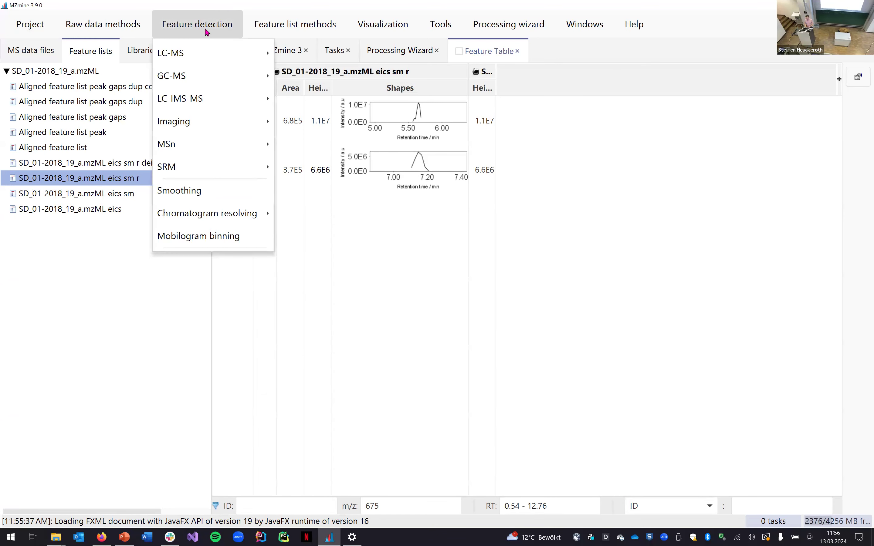
pyautogui.moveTo(214, 53)
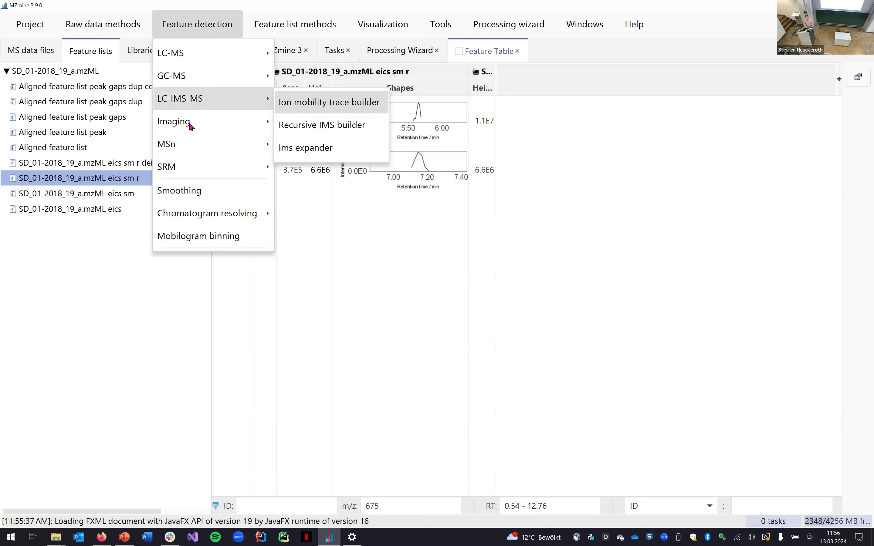
pyautogui.click(133, 238)
pyautogui.rightClick(133, 238)
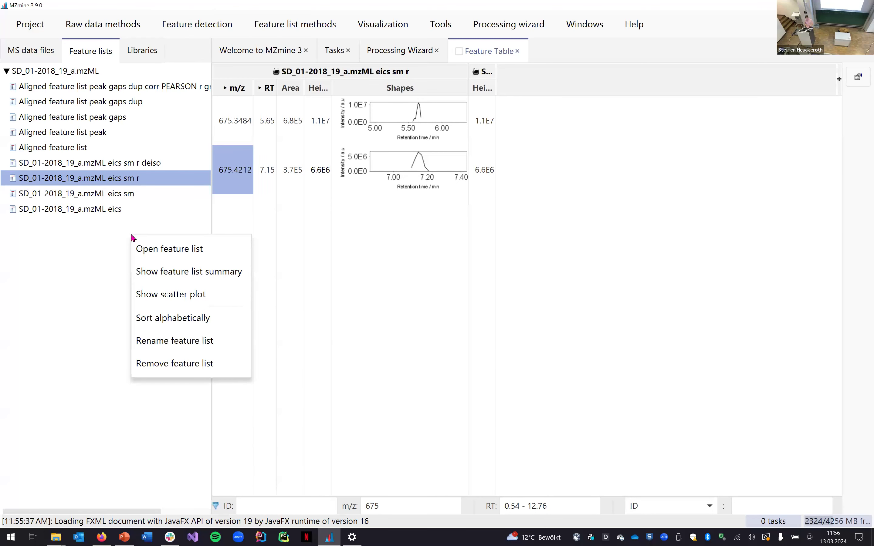
# - Search the modules for "loc" and open the Local minimum feature resolver for the SD_01-2018_19_a.mzML eics sm r list
pyautogui.hotkey('ctrl', 'space')
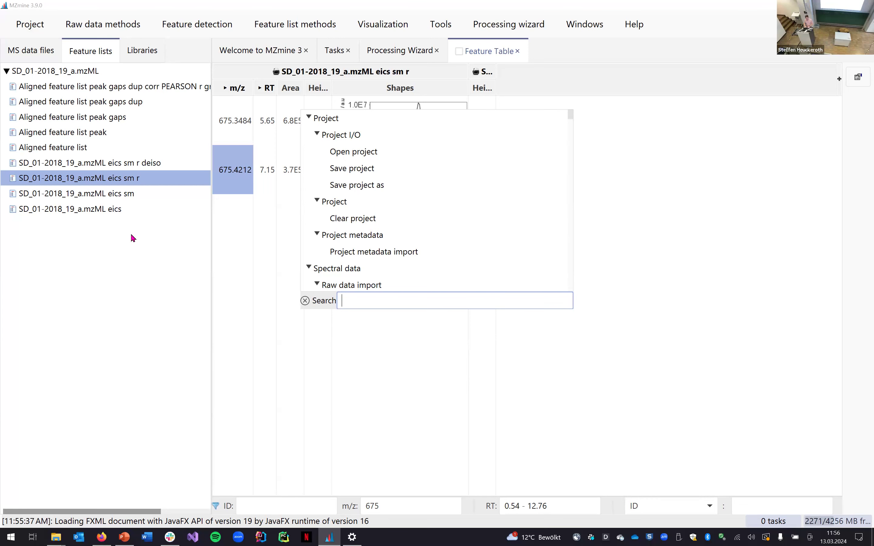
pyautogui.write('loc')
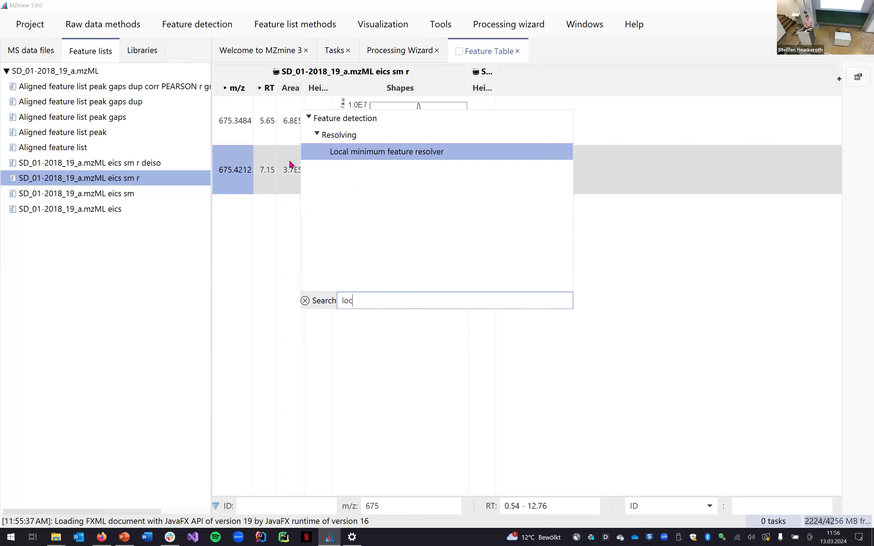
pyautogui.click(376, 156)
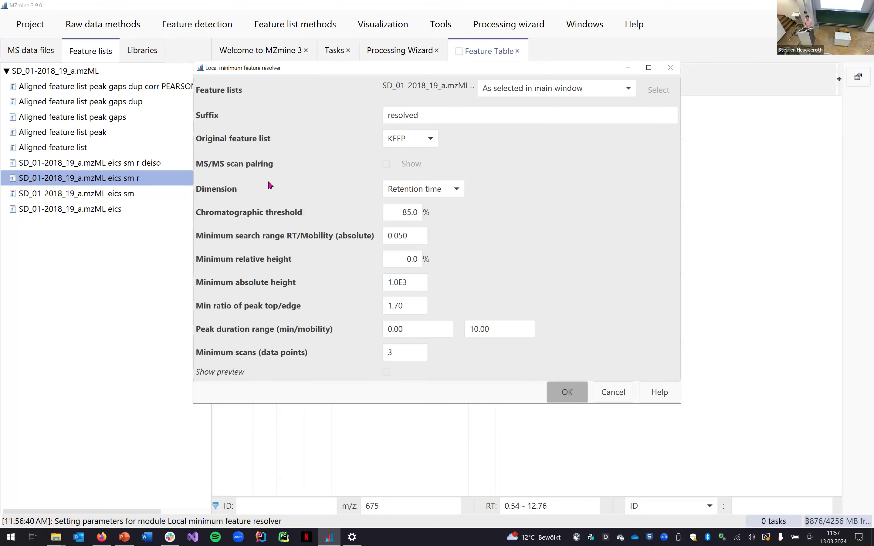
pyautogui.click(68, 296)
pyautogui.hotkey('ctrl', 'f')
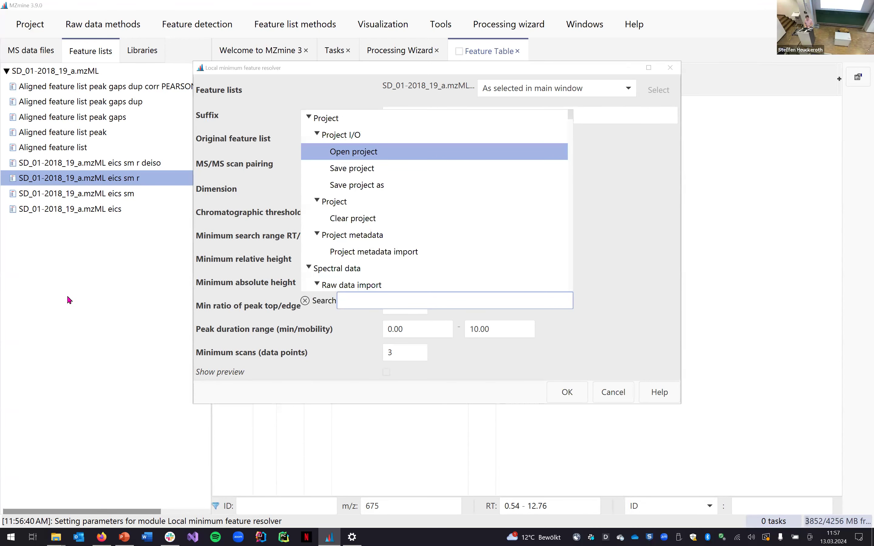
pyautogui.write('loc')
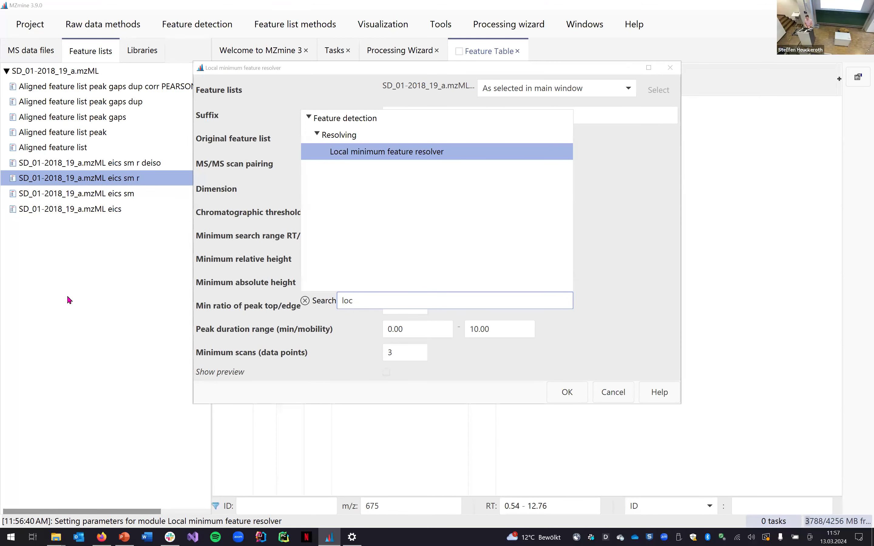
pyautogui.click(67, 296)
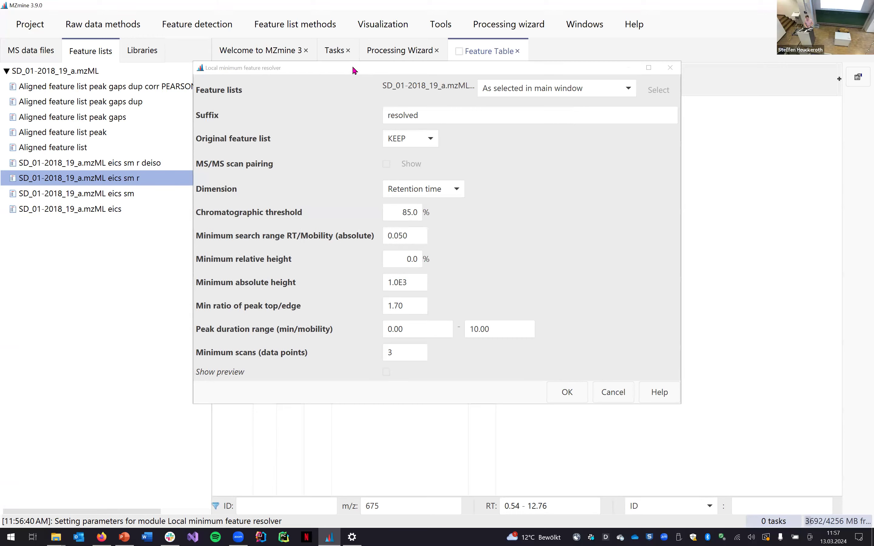
# - Enable the resolver preview and use the SD_01-2018_19_a.mzML eics feature list as its source
pyautogui.moveTo(352, 66); pyautogui.dragTo(283, 72)
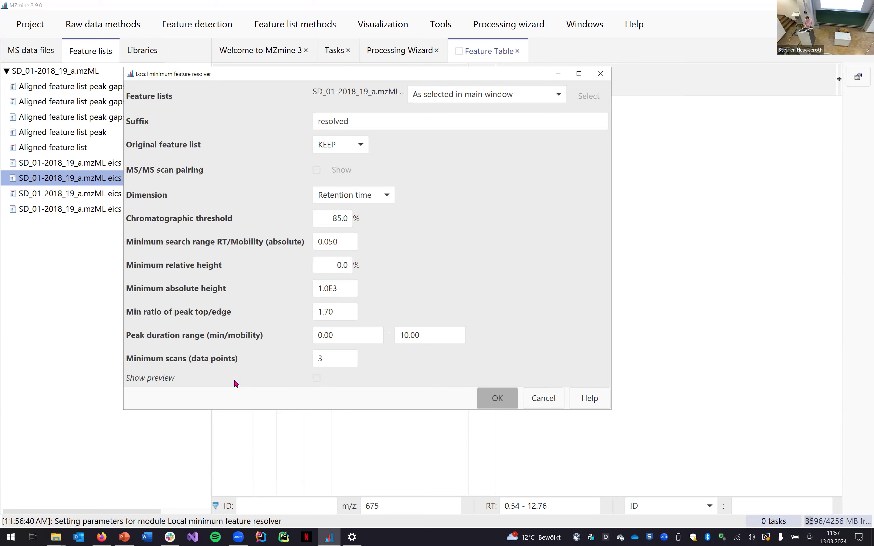
pyautogui.click(317, 380)
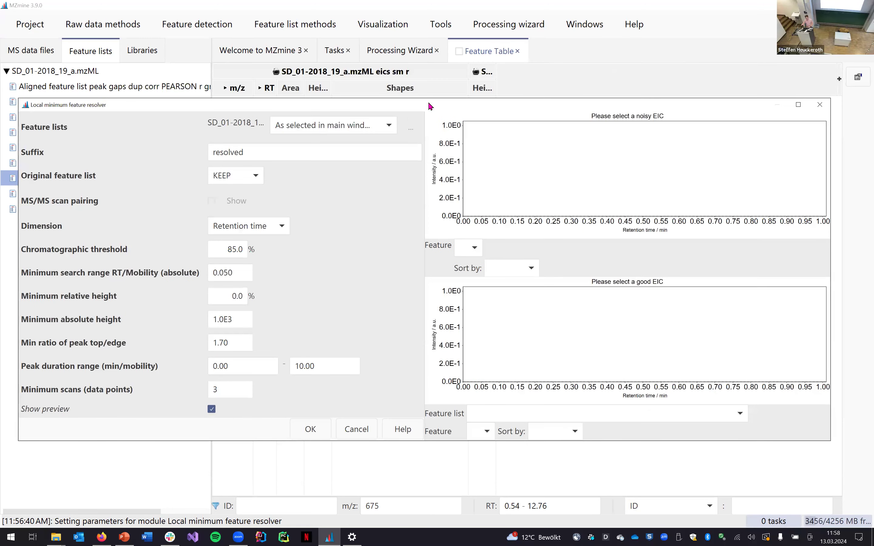
pyautogui.click(679, 421)
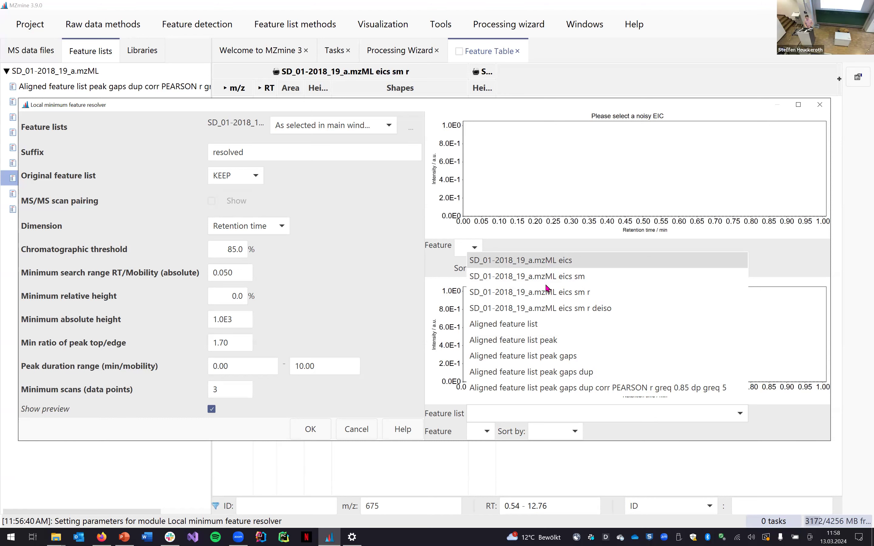
pyautogui.click(560, 265)
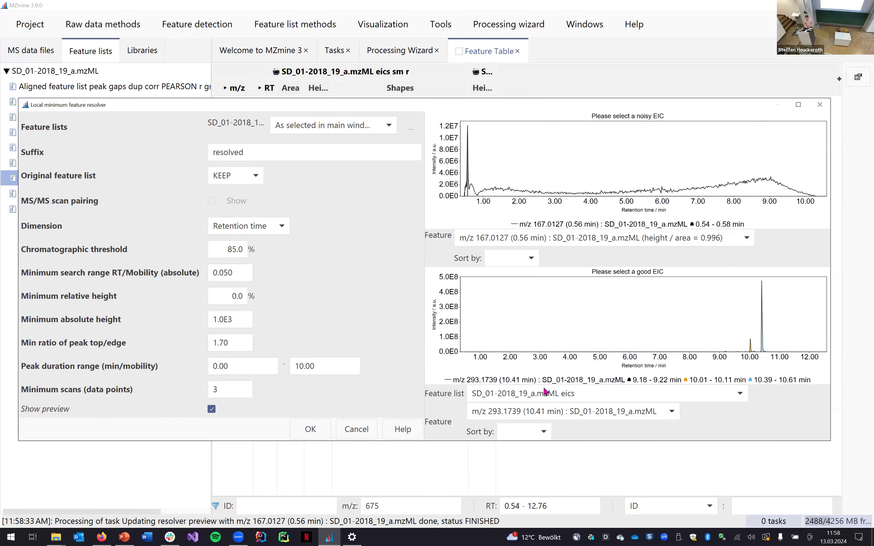
pyautogui.click(547, 393)
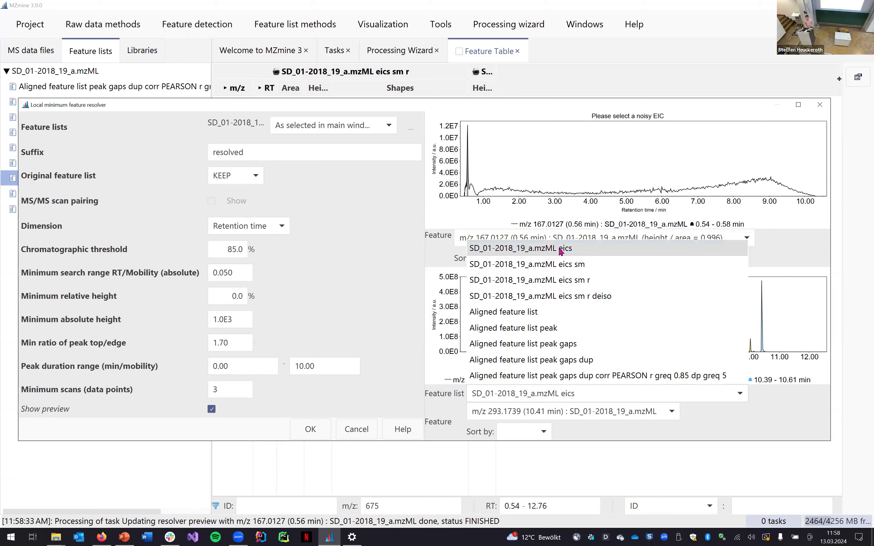
pyautogui.click(790, 411)
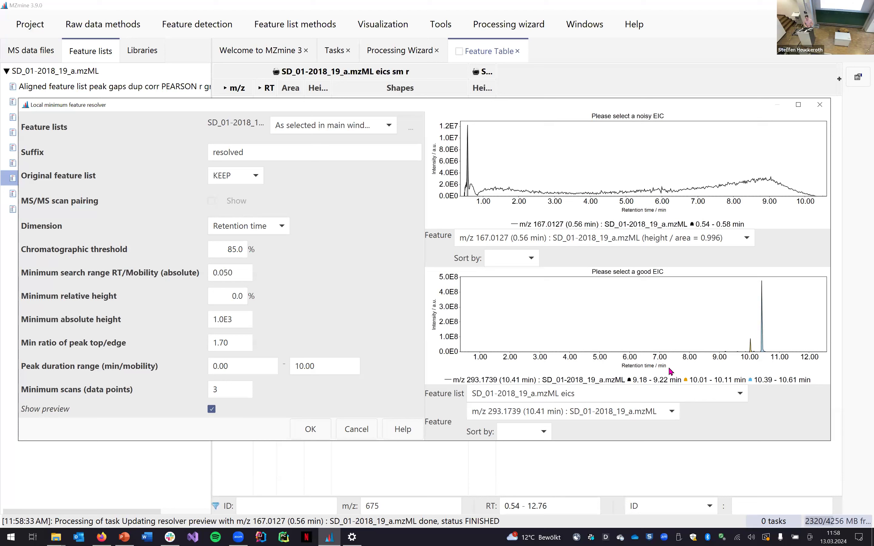
# - Inspect the baseline and shaded peaks of the noisy m/z 167.0127 and good m/z 293.1739 preview chromatograms
pyautogui.moveTo(450, 176)
pyautogui.mouseDown()
pyautogui.moveTo(454, 135)
pyautogui.moveTo(454, 159)
pyautogui.mouseUp()
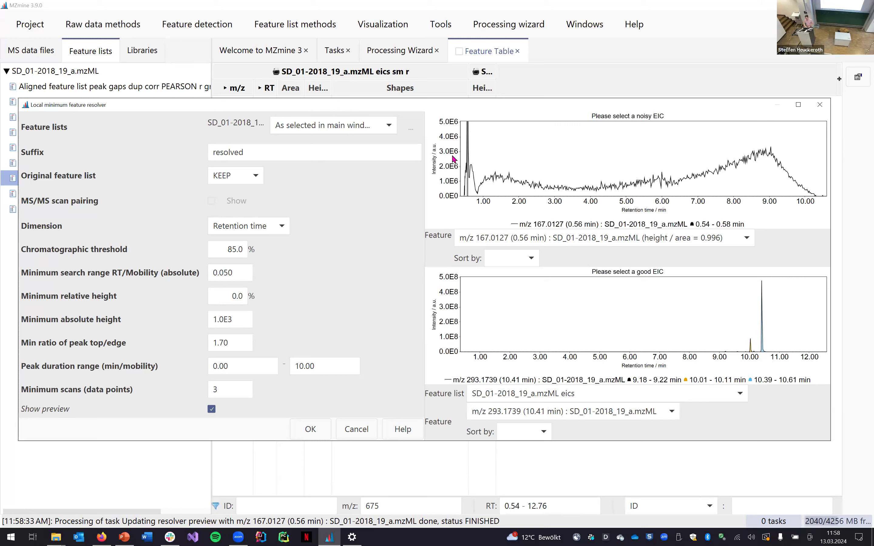
pyautogui.scroll(-4, 454, 159)
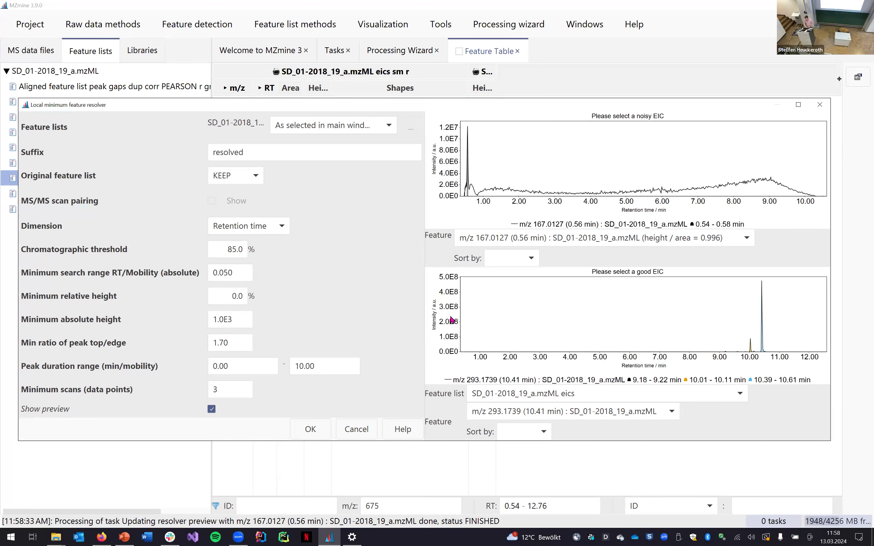
pyautogui.scroll(15, 452, 320)
pyautogui.scroll(-2, 450, 307)
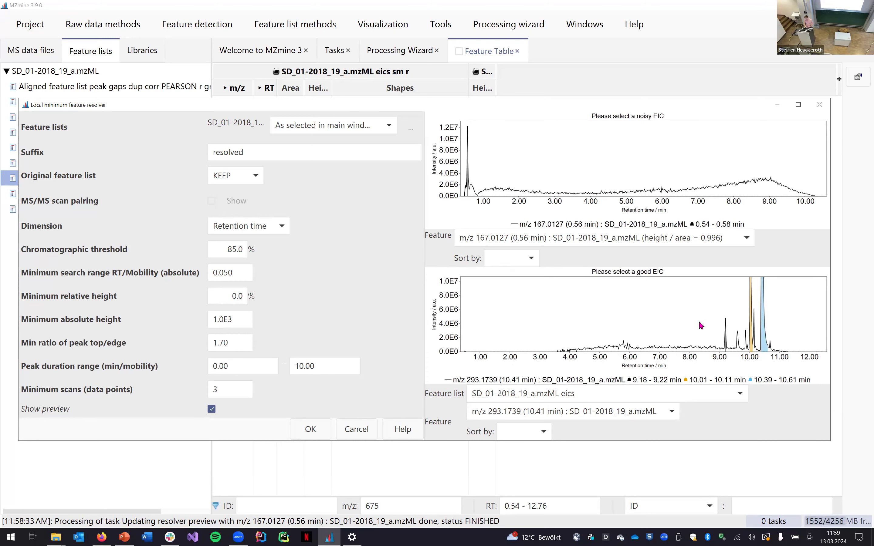
pyautogui.moveTo(708, 305); pyautogui.dragTo(793, 381)
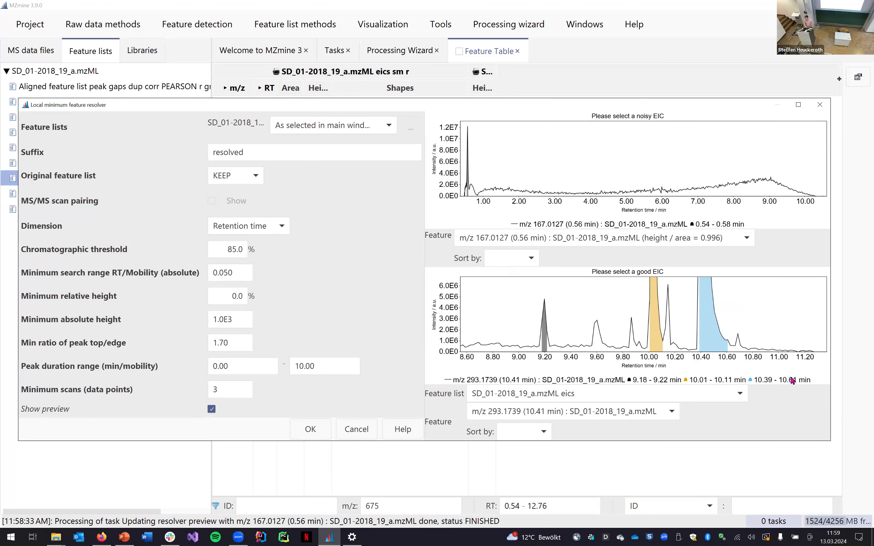
pyautogui.doubleClick(498, 300)
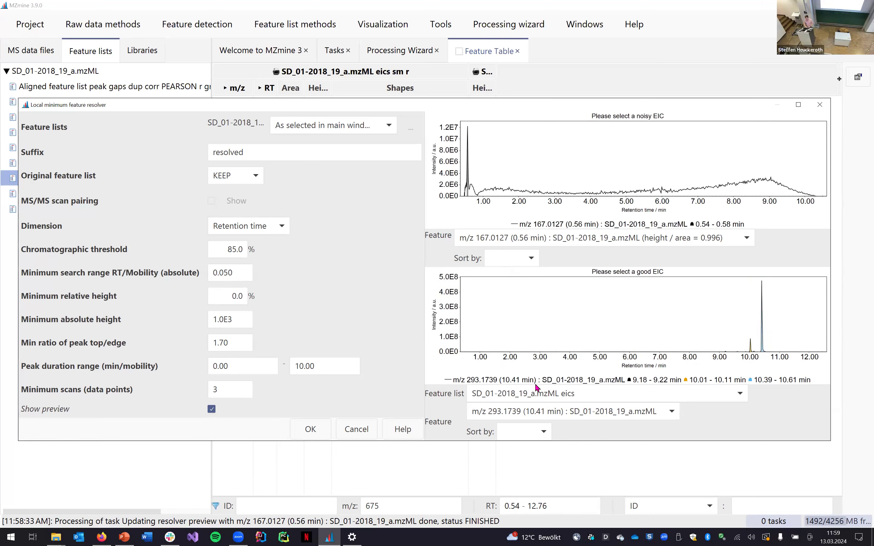
# - Sort the good EIC preview's features by MZ and select the m/z 675.4213 (7.15 min) feature
pyautogui.click(535, 432)
pyautogui.click(578, 435)
pyautogui.click(543, 432)
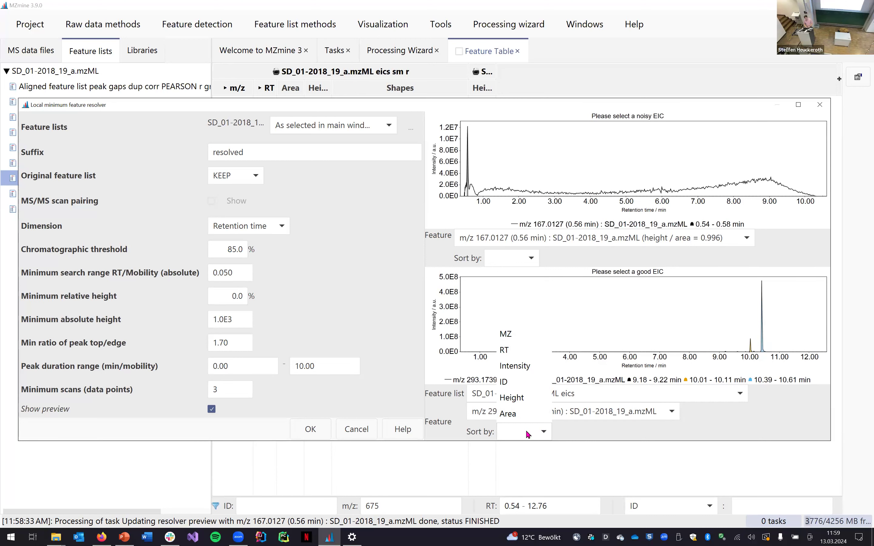
pyautogui.click(544, 434)
pyautogui.click(541, 434)
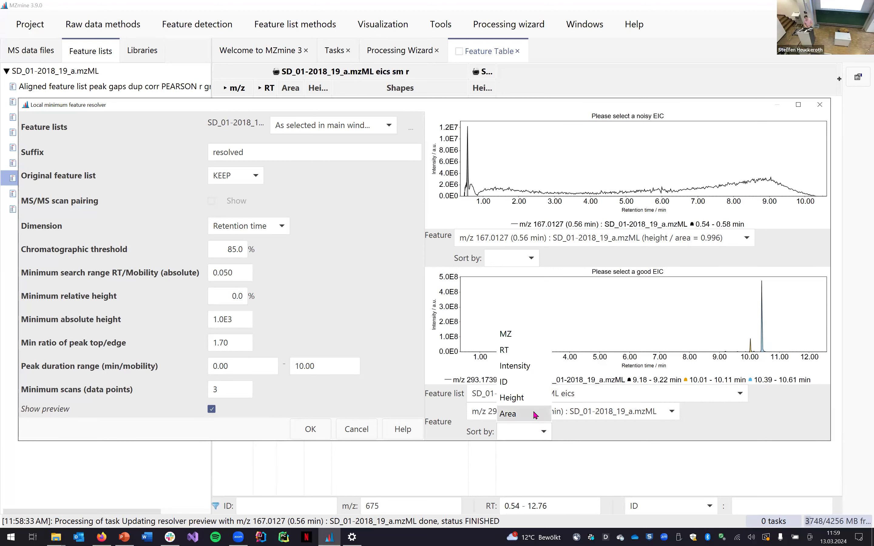
pyautogui.click(519, 338)
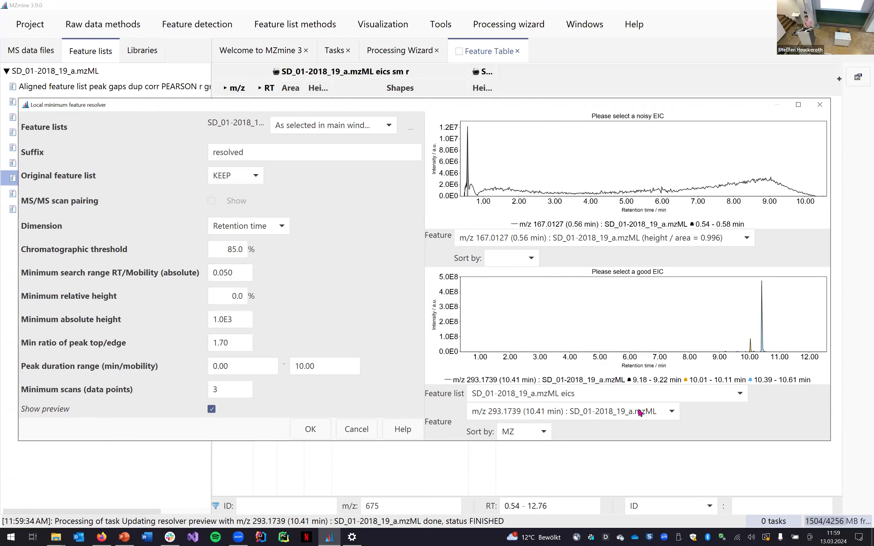
pyautogui.click(673, 412)
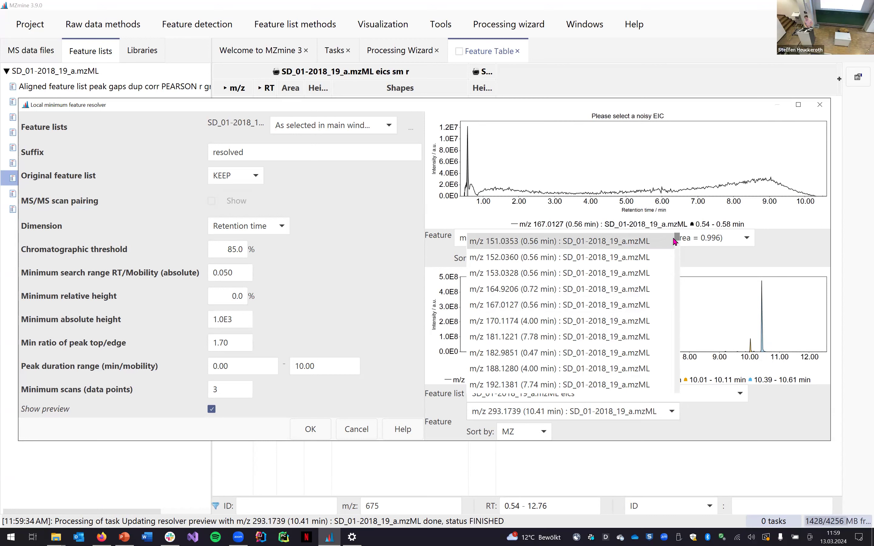
pyautogui.moveTo(678, 239); pyautogui.dragTo(677, 359)
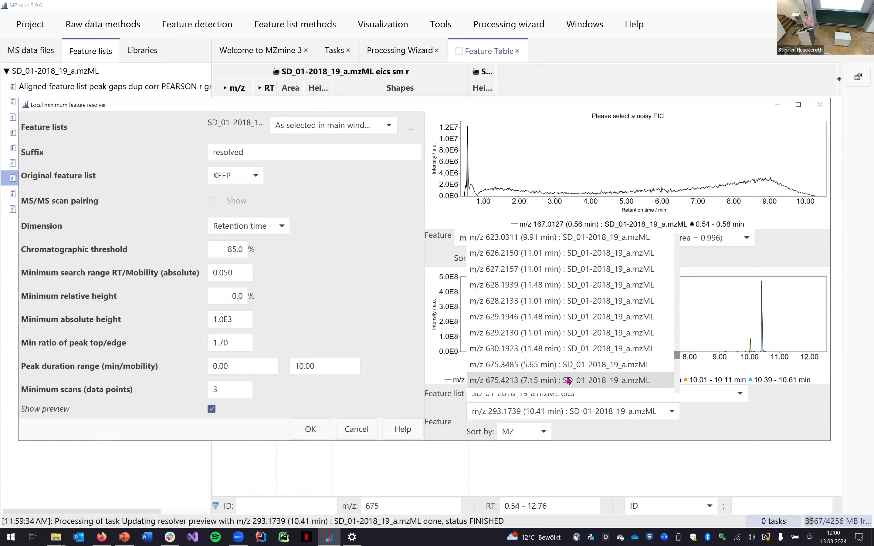
pyautogui.click(568, 380)
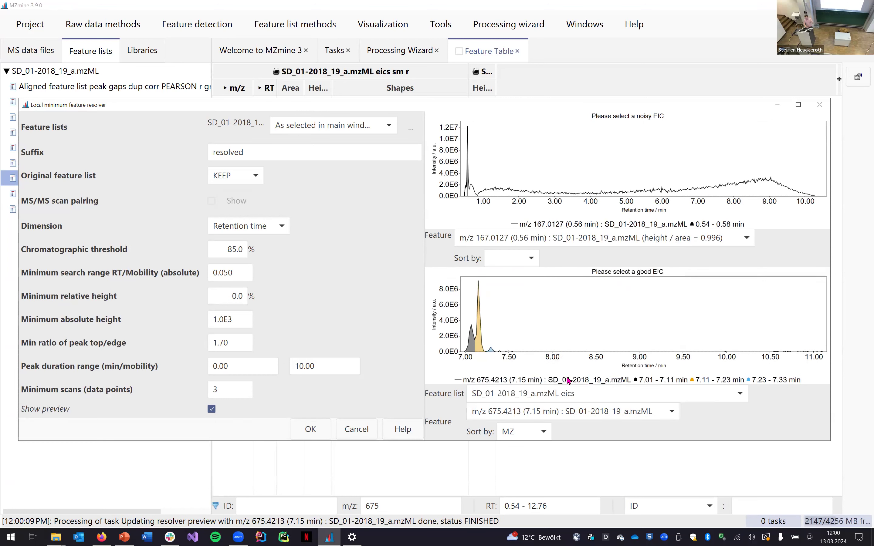
# - Examine how the resolver splits the m/z 675.4213 chromatogram into separate peaks around 7.15 min
pyautogui.moveTo(522, 363); pyautogui.dragTo(606, 353)
pyautogui.scroll(2, 606, 353)
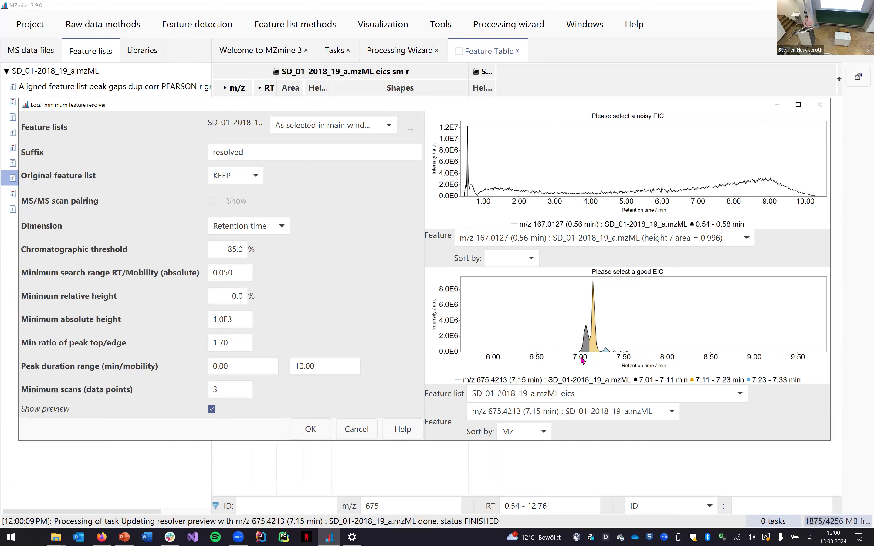
pyautogui.scroll(3, 582, 358)
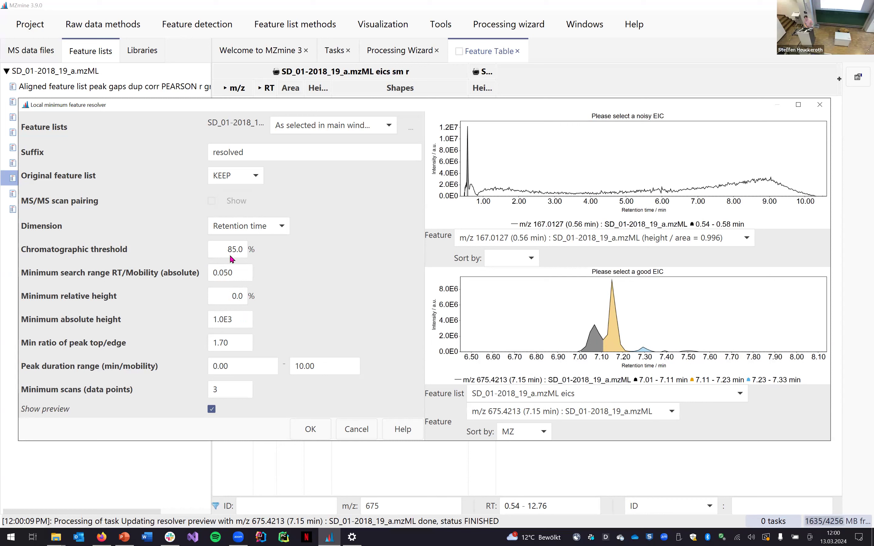
pyautogui.scroll(-2, 444, 300)
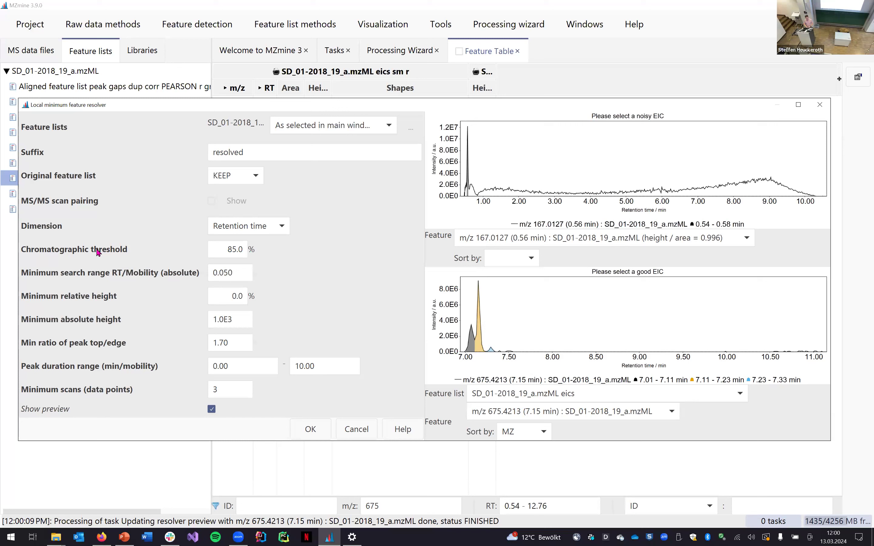
pyautogui.moveTo(99, 252)
pyautogui.scroll(-3, 534, 357)
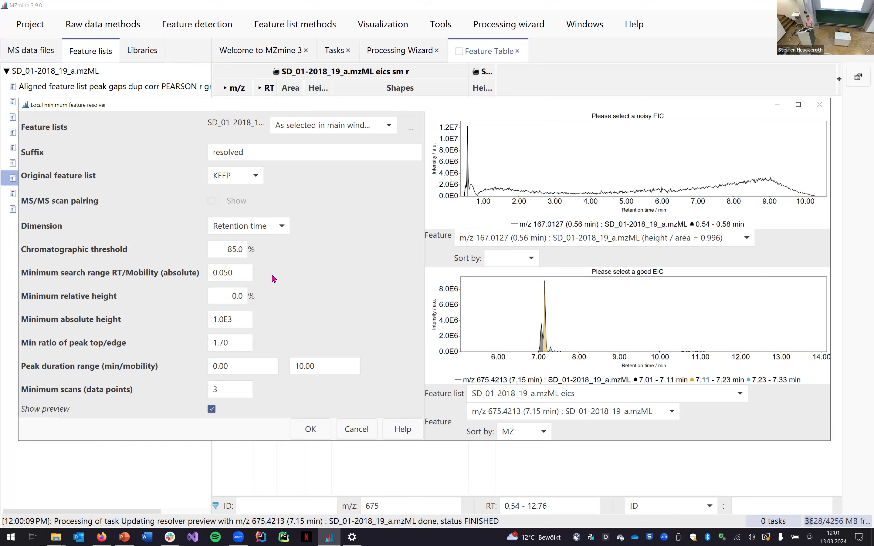
# - Review the minimum search range, chromatographic threshold and minimum absolute height against a close view of the m/z 675.4213 peaks
pyautogui.click(226, 272)
pyautogui.doubleClick(226, 271)
pyautogui.click(227, 246)
pyautogui.doubleClick(227, 246)
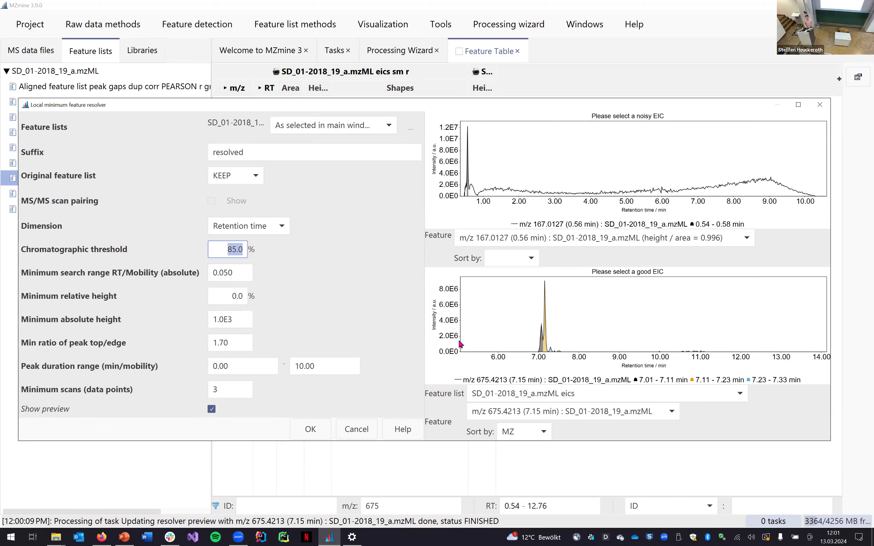
pyautogui.moveTo(530, 280); pyautogui.dragTo(570, 353)
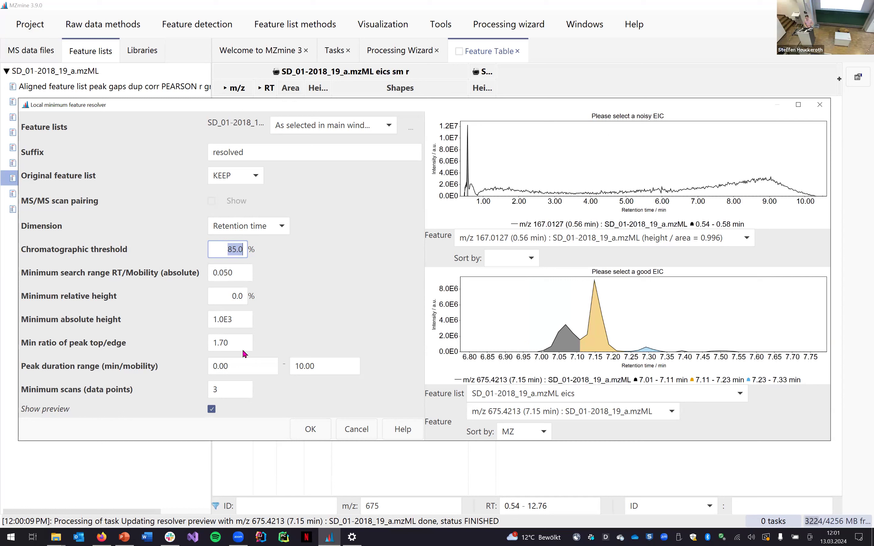
pyautogui.moveTo(233, 320); pyautogui.dragTo(174, 311)
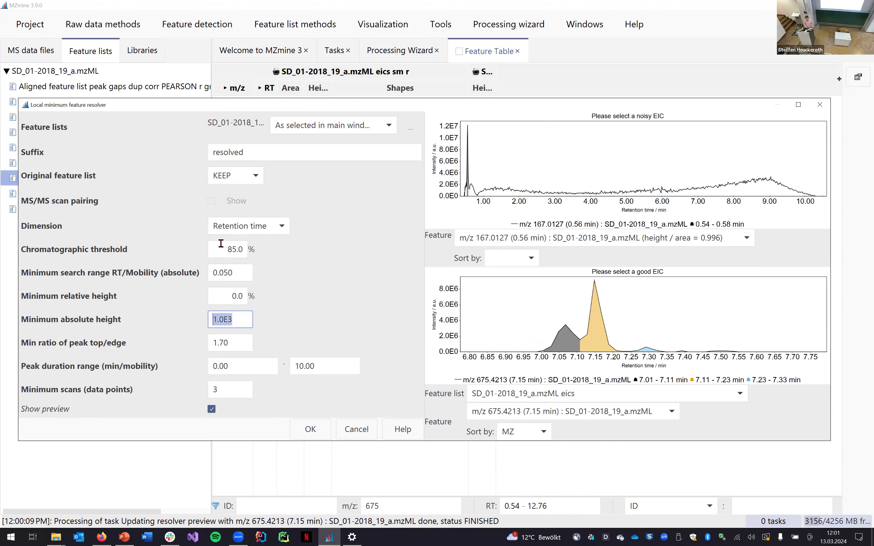
# - Try chromatographic thresholds of 60 % and 10 % in the resolver preview
pyautogui.moveTo(221, 246); pyautogui.dragTo(266, 243)
pyautogui.write('60')
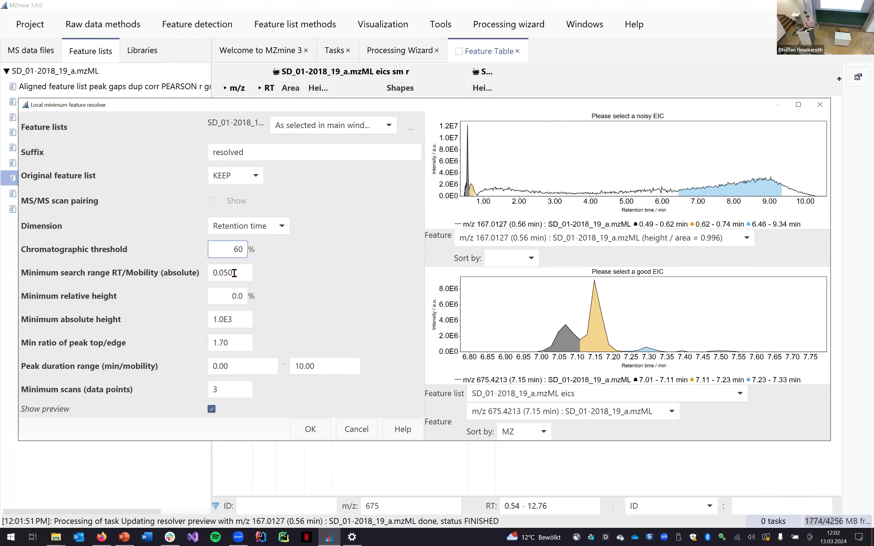
pyautogui.moveTo(234, 273); pyautogui.dragTo(206, 276)
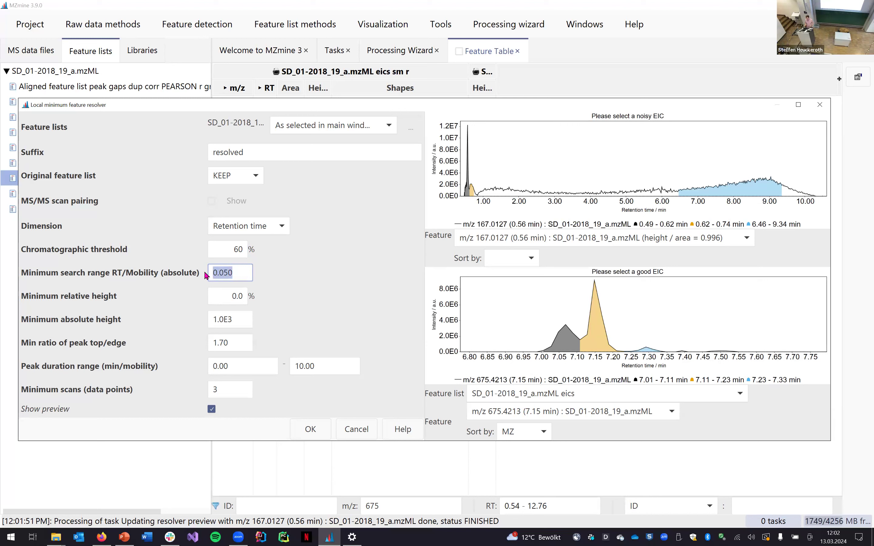
pyautogui.click(218, 245)
pyautogui.moveTo(218, 245); pyautogui.dragTo(243, 247)
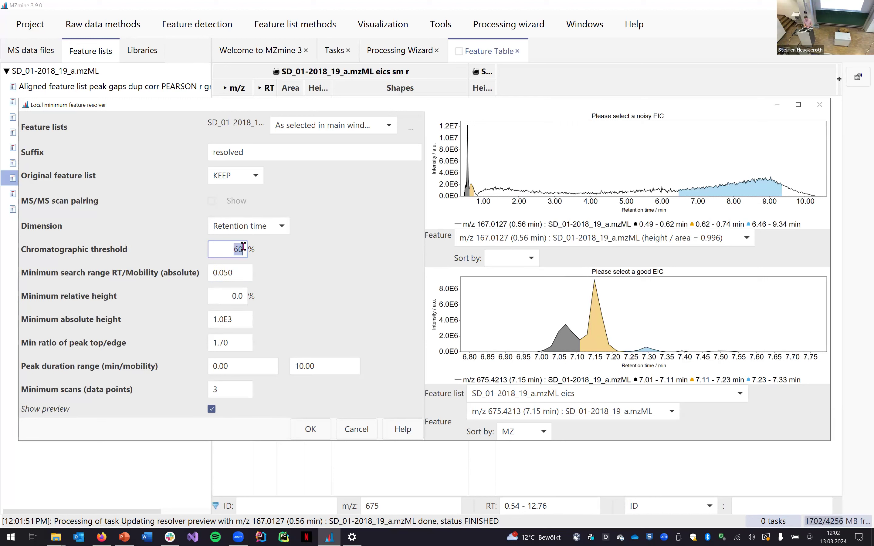
pyautogui.write('10')
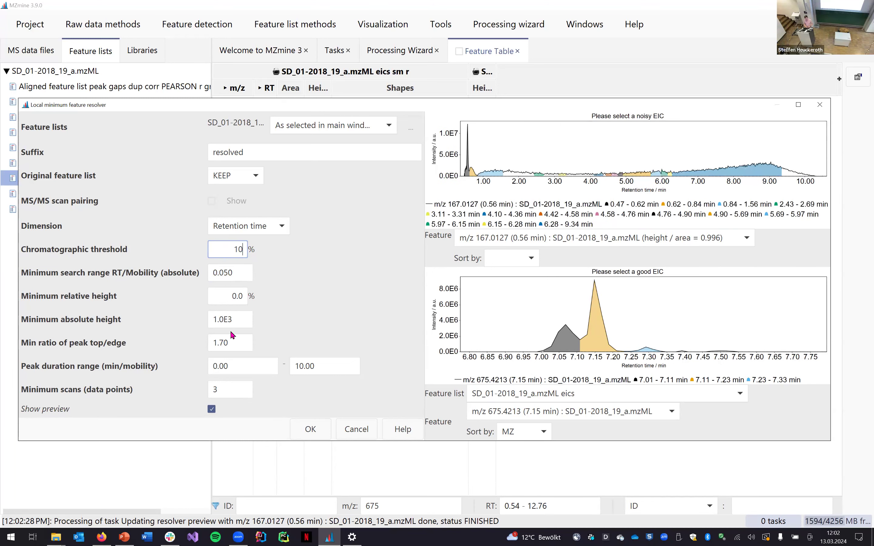
# - Try a minimum ratio of peak top/edge of 1.5 and settle on 2.0
pyautogui.moveTo(237, 343); pyautogui.dragTo(186, 343)
pyautogui.write('1.5')
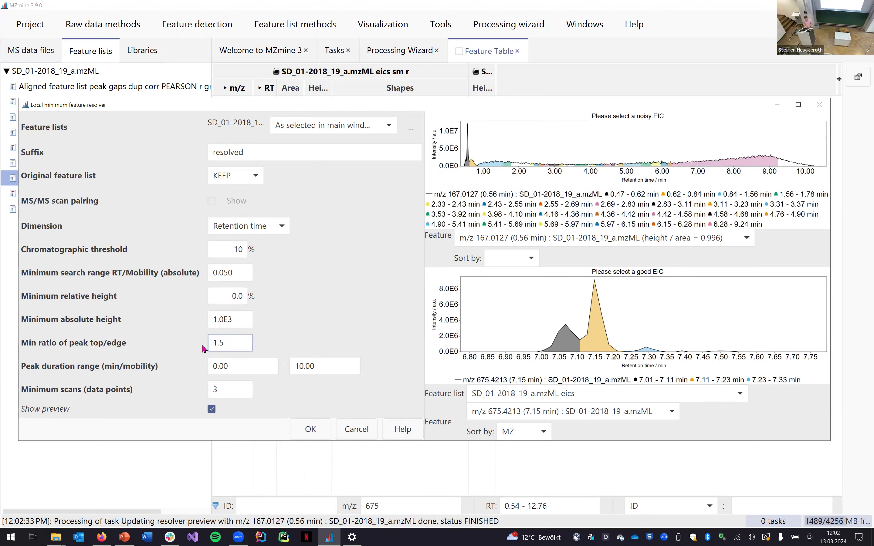
pyautogui.press('BackSpace')
pyautogui.press('BackSpace')
pyautogui.press('BackSpace')
pyautogui.write('2.0')
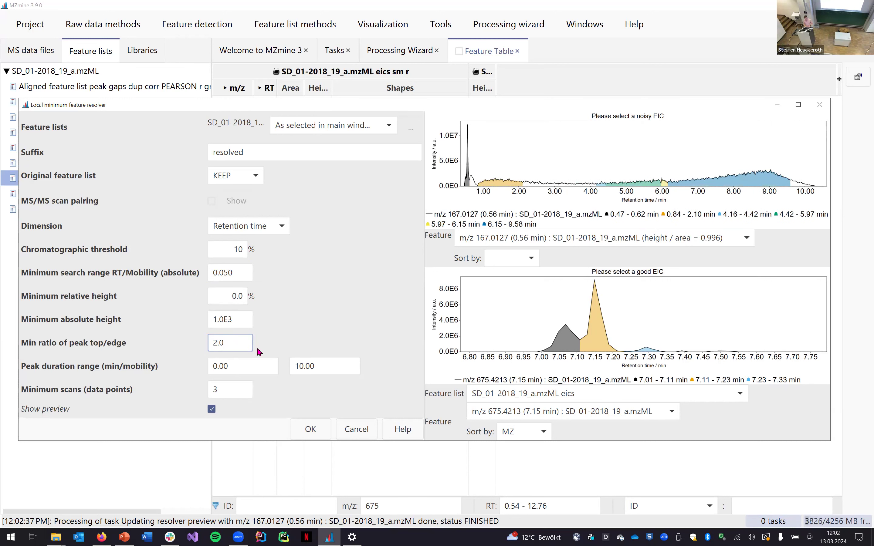
# - Try minimum search ranges RT/Mobility of 0.001, 0.1 and 1 to compare how the chromatograms are split
pyautogui.moveTo(234, 274); pyautogui.dragTo(224, 274)
pyautogui.write('01')
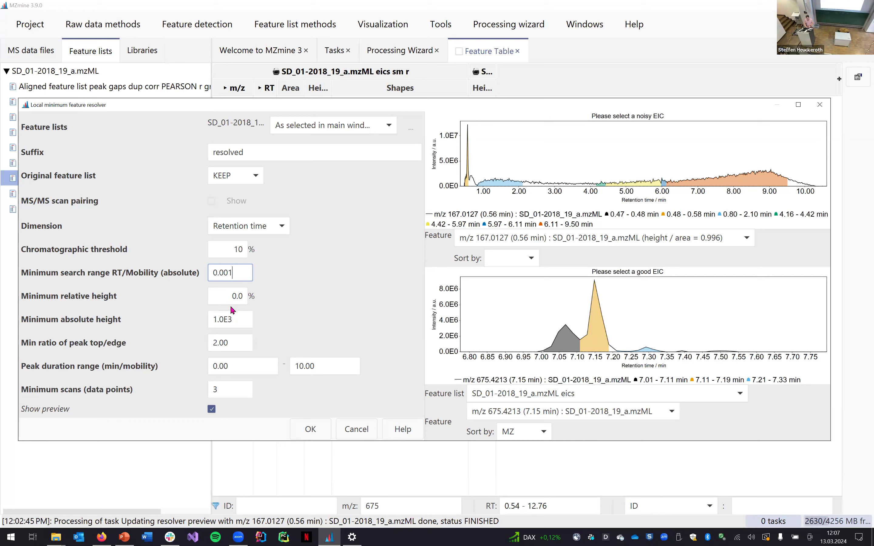
pyautogui.moveTo(239, 271); pyautogui.dragTo(201, 267)
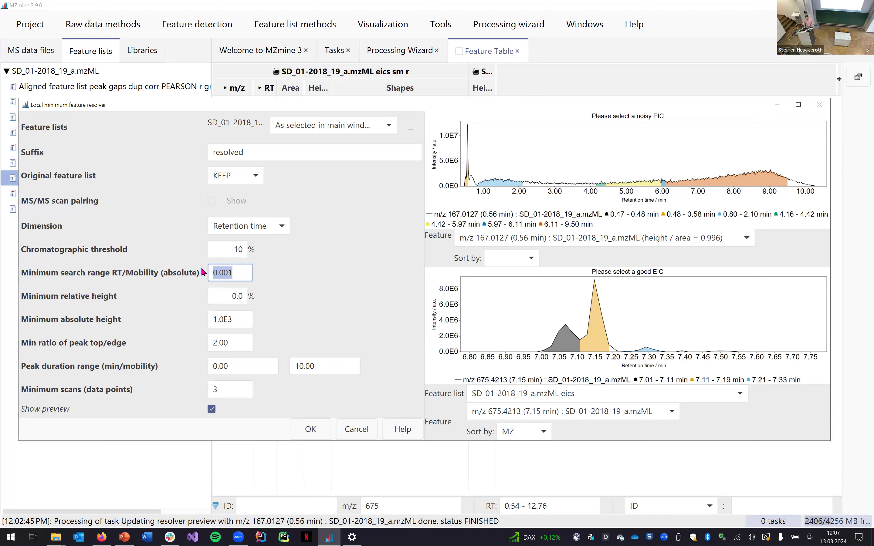
pyautogui.write('0.1')
pyautogui.press('BackSpace')
pyautogui.press('BackSpace')
pyautogui.press('BackSpace')
pyautogui.write('1')
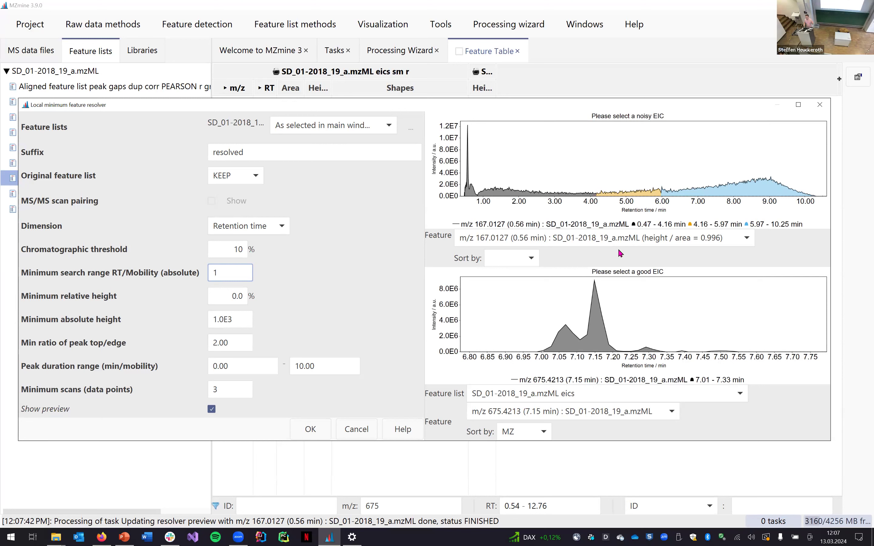
# - Try very small minimum search ranges of 0.001, 0.0001 and 0.0002 and examine the m/z 675.4213 peak edges near 7.20 min
pyautogui.press('Home')
pyautogui.write('0.00')
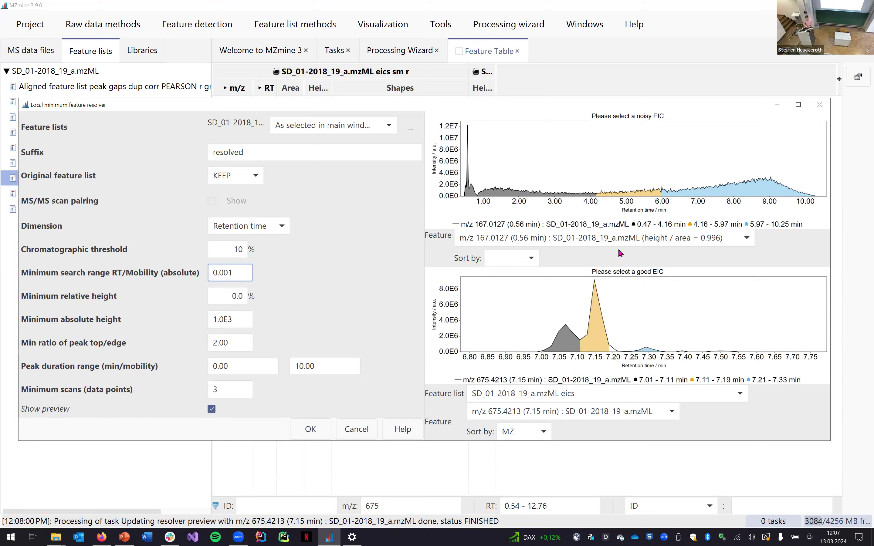
pyautogui.write('0')
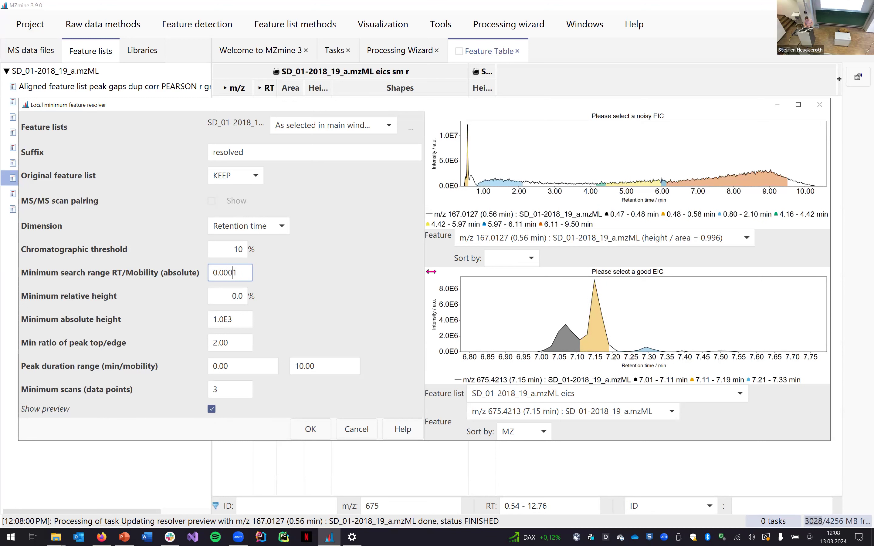
pyautogui.press('Delete')
pyautogui.write('2')
pyautogui.press('Left')
pyautogui.scroll(5, 450, 327)
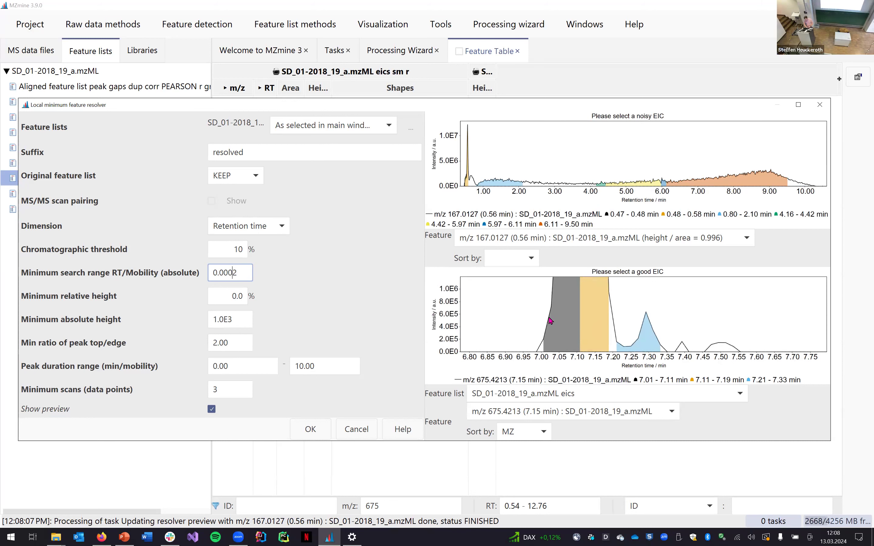
pyautogui.moveTo(585, 289); pyautogui.dragTo(625, 364)
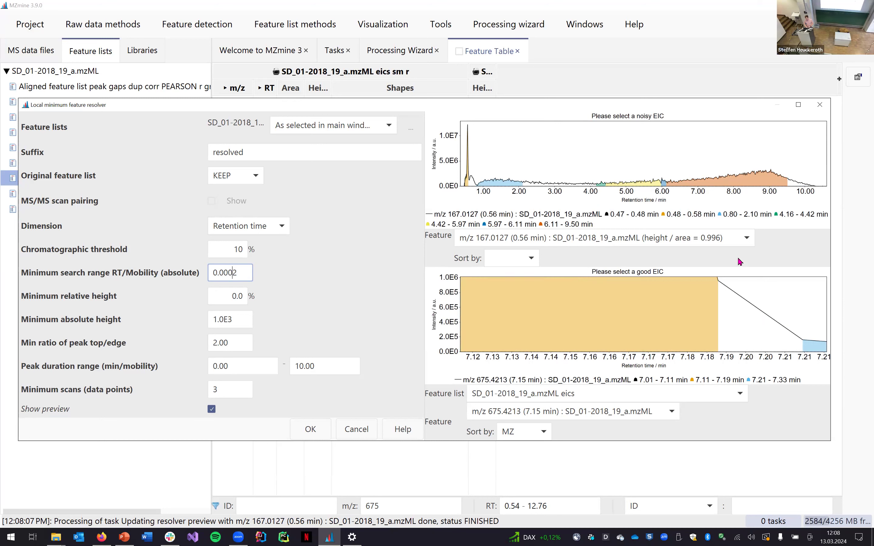
pyautogui.moveTo(708, 336); pyautogui.dragTo(579, 338)
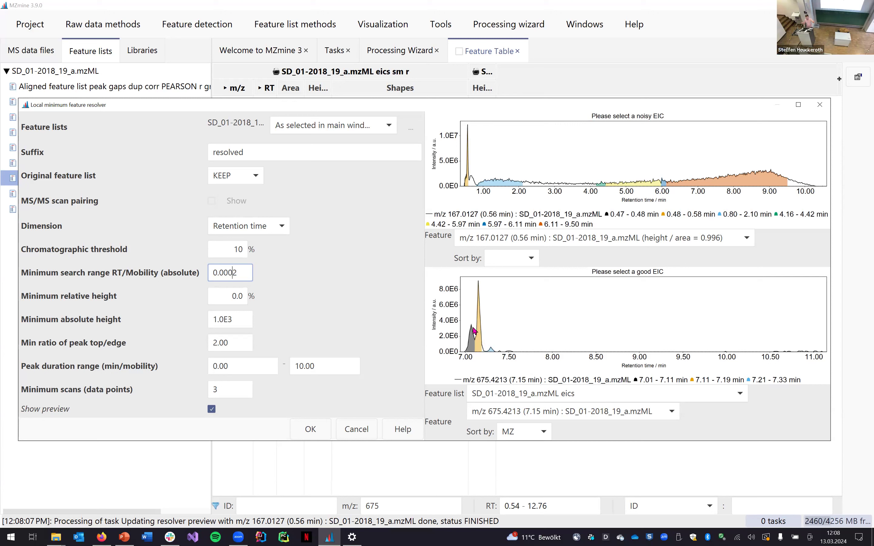
# - Try a minimum search range of 0.003, settle on 0.03, and inspect the m/z 675.4213 peak boundaries
pyautogui.press('BackSpace')
pyautogui.write('3')
pyautogui.moveTo(499, 355); pyautogui.dragTo(517, 336)
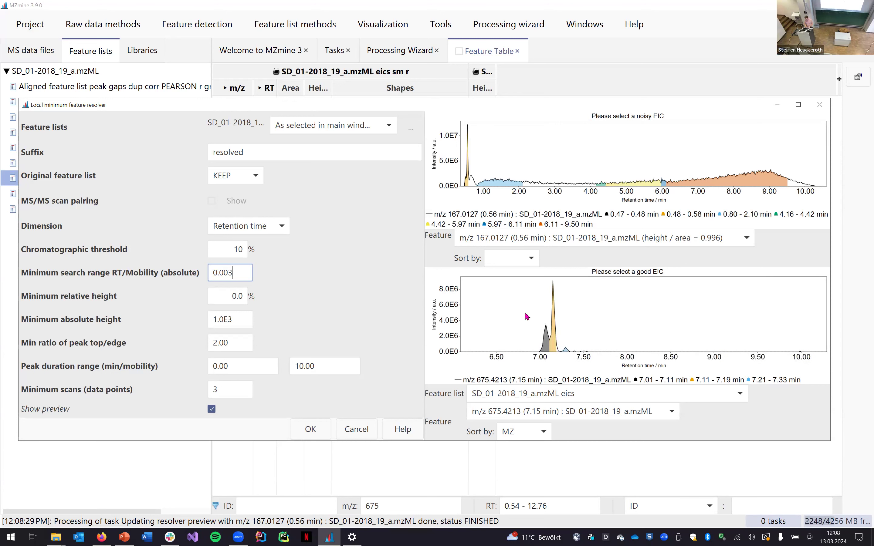
pyautogui.press('BackSpace')
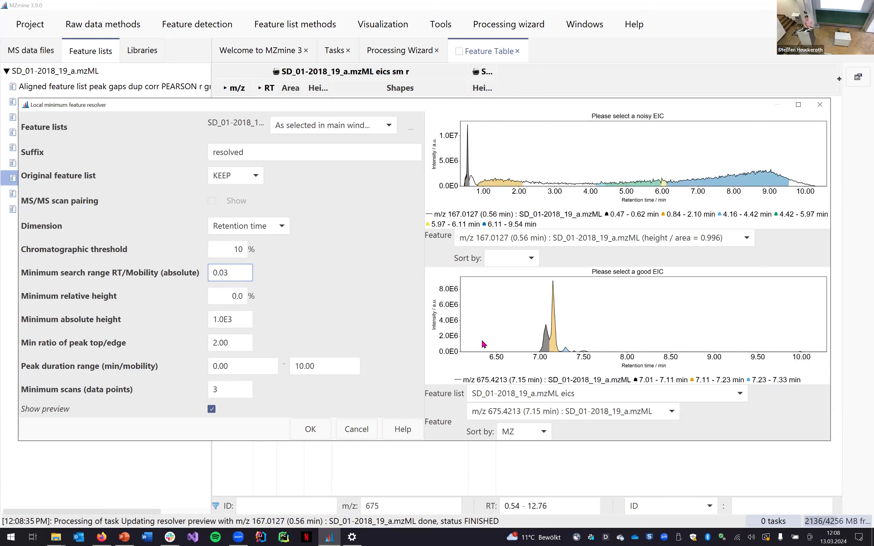
pyautogui.moveTo(529, 304); pyautogui.dragTo(590, 352)
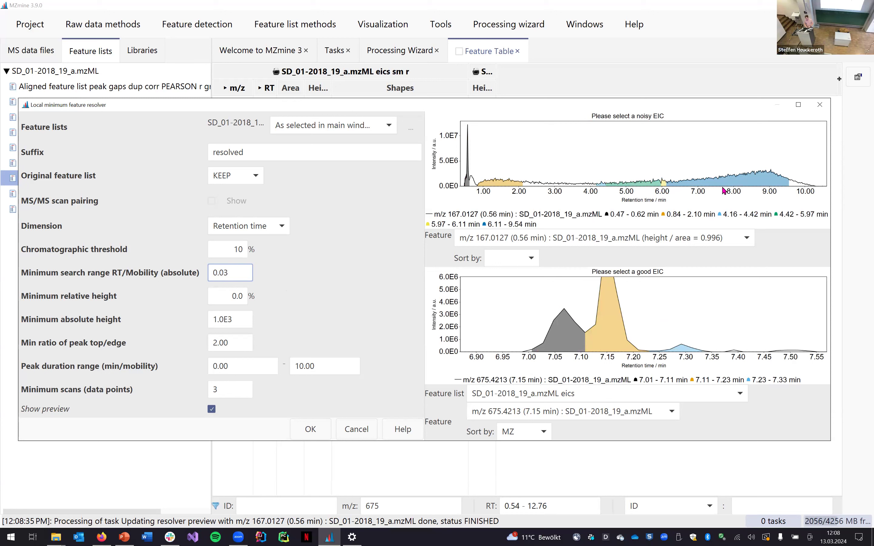
pyautogui.doubleClick(629, 320)
# - Set the chromatographic threshold to 90 %
pyautogui.doubleClick(224, 249)
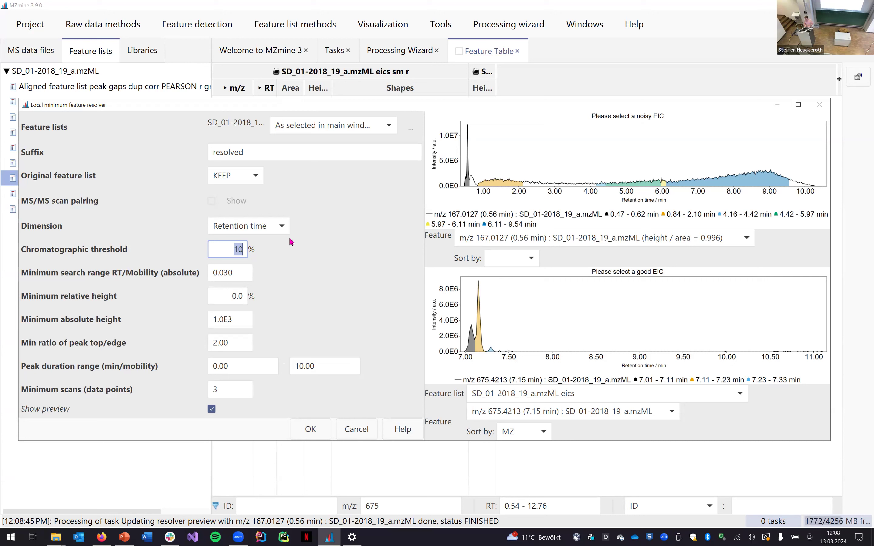
pyautogui.write('5')
pyautogui.hotkey('ctrl', 'a')
pyautogui.write('90')
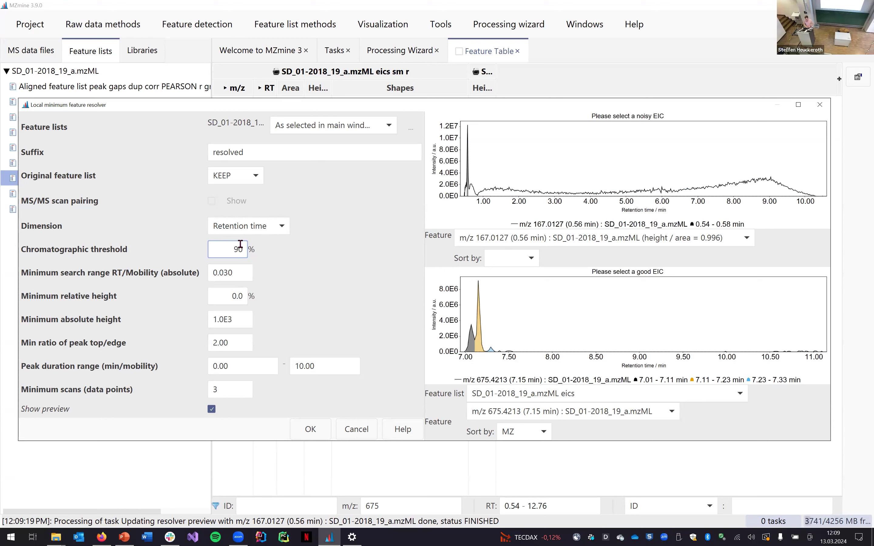
# - Try a chromatographic threshold of 99 % and return it to 90 %
pyautogui.press('BackSpace')
pyautogui.write('6')
pyautogui.press('BackSpace')
pyautogui.write('9')
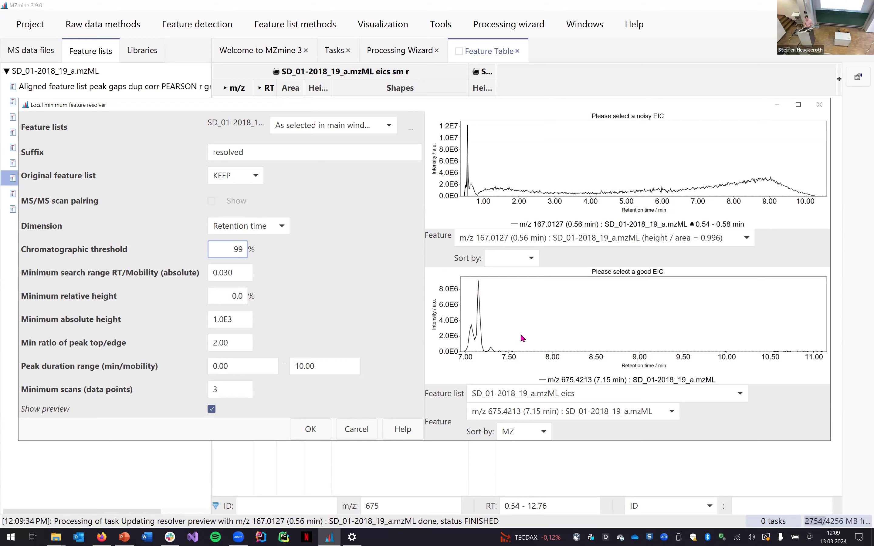
pyautogui.press('BackSpace')
pyautogui.write('0')
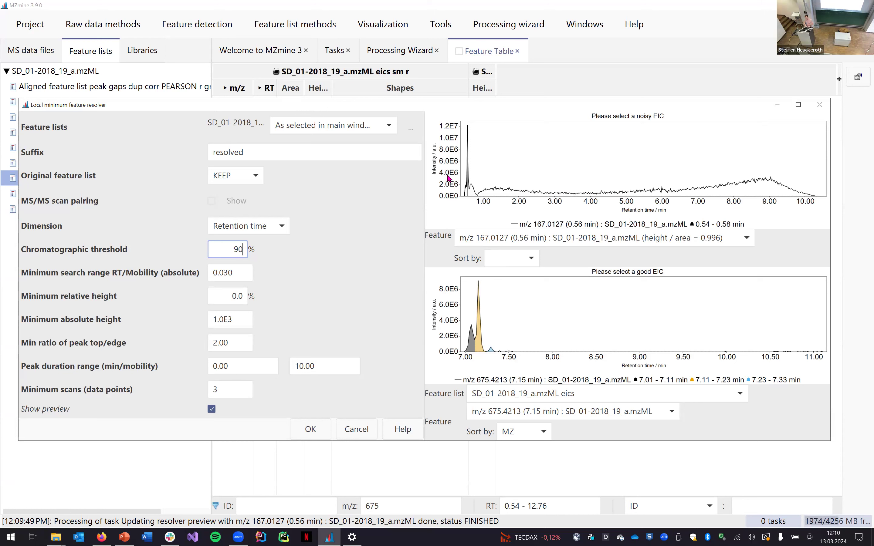
# - Examine the noisy m/z 167.0127 chromatogram's baseline and compare a 50 % chromatographic threshold with 90 %
pyautogui.scroll(3, 452, 170)
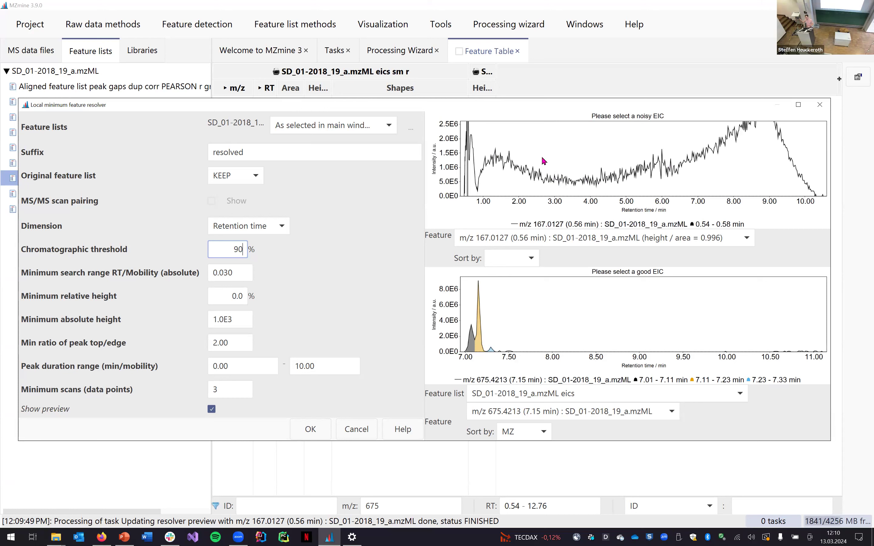
pyautogui.moveTo(542, 156); pyautogui.dragTo(686, 119)
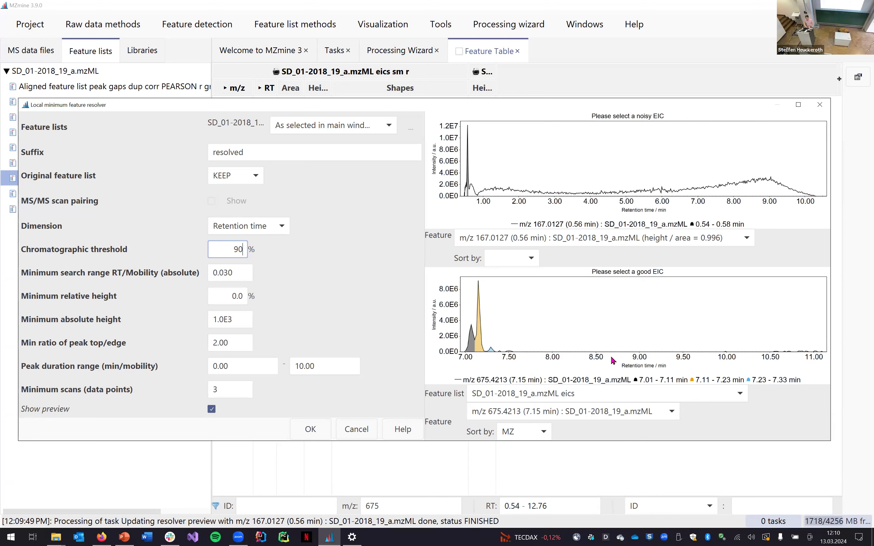
pyautogui.scroll(-4, 591, 361)
pyautogui.press('BackSpace')
pyautogui.press('BackSpace')
pyautogui.write('50')
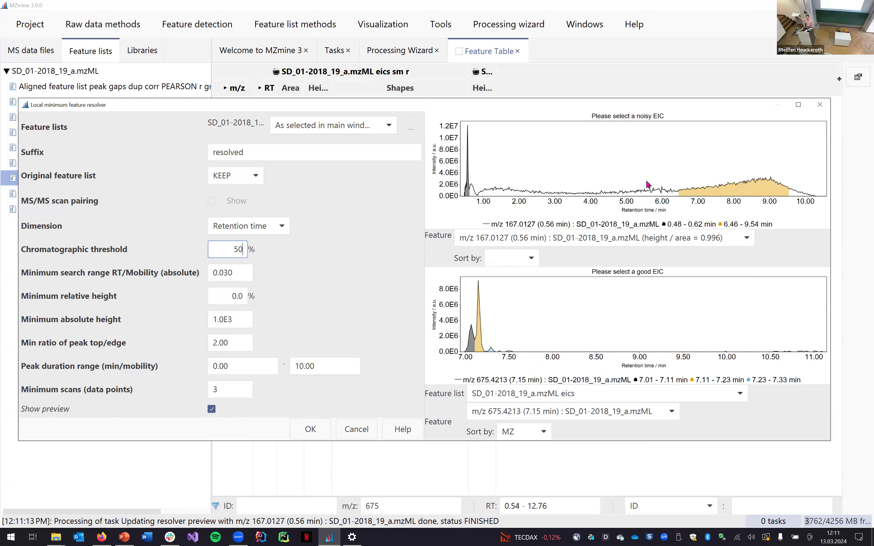
pyautogui.press('BackSpace')
pyautogui.press('BackSpace')
pyautogui.write('90')
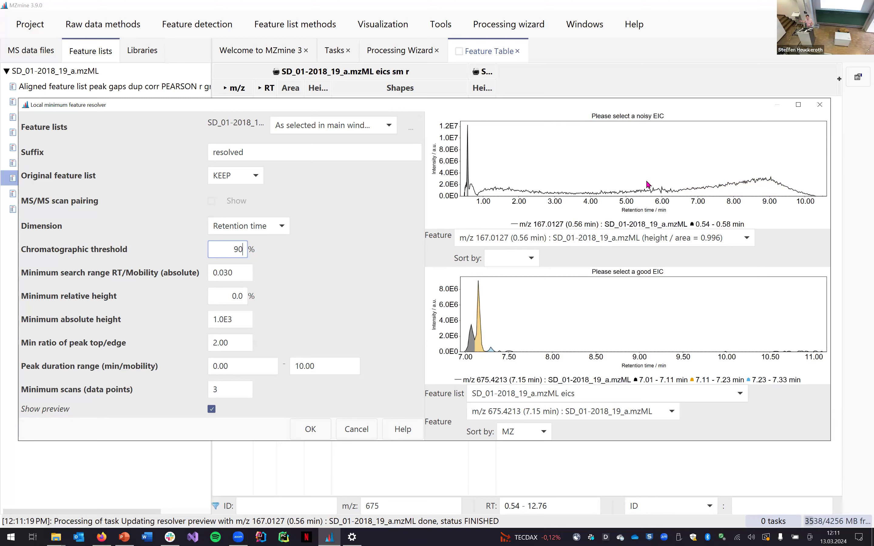
# - Review the crop retention time, maximum peaks in chromatogram and minimum consecutive scans in the Processing Wizard's UHPLC settings
pyautogui.click(420, 51)
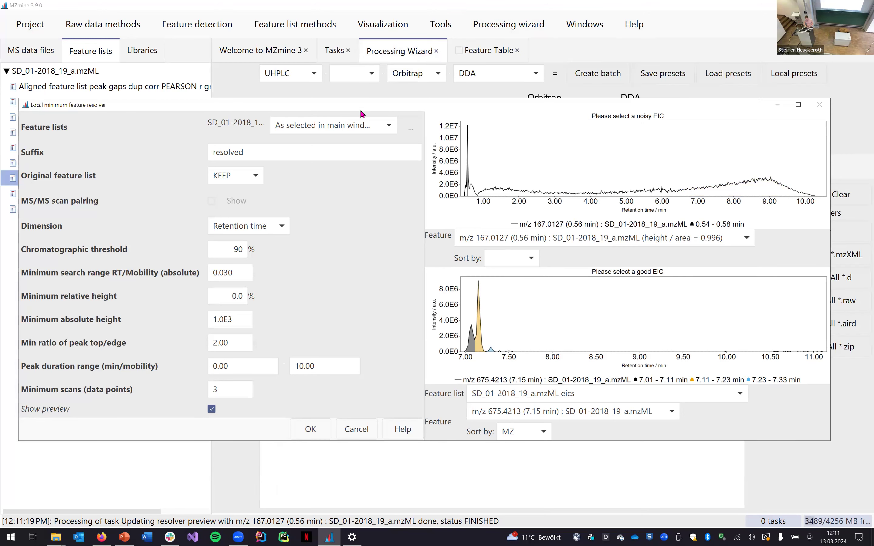
pyautogui.click(267, 170)
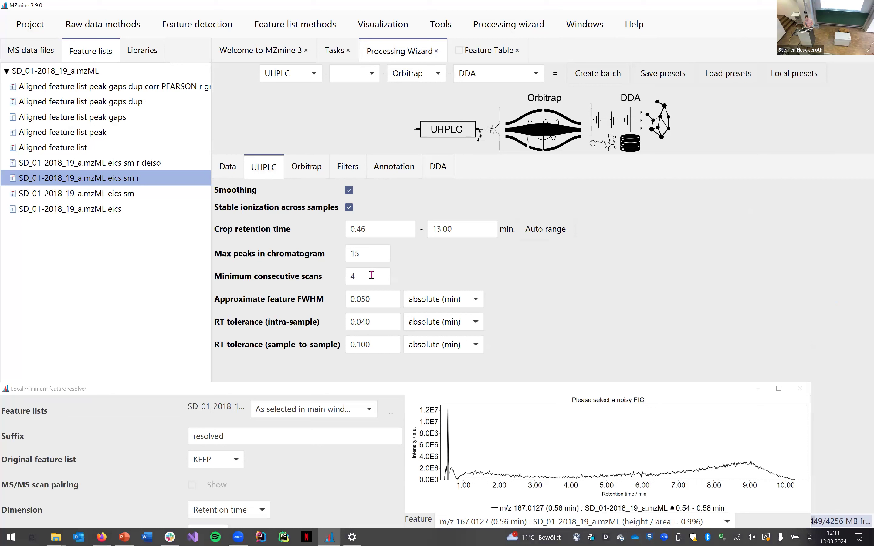
pyautogui.click(367, 254)
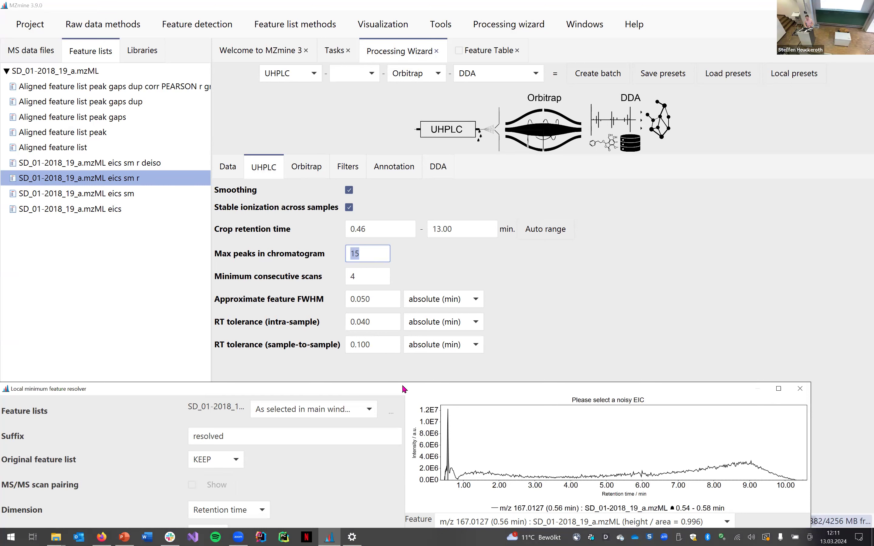
pyautogui.moveTo(402, 384); pyautogui.dragTo(453, 363)
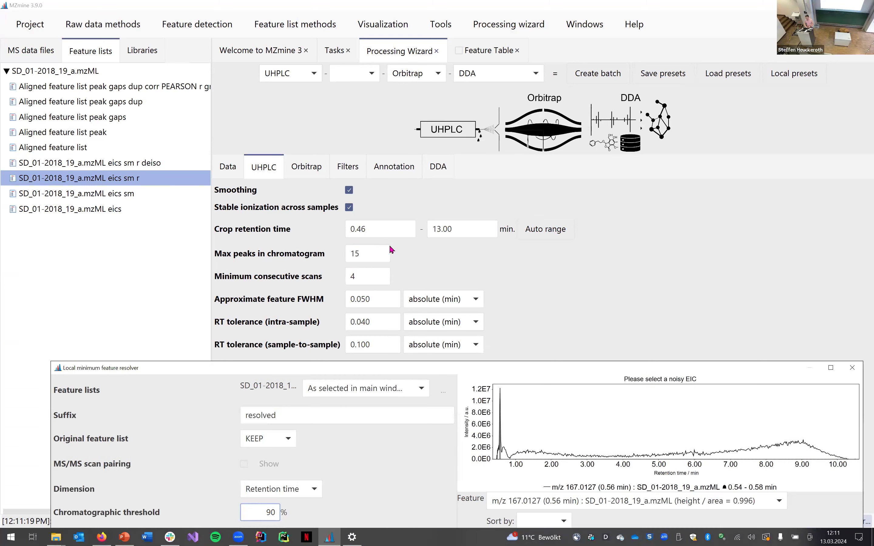
pyautogui.click(363, 230)
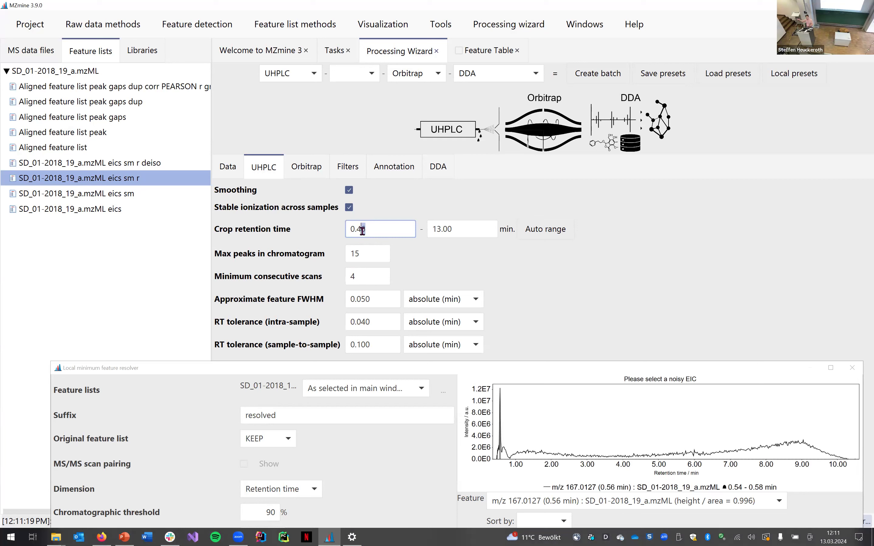
pyautogui.click(363, 246)
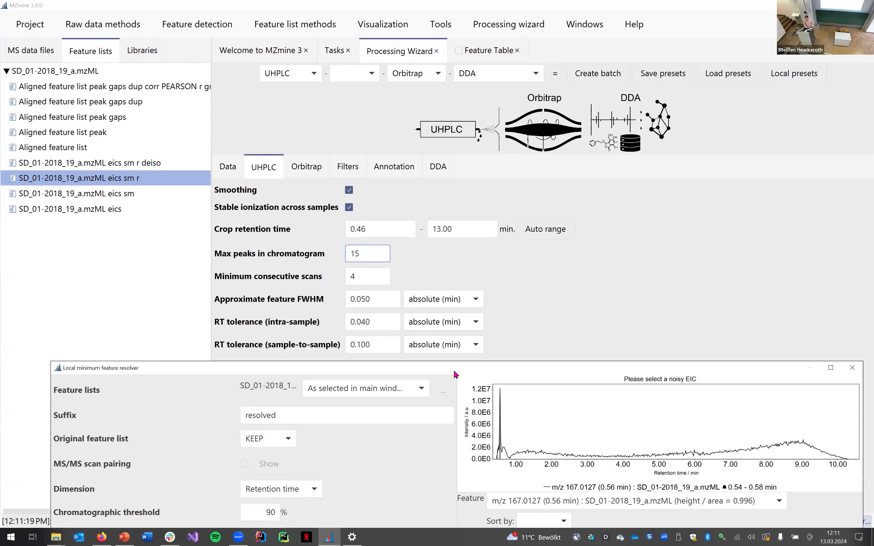
pyautogui.moveTo(454, 374); pyautogui.dragTo(449, 132)
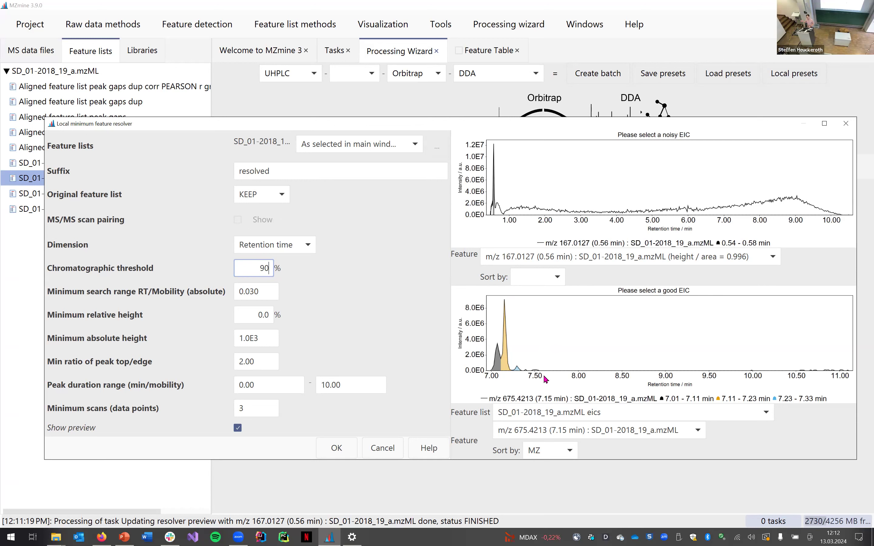
# - Try a minimum absolute height of 1E7 against a close view of the 7.15 min peaks and settle on 1E6
pyautogui.moveTo(545, 379); pyautogui.dragTo(610, 388)
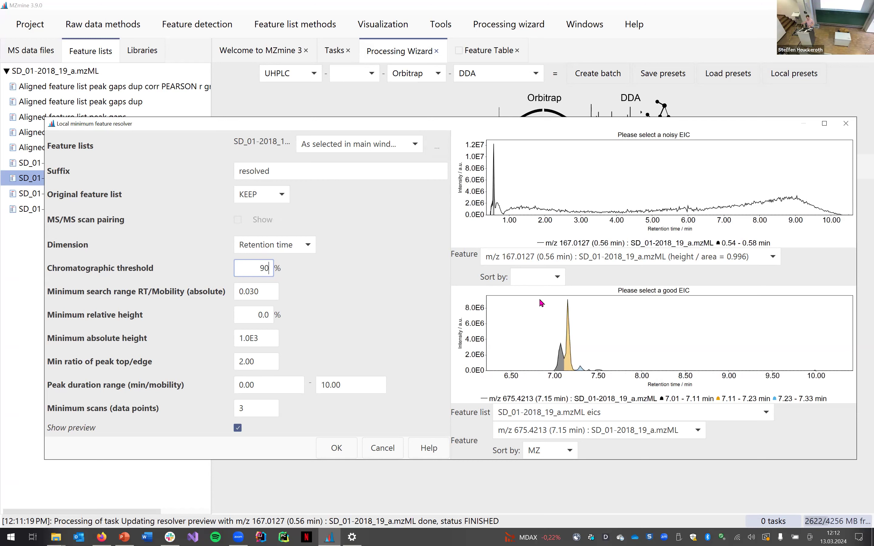
pyautogui.moveTo(539, 300); pyautogui.dragTo(597, 390)
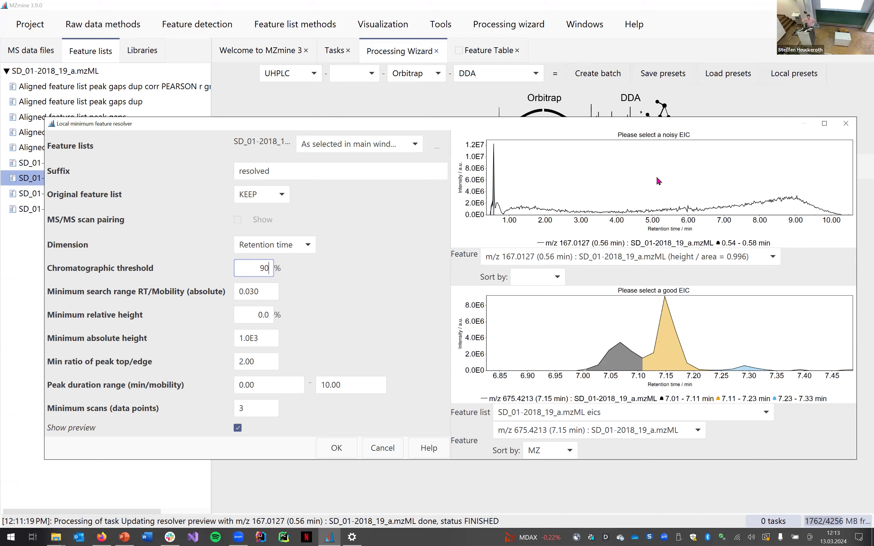
pyautogui.click(238, 338)
pyautogui.doubleClick(238, 339)
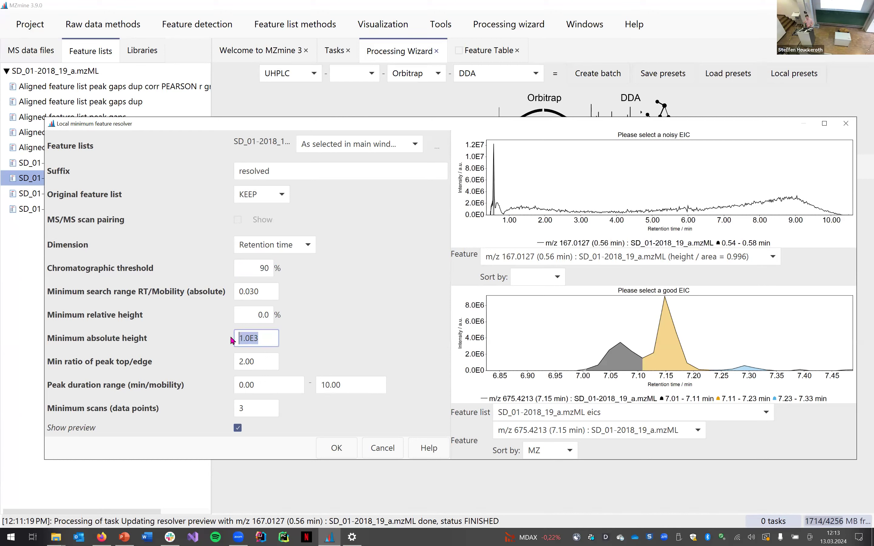
pyautogui.write('1E7')
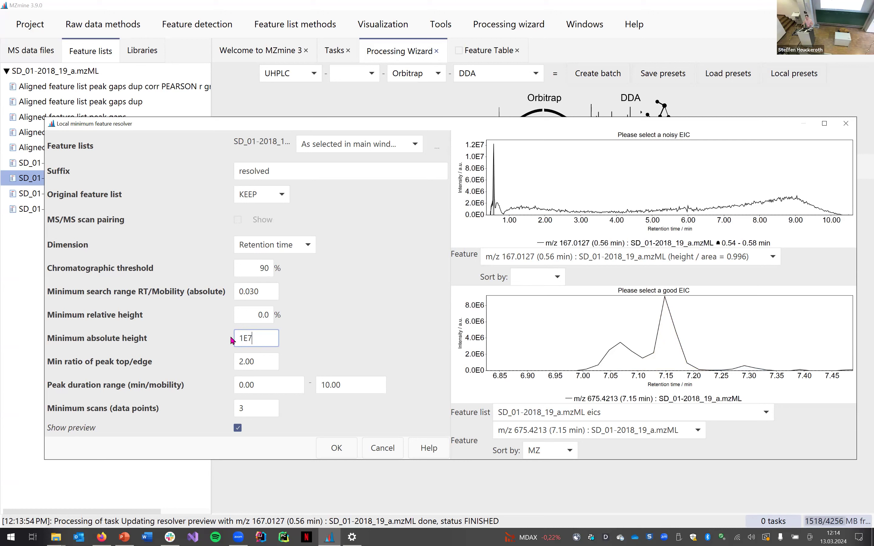
pyautogui.press('BackSpace')
pyautogui.press('BackSpace')
pyautogui.write('E6')
pyautogui.press('BackSpace')
pyautogui.write('6')
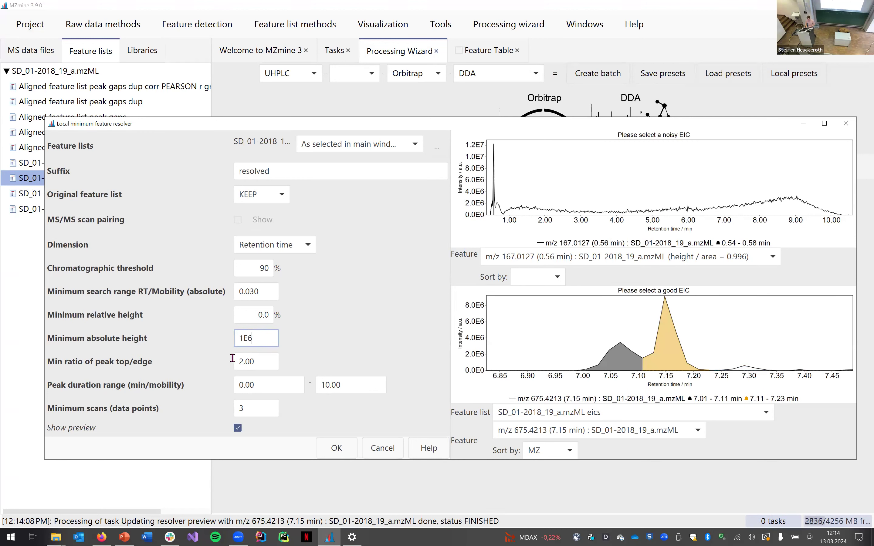
# - Open the minimum ratio of peak top/edge for editing
pyautogui.click(252, 361)
pyautogui.doubleClick(251, 360)
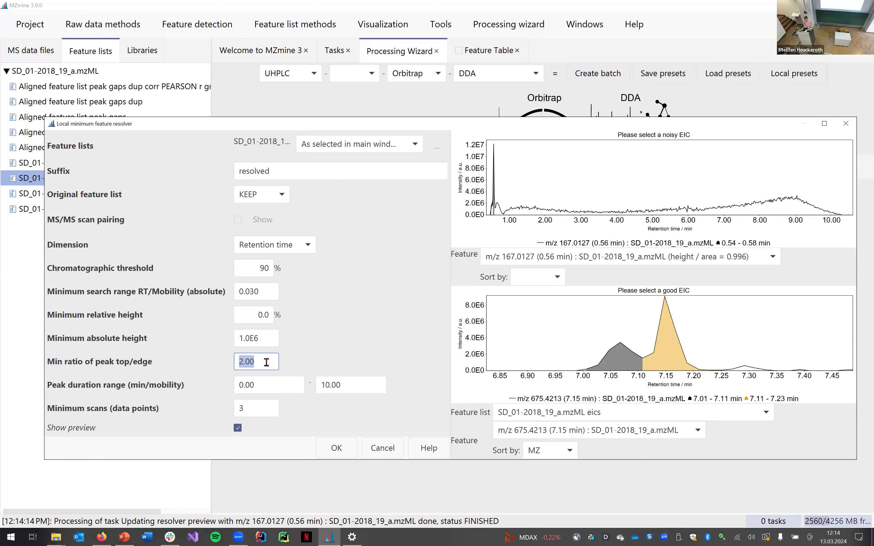
# - Try min ratios of peak top/edge of 5, 3, 2 and 1.7 in the resolver preview, checking the valley in the good EIC
pyautogui.write('5')
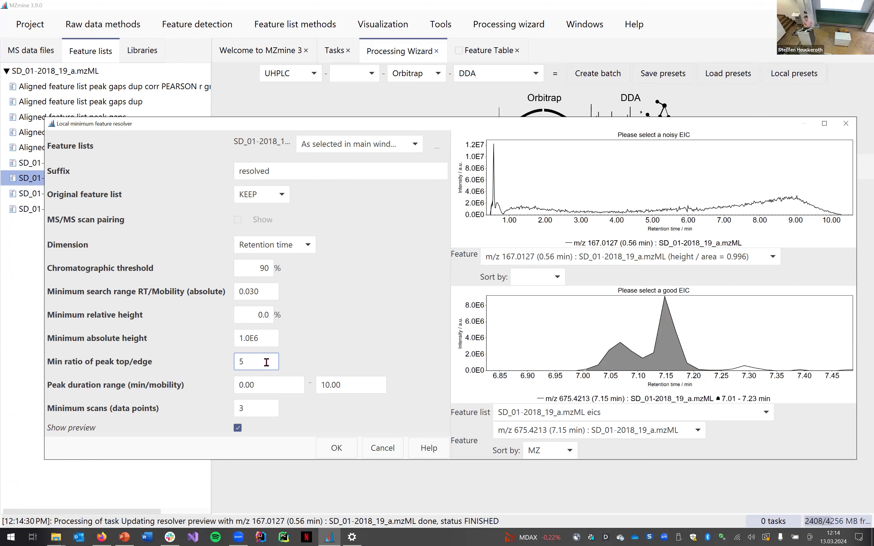
pyautogui.click(623, 347)
pyautogui.click(642, 358)
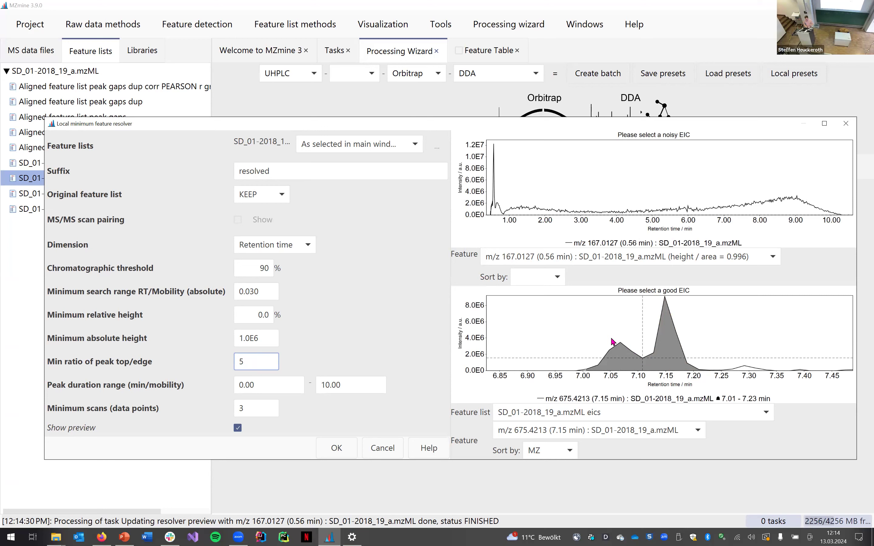
pyautogui.press('BackSpace')
pyautogui.write('3')
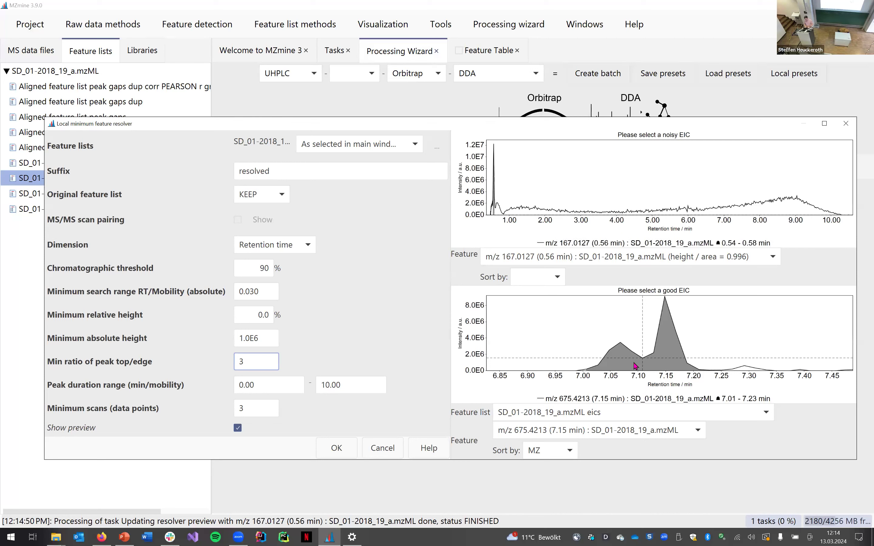
pyautogui.press('BackSpace')
pyautogui.write('2')
pyautogui.press('BackSpace')
pyautogui.write('1.7')
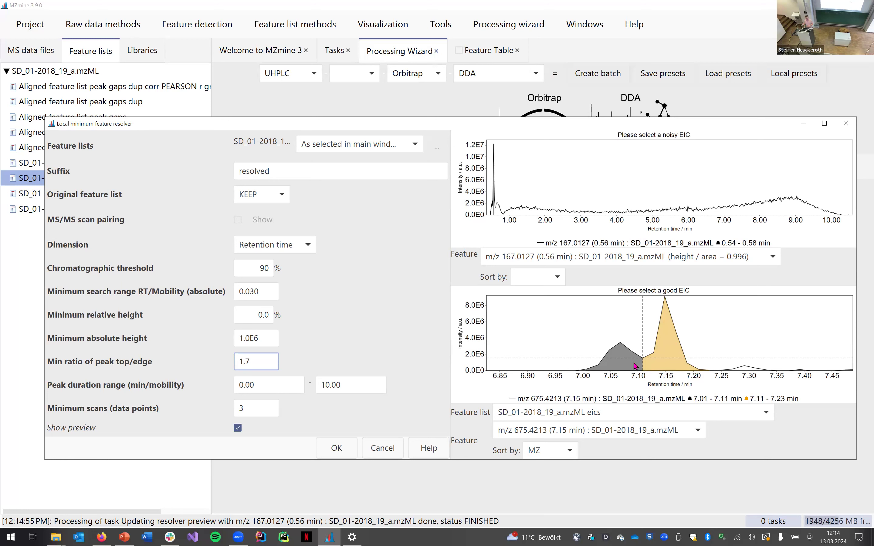
# - Try a min ratio of peak top/edge of 1.1 and inspect the noisy EIC from about 8 to 10 min
pyautogui.press('BackSpace')
pyautogui.write('1')
pyautogui.moveTo(753, 178); pyautogui.dragTo(826, 204)
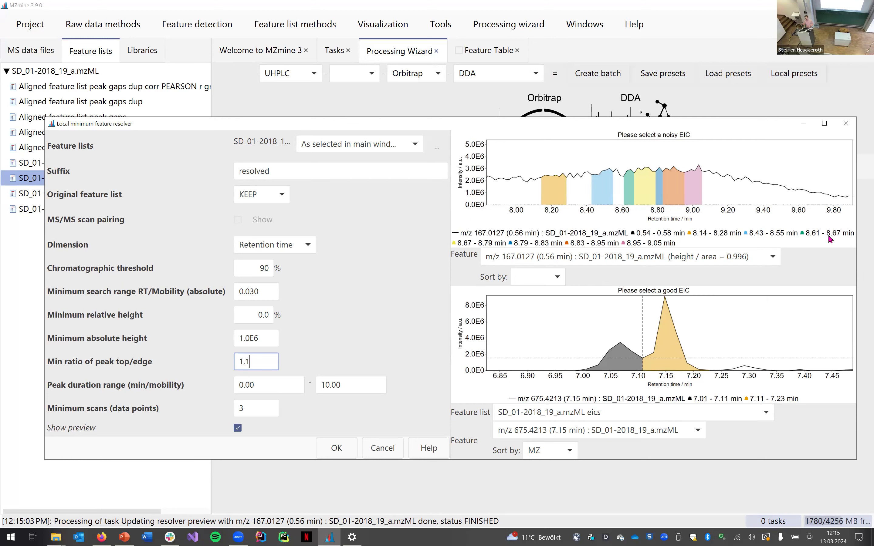
pyautogui.doubleClick(728, 155)
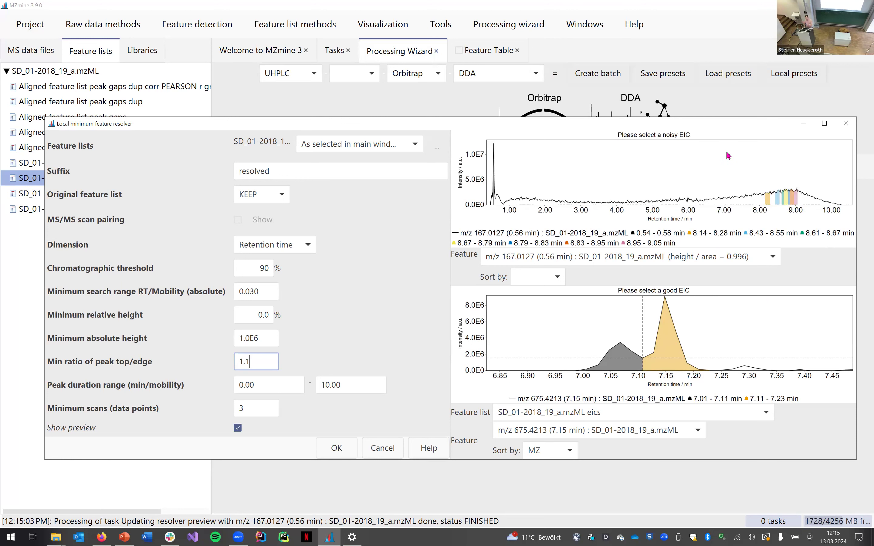
# - Try a min ratio of peak top/edge of 1.7 and close the resolver dialog without applying it
pyautogui.press('BackSpace')
pyautogui.write('7')
pyautogui.click(271, 382)
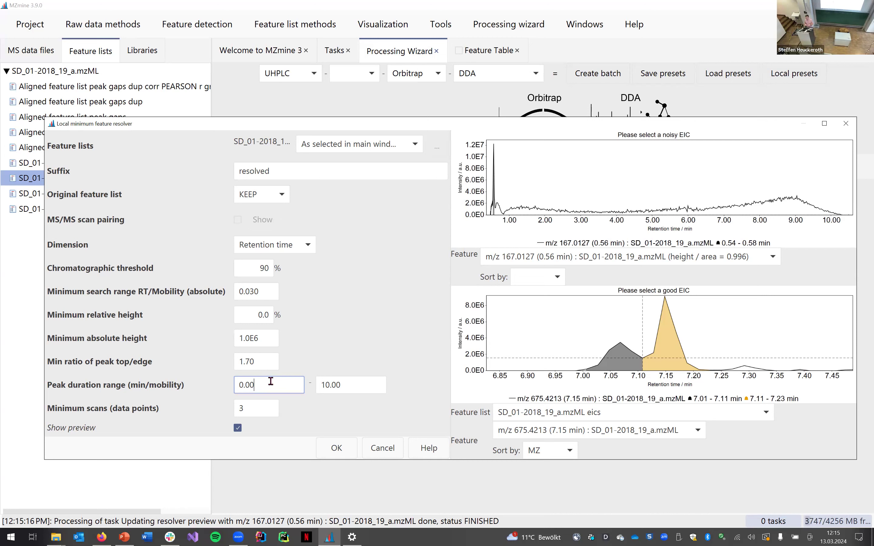
pyautogui.click(378, 450)
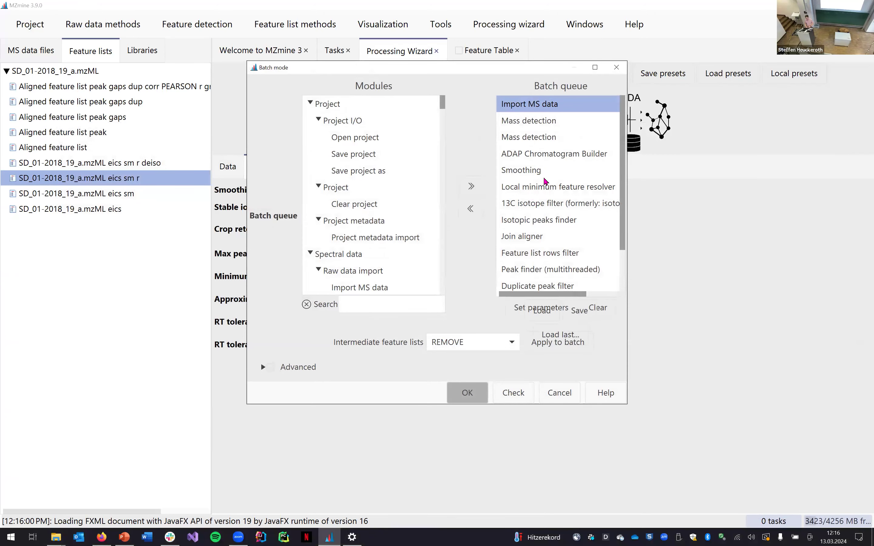
pyautogui.click(554, 187)
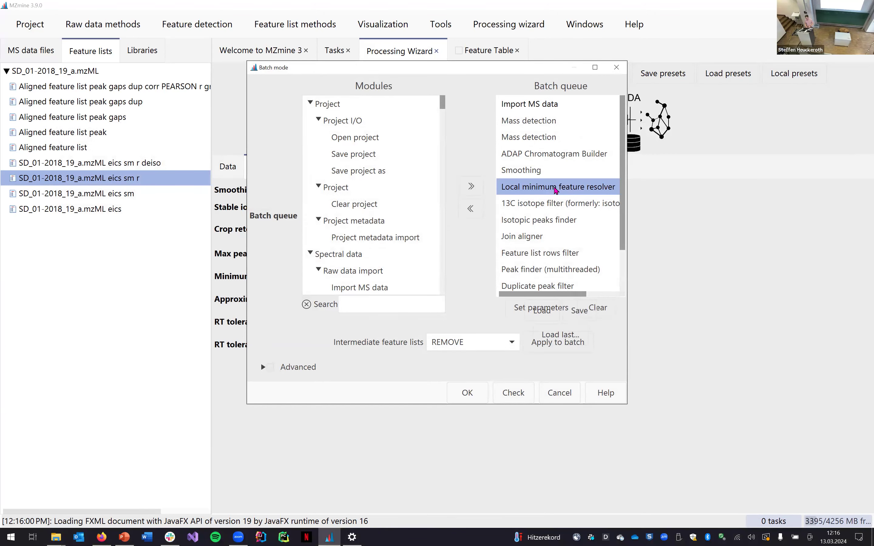
pyautogui.doubleClick(556, 187)
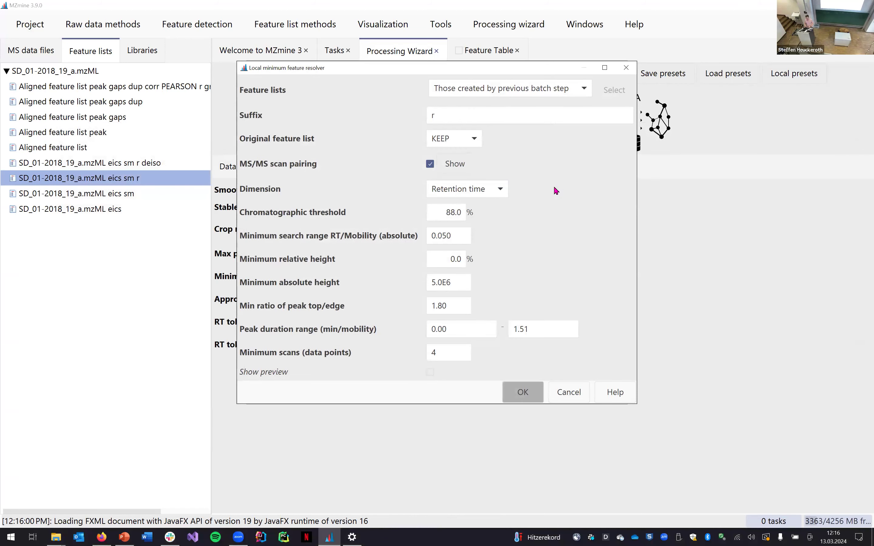
pyautogui.click(455, 231)
pyautogui.press('BackSpace')
pyautogui.press('BackSpace')
pyautogui.write('30')
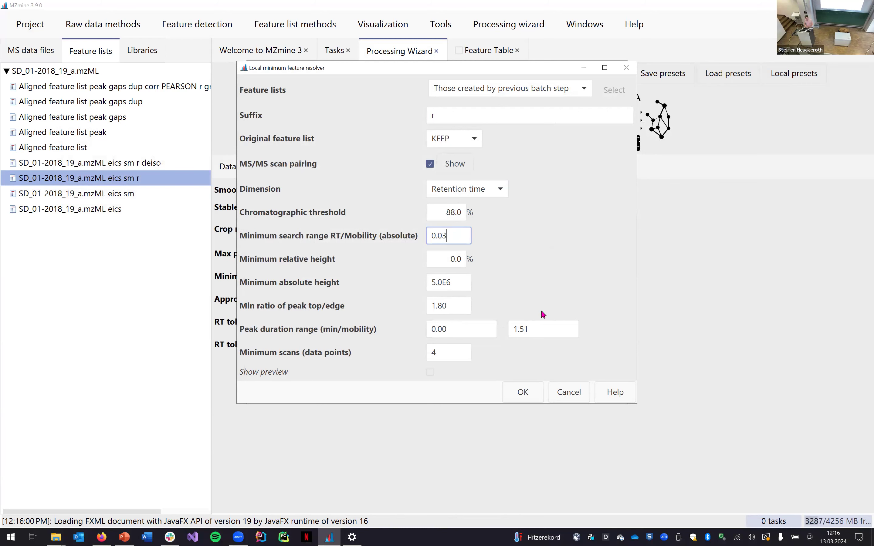
pyautogui.click(569, 392)
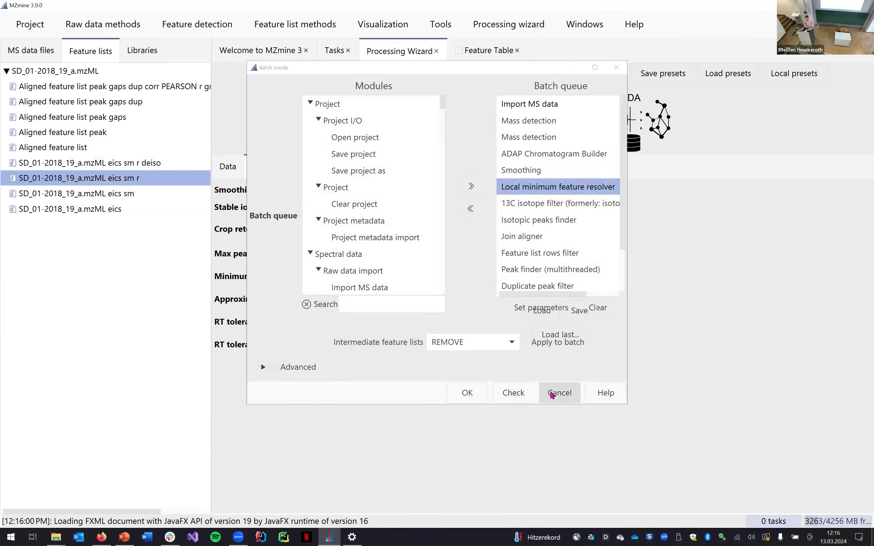
pyautogui.click(554, 392)
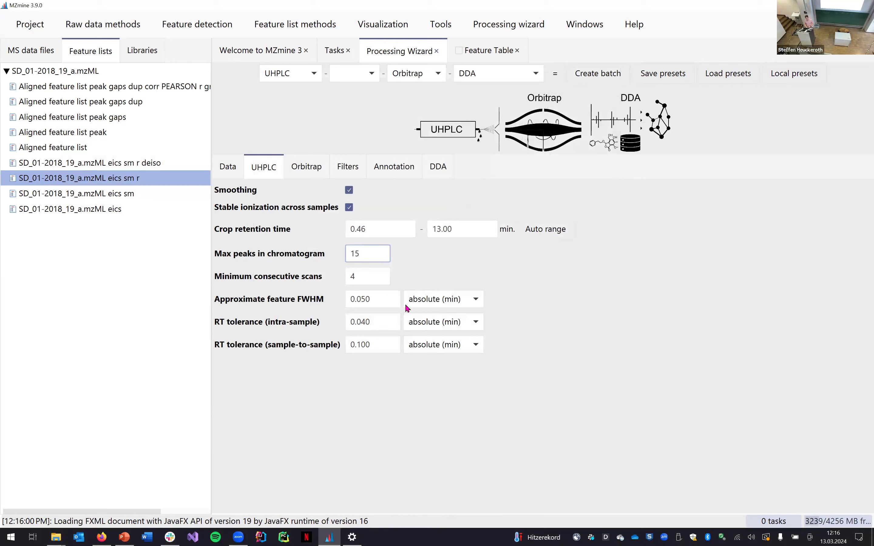
# - Set the approximate feature FWHM to 0.030 min and turn off smoothing in the UHPLC settings
pyautogui.moveTo(371, 300); pyautogui.dragTo(362, 299)
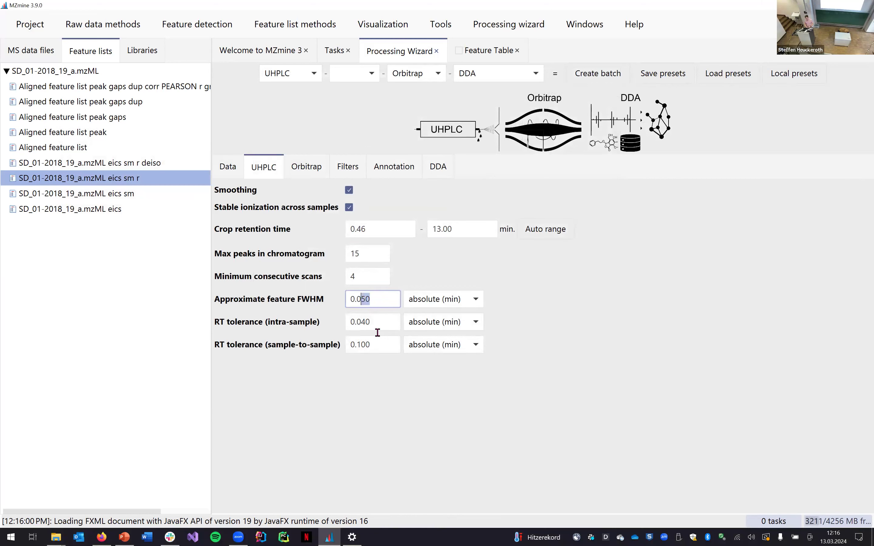
pyautogui.write('3')
pyautogui.click(367, 275)
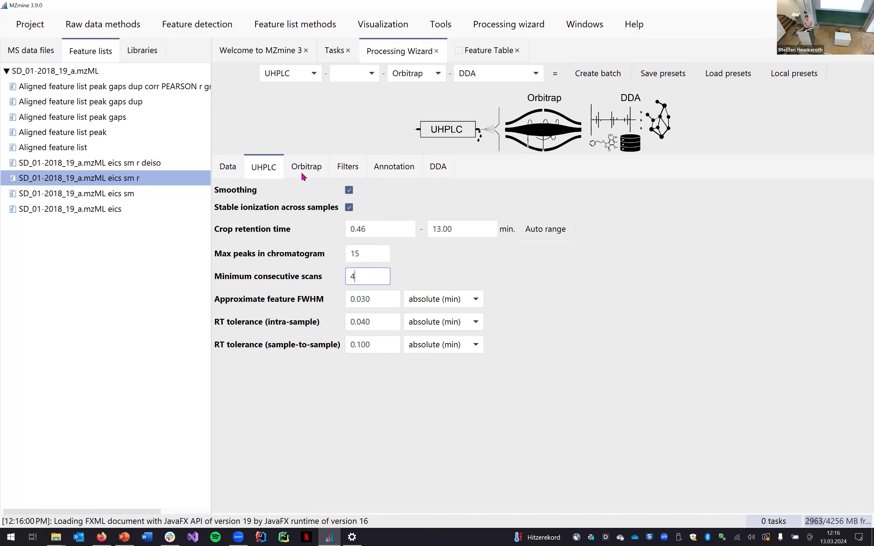
pyautogui.click(349, 190)
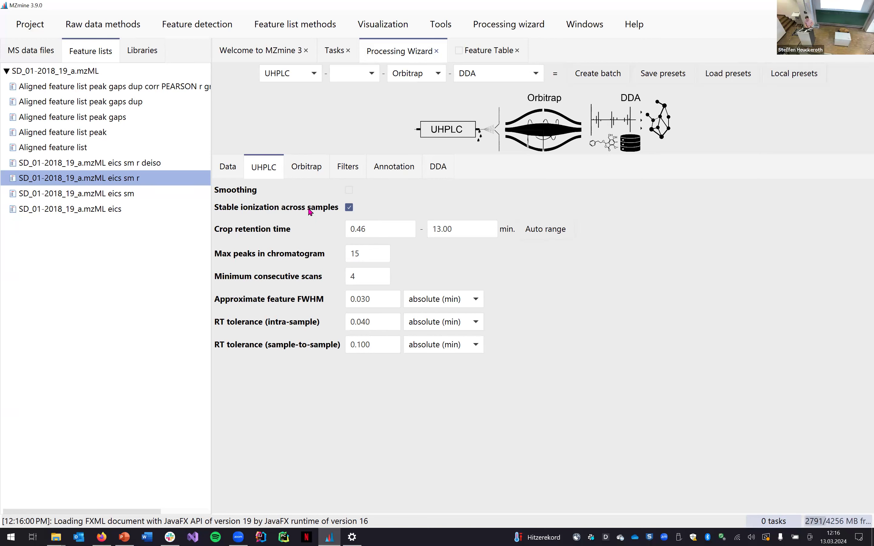
# - Set the original feature list handling to REMOVE in the wizard's filter settings
pyautogui.click(306, 168)
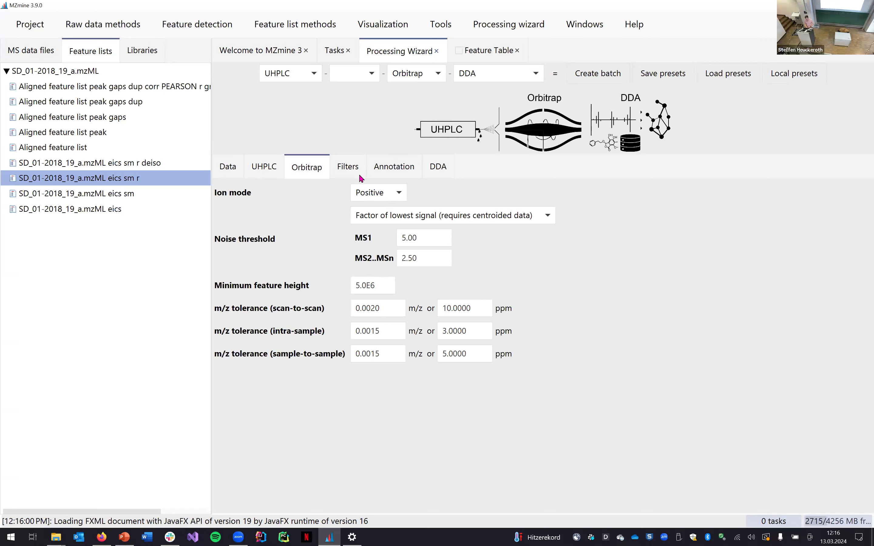
pyautogui.click(350, 165)
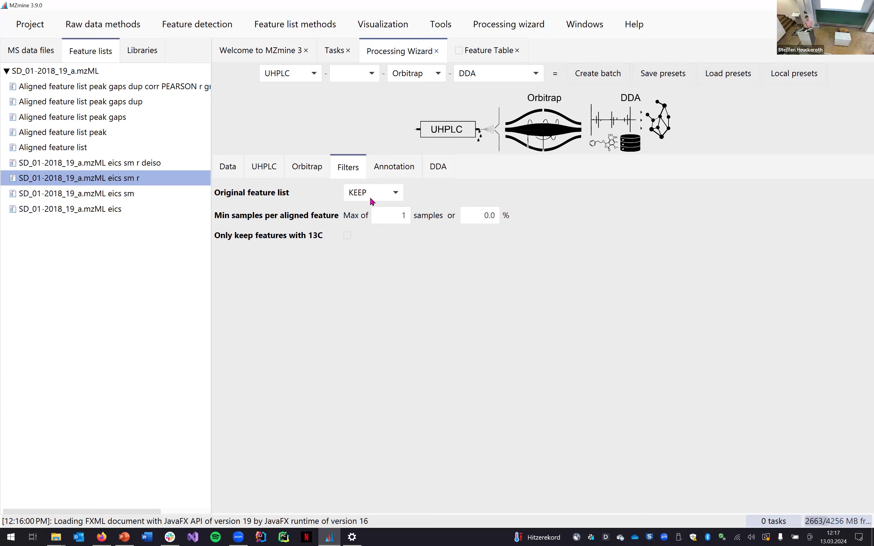
pyautogui.click(384, 194)
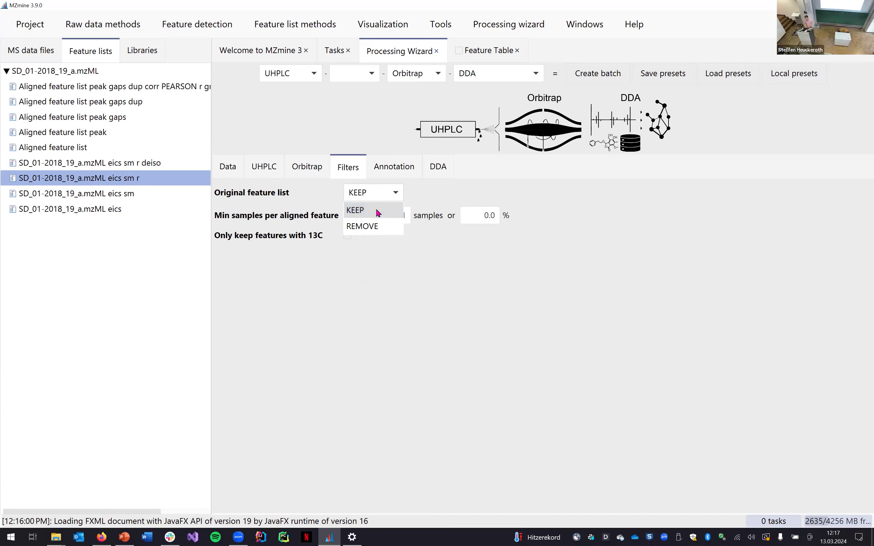
pyautogui.click(310, 194)
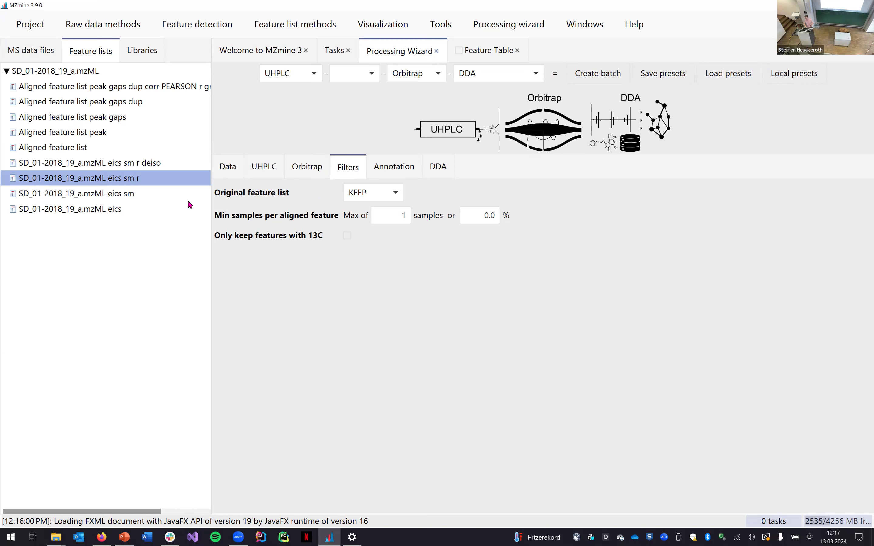
pyautogui.click(372, 192)
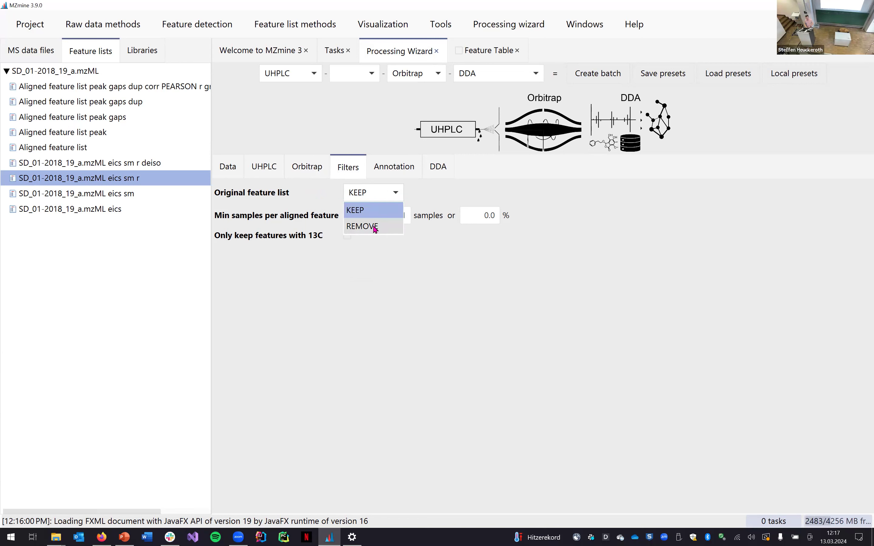
pyautogui.click(375, 227)
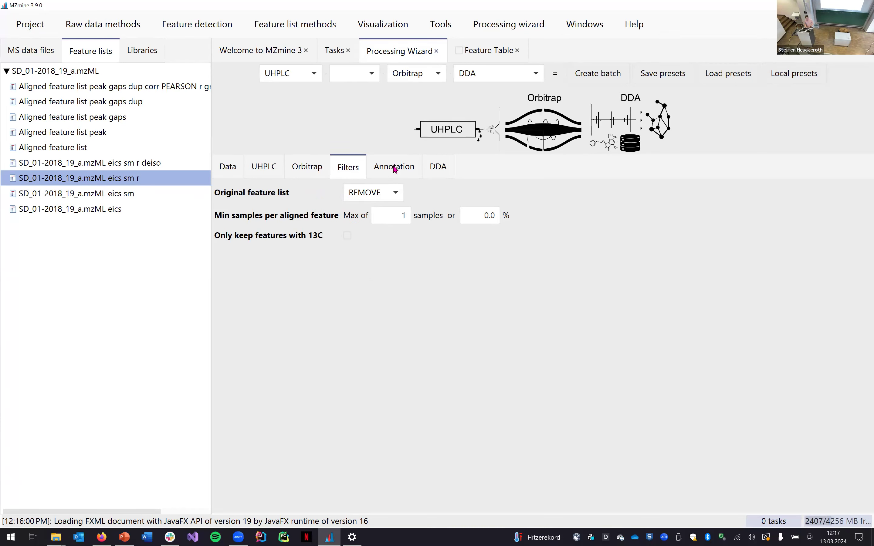
# - Review the wizard's annotation, Orbitrap, UHPLC and filter settings
pyautogui.click(403, 171)
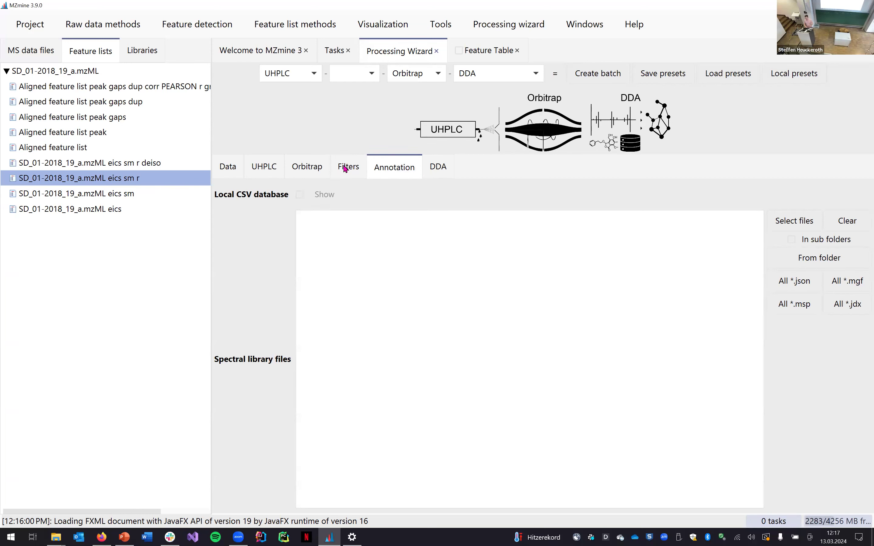
pyautogui.click(321, 171)
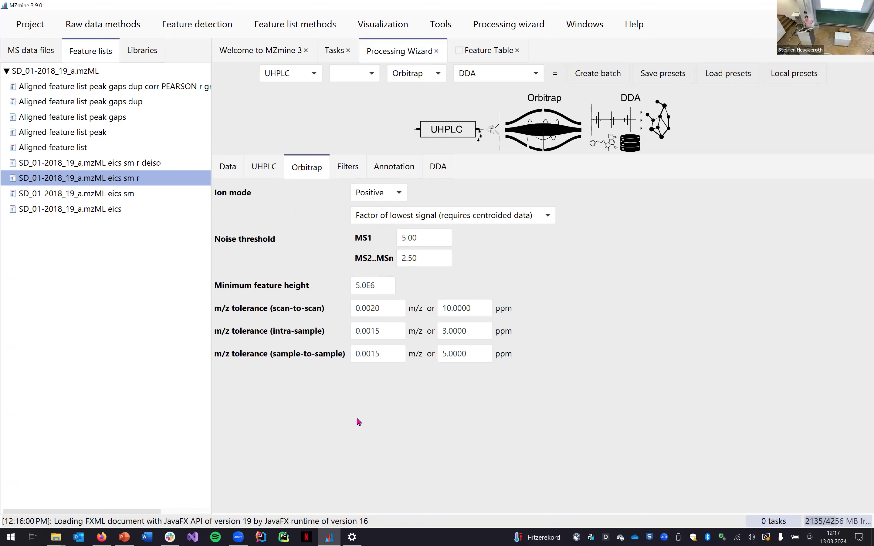
pyautogui.click(266, 169)
pyautogui.moveTo(383, 301); pyautogui.dragTo(345, 303)
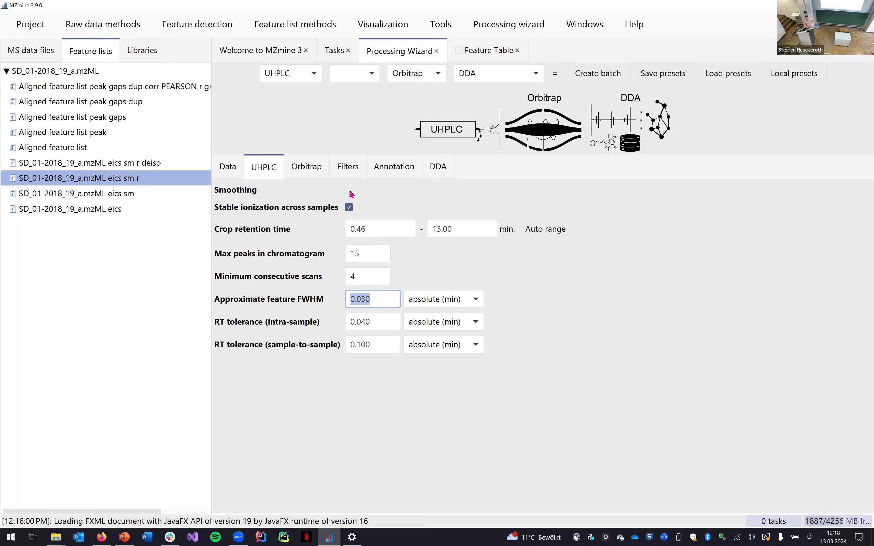
pyautogui.click(352, 169)
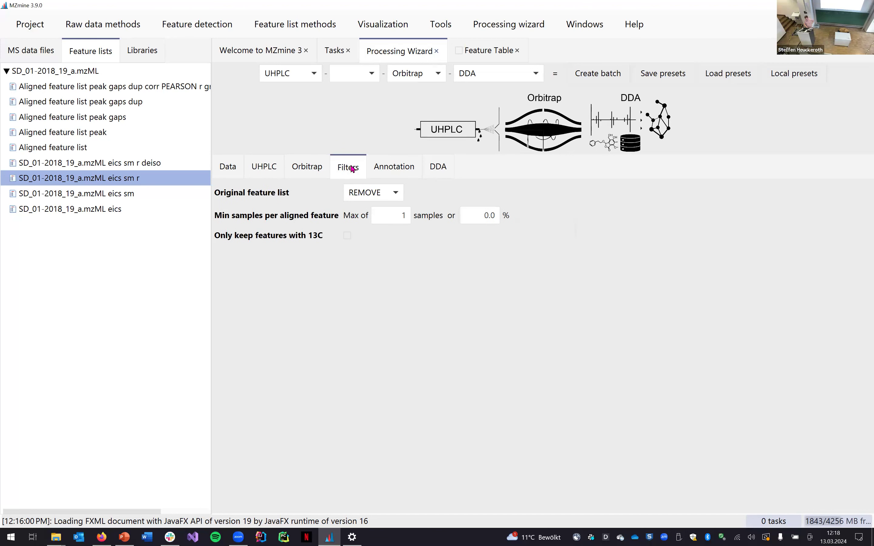
pyautogui.click(385, 172)
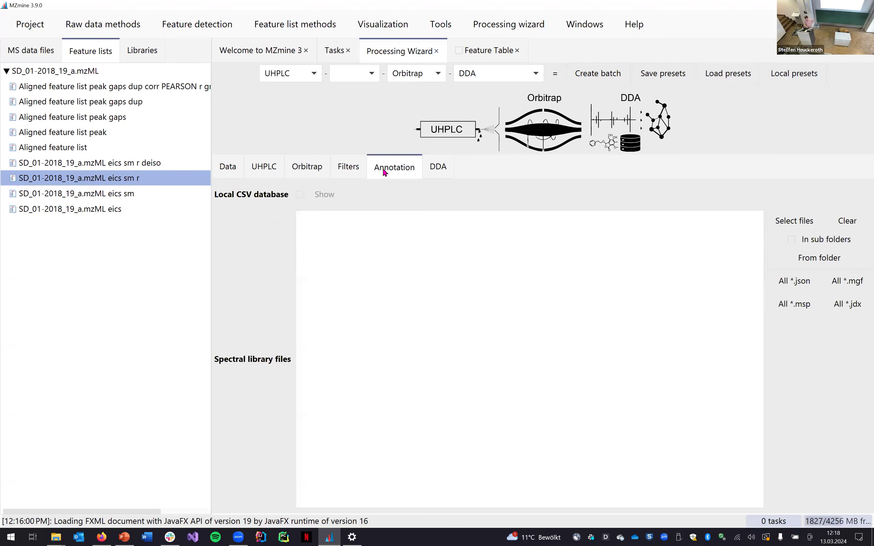
# - Enable the export path in the wizard's DDA settings and browse to D:\data\cologne for its location
pyautogui.click(437, 171)
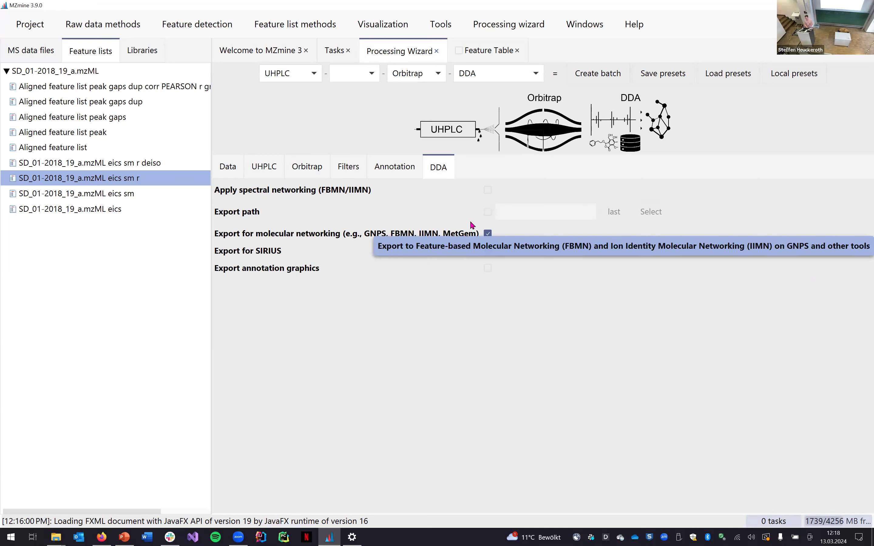
pyautogui.click(488, 213)
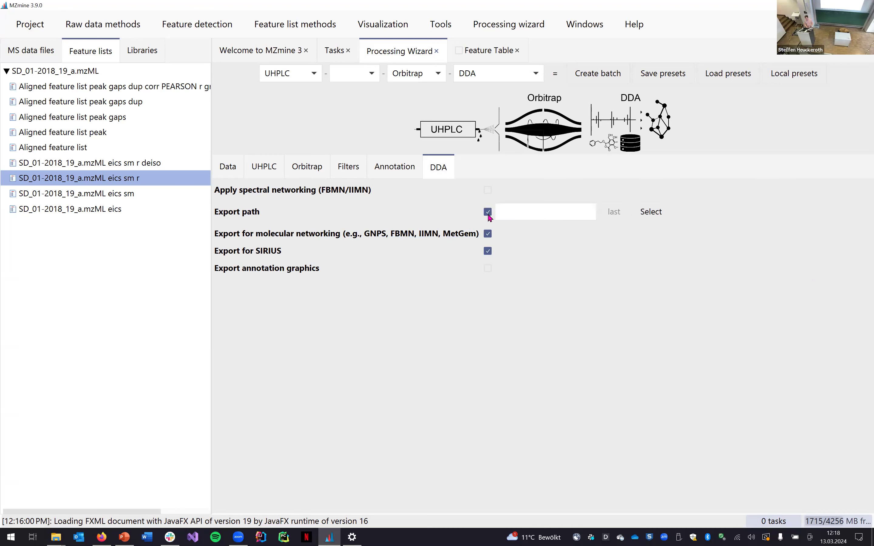
pyautogui.click(654, 219)
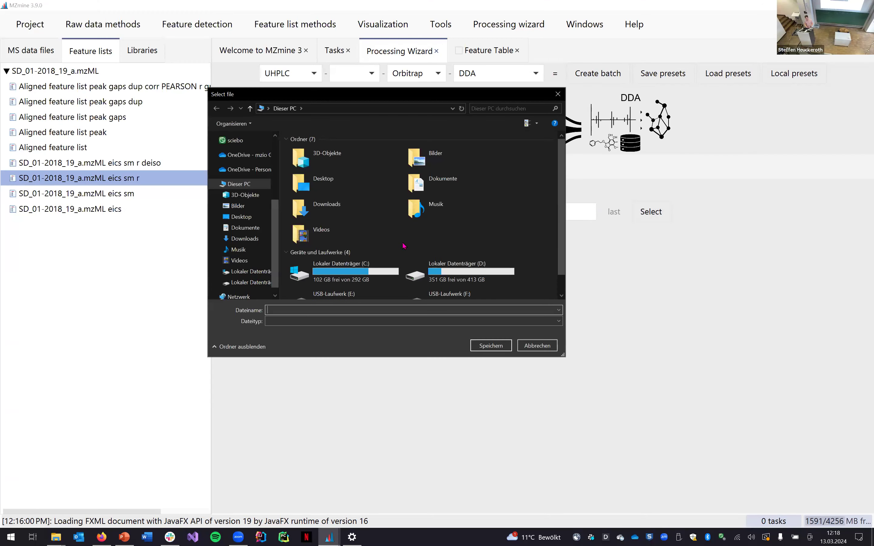
pyautogui.scroll(-1, 453, 246)
pyautogui.doubleClick(415, 254)
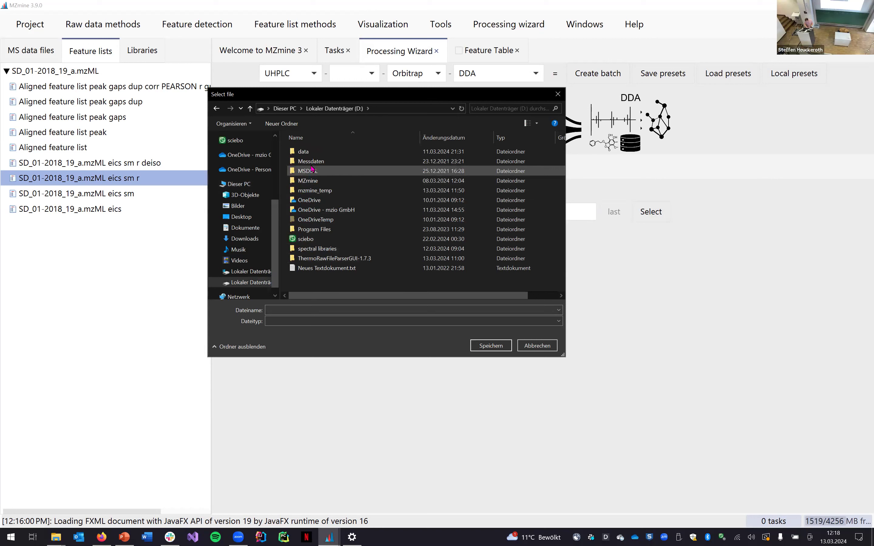
pyautogui.click(313, 152)
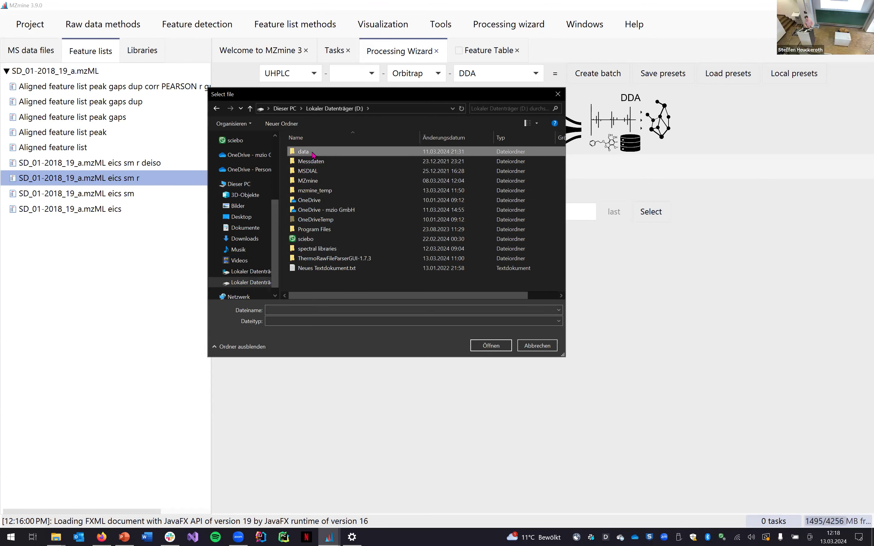
pyautogui.doubleClick(346, 156)
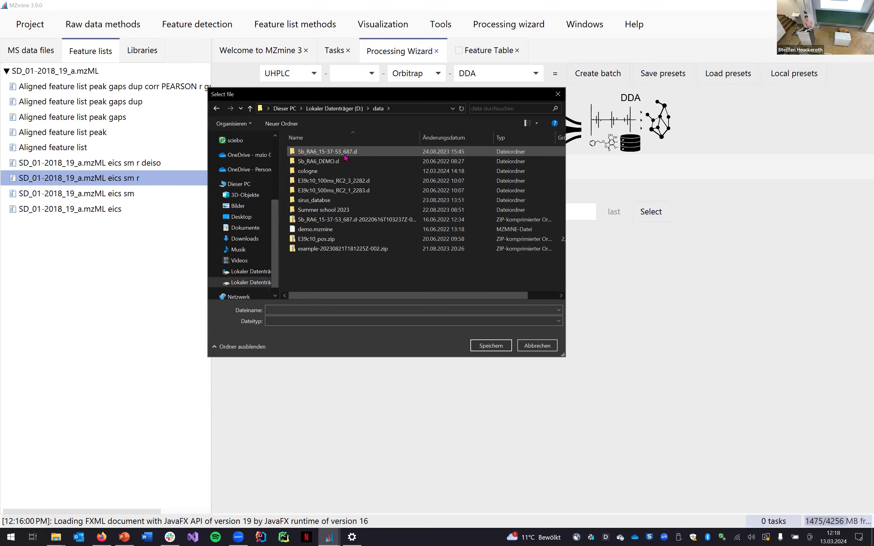
pyautogui.doubleClick(335, 173)
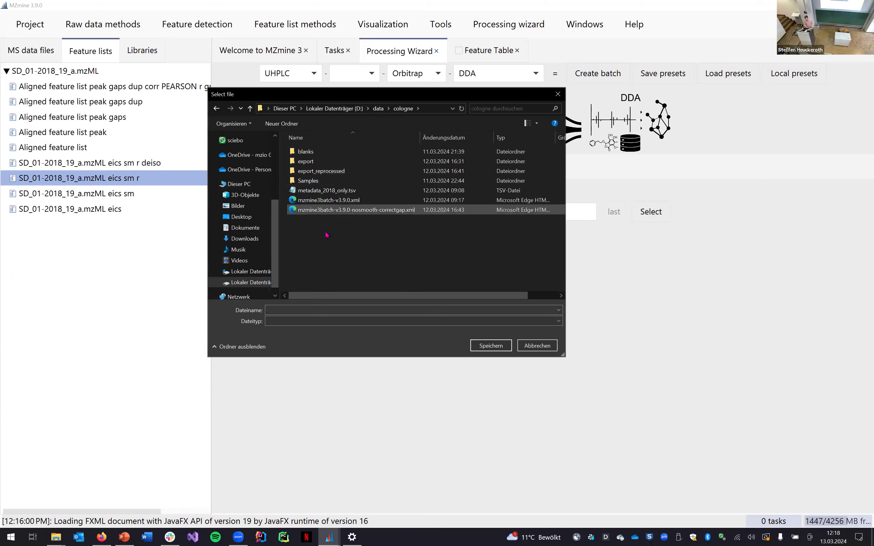
# - Create a new folder named handson inside the cologne folder and open it
pyautogui.click(320, 161)
pyautogui.click(320, 172)
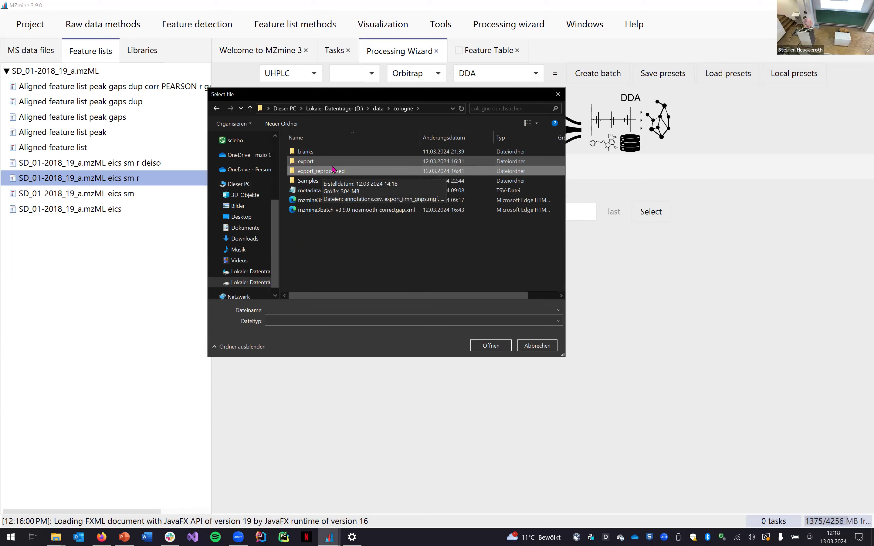
pyautogui.click(336, 236)
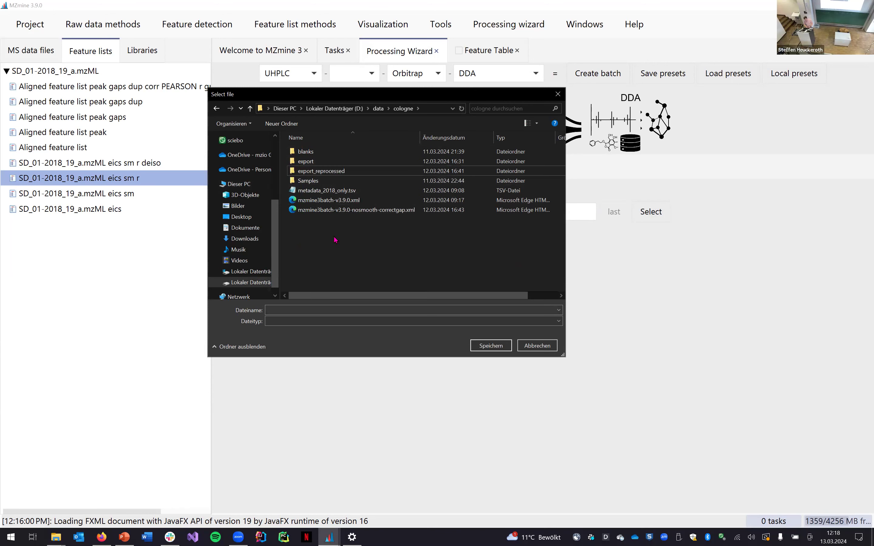
pyautogui.click(290, 127)
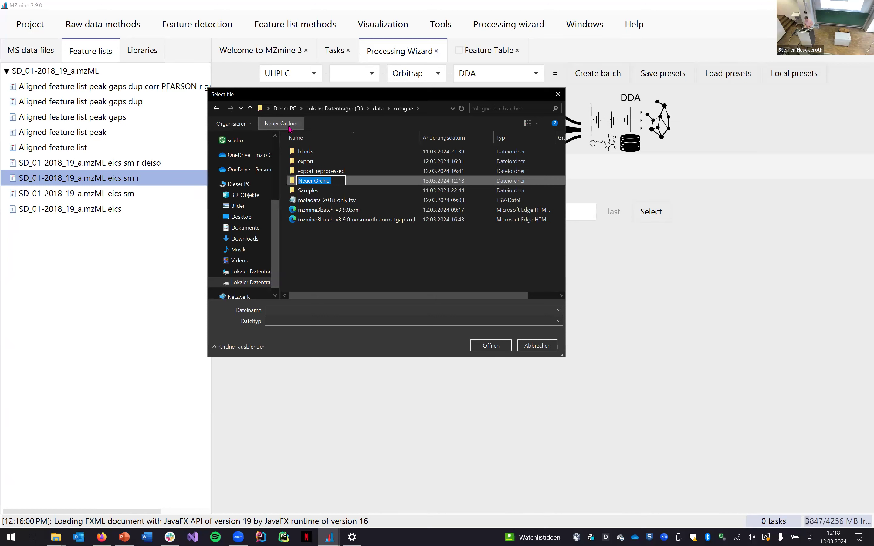
pyautogui.write('hands')
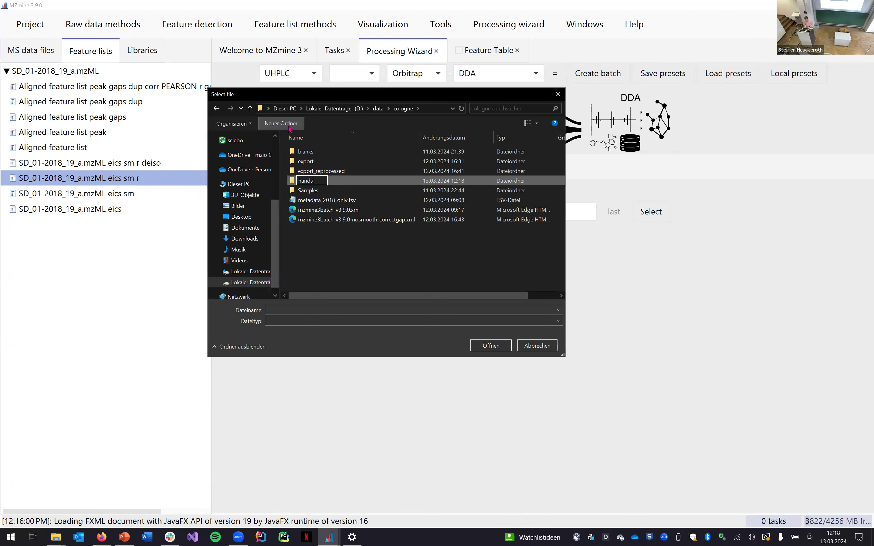
pyautogui.write('on')
pyautogui.press('Return')
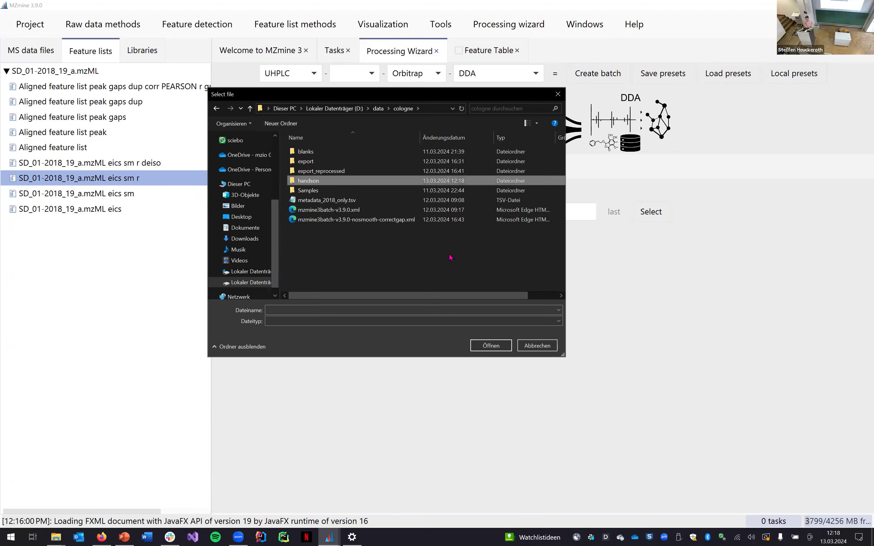
pyautogui.press('Return')
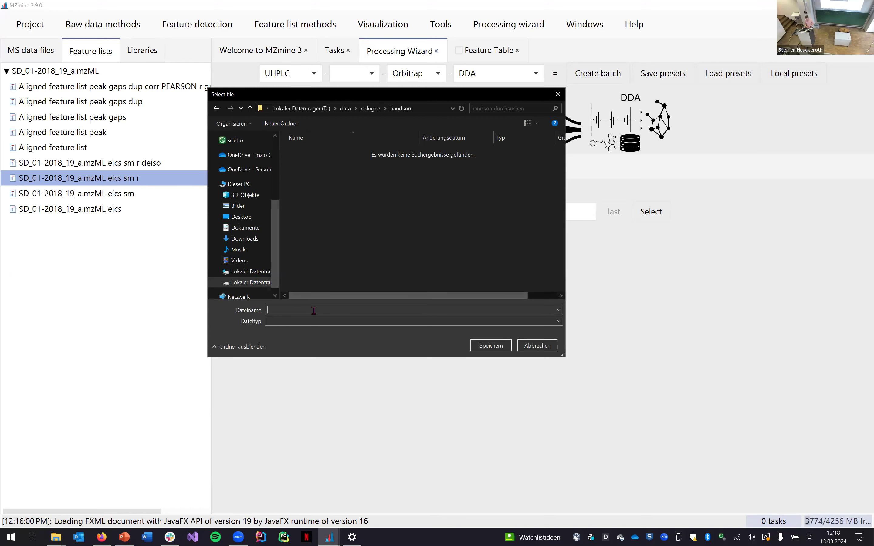
# - Set the export file name to export in the handson folder and accept it as the export path
pyautogui.click(314, 311)
pyautogui.write('export')
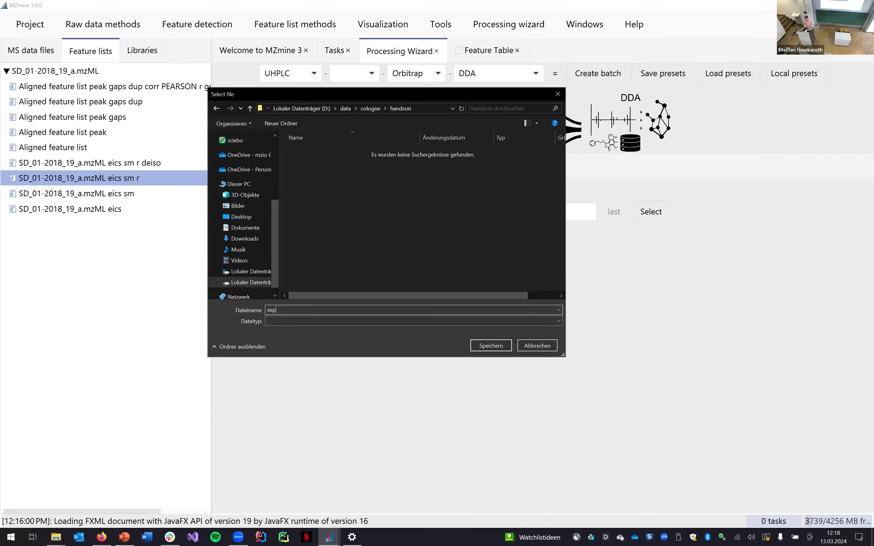
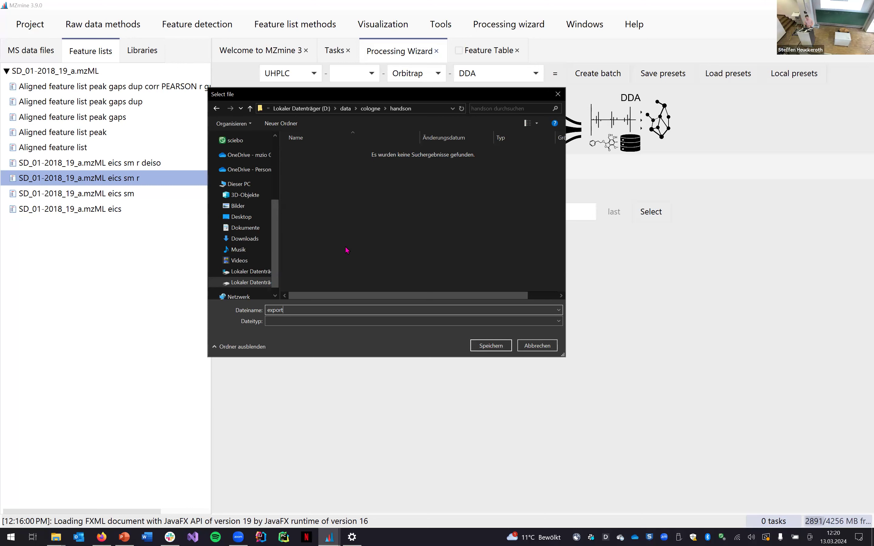
pyautogui.click(488, 346)
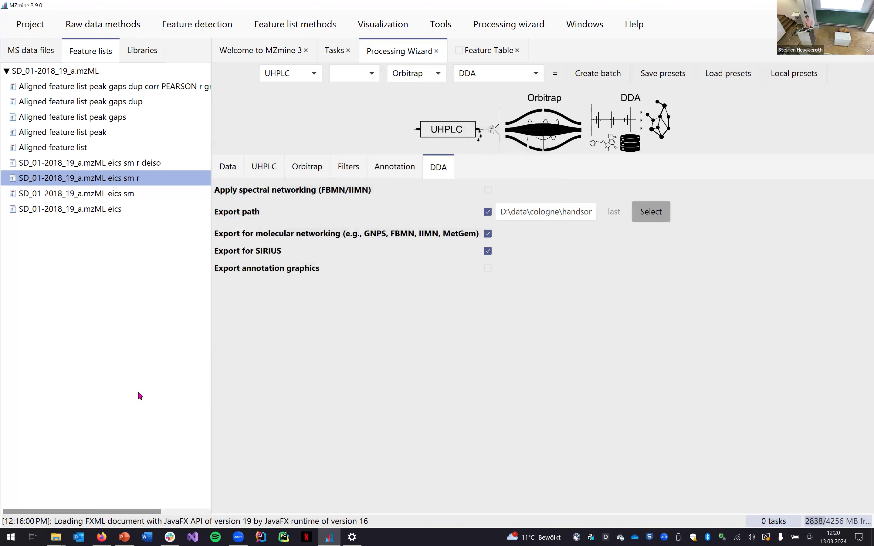
# - Open the Local minimum feature resolver and show its preview
pyautogui.hotkey('ctrl', 'space')
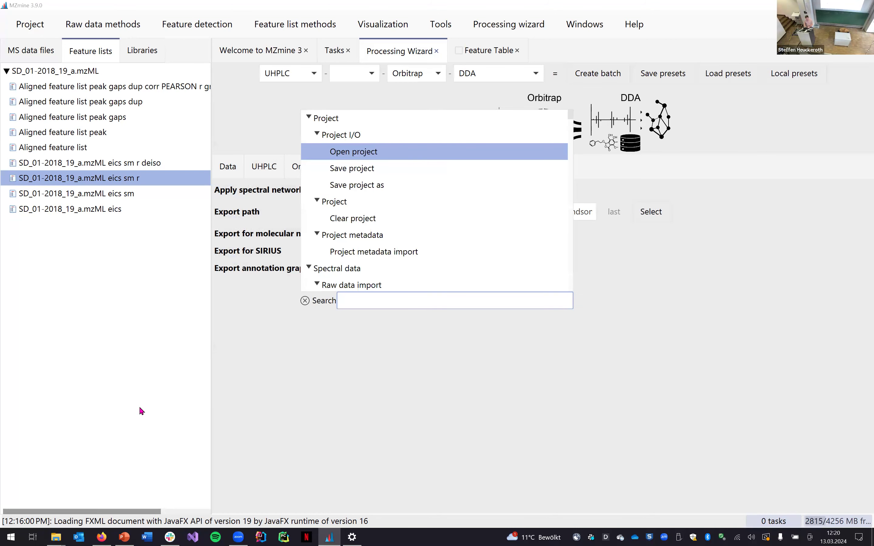
pyautogui.write('loca')
pyautogui.press('Return')
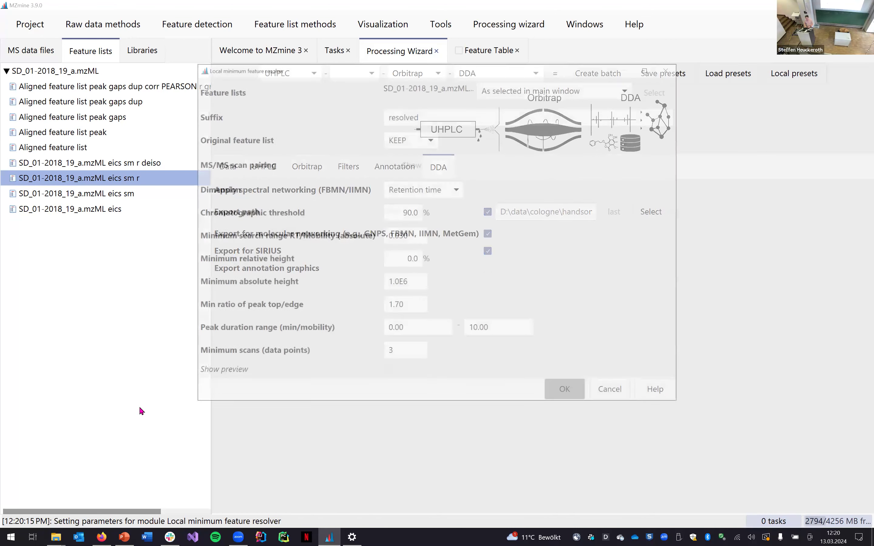
pyautogui.click(388, 372)
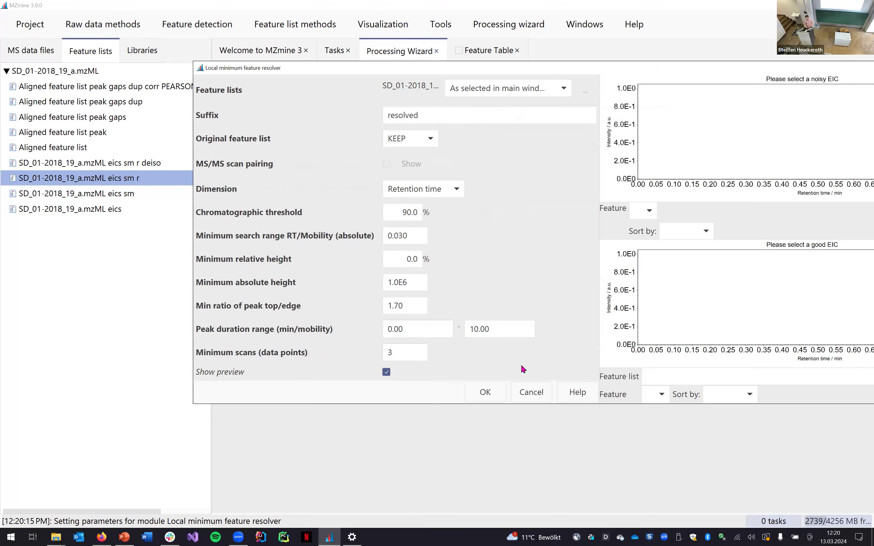
pyautogui.moveTo(643, 67); pyautogui.dragTo(479, 106)
# - Preview the SD_01-2018_19_a.mzML eics feature list as the good EIC source, sorted by Intensity
pyautogui.click(640, 416)
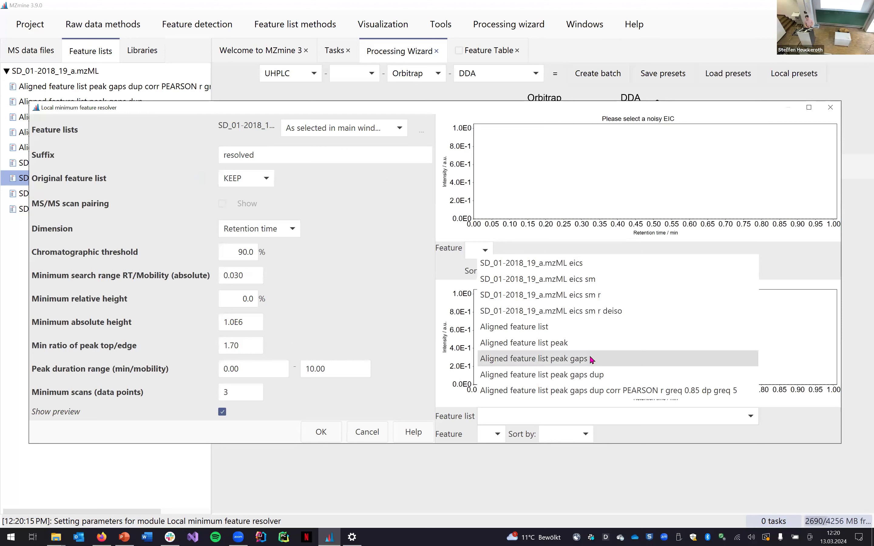
pyautogui.click(591, 269)
pyautogui.click(540, 436)
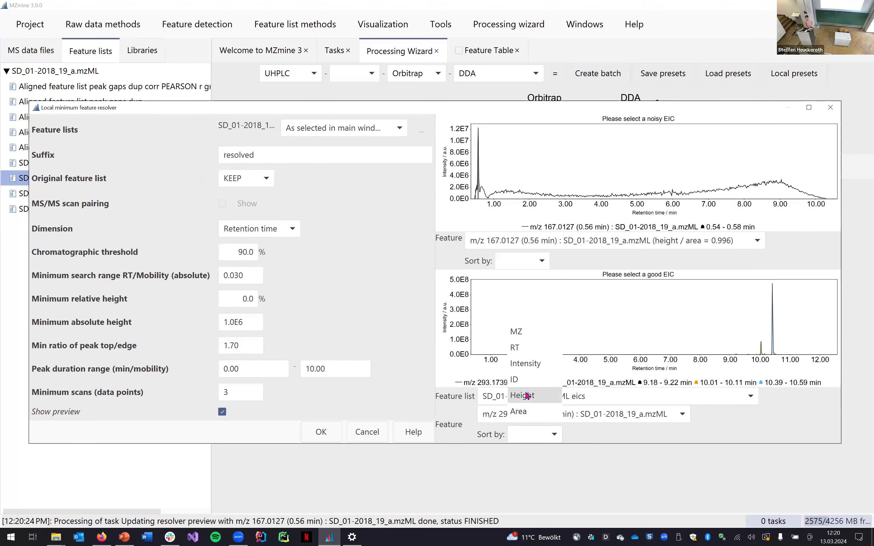
pyautogui.click(532, 366)
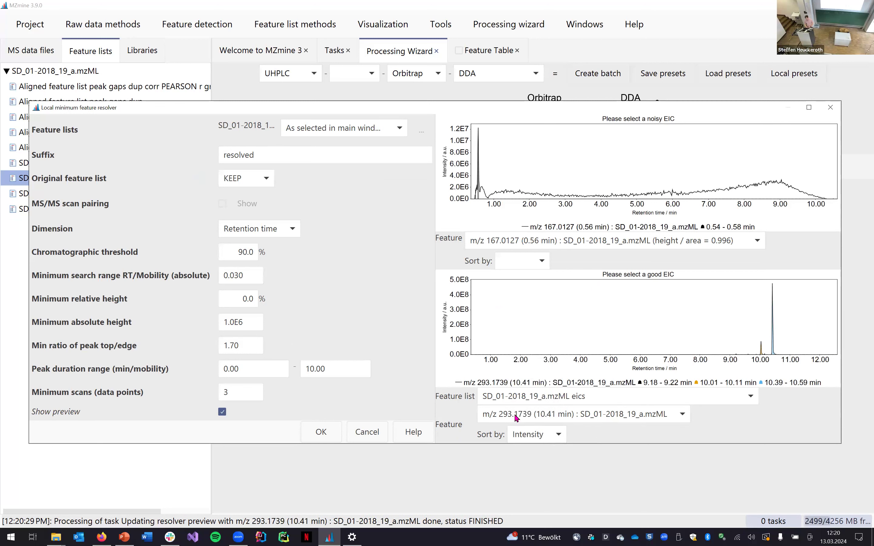
# - Go through the good EIC preview of the intensity-sorted features up to m/z 221.1171 and examine how their peaks are resolved
pyautogui.click(250, 317)
pyautogui.click(657, 395)
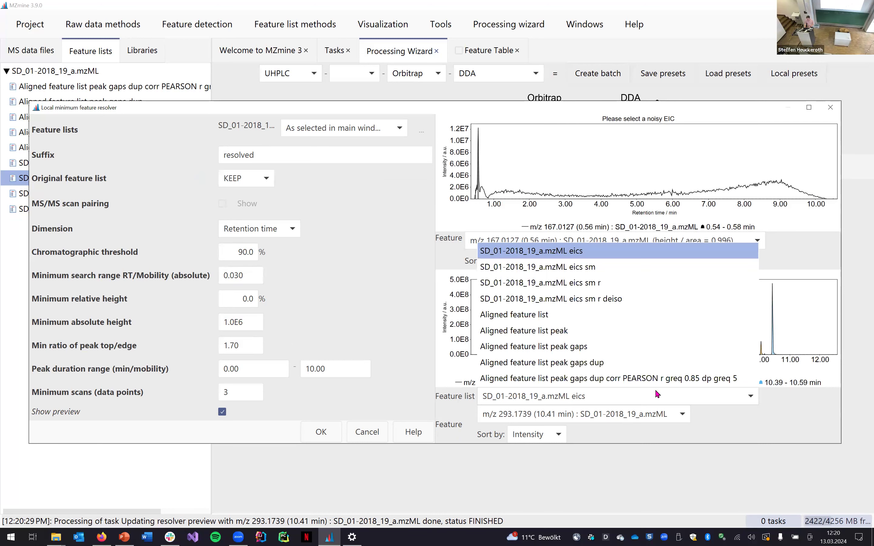
pyautogui.click(661, 414)
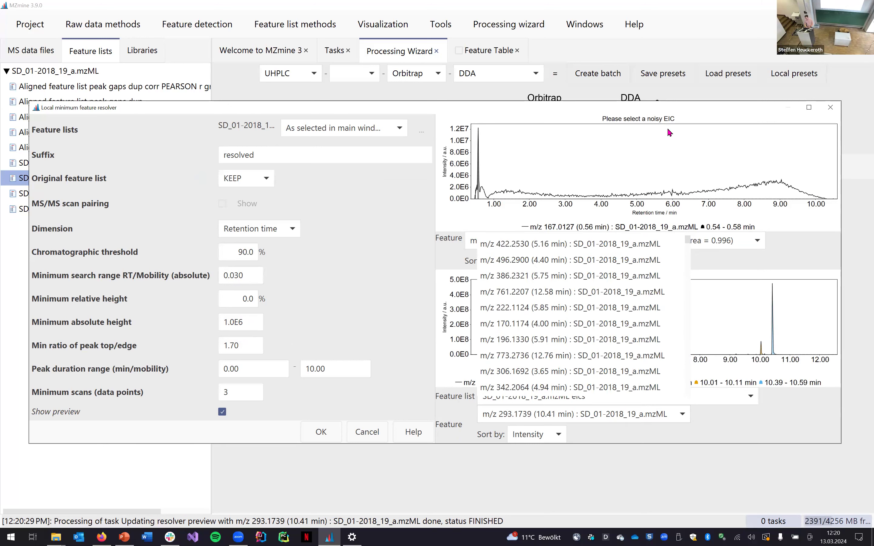
pyautogui.click(665, 103)
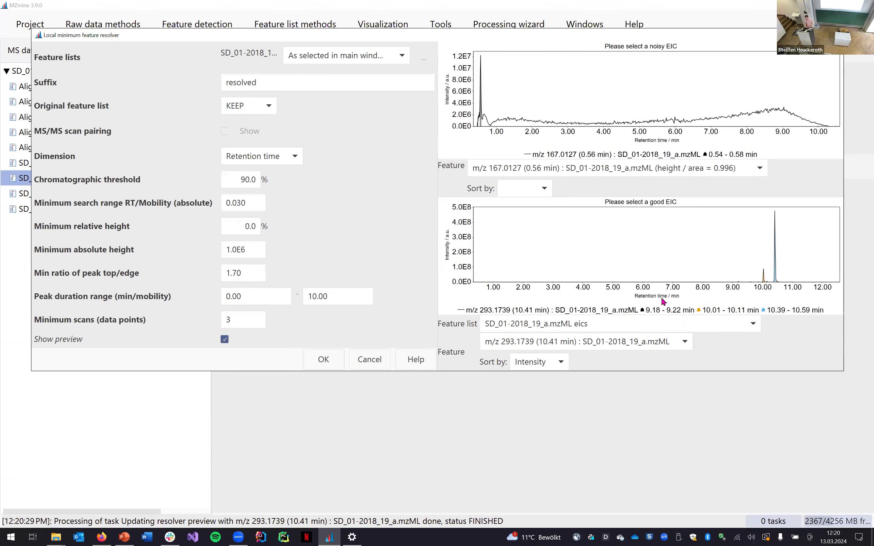
pyautogui.moveTo(665, 103); pyautogui.dragTo(667, 30)
pyautogui.click(679, 343)
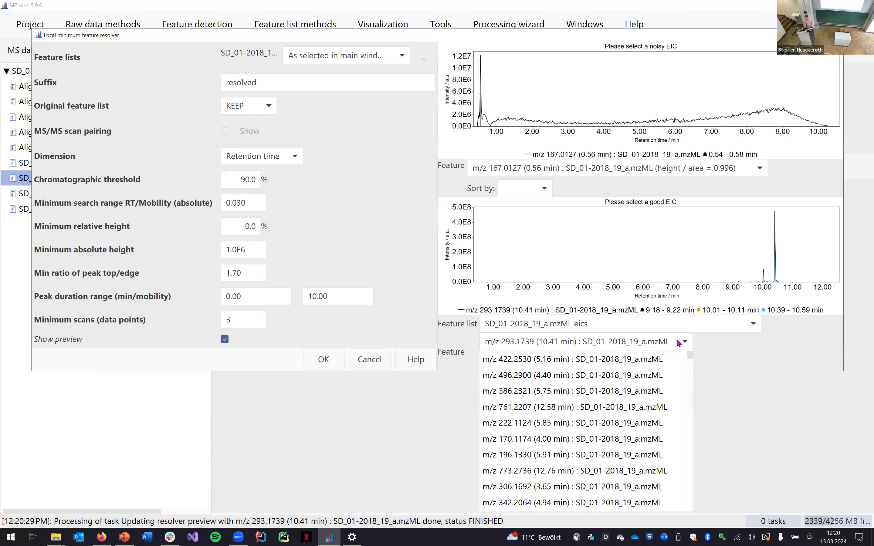
pyautogui.press('Down')
pyautogui.press('Down')
pyautogui.press('Down')
pyautogui.press('Down')
pyautogui.press('Down')
pyautogui.press('Down')
pyautogui.press('Down')
pyautogui.press('Down')
pyautogui.press('Down')
pyautogui.press('Down')
pyautogui.press('Down')
pyautogui.press('Down')
pyautogui.press('Up')
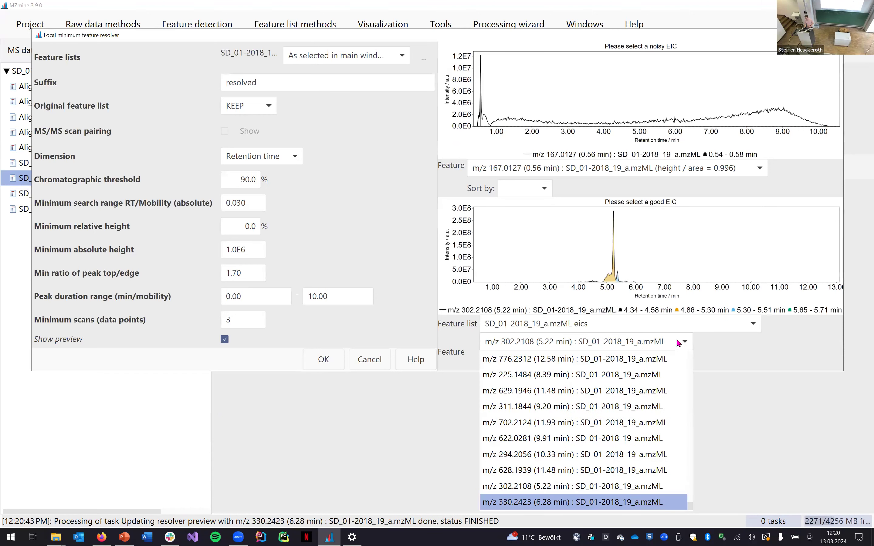
pyautogui.press('Up')
pyautogui.press('Up')
pyautogui.press('Up')
pyautogui.press('Up')
pyautogui.press('Up')
pyautogui.press('Up')
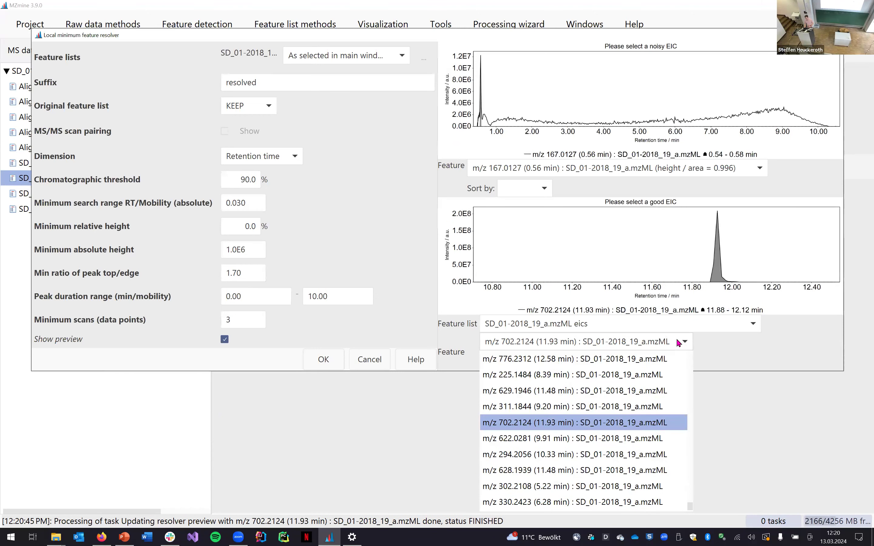
pyautogui.press('Up')
pyautogui.press('Up')
pyautogui.press('Up')
pyautogui.press('Up')
pyautogui.press('Up')
pyautogui.press('Up')
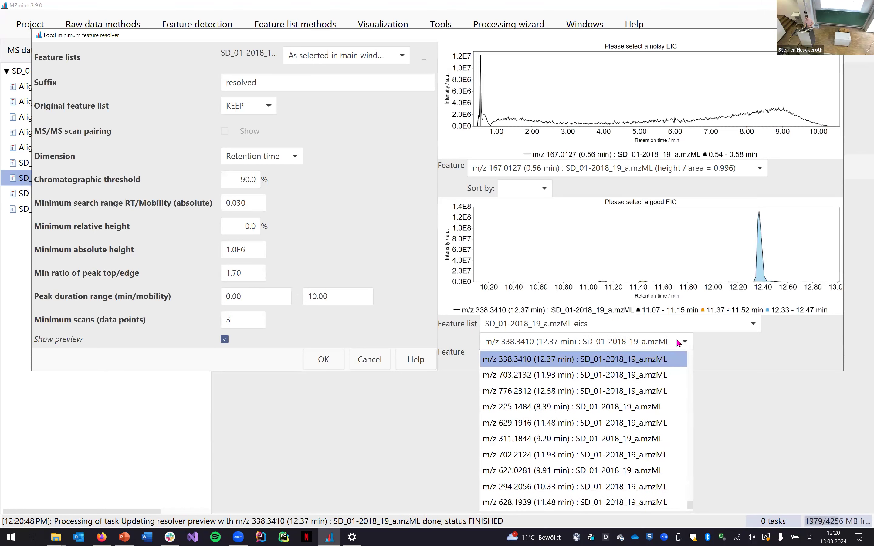
pyautogui.press('Up')
pyautogui.press('Up')
pyautogui.press('Up')
pyautogui.press('Up')
pyautogui.press('Up')
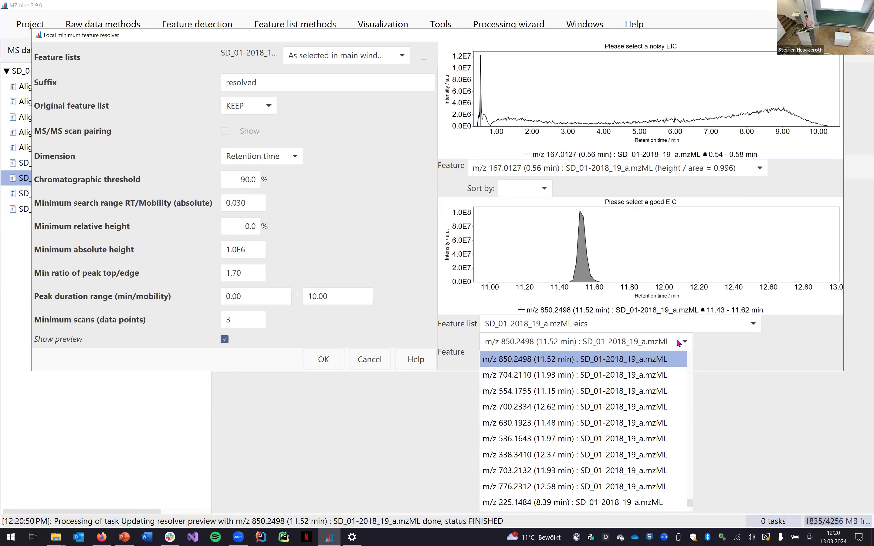
pyautogui.press('Up')
pyautogui.press('Up')
pyautogui.press('Up')
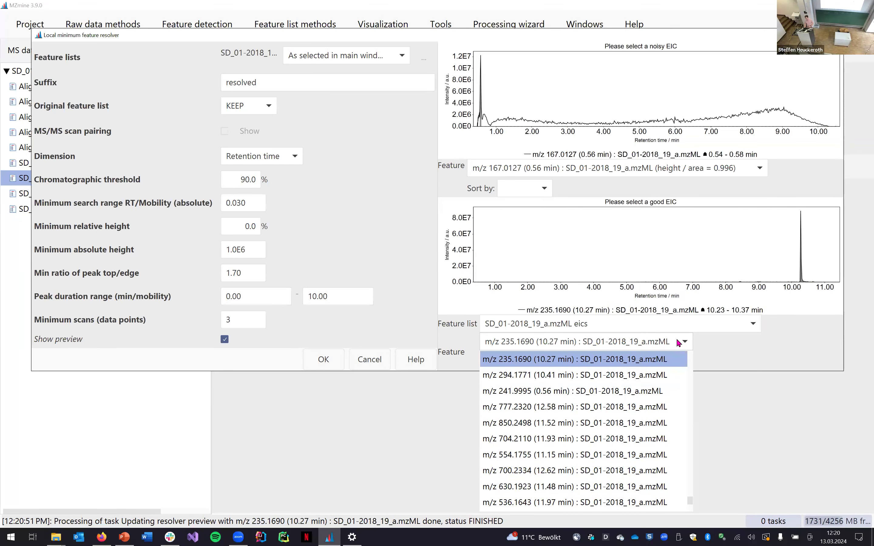
pyautogui.press('Up')
# - Examine the small peak at about 10.16 min beside the main peak in the m/z 221.1171 chromatogram
pyautogui.moveTo(779, 238); pyautogui.dragTo(840, 282)
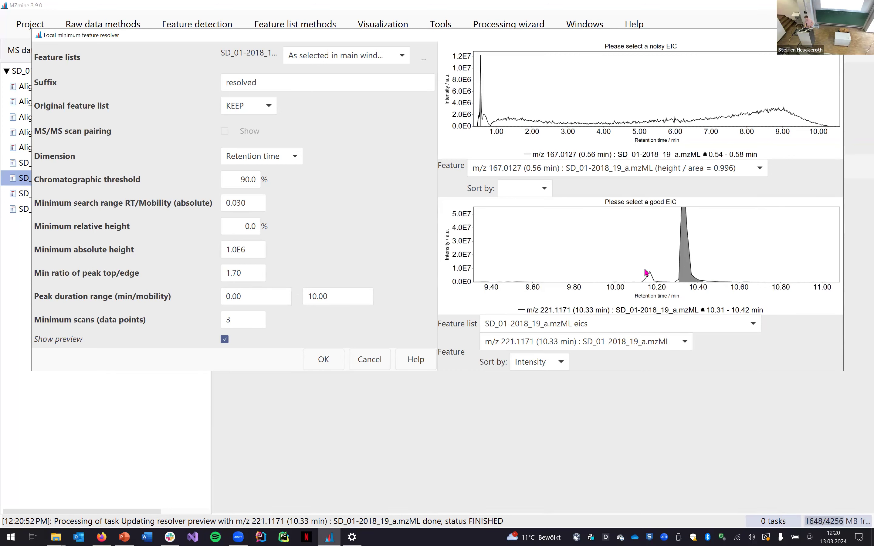
pyautogui.moveTo(624, 258); pyautogui.dragTo(679, 283)
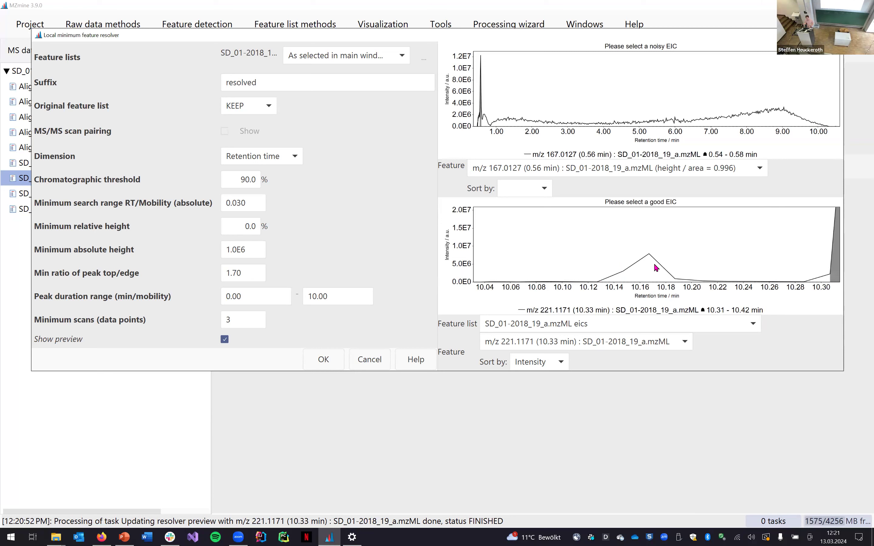
pyautogui.moveTo(679, 234); pyautogui.dragTo(661, 315)
# - Go through the intensity-sorted good EIC features from m/z 221.1171 to m/z 225.1484 and examine how their peaks are resolved
pyautogui.click(663, 342)
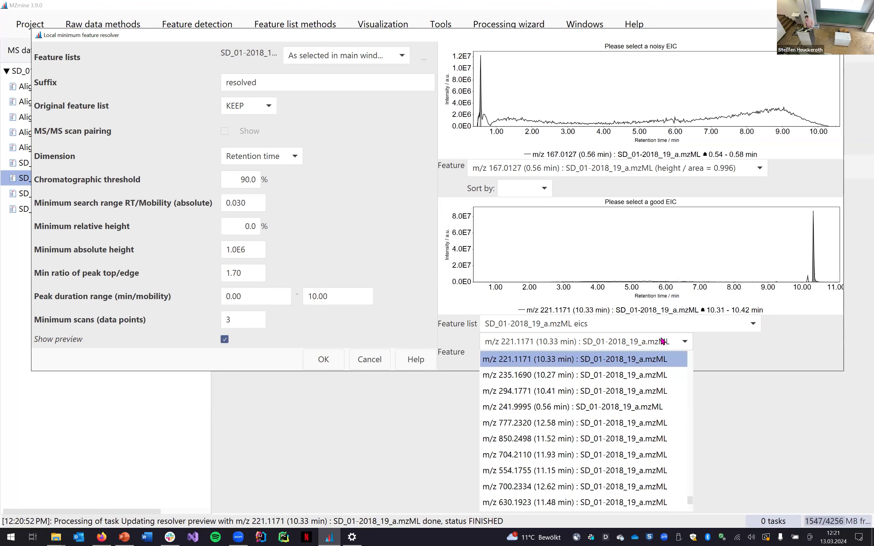
pyautogui.click(673, 343)
pyautogui.click(675, 343)
pyautogui.press('Down')
pyautogui.press('Down')
pyautogui.press('Down')
pyautogui.press('Down')
pyautogui.press('Down')
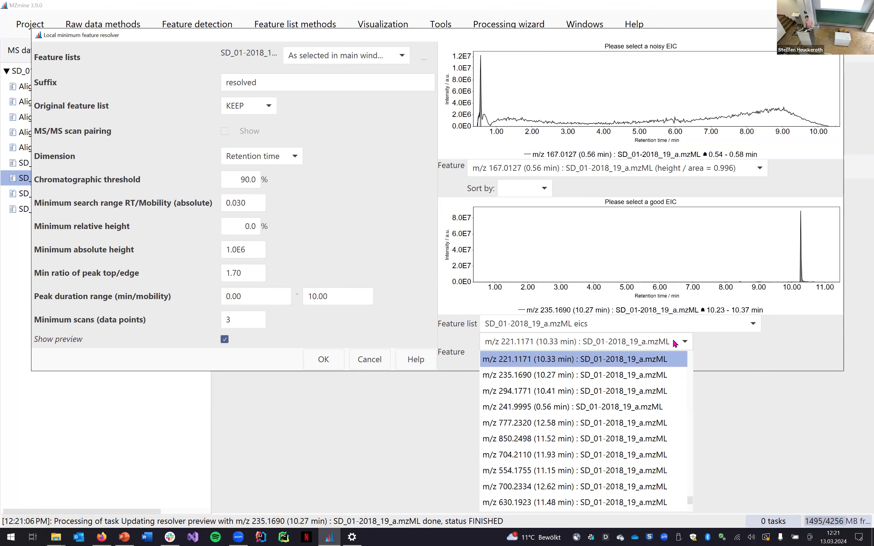
pyautogui.press('Down')
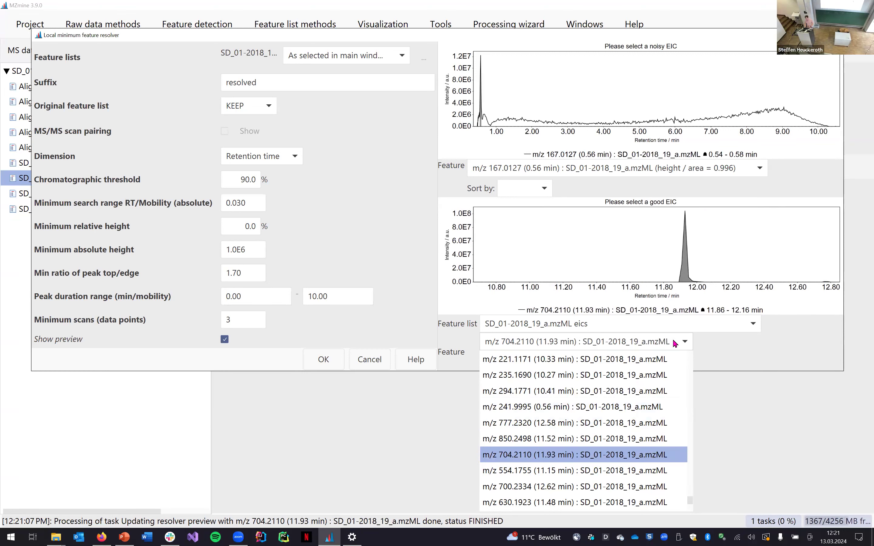
pyautogui.press('Down')
pyautogui.press('Down')
pyautogui.press('Down')
pyautogui.press('Down')
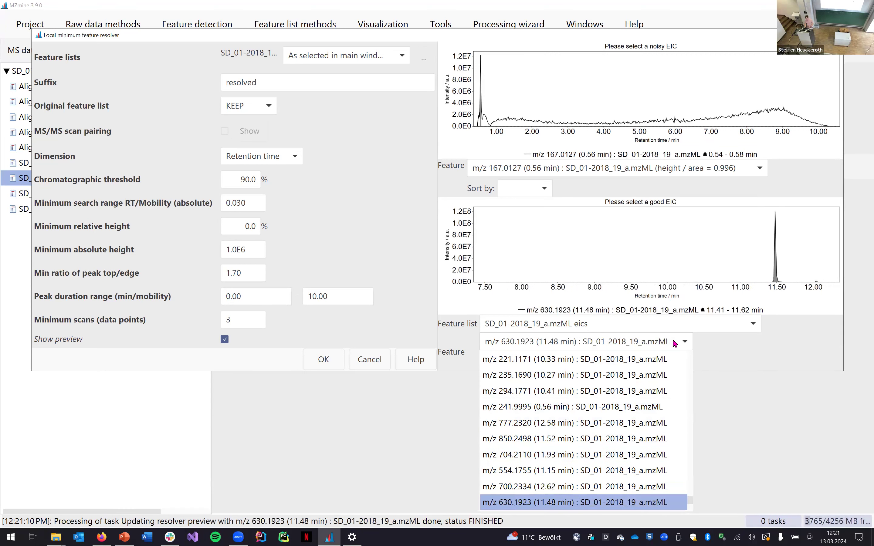
pyautogui.press('Down')
pyautogui.press('Down')
pyautogui.press('Down')
pyautogui.press('Down')
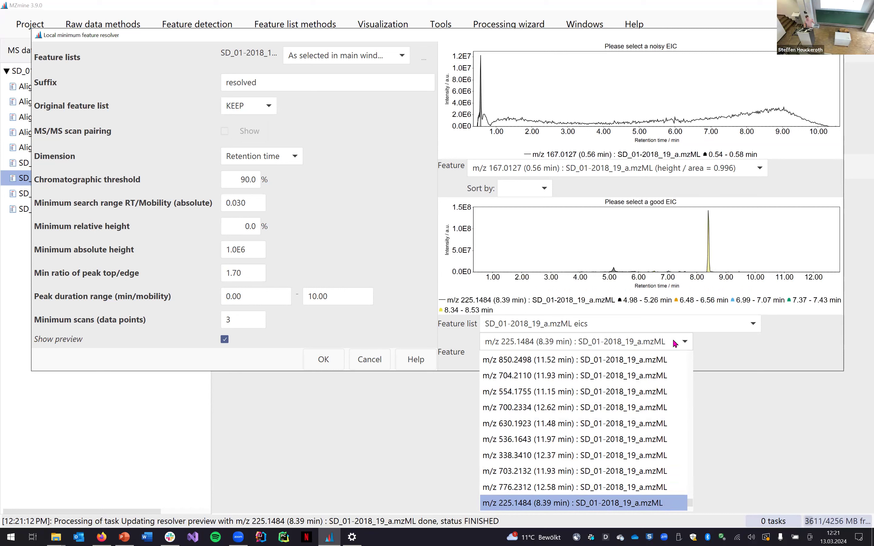
pyautogui.press('Down')
pyautogui.press('Up')
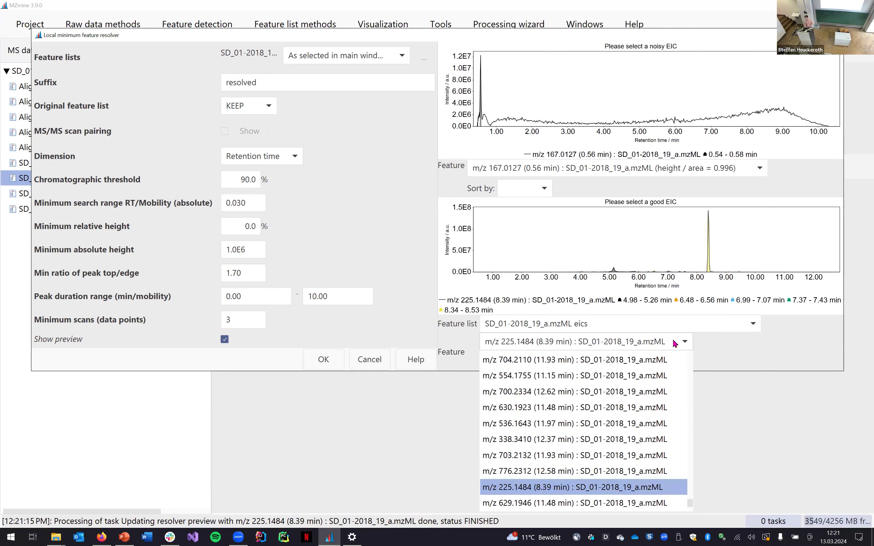
pyautogui.press('Return')
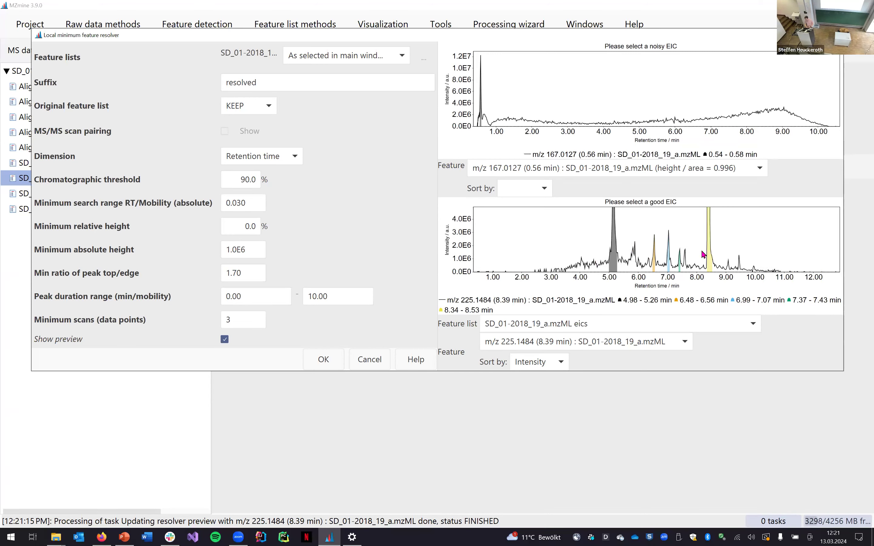
# - Examine the low-intensity resolved peaks between about 6 and 9.5 min and the baseline noise in the m/z 225.1484 chromatogram
pyautogui.moveTo(633, 219); pyautogui.dragTo(753, 314)
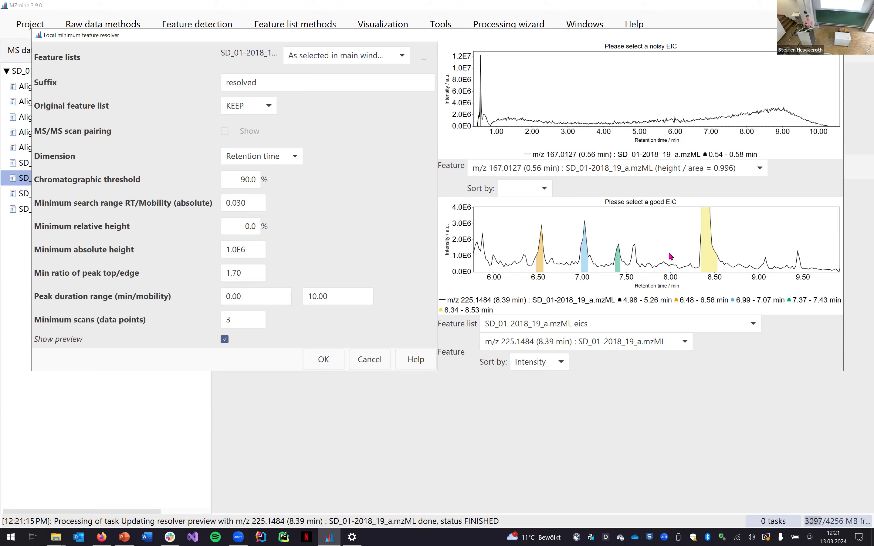
pyautogui.doubleClick(685, 242)
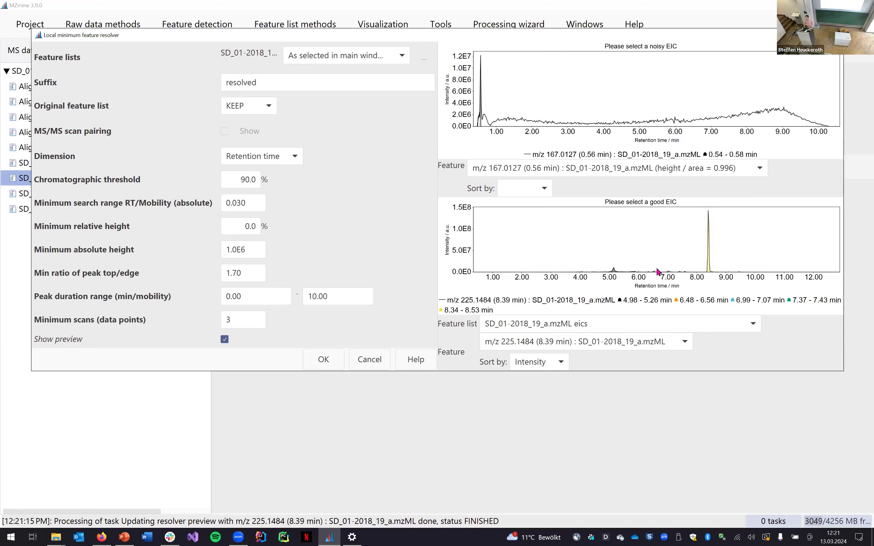
pyautogui.moveTo(473, 249); pyautogui.dragTo(458, 203)
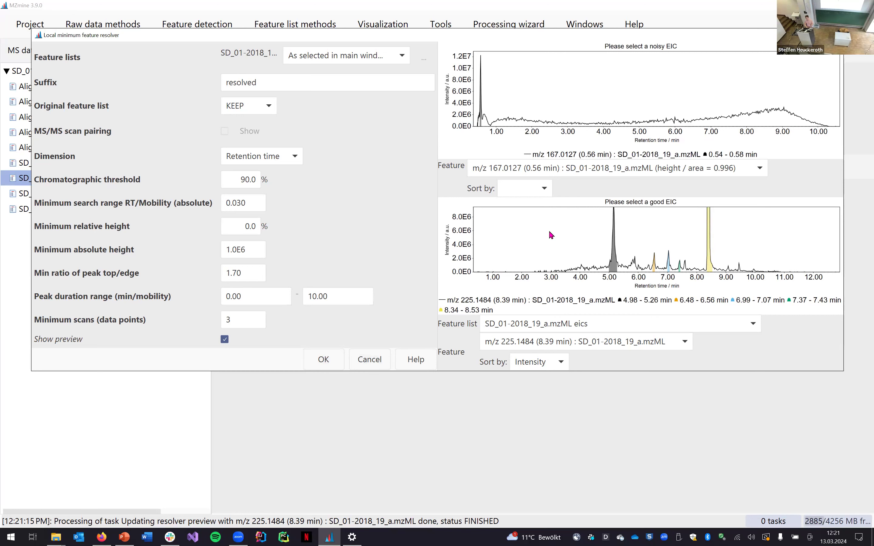
# - Go through the earliest-eluting features in the noisy EIC preview, then examine the low-intensity signal of m/z 167.0127
pyautogui.click(582, 171)
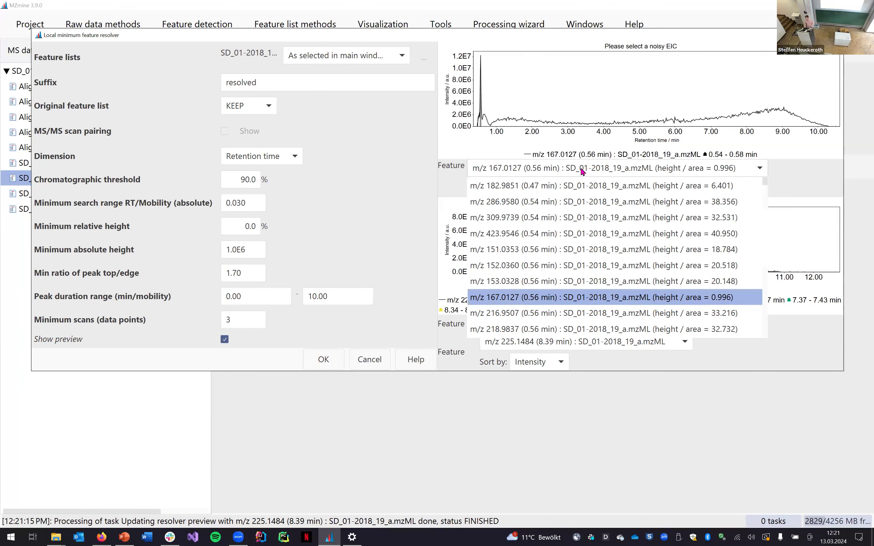
pyautogui.press('Down')
pyautogui.press('Up')
pyautogui.press('Up')
pyautogui.press('Up')
pyautogui.press('Up')
pyautogui.press('Up')
pyautogui.press('Up')
pyautogui.press('Up')
pyautogui.press('Up')
pyautogui.press('Down')
pyautogui.press('Down')
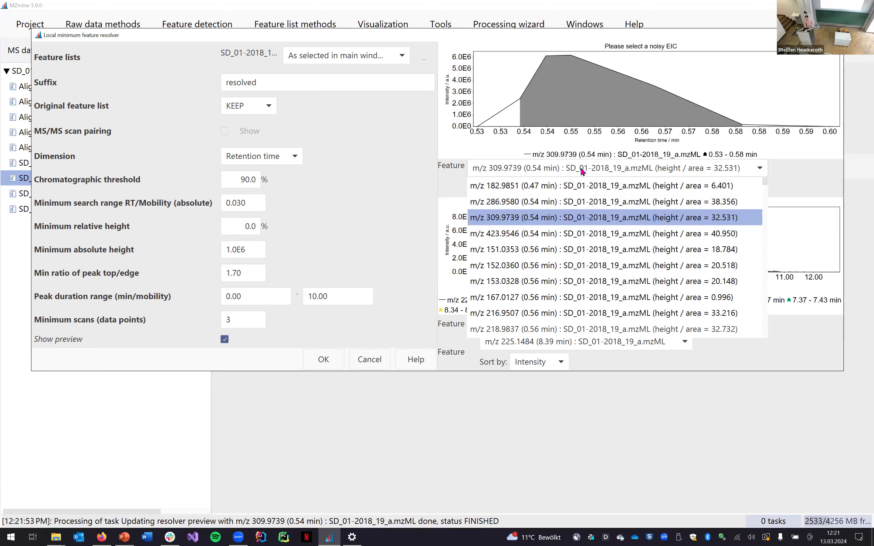
pyautogui.click(663, 300)
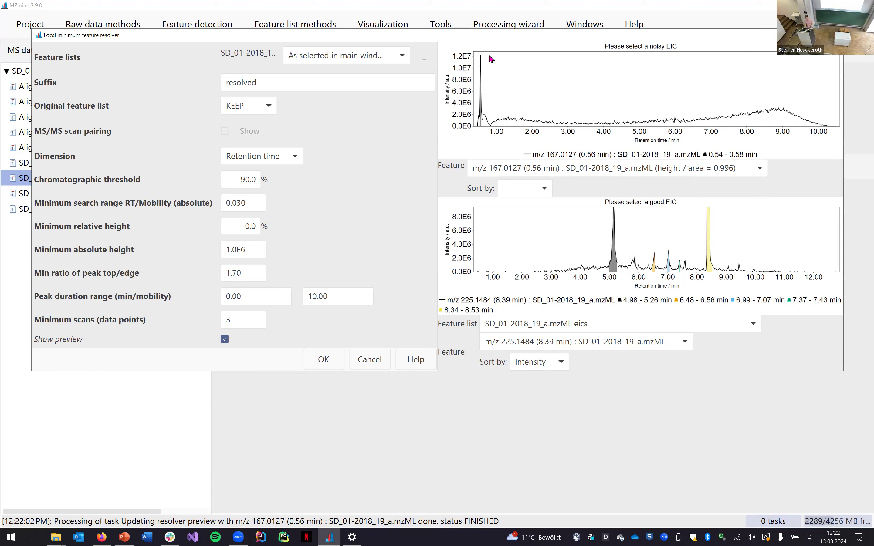
pyautogui.scroll(4, 465, 86)
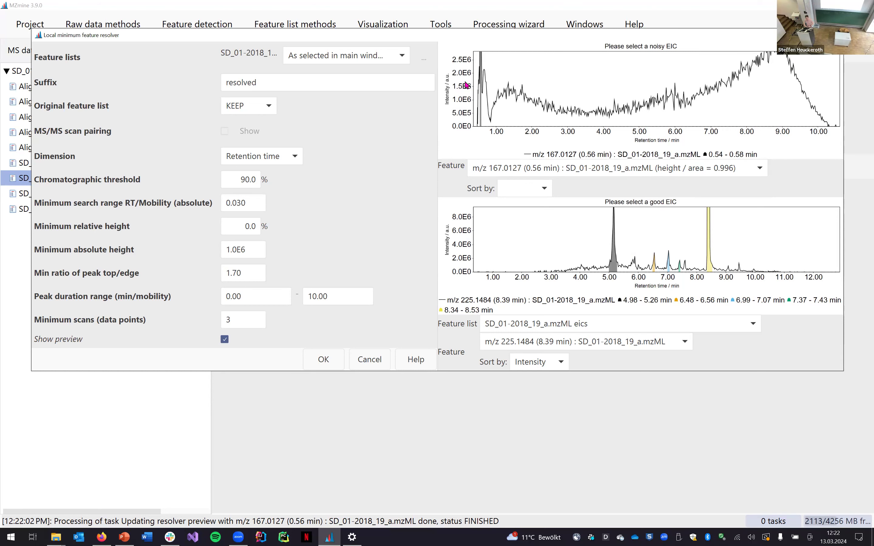
# - Examine how m/z 286.9580 and m/z 249.1230 are resolved in the noisy EIC preview, and close the resolver without applying it
pyautogui.click(624, 165)
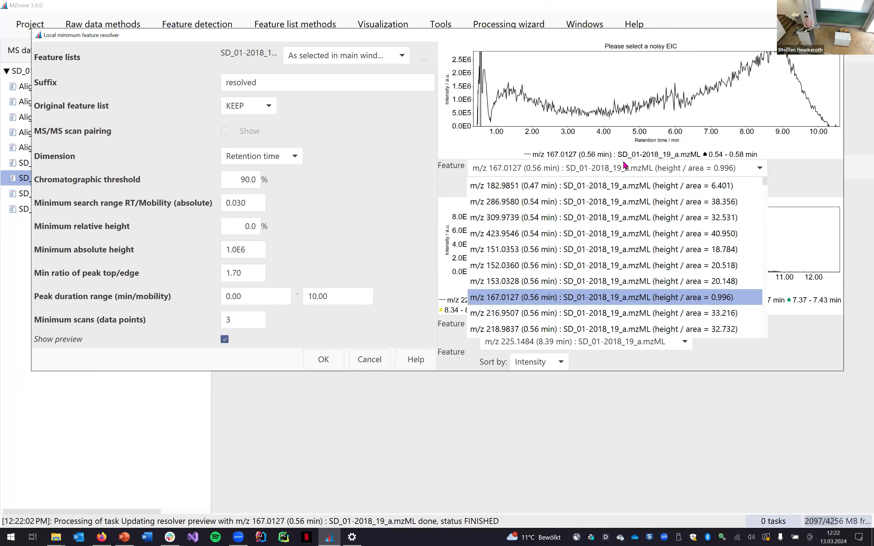
pyautogui.click(673, 203)
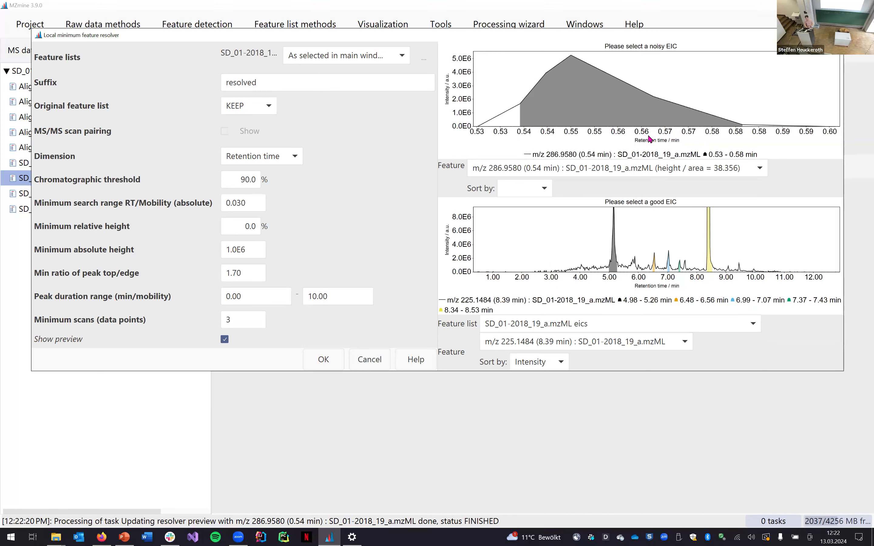
pyautogui.click(659, 170)
pyautogui.scroll(-3, 679, 209)
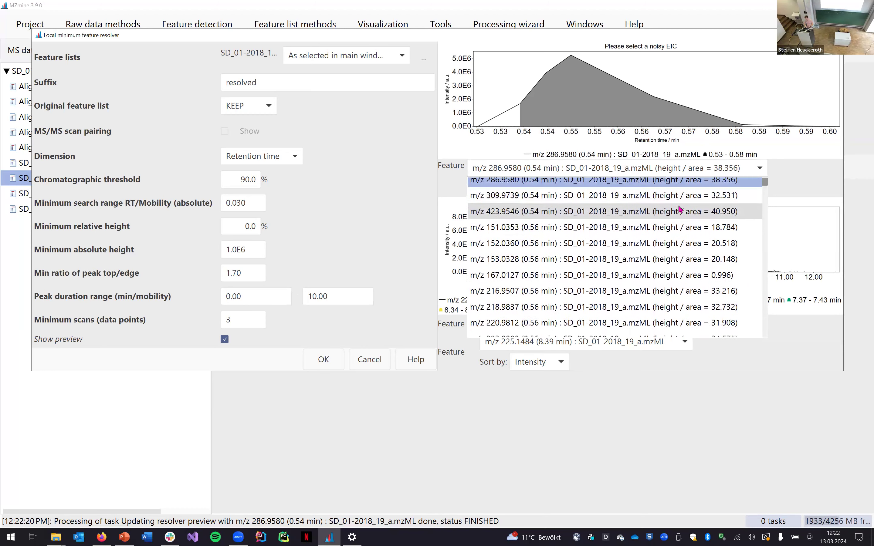
pyautogui.scroll(-5, 679, 209)
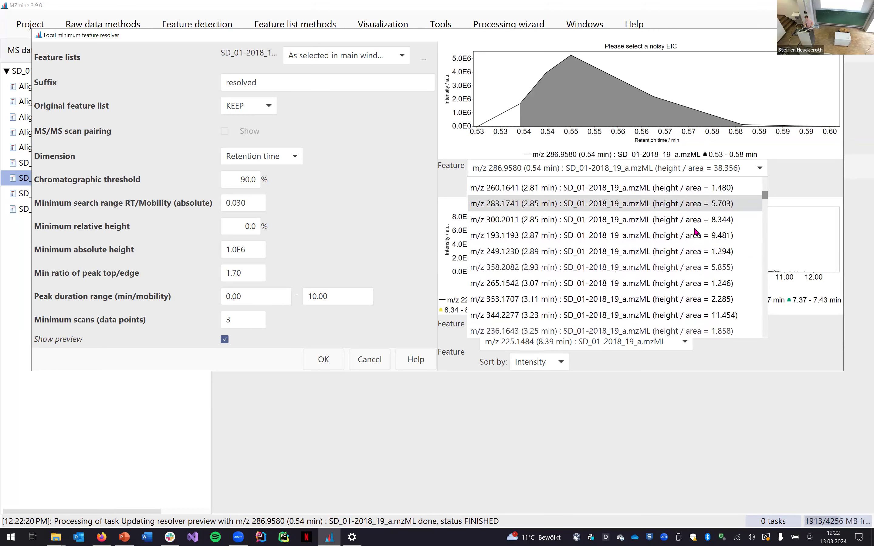
pyautogui.click(704, 252)
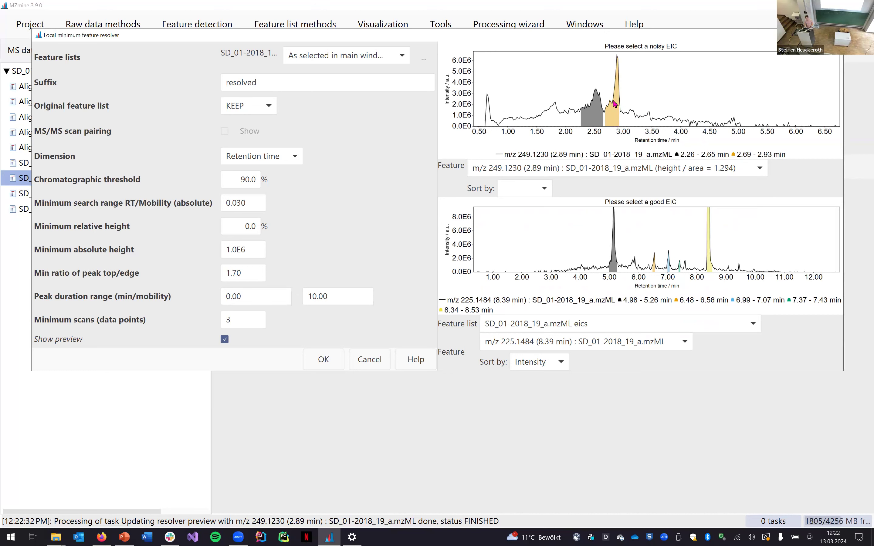
pyautogui.click(555, 104)
pyautogui.click(628, 169)
pyautogui.scroll(-3, 652, 239)
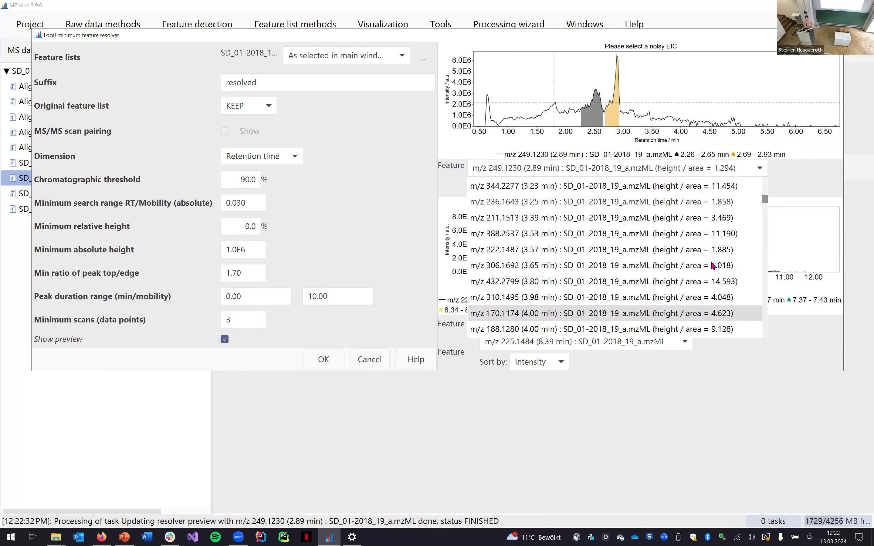
pyautogui.click(803, 177)
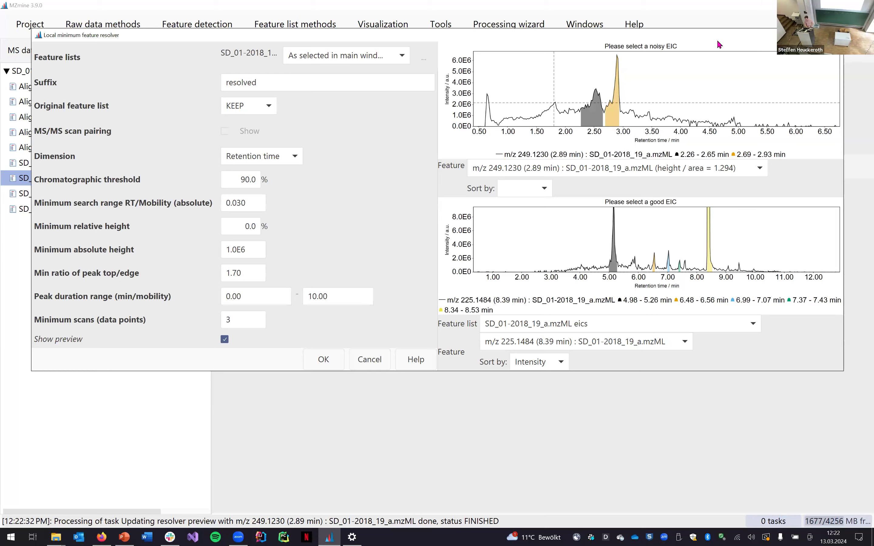
pyautogui.press('Escape')
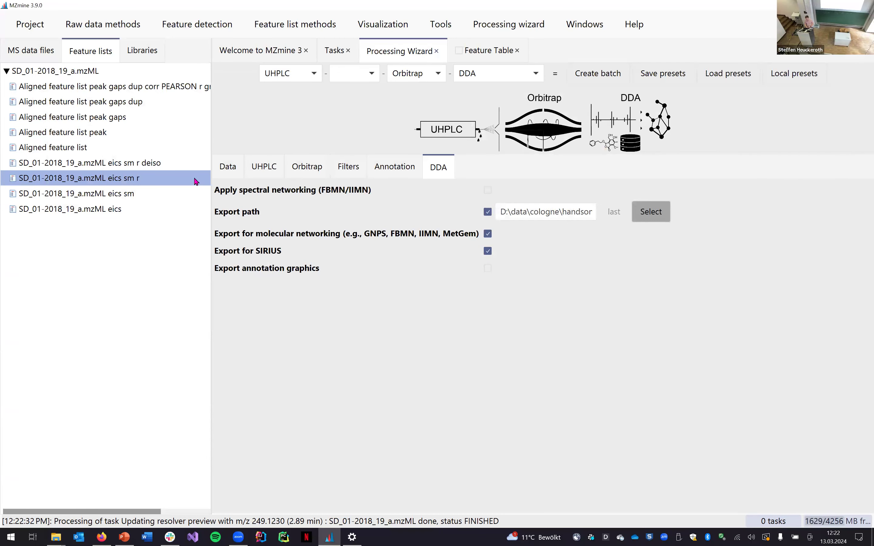
# - Remove the existing file entry from the wizard's list of data file names
pyautogui.click(227, 170)
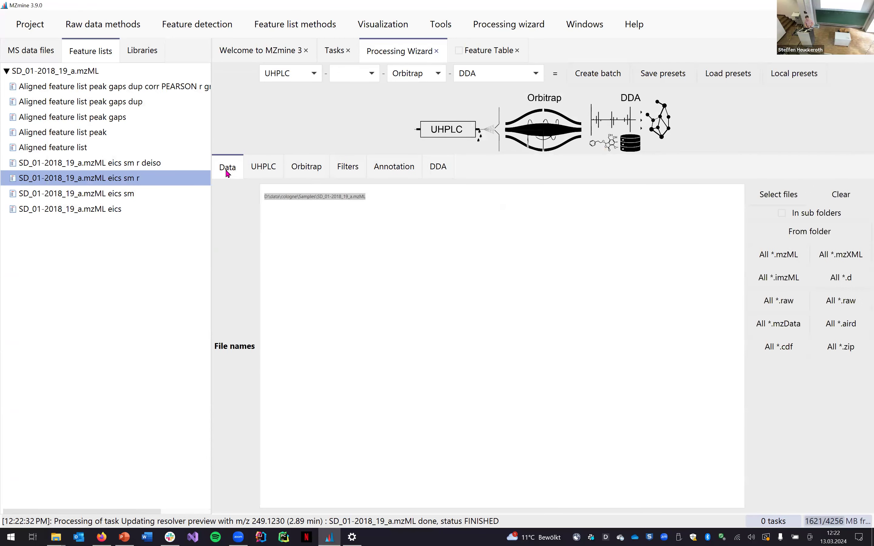
pyautogui.click(327, 243)
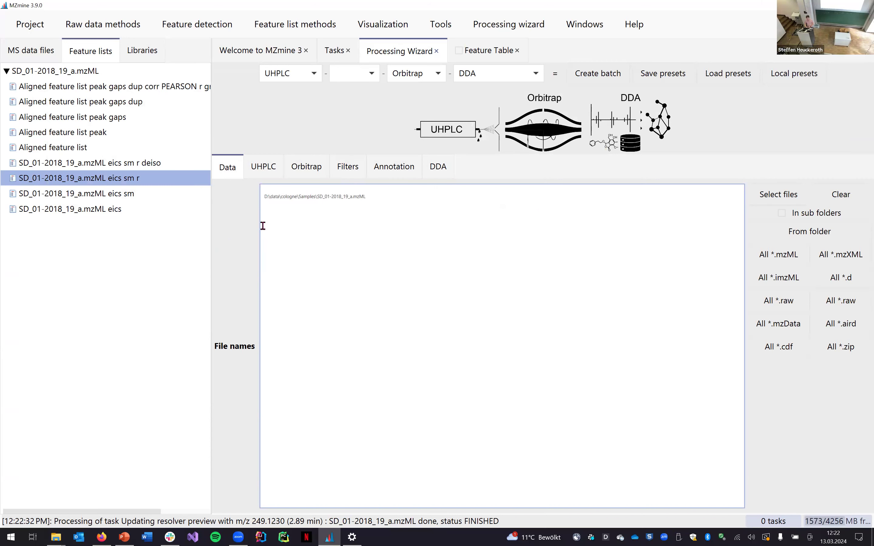
pyautogui.hotkey('ctrl', 'a')
pyautogui.press('BackSpace')
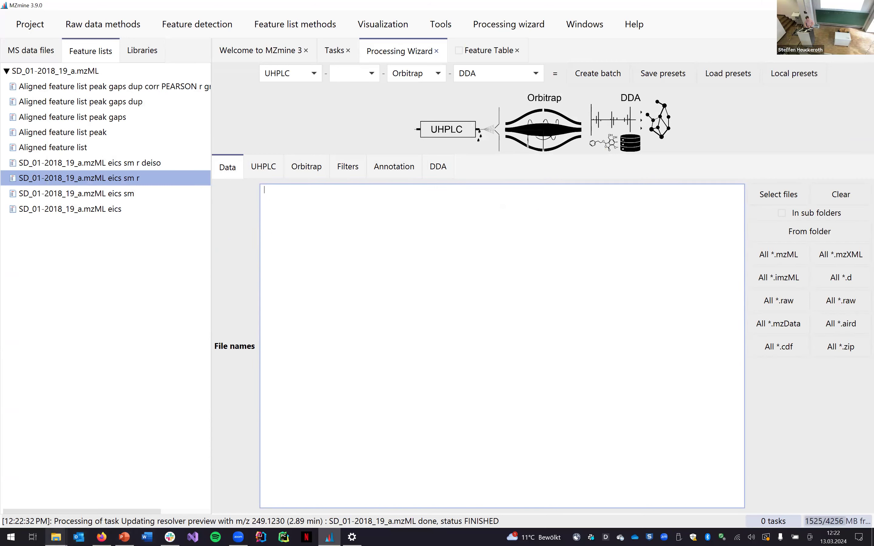
# - Add all mzML files from the D:\data\cologne\Samples folder to the wizard's file names
pyautogui.moveTo(56, 537)
pyautogui.click(56, 537)
pyautogui.click(161, 501)
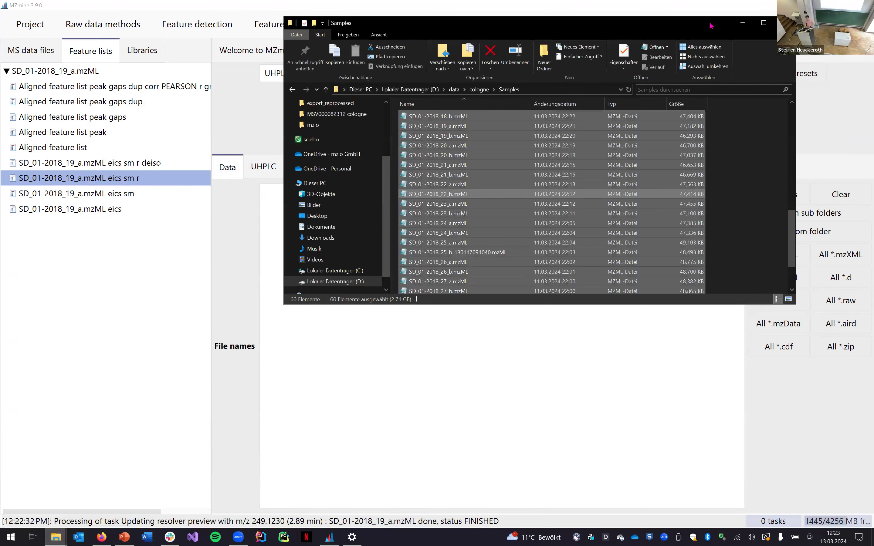
pyautogui.moveTo(712, 26); pyautogui.dragTo(781, 124)
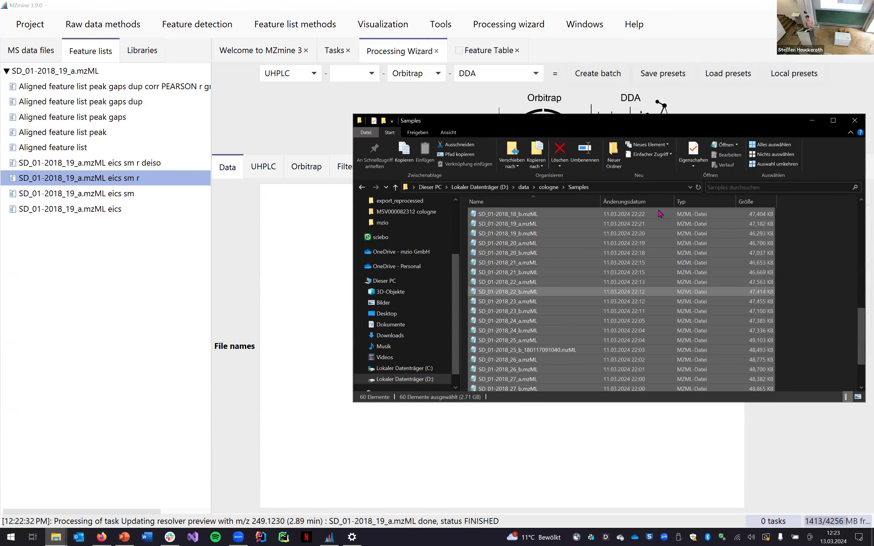
pyautogui.click(855, 245)
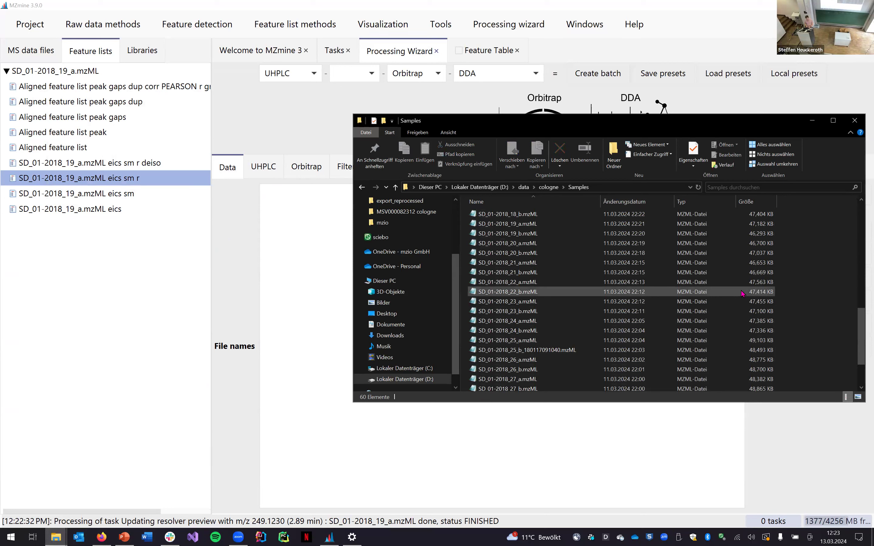
pyautogui.hotkey('ctrl', 'a')
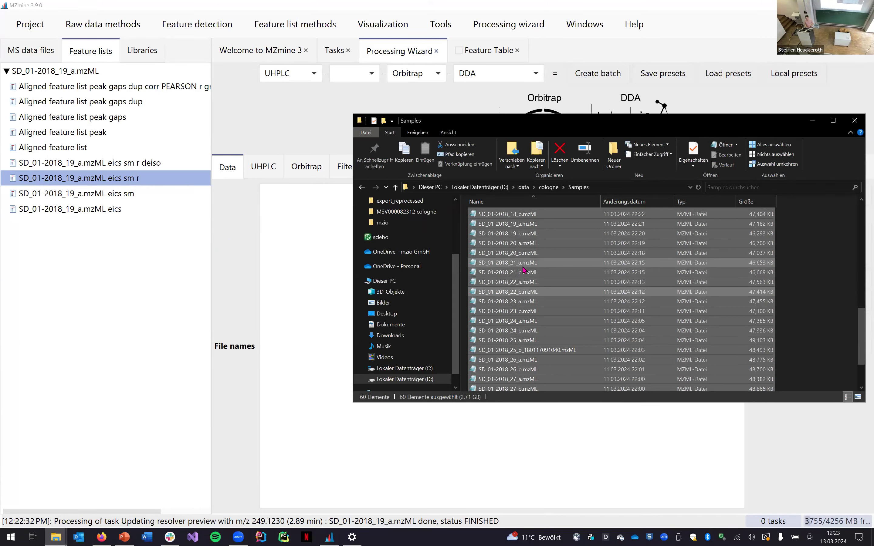
pyautogui.moveTo(585, 262); pyautogui.dragTo(299, 293)
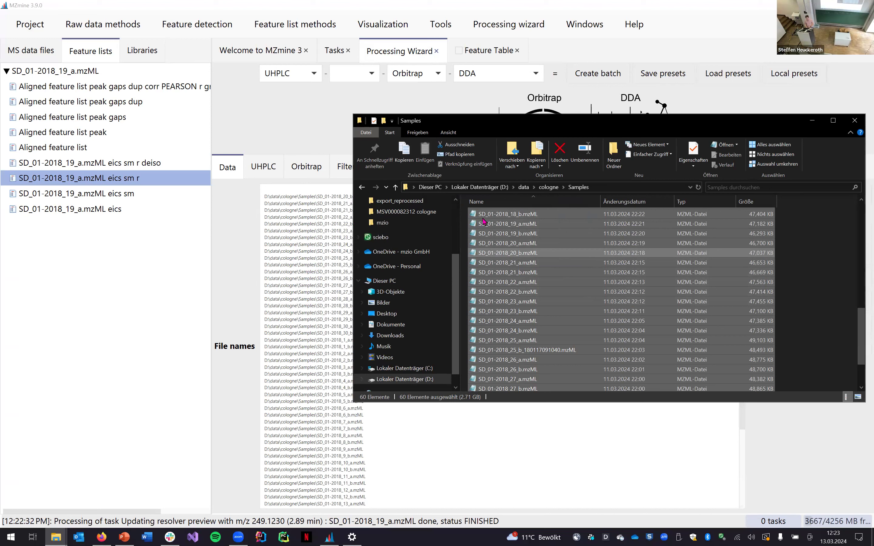
# - Add the four PPL and MEOH blank mzML files from D:\data\cologne\blanks to the file names and check the list's end
pyautogui.click(545, 188)
pyautogui.click(494, 216)
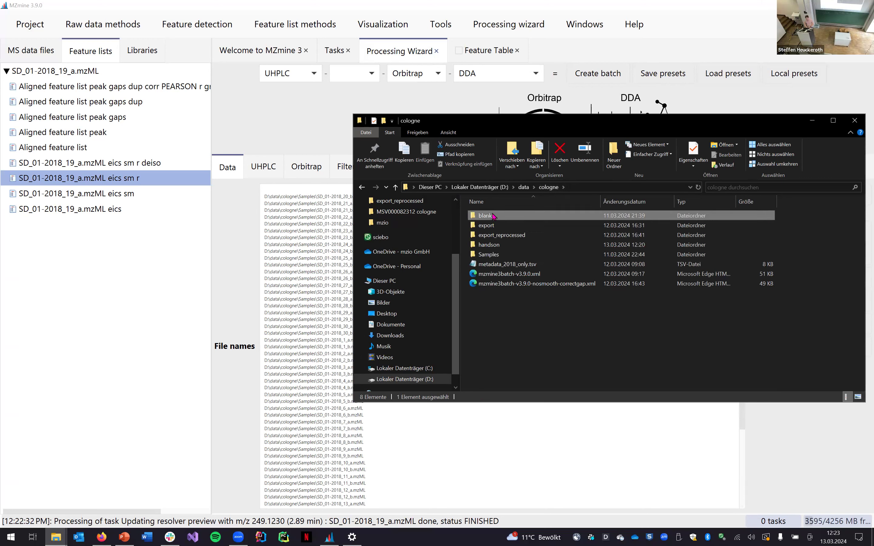
pyautogui.doubleClick(494, 216)
pyautogui.moveTo(532, 269); pyautogui.dragTo(513, 236)
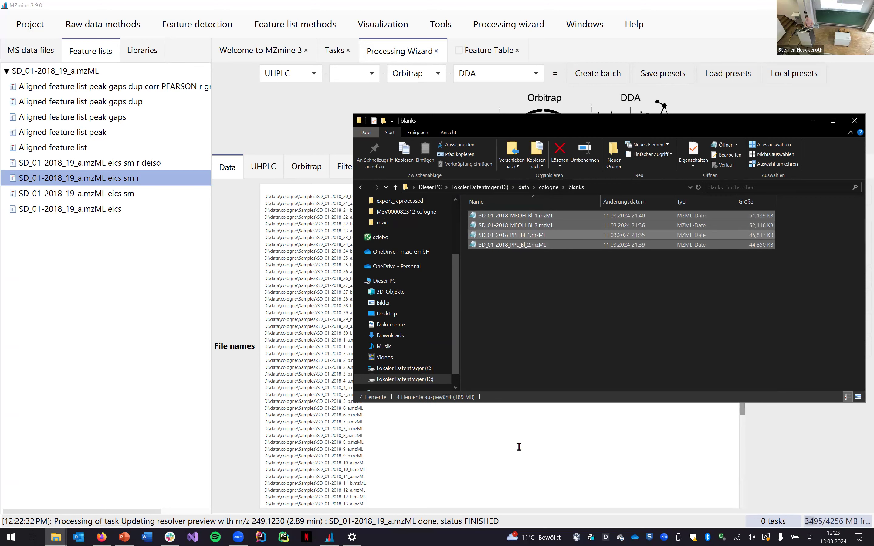
pyautogui.write('D:\\data\\cologne\\blanks\\SD_01-2018_PPL_Bl_1.mzML D:\\data\\cologne\\blanks\\SD_01-2018_PPL_Bl_2.mzML D:\\data\\cologne\\blanks\\SD_01-2018_MEOH_Bl_1.mzML D:\\data\\cologne\\blanks\\SD_01-2018_MEOH_Bl_2.mzML')
pyautogui.moveTo(387, 496); pyautogui.dragTo(226, 472)
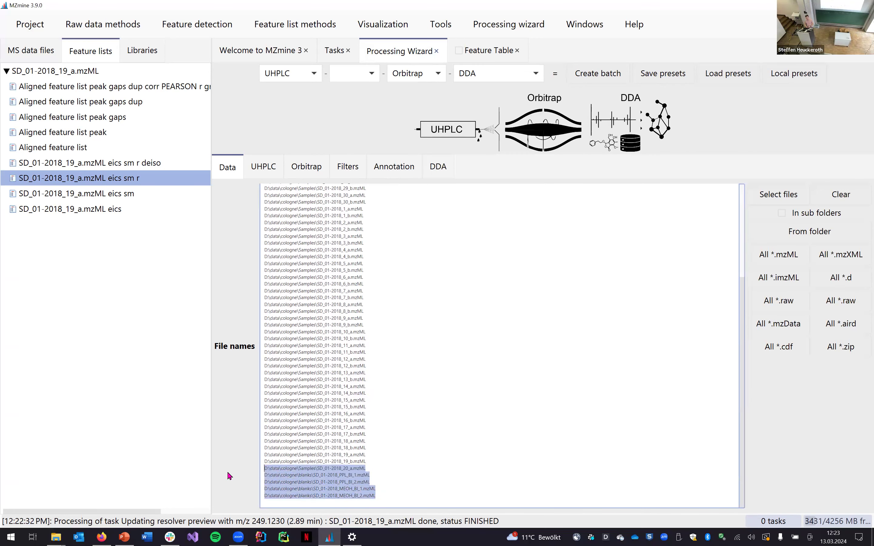
pyautogui.click(474, 411)
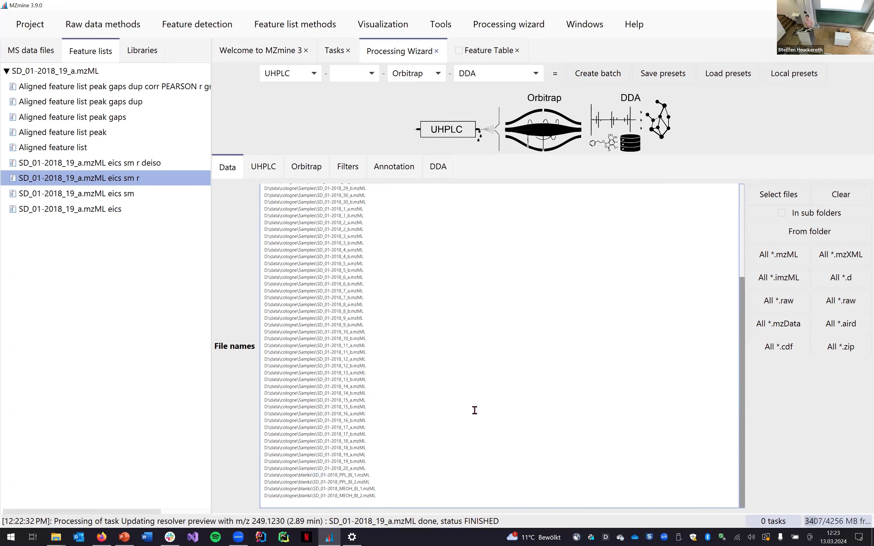
# - Review the wizard's UHPLC, Orbitrap, filter, annotation and DDA export settings before creating the batch
pyautogui.click(268, 173)
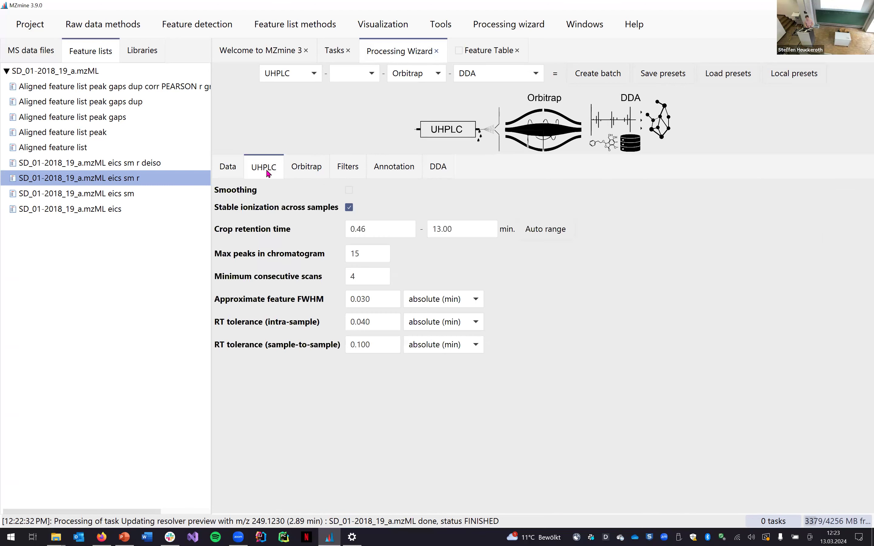
pyautogui.click(310, 169)
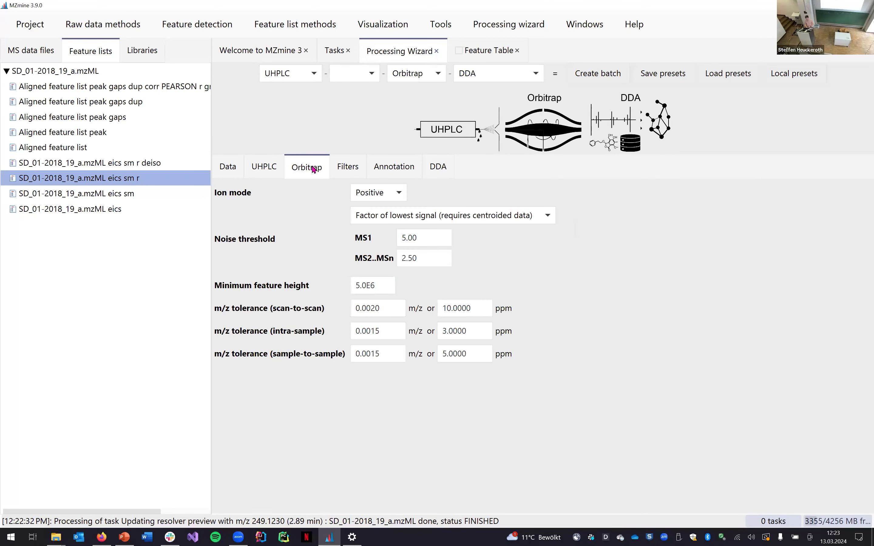
pyautogui.click(347, 171)
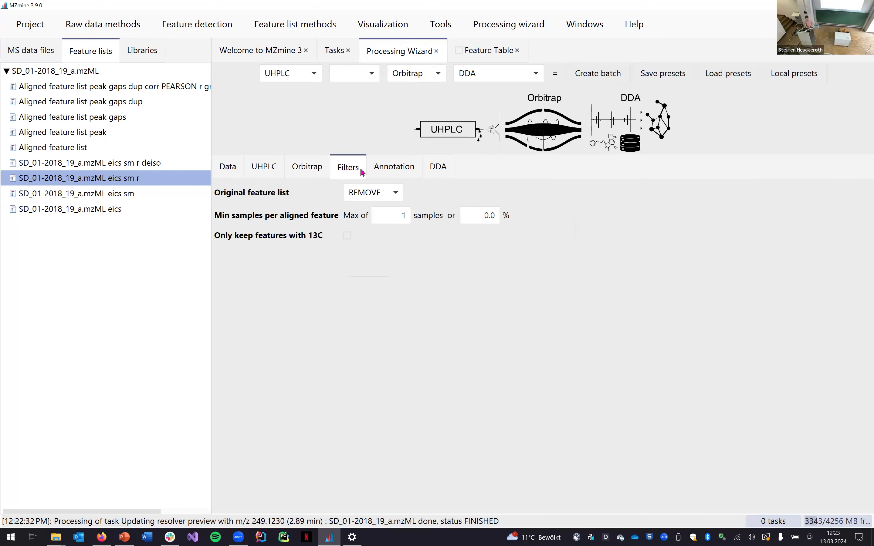
pyautogui.click(399, 170)
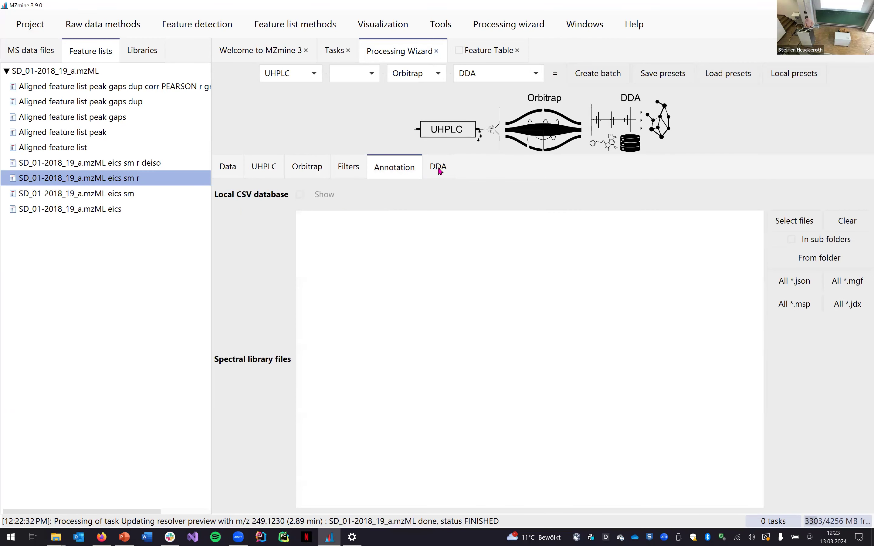
pyautogui.click(439, 170)
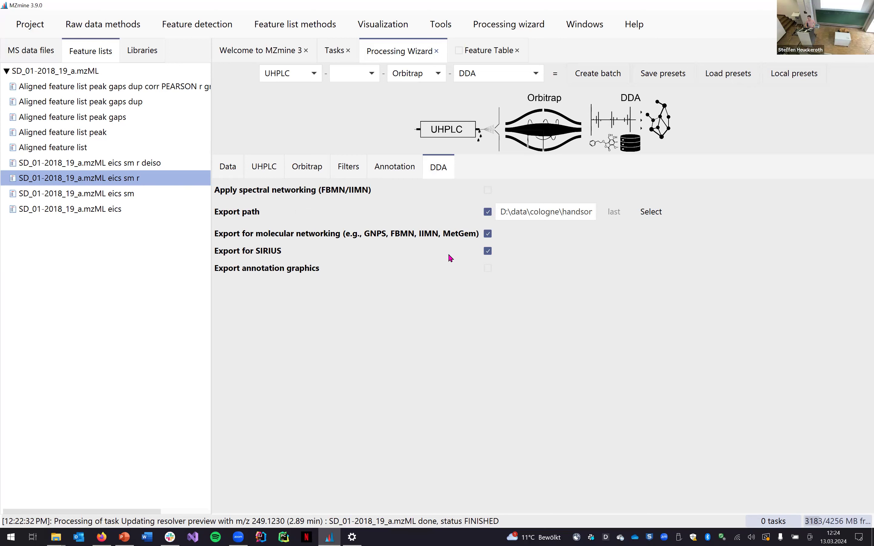
pyautogui.click(225, 172)
pyautogui.click(254, 174)
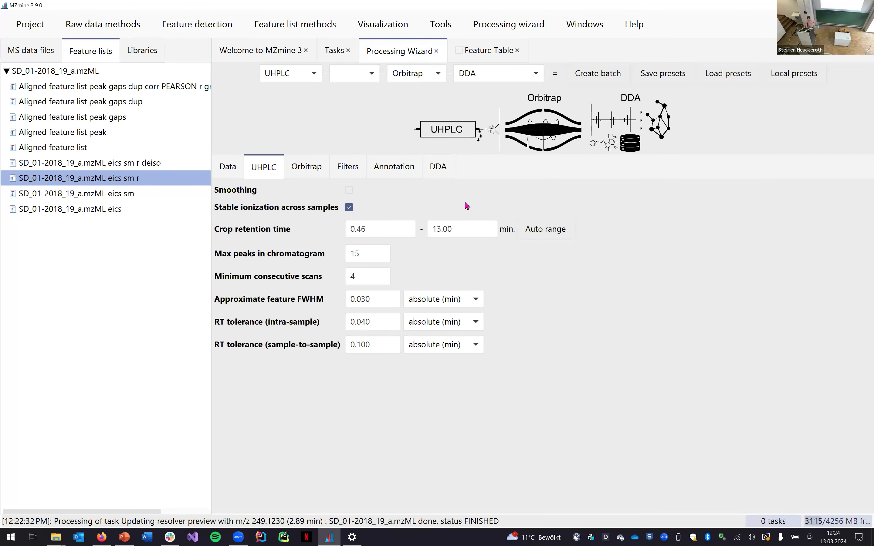
pyautogui.click(439, 176)
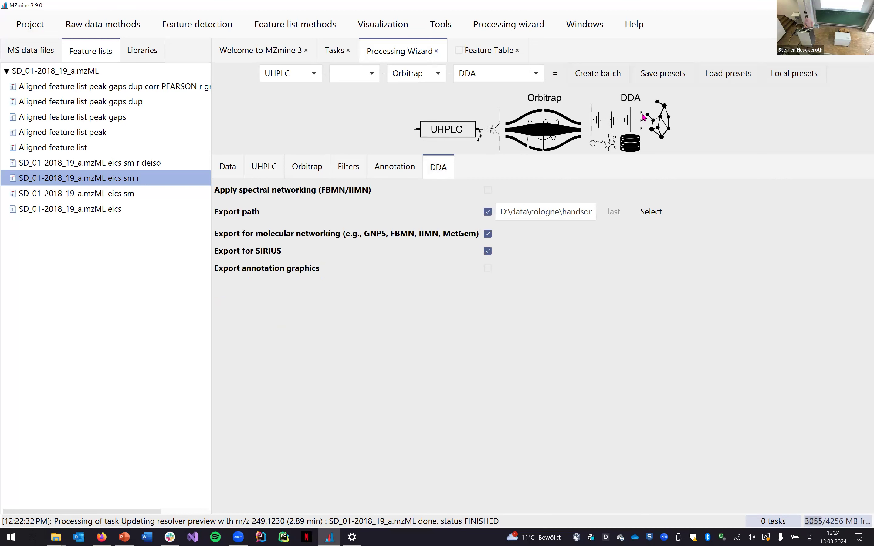
# - Generate the batch from the wizard, examine the export modules at the end of its queue, and close it without running
pyautogui.click(607, 76)
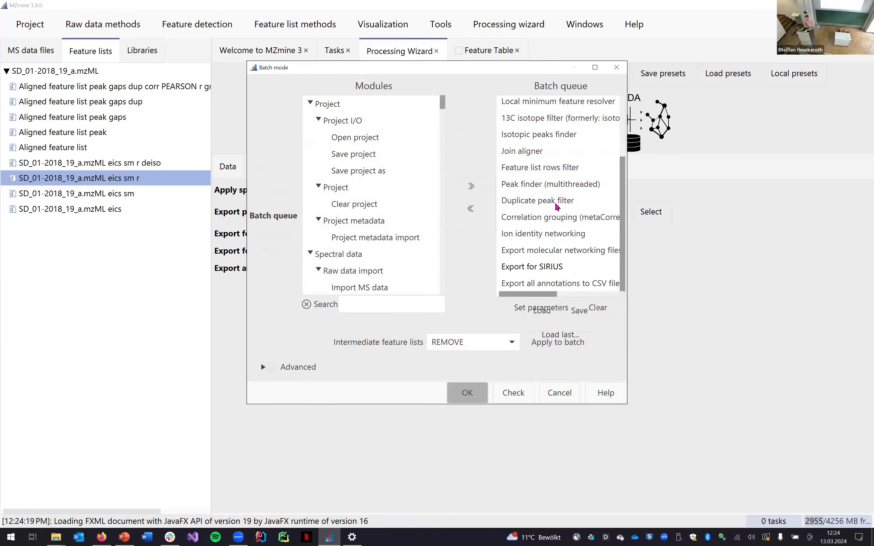
pyautogui.click(534, 257)
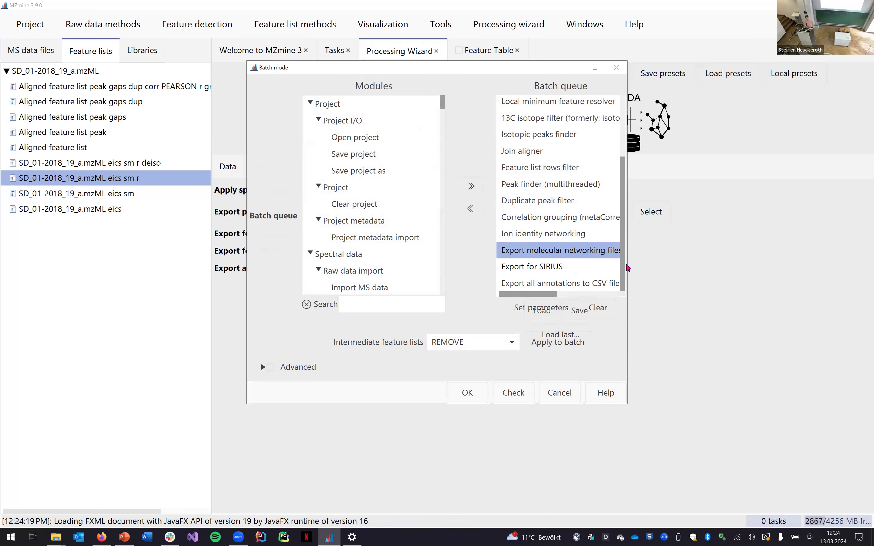
pyautogui.moveTo(628, 265); pyautogui.dragTo(761, 272)
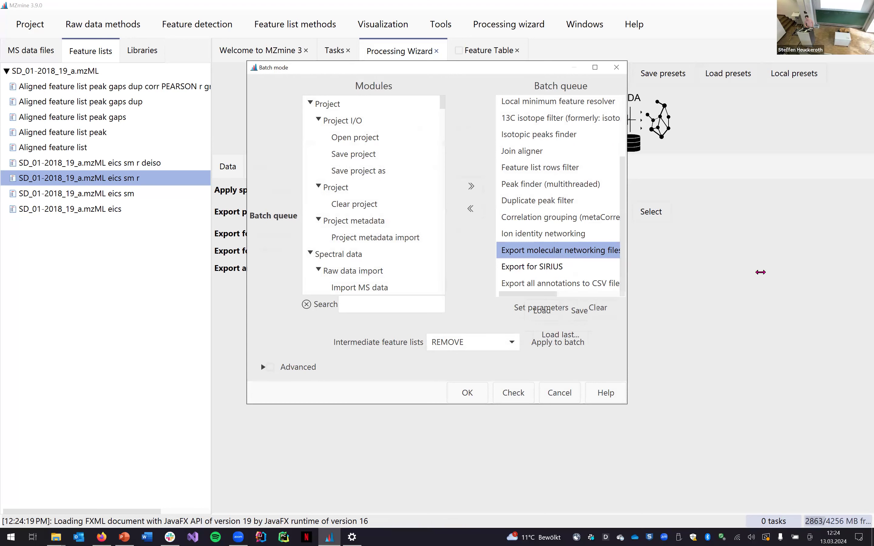
pyautogui.click(638, 268)
pyautogui.click(638, 284)
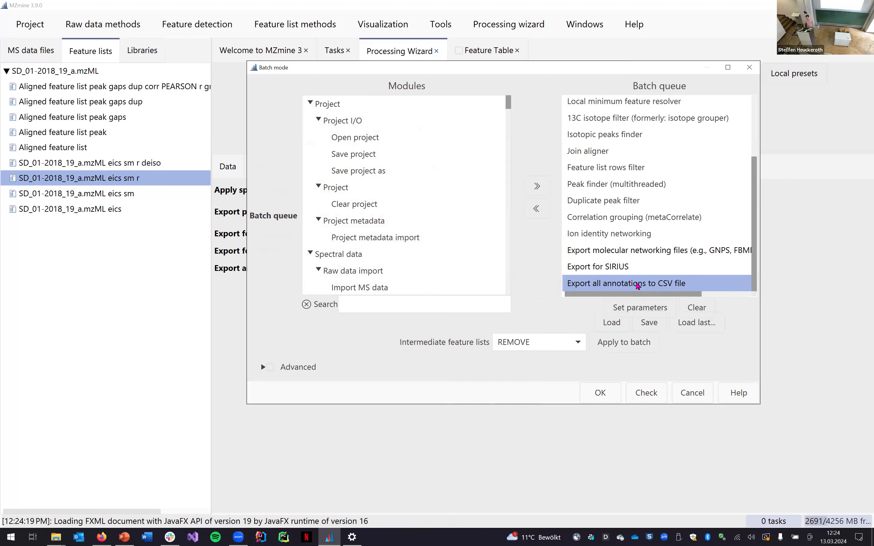
pyautogui.click(388, 475)
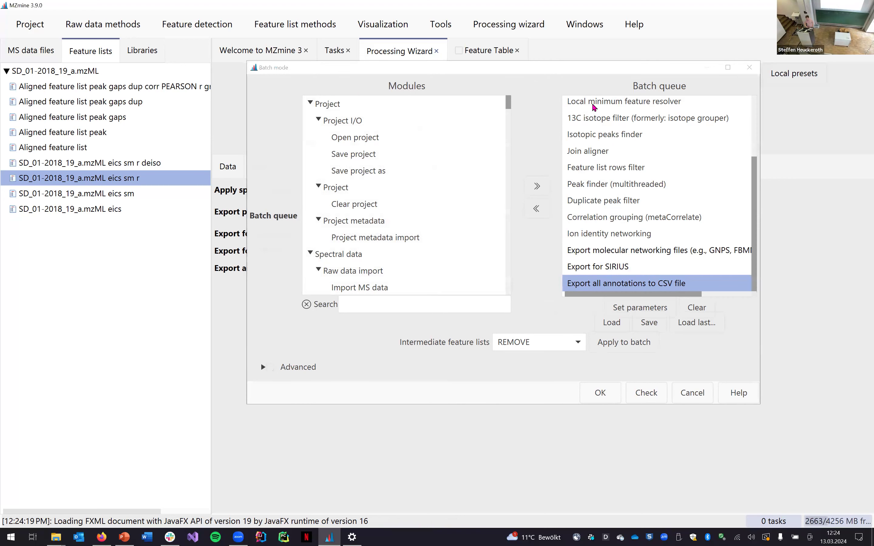
pyautogui.click(745, 67)
# - Add MassBank_NIST.msp from D:\spectral libraries to the annotation's spectral library files, and create and run the batch
pyautogui.click(393, 166)
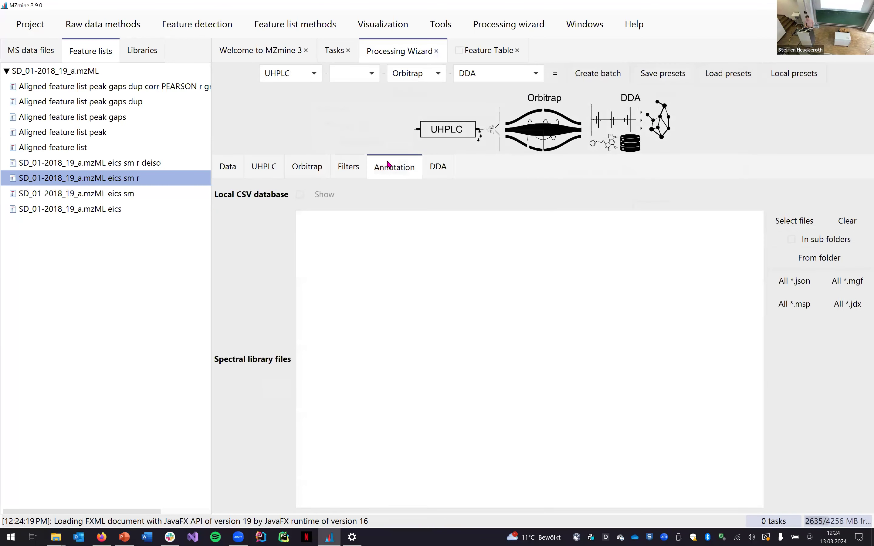
pyautogui.moveTo(56, 538)
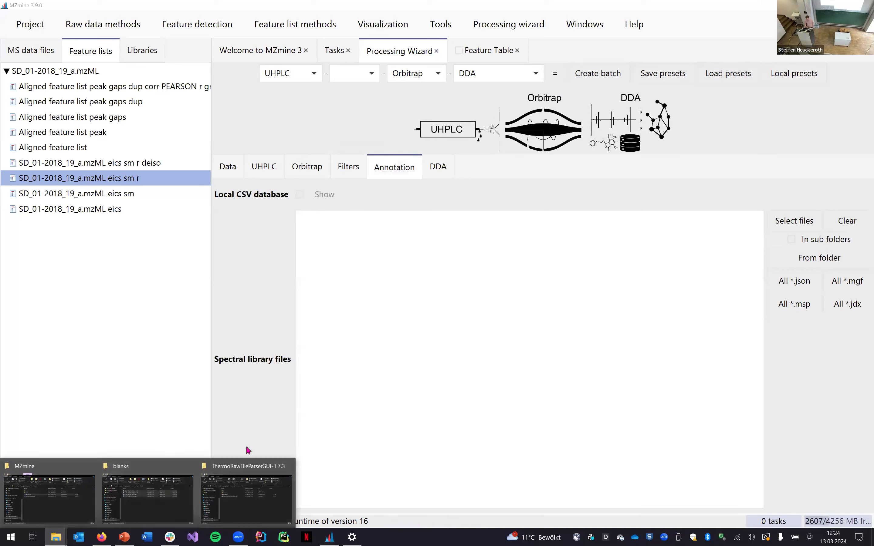
pyautogui.click(49, 499)
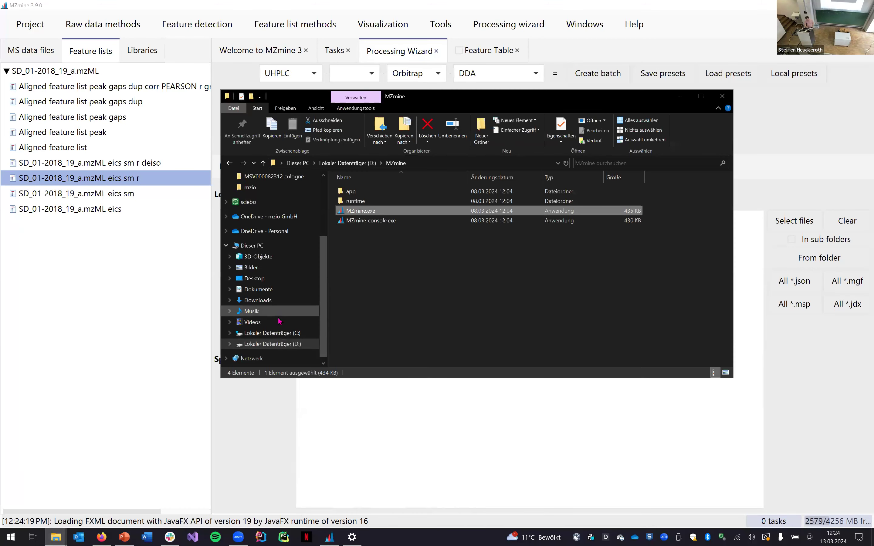
pyautogui.click(282, 343)
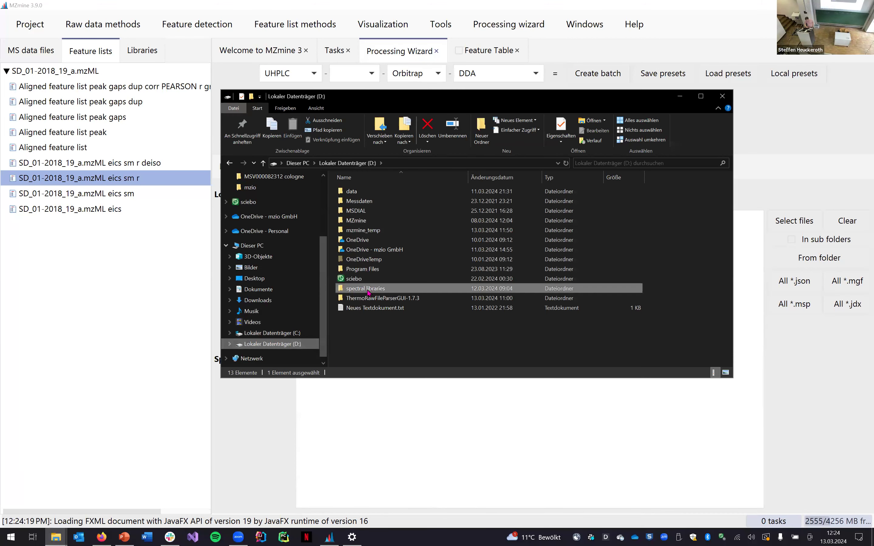
pyautogui.doubleClick(365, 224)
pyautogui.moveTo(366, 192); pyautogui.dragTo(417, 430)
pyautogui.click(417, 429)
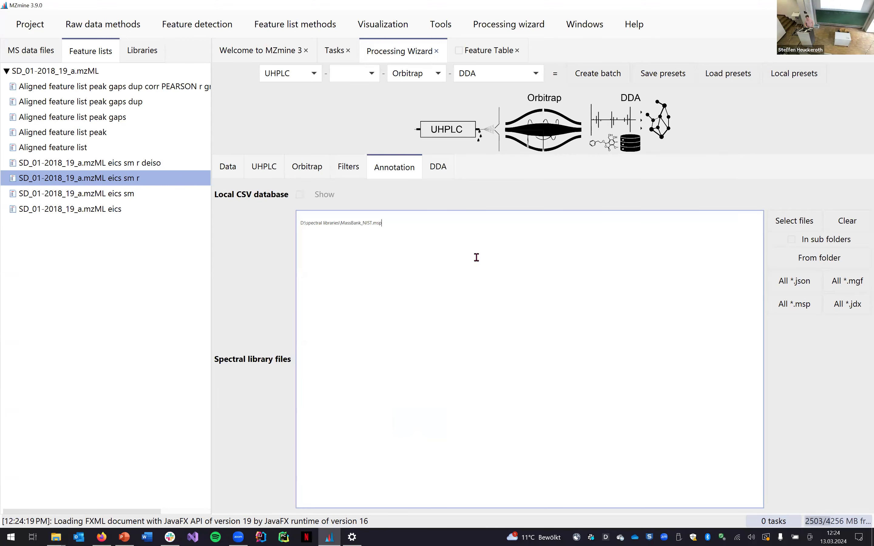
pyautogui.click(598, 73)
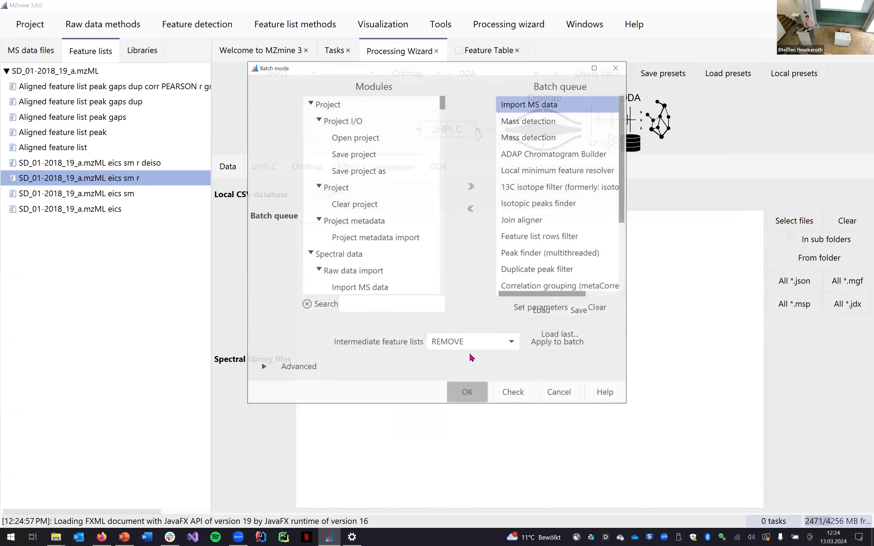
pyautogui.click(467, 392)
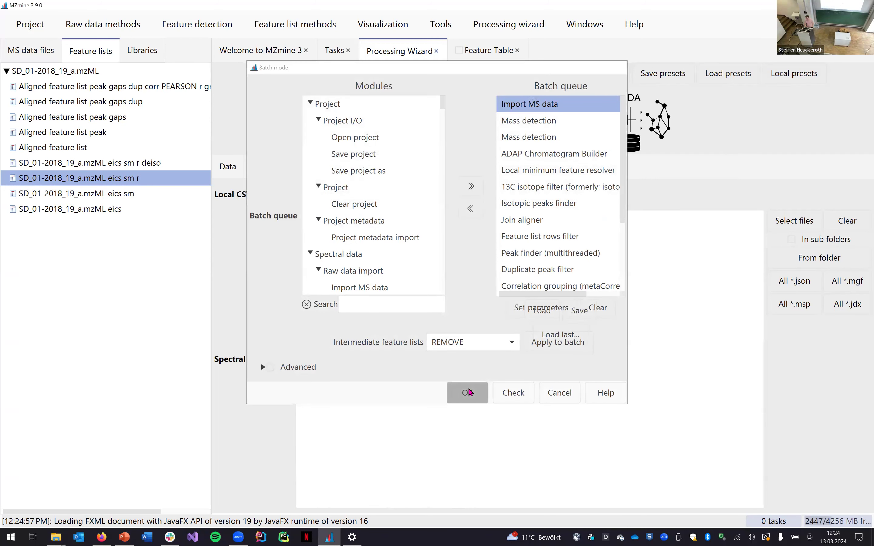
# - Remove all old feature lists grouped under SD_01-2018_19_a.mzML
pyautogui.click(89, 74)
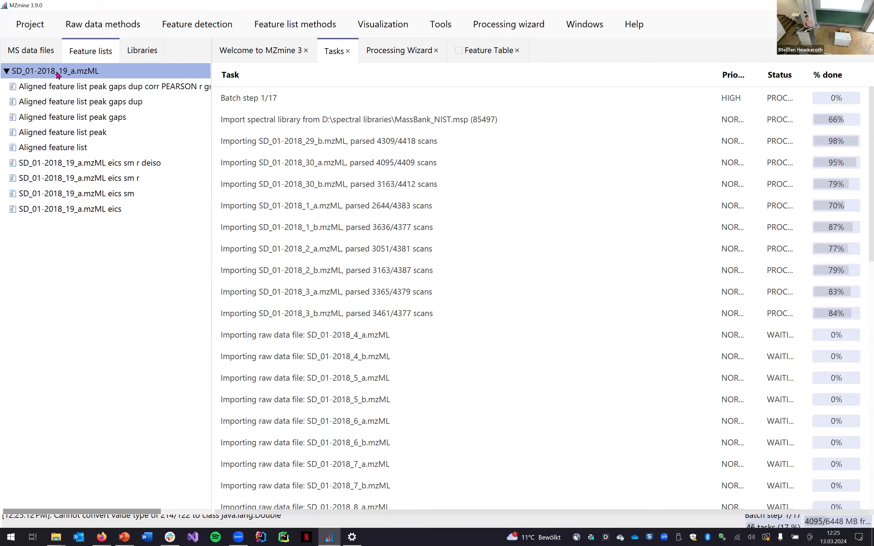
pyautogui.rightClick(57, 74)
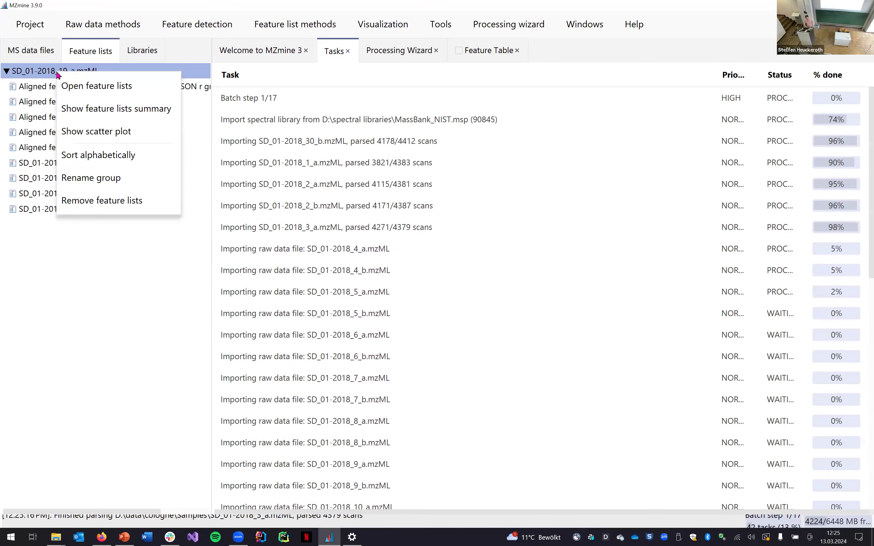
pyautogui.click(125, 208)
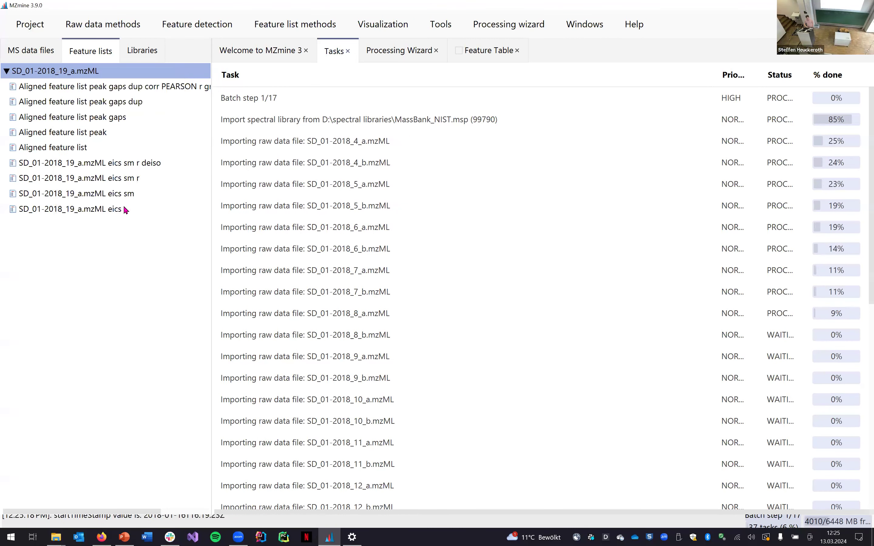
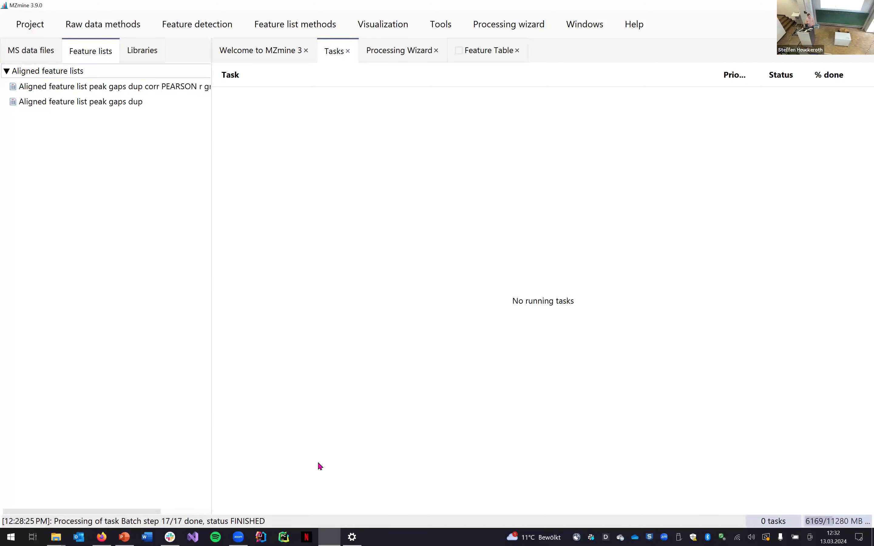
# - Switch to Firefox, search the web for mzrapp, and open the mzRAPP repository on GitHub
pyautogui.click(101, 537)
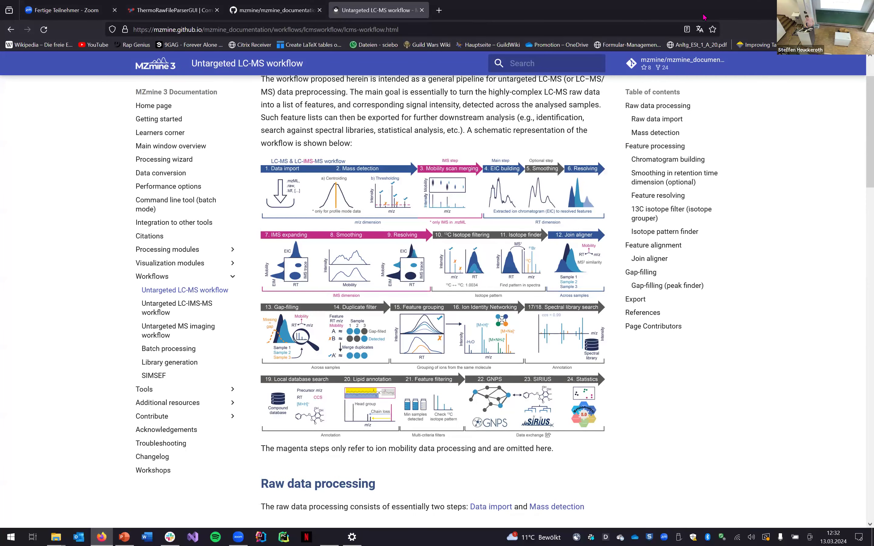
pyautogui.hotkey('ctrl', 'l')
pyautogui.write('mzrapp')
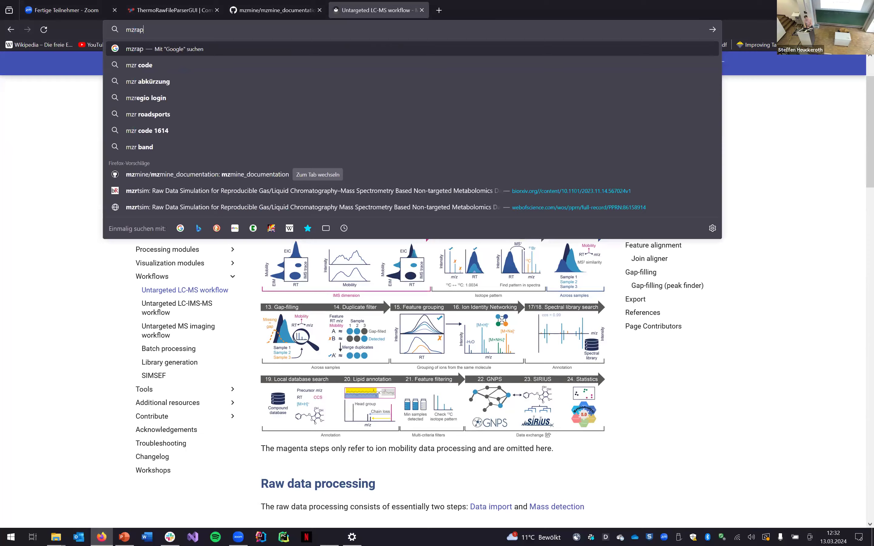
pyautogui.press('Return')
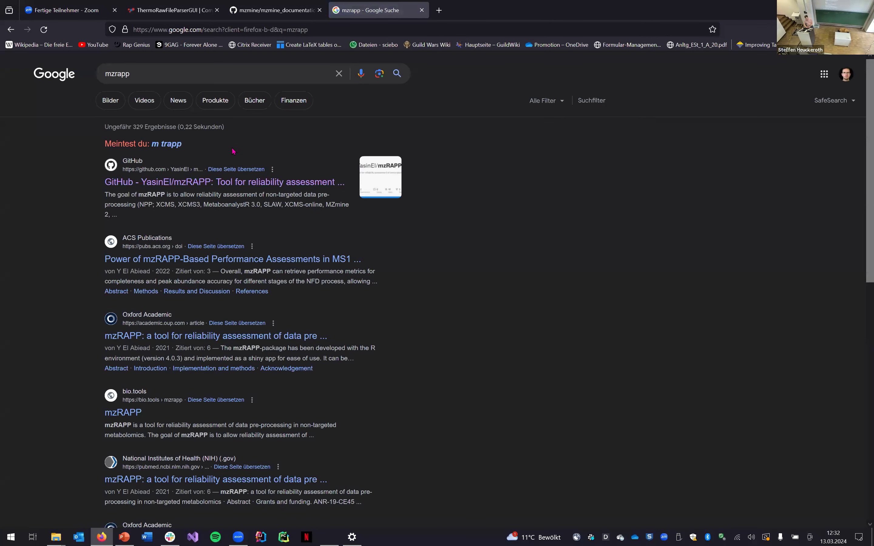
pyautogui.click(206, 188)
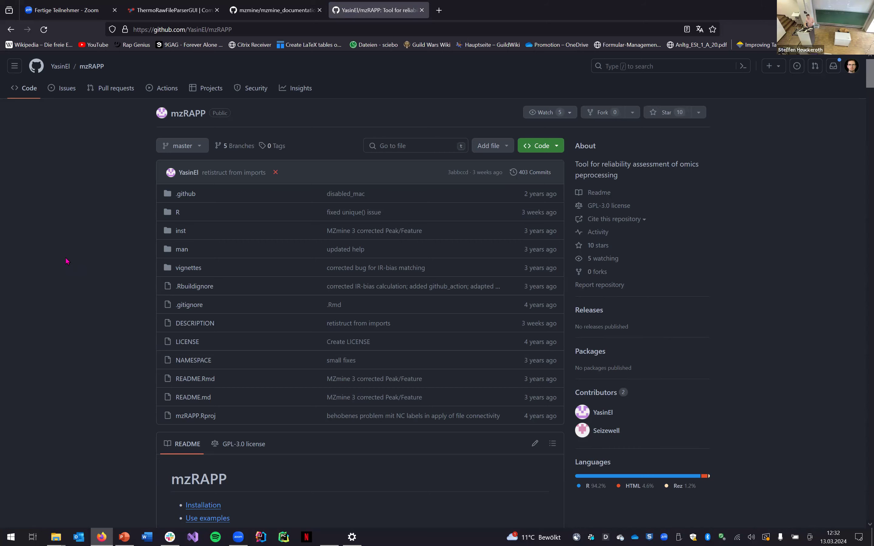
# - Read the mzRAPP README's table of contents, goal and installation sections, and return to MZmine
pyautogui.scroll(-10, 66, 261)
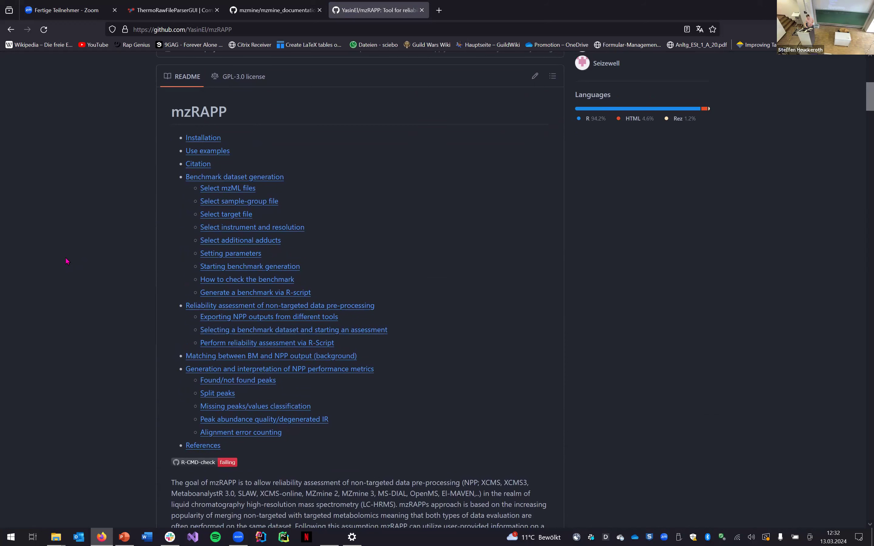
pyautogui.scroll(-11, 66, 261)
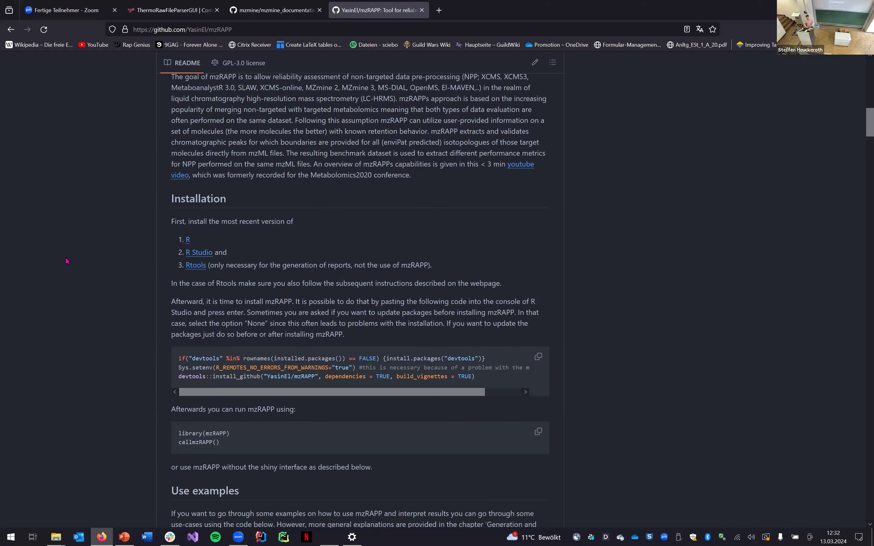
pyautogui.scroll(6, 66, 262)
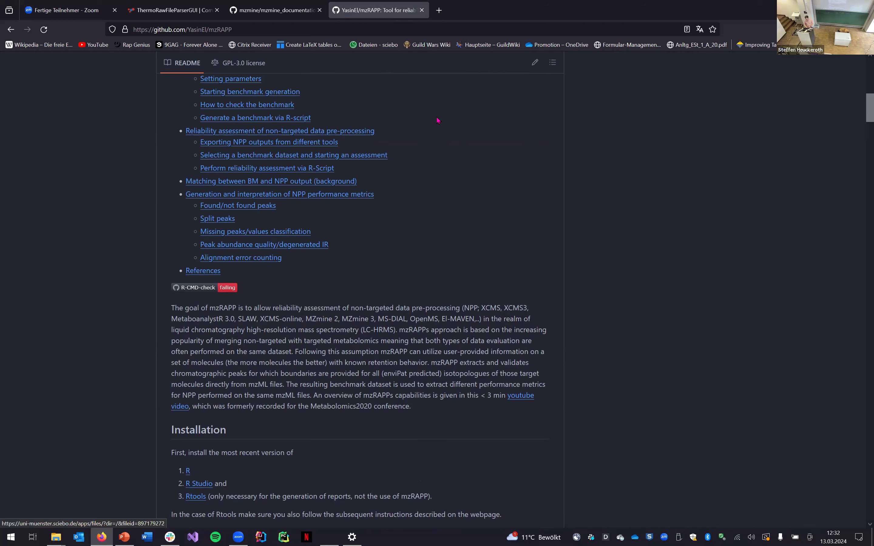
pyautogui.hotkey('alt', 'Tab')
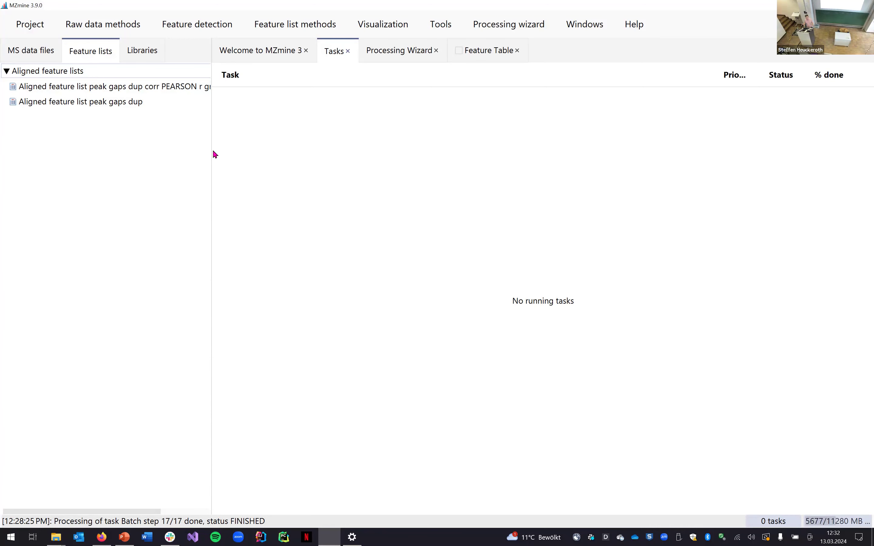
# - Open the correlated aligned feature list (dup corr PEARSON) as a table, widen the table area, and close the old feature table
pyautogui.click(172, 89)
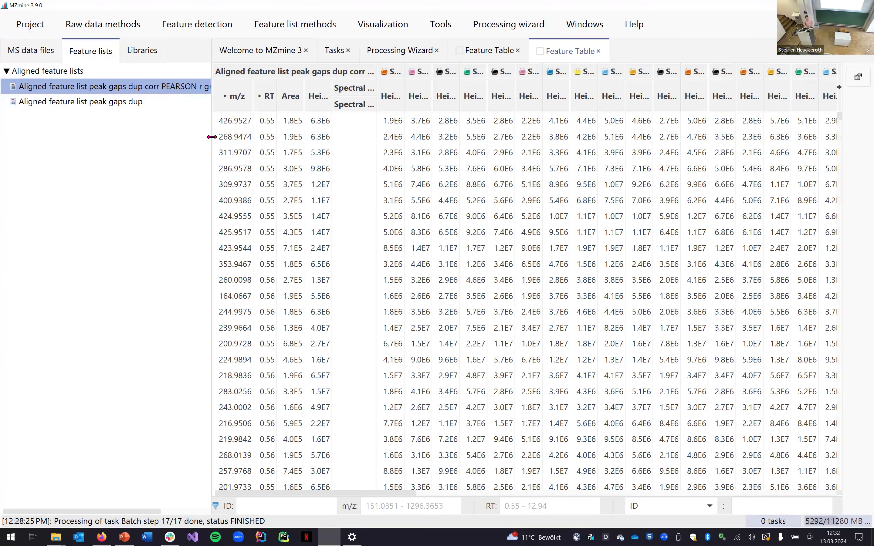
pyautogui.moveTo(212, 138); pyautogui.dragTo(185, 133)
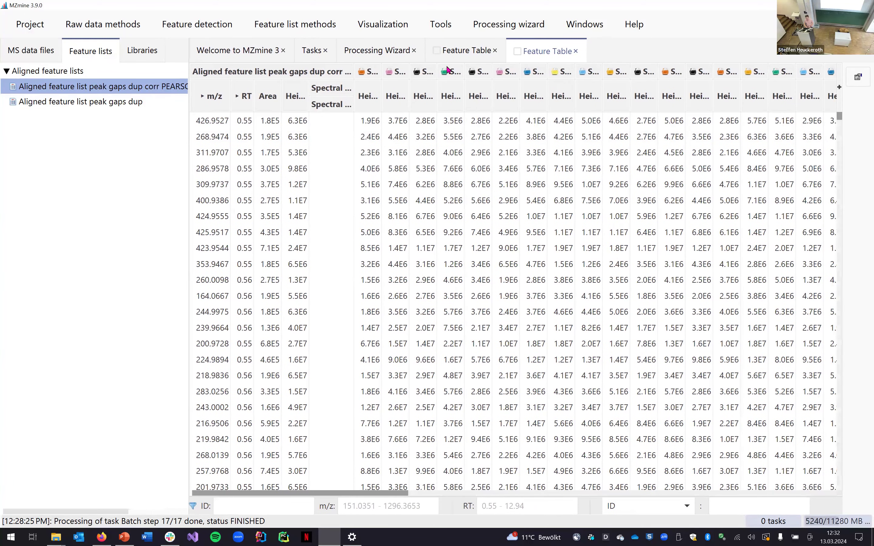
pyautogui.click(495, 51)
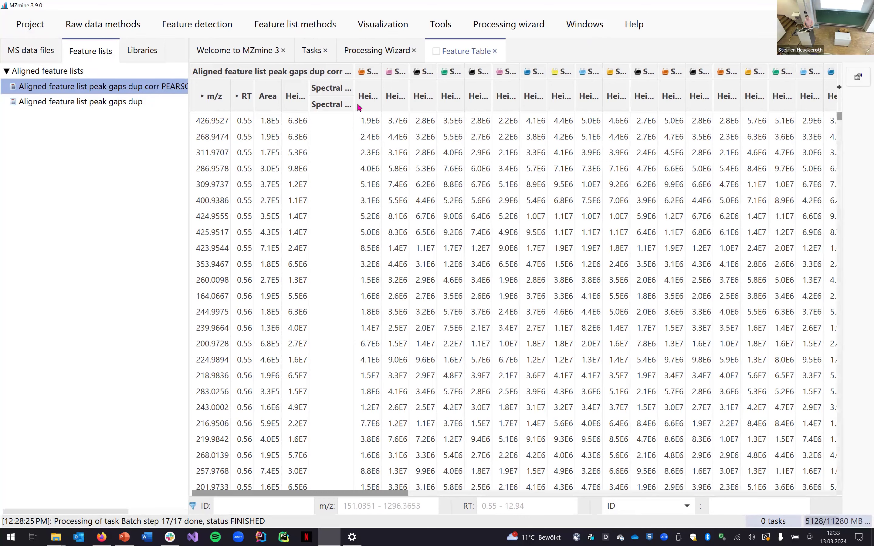
pyautogui.scroll(-1, 487, 236)
pyautogui.scroll(1, 433, 275)
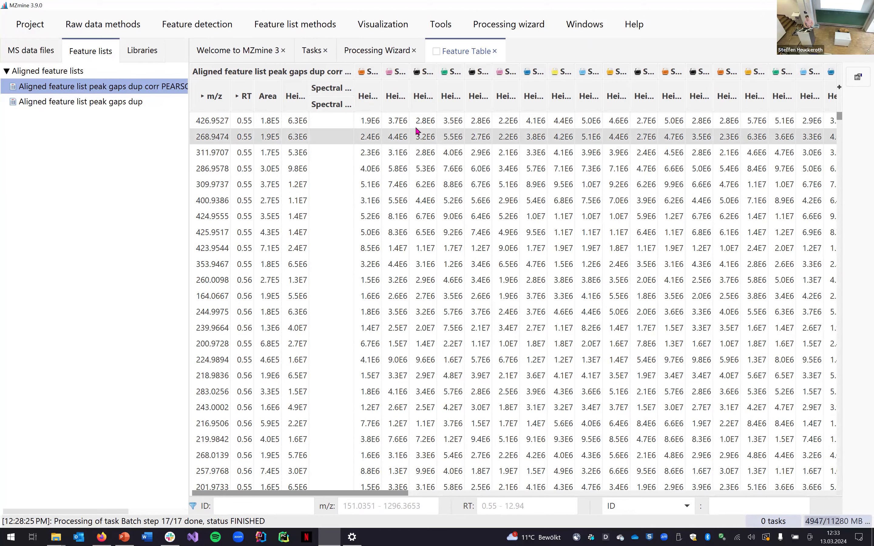
# - Show the feature shape columns in the aligned feature table and look through the list of imported MS data files
pyautogui.click(839, 88)
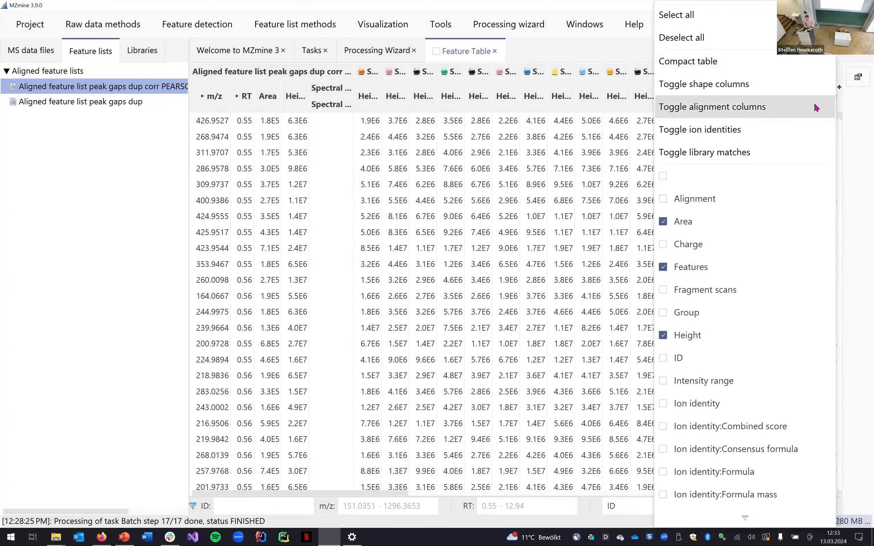
pyautogui.click(745, 91)
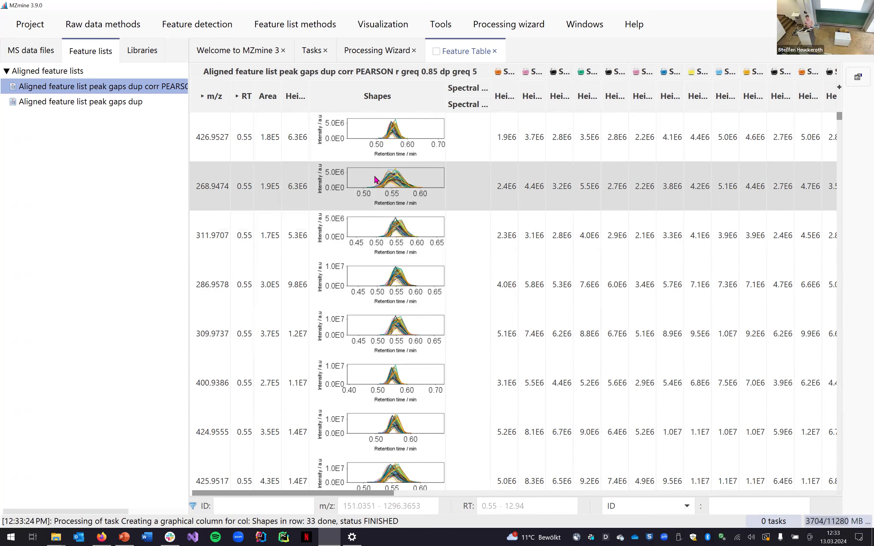
pyautogui.click(32, 51)
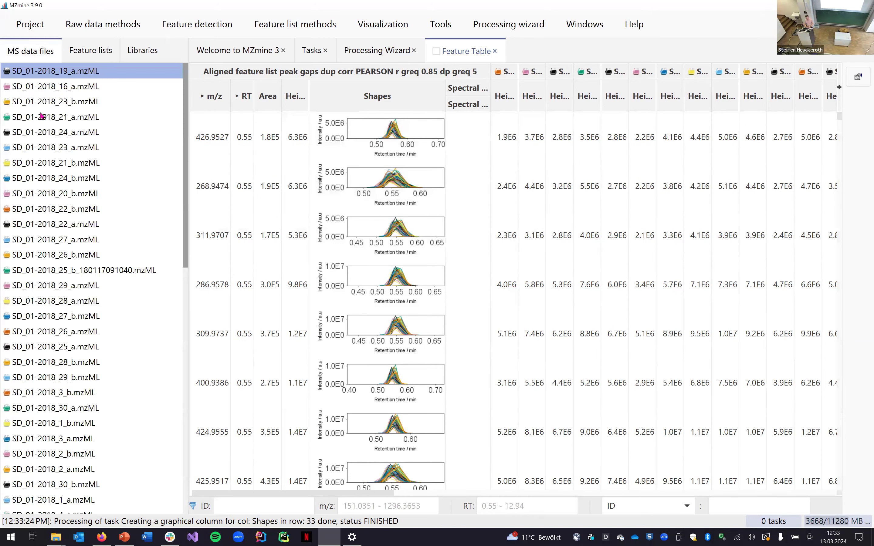
pyautogui.scroll(-8, 36, 180)
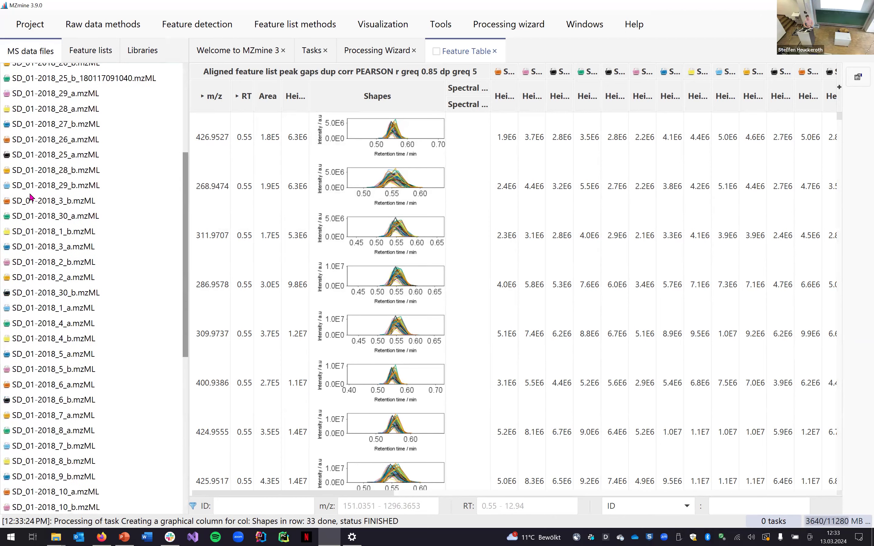
pyautogui.scroll(8, 31, 196)
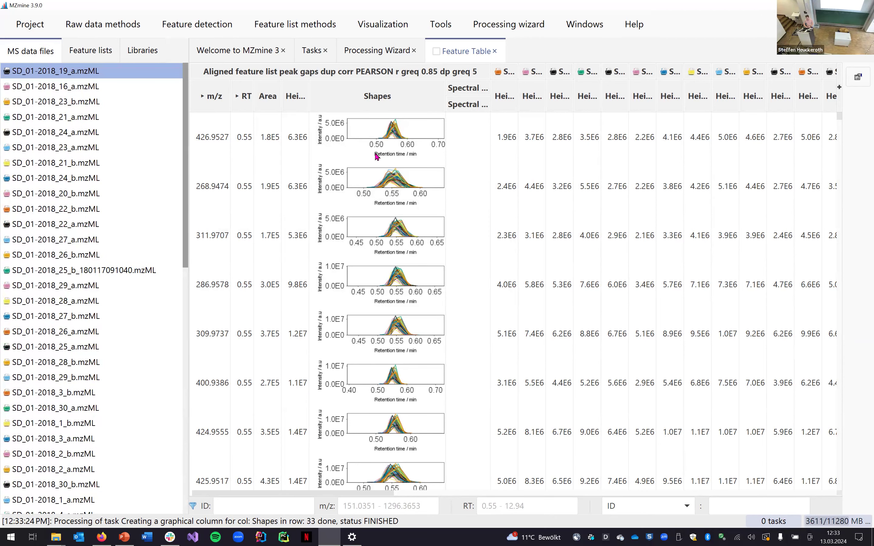
pyautogui.moveTo(573, 75)
pyautogui.mouseDown()
pyautogui.moveTo(612, 74)
pyautogui.moveTo(574, 70)
pyautogui.mouseUp()
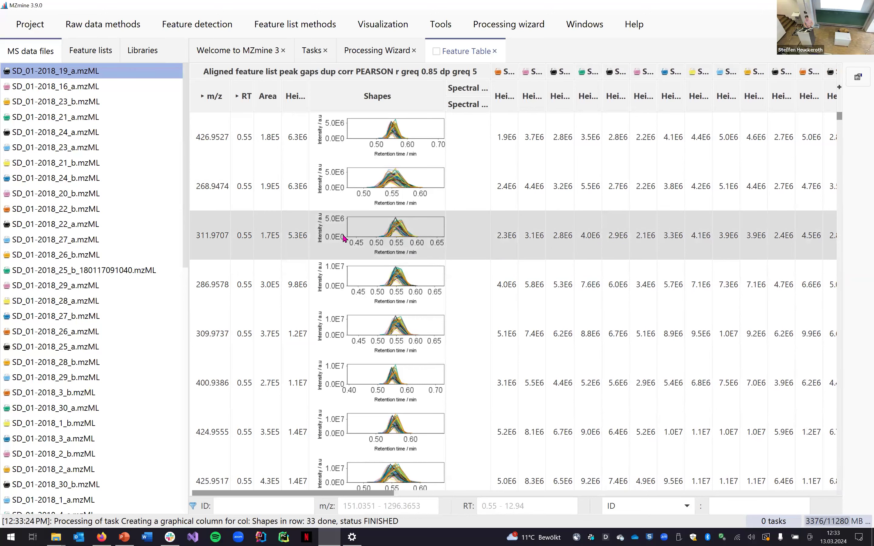
# - Browse the feature shapes, widen the table columns, and sort the rows by spectral match name in descending order
pyautogui.scroll(-10, 348, 325)
pyautogui.scroll(-8, 351, 345)
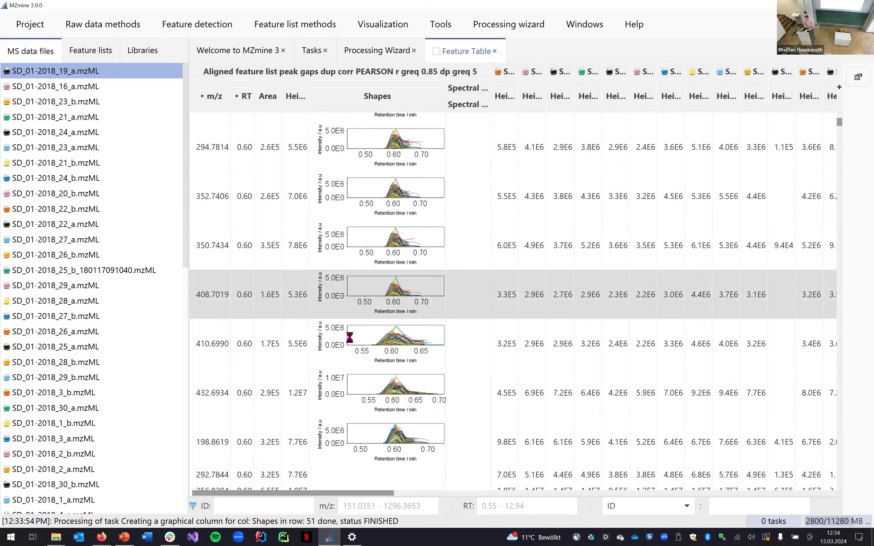
pyautogui.scroll(-2, 351, 325)
pyautogui.click(468, 105)
pyautogui.click(467, 104)
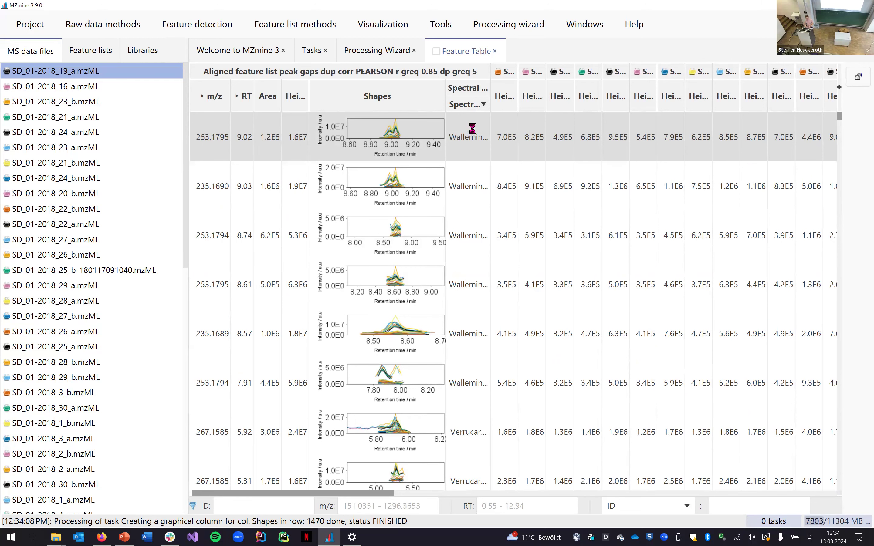
pyautogui.moveTo(490, 74); pyautogui.dragTo(541, 105)
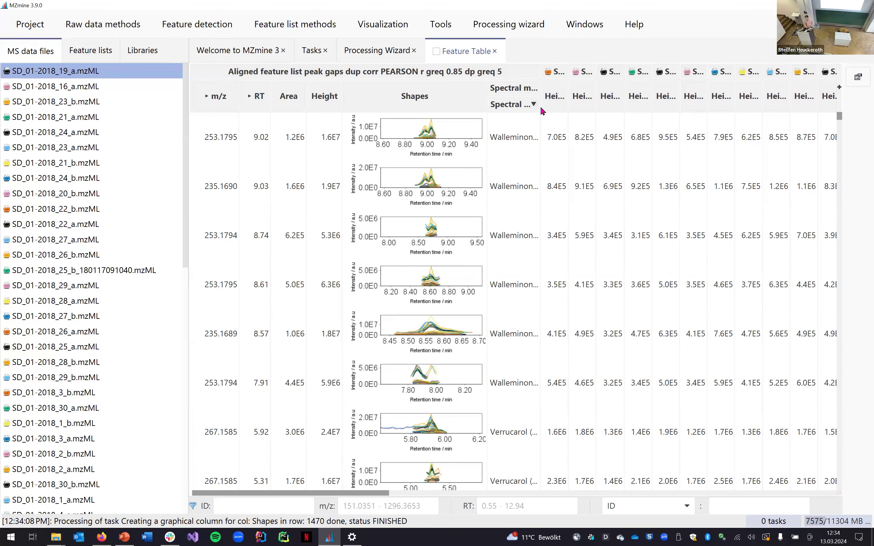
pyautogui.click(541, 106)
pyautogui.click(522, 105)
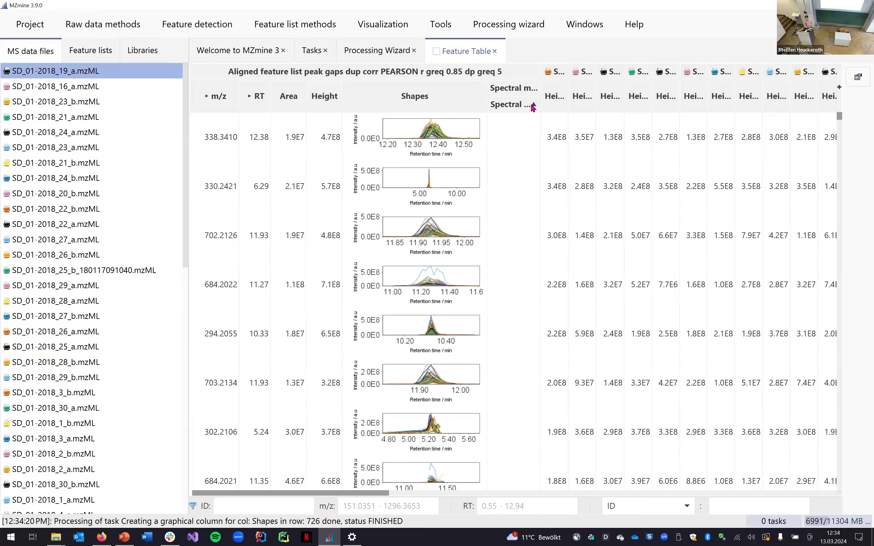
pyautogui.click(522, 105)
# - Browse the annotated rows and show the spectral DB search results for the Pterosin A feature at m/z 249.1481
pyautogui.scroll(-5, 522, 201)
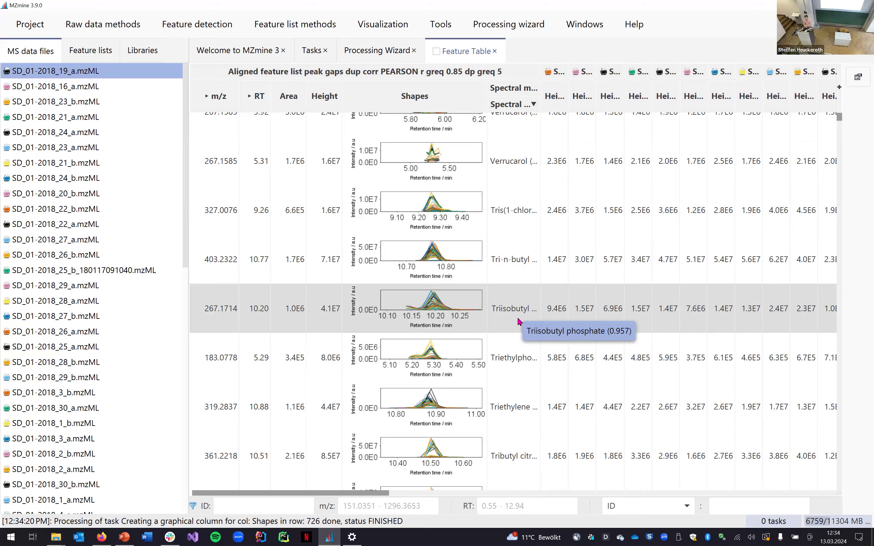
pyautogui.scroll(-10, 520, 322)
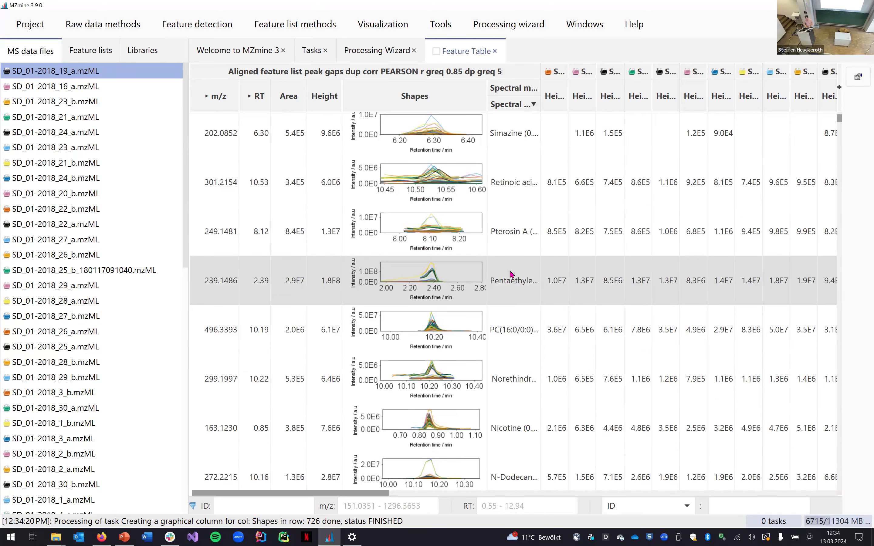
pyautogui.rightClick(520, 246)
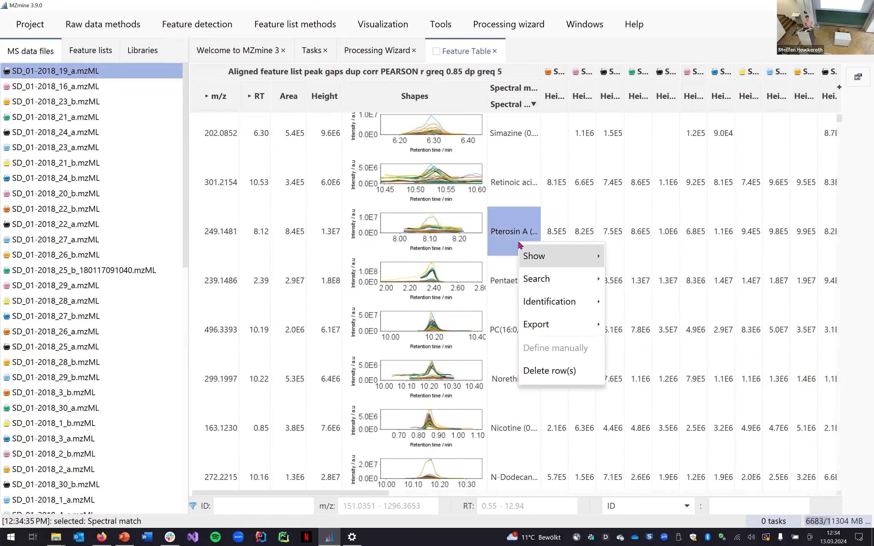
pyautogui.moveTo(552, 257)
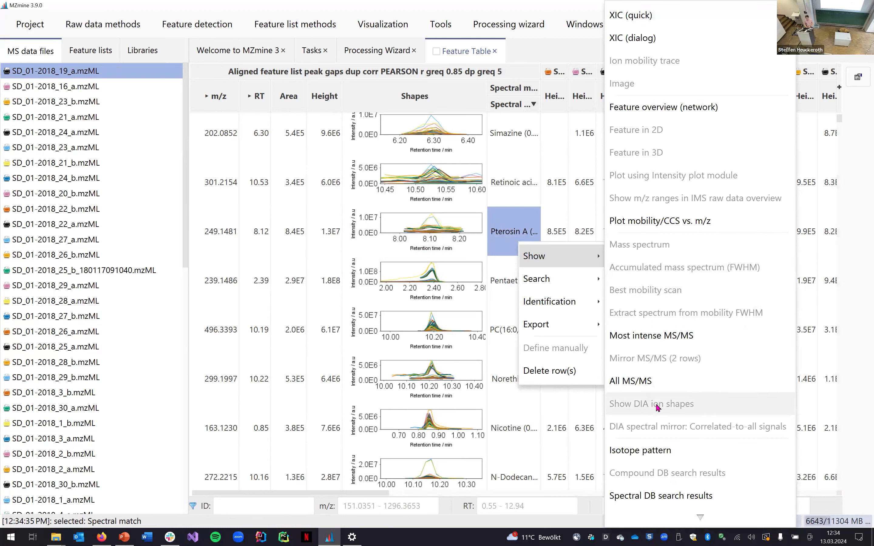
pyautogui.click(729, 502)
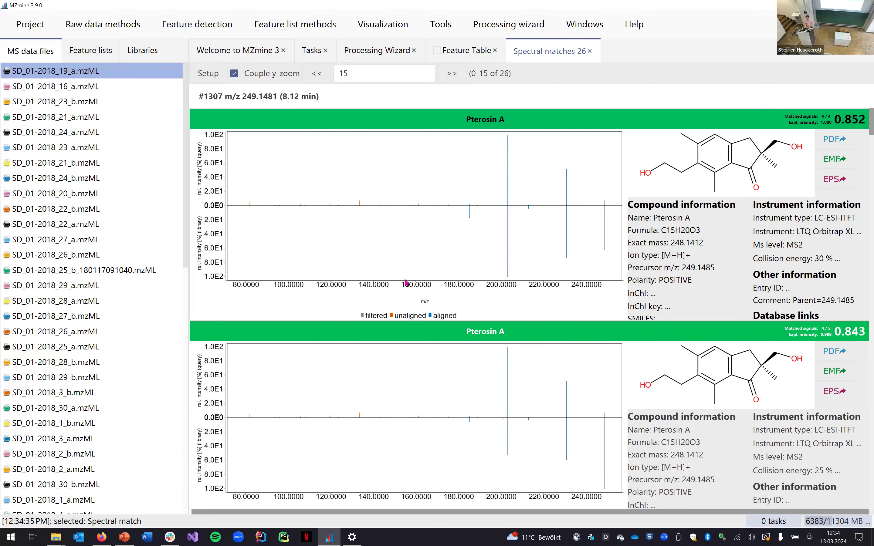
# - Examine the spectral library matches for the Nicotine feature, close the spectral matches view, and browse the annotated rows
pyautogui.click(484, 58)
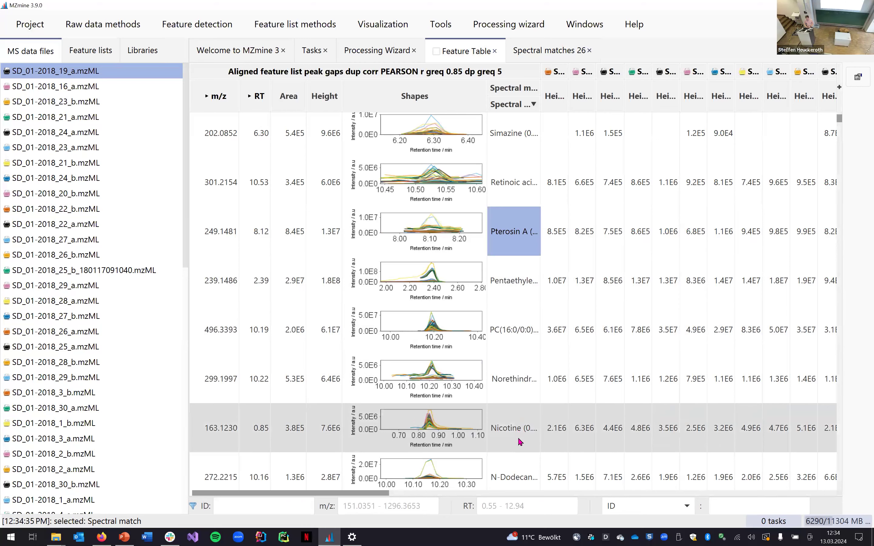
pyautogui.click(519, 441)
pyautogui.click(546, 51)
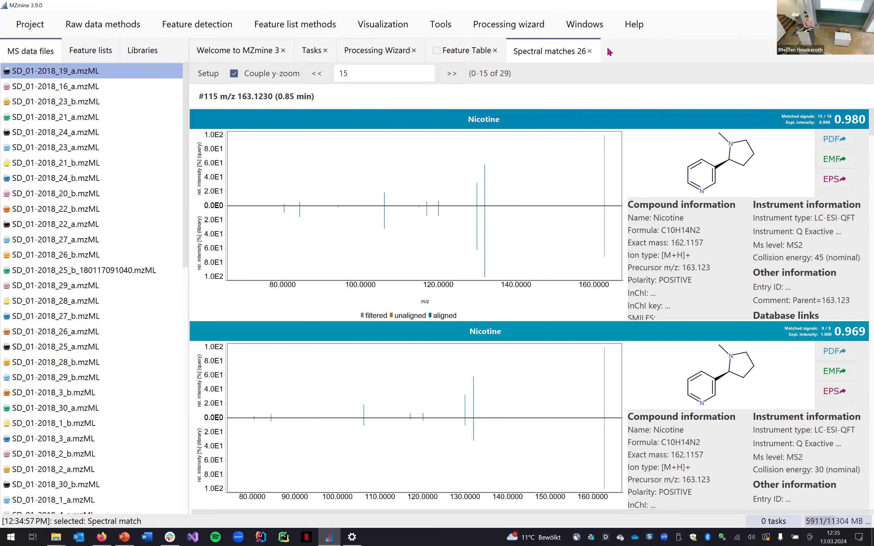
pyautogui.click(589, 51)
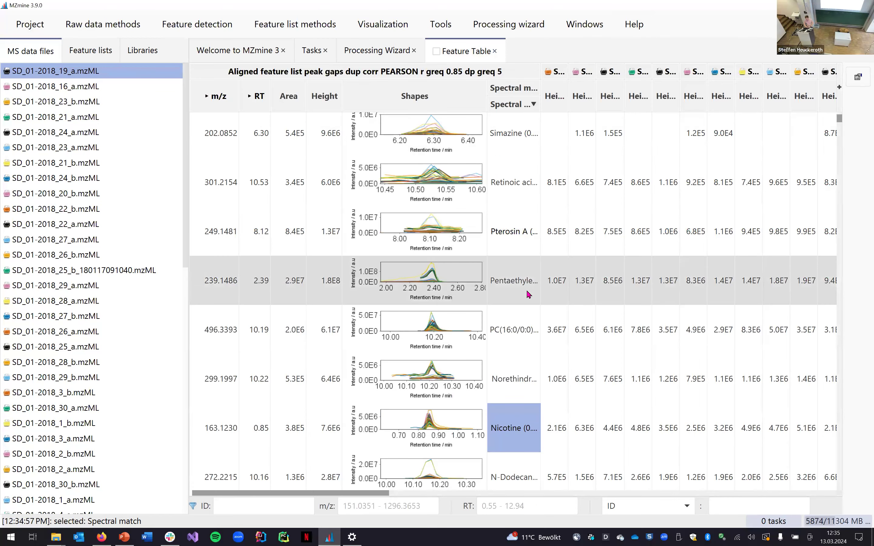
pyautogui.scroll(-5, 527, 290)
pyautogui.scroll(5, 526, 295)
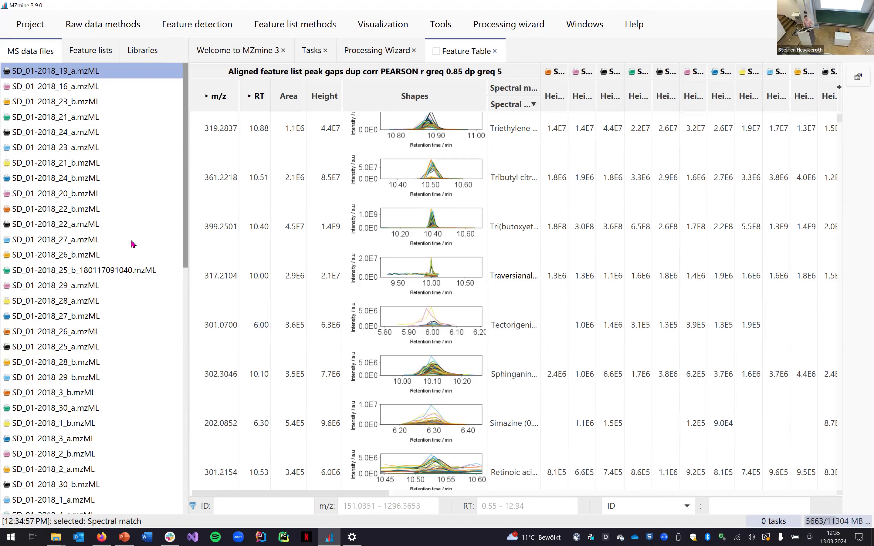
# - Switch to File Explorer and open the handson export folder under data, cologne on drive D
pyautogui.moveTo(56, 537)
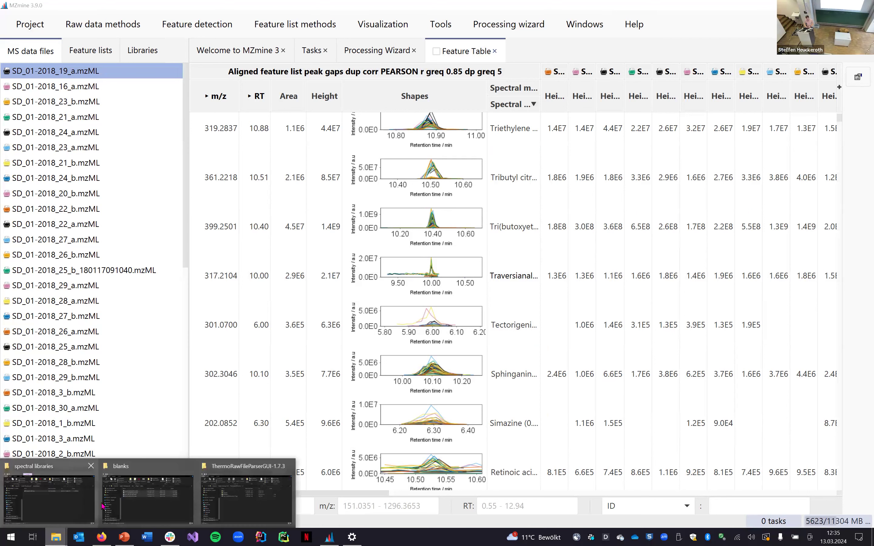
pyautogui.click(30, 490)
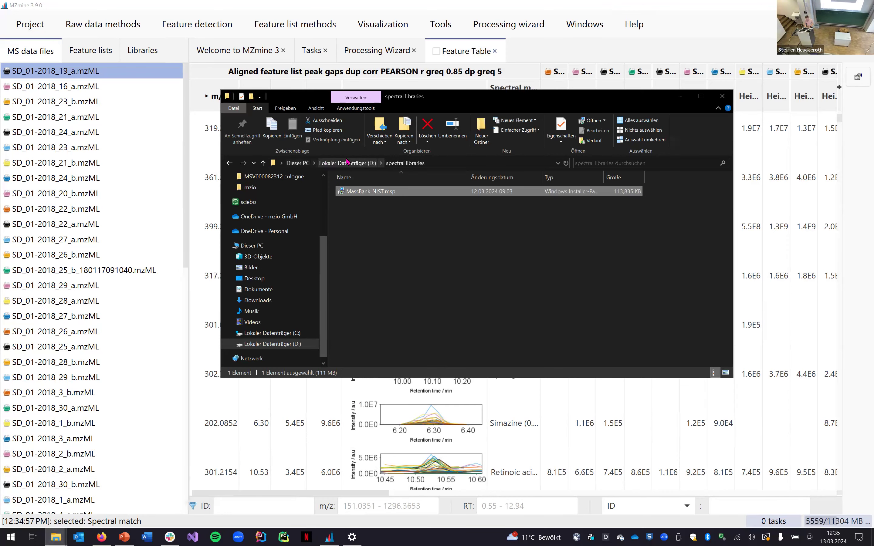
pyautogui.click(347, 163)
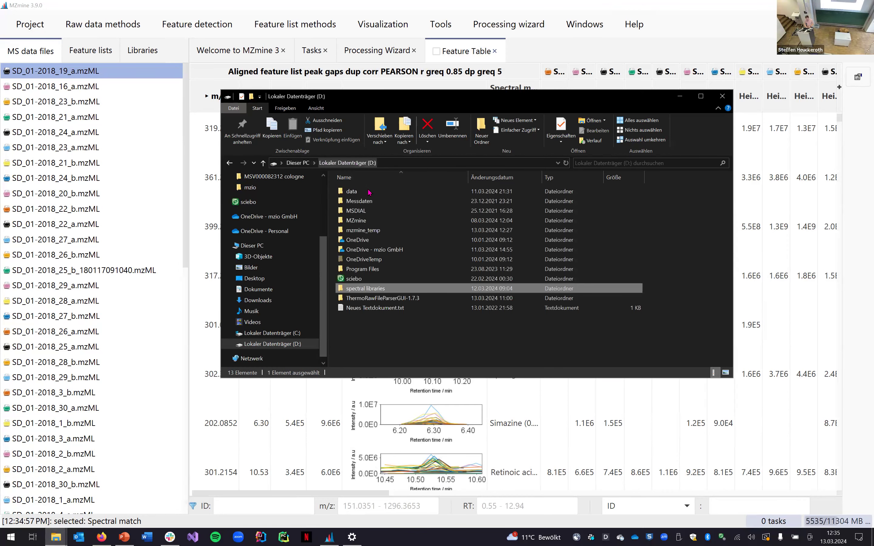
pyautogui.doubleClick(369, 192)
pyautogui.click(370, 212)
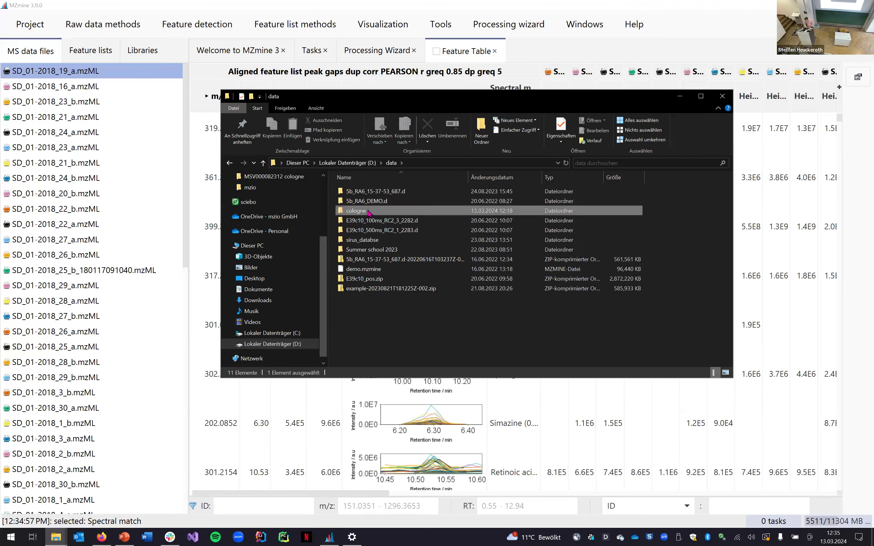
pyautogui.doubleClick(369, 212)
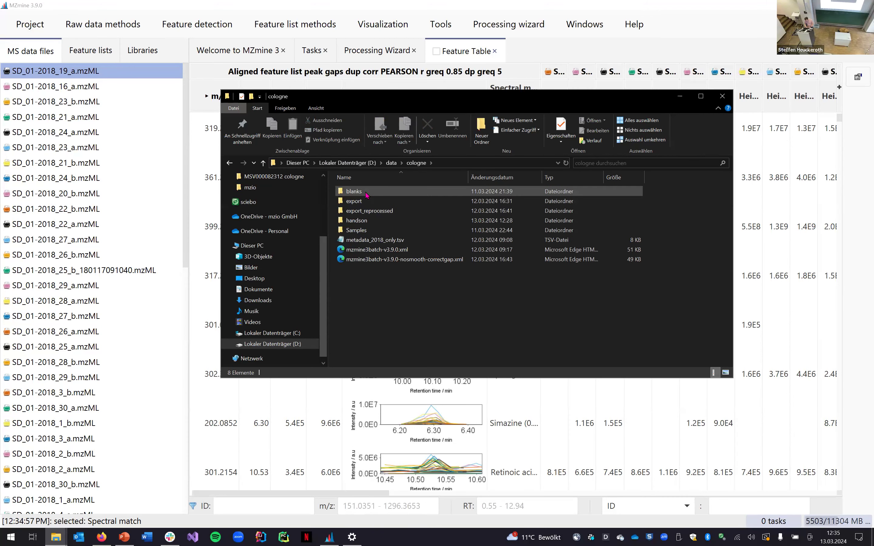
pyautogui.doubleClick(379, 222)
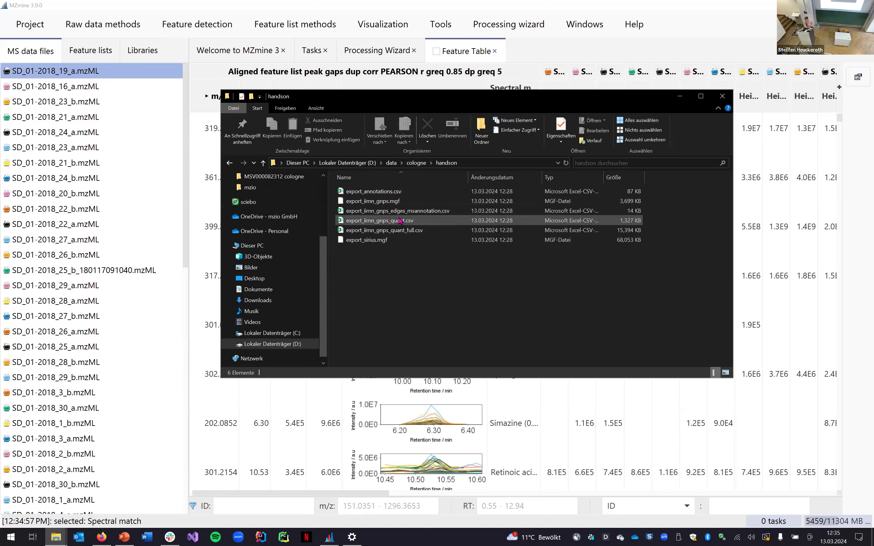
# - Move and enlarge the folder window, and open export_iimn_gnps_quant.csv in Excel
pyautogui.moveTo(483, 103); pyautogui.dragTo(391, 110)
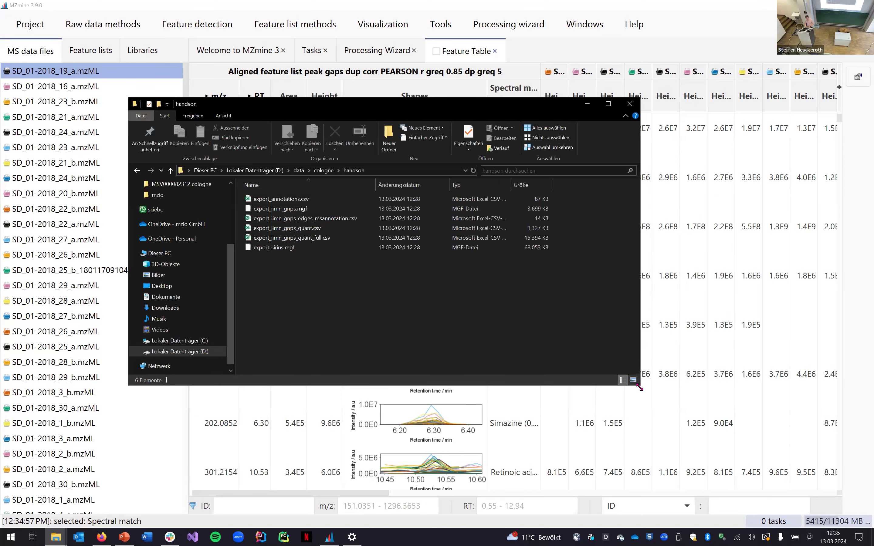
pyautogui.moveTo(639, 387); pyautogui.dragTo(763, 434)
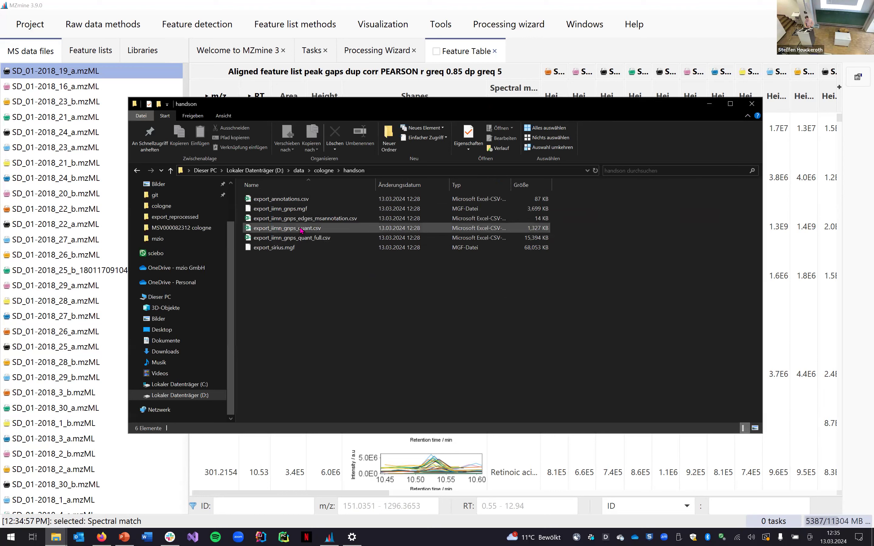
pyautogui.click(272, 232)
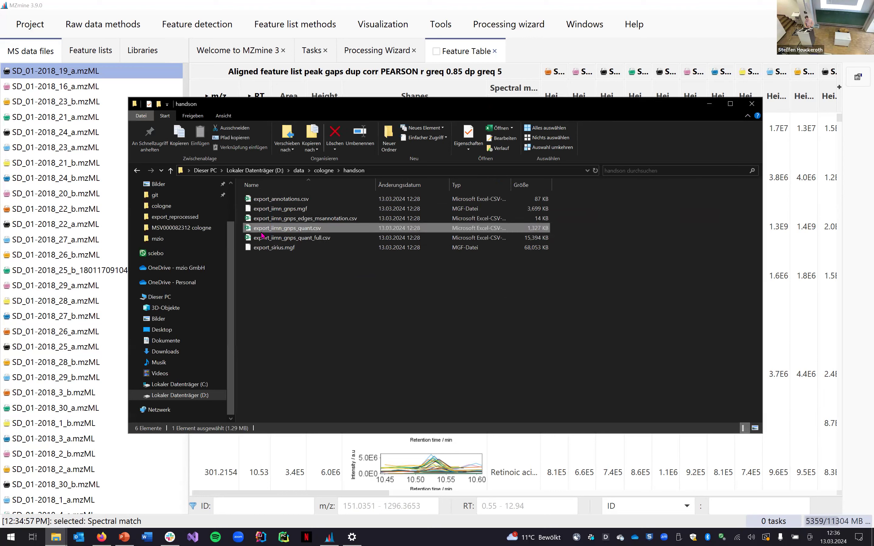
pyautogui.rightClick(293, 232)
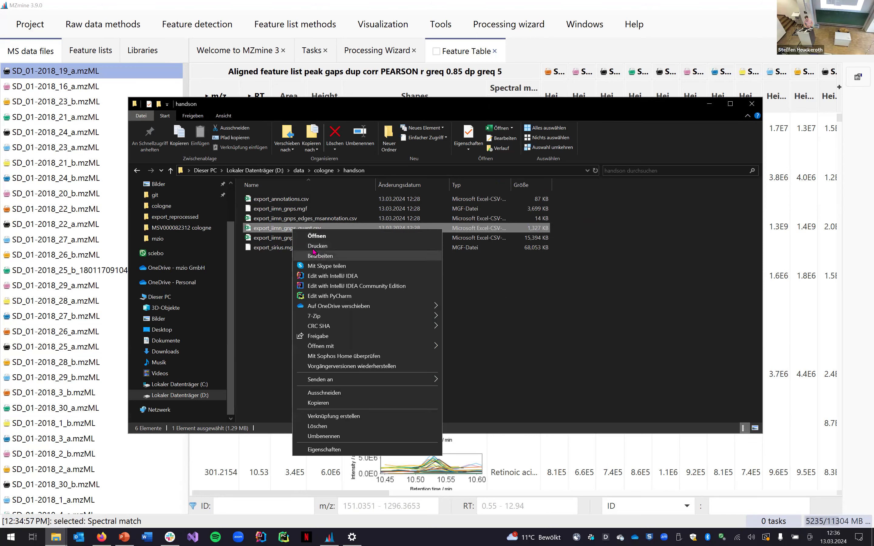
pyautogui.doubleClick(271, 228)
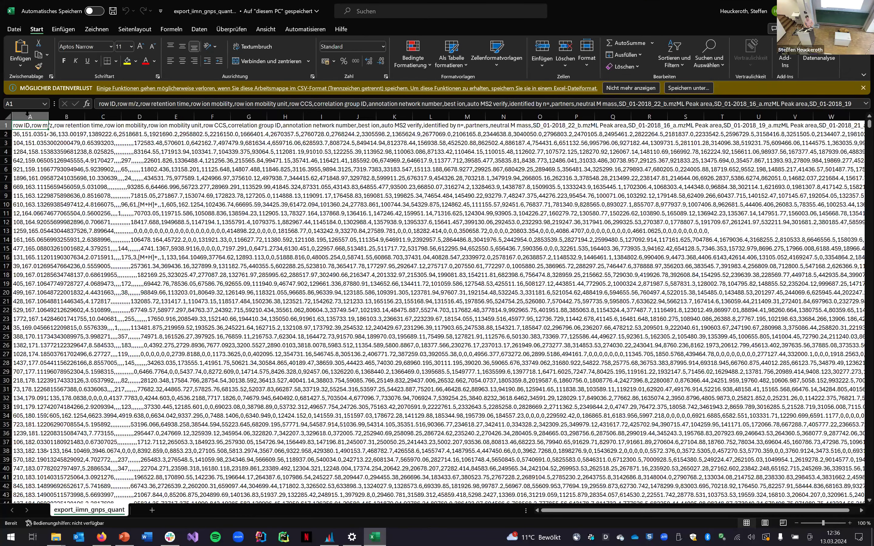
# - Split column A into separate columns with the text conversion wizard, adding comma as a delimiter and replacing the existing data
pyautogui.click(27, 113)
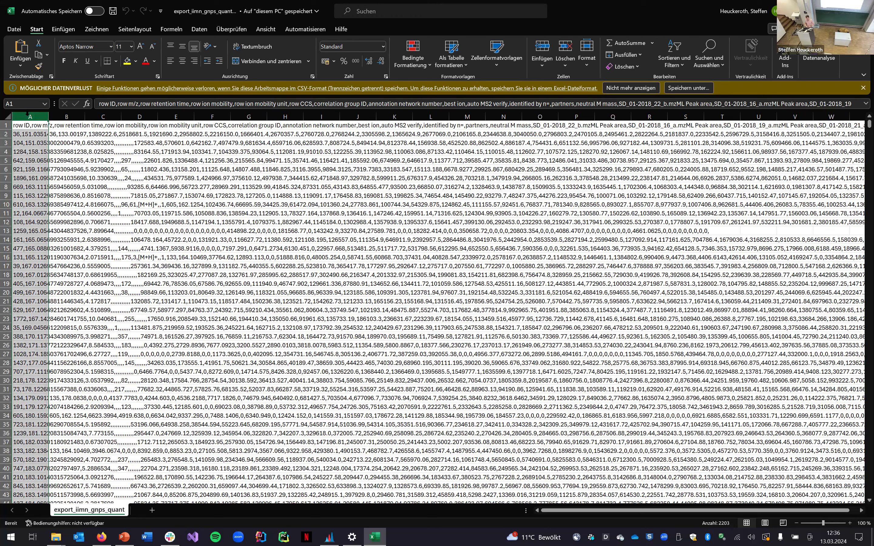
pyautogui.click(69, 116)
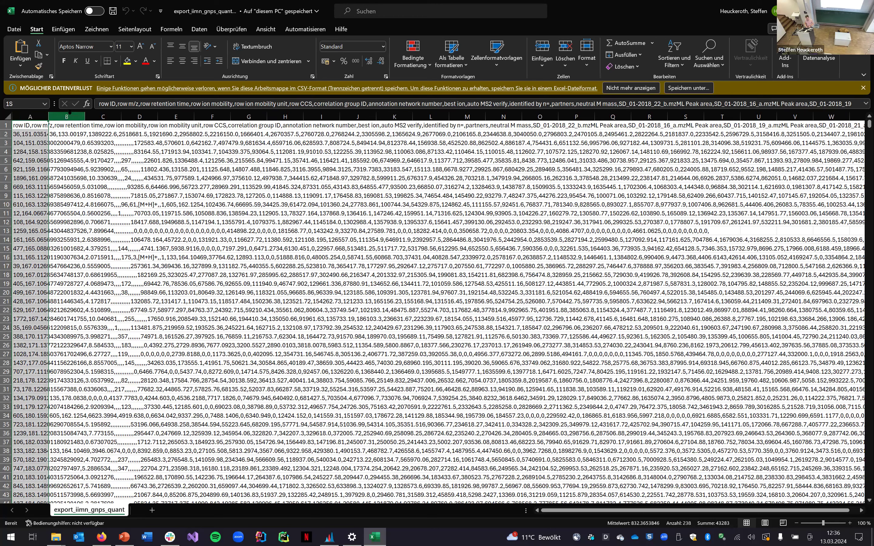
pyautogui.keyDown('shift'); pyautogui.click(30, 116); pyautogui.keyUp('shift')
pyautogui.click(32, 117)
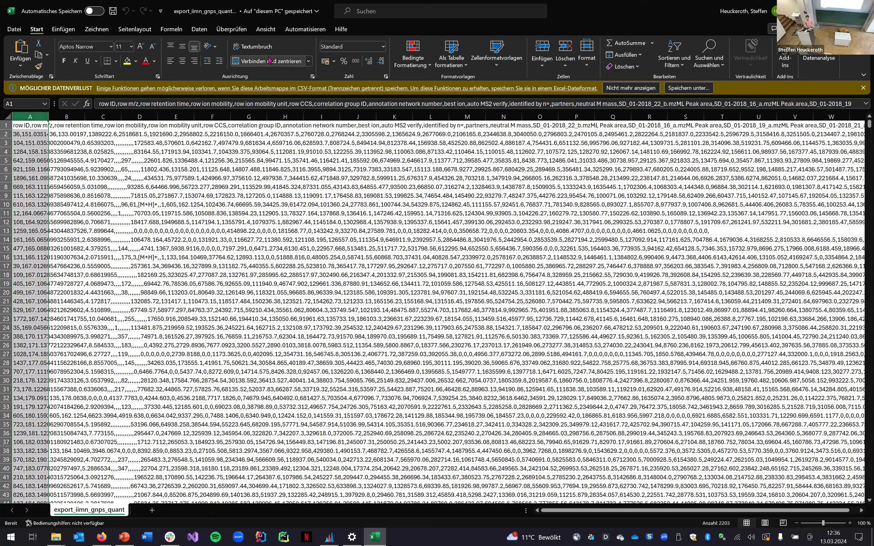
pyautogui.click(199, 30)
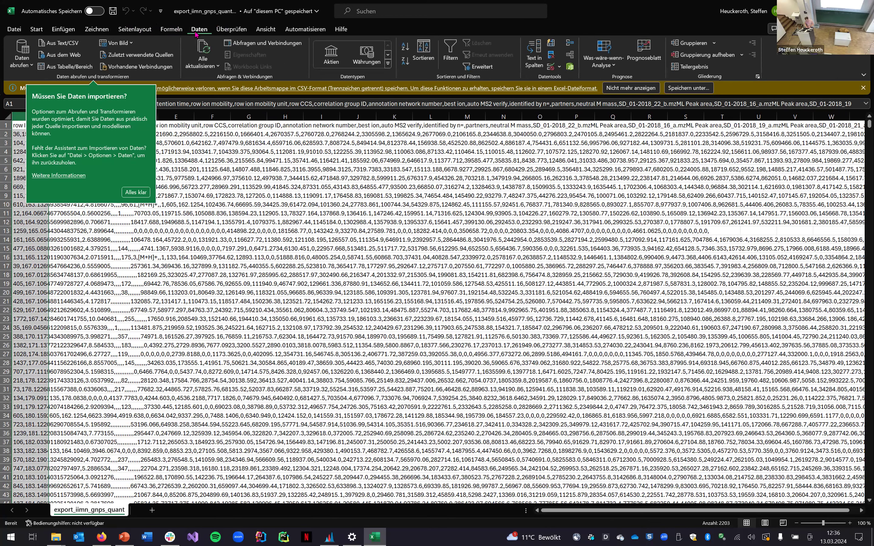
pyautogui.click(136, 192)
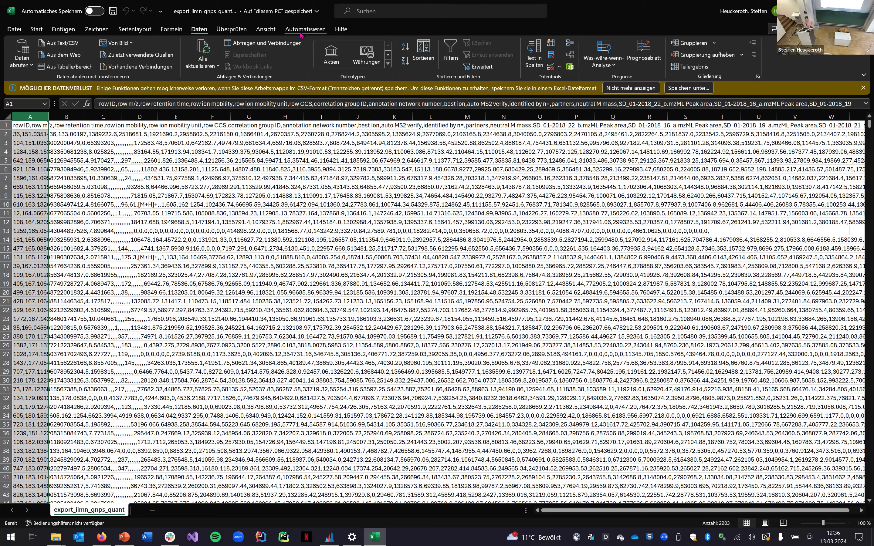
pyautogui.click(536, 57)
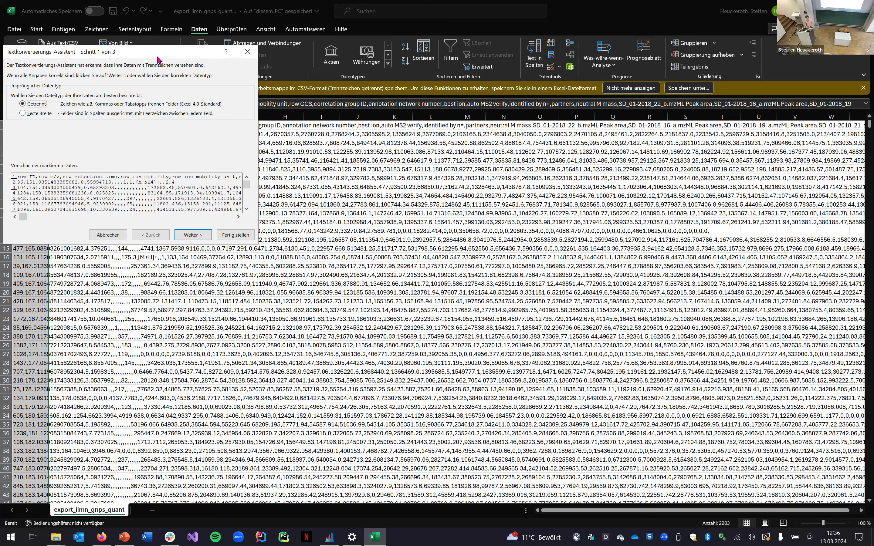
pyautogui.moveTo(158, 59); pyautogui.dragTo(377, 119)
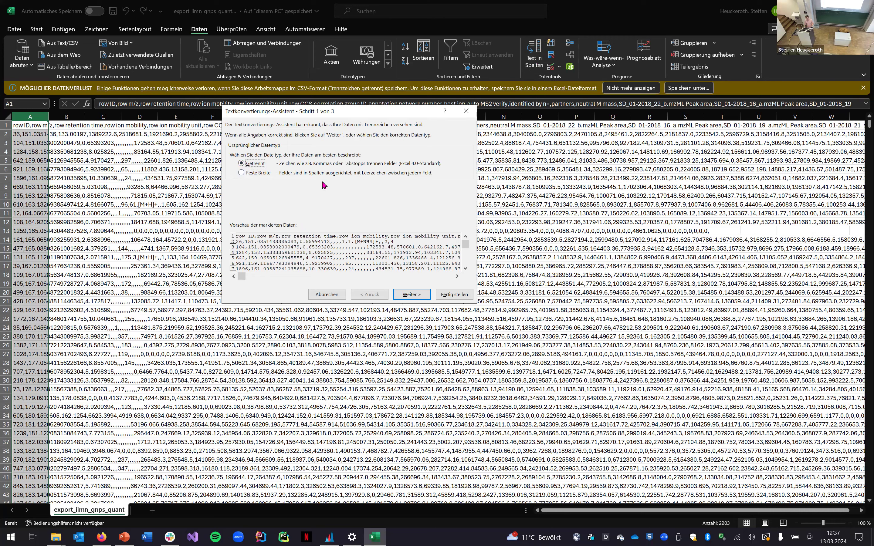
pyautogui.click(411, 295)
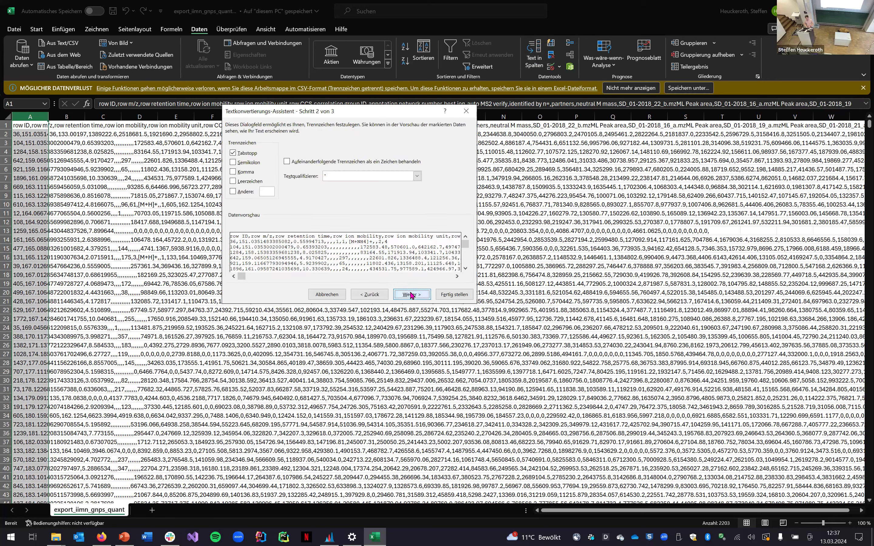
pyautogui.click(234, 173)
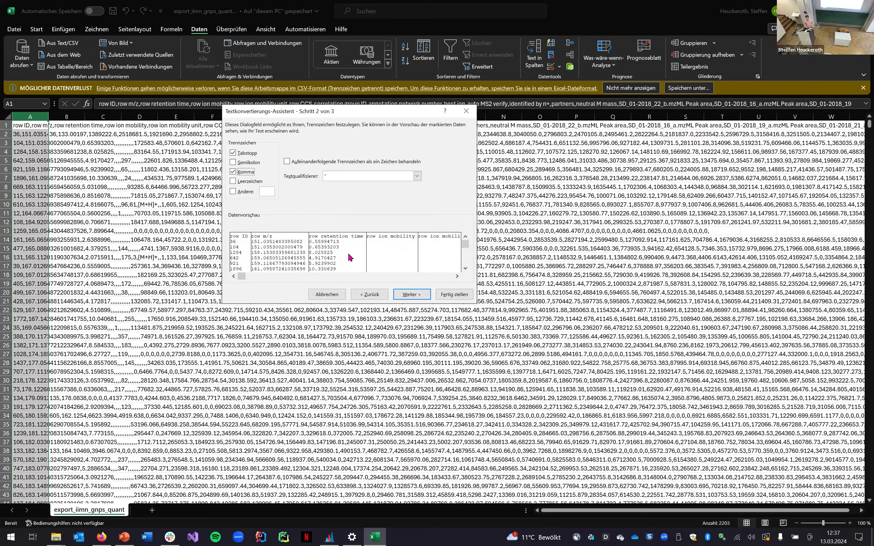
pyautogui.click(460, 301)
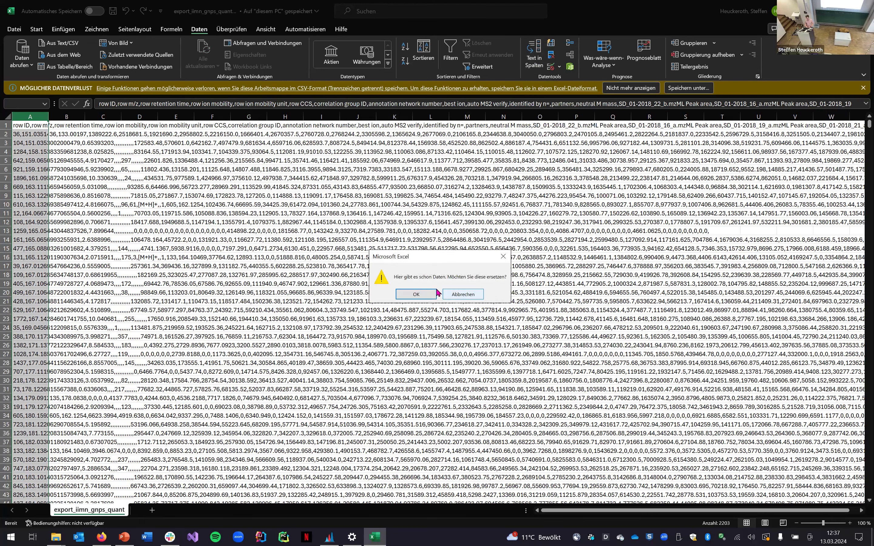
pyautogui.click(417, 294)
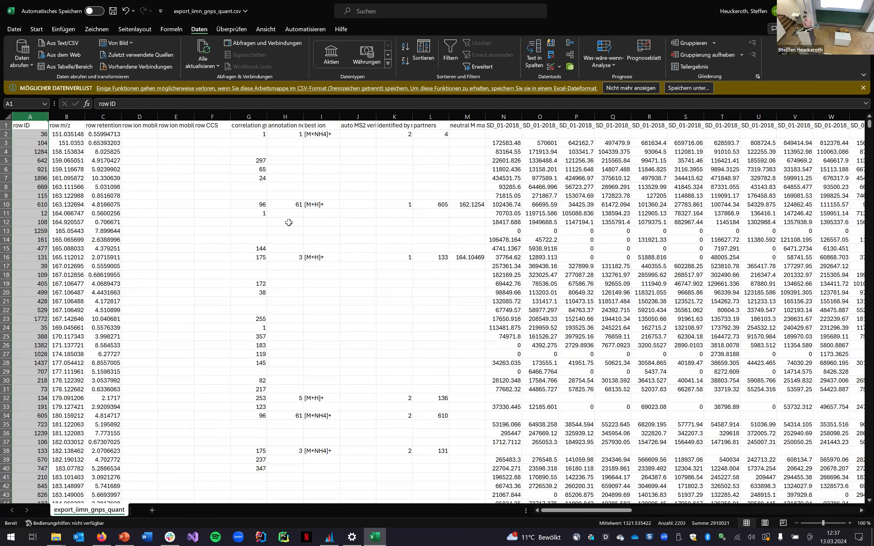
# - Examine the row ID and row m/z columns and the sample peak area columns starting at column N
pyautogui.click(23, 161)
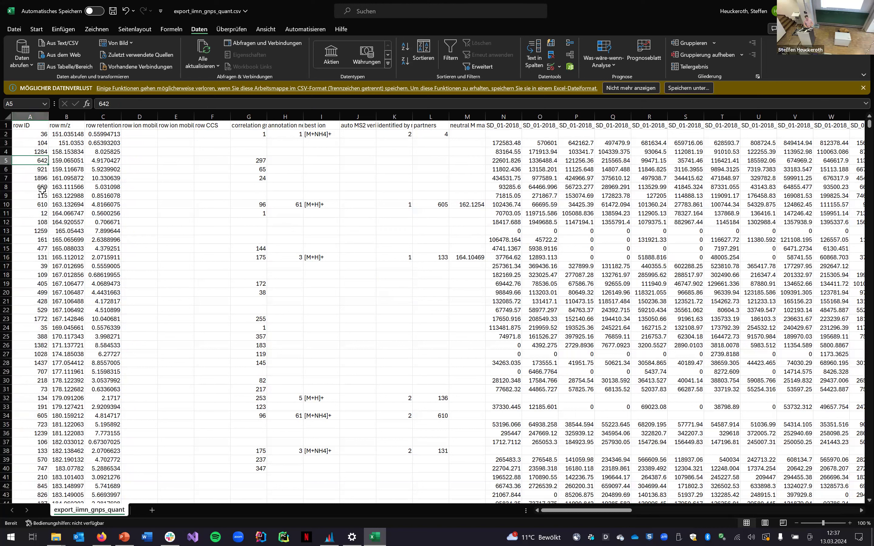
pyautogui.click(62, 155)
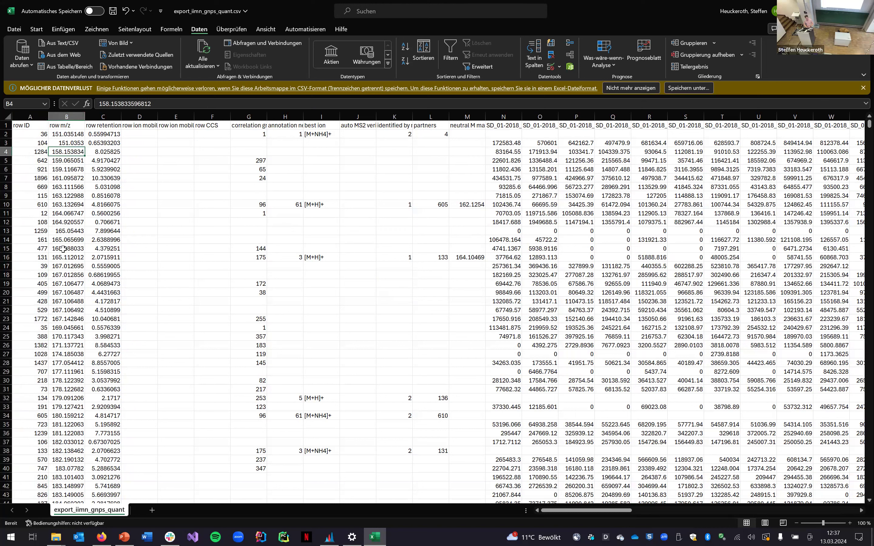
pyautogui.click(513, 151)
pyautogui.press('Up')
pyautogui.press('Up')
pyautogui.press('Up')
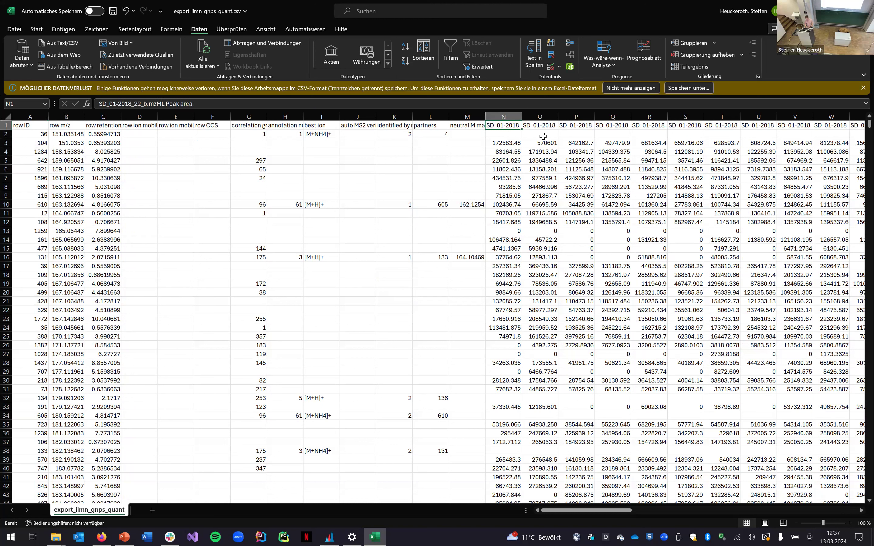
pyautogui.keyDown('ctrl'); pyautogui.scroll(5, 514, 168); pyautogui.keyUp('ctrl')
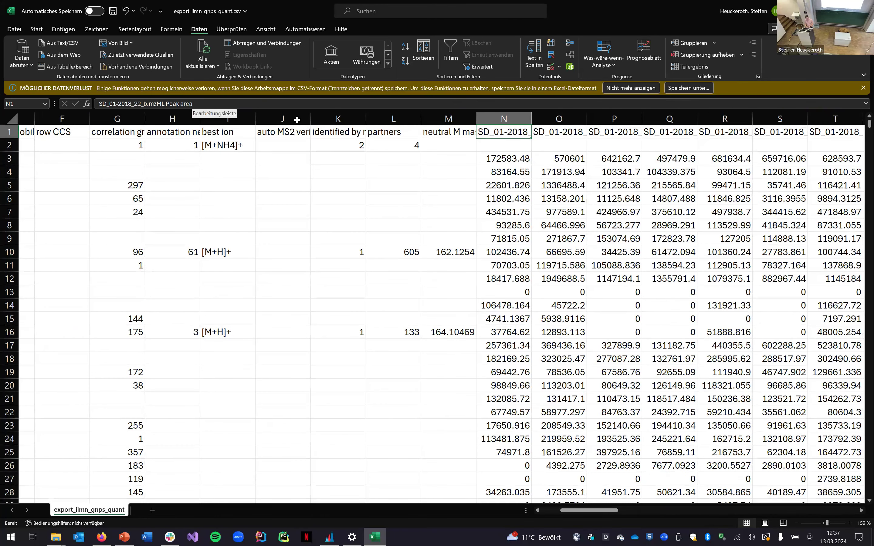
pyautogui.click(502, 162)
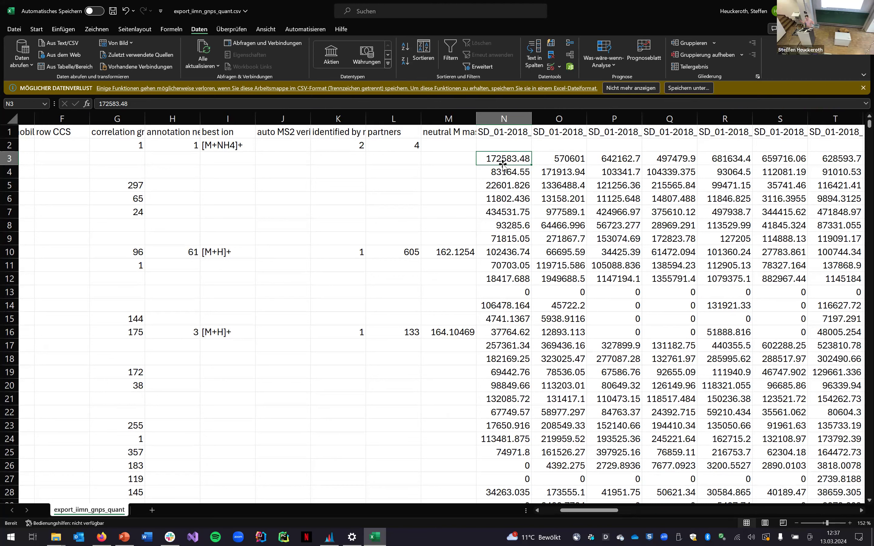
pyautogui.keyDown('ctrl'); pyautogui.scroll(-6, 503, 165); pyautogui.keyUp('ctrl')
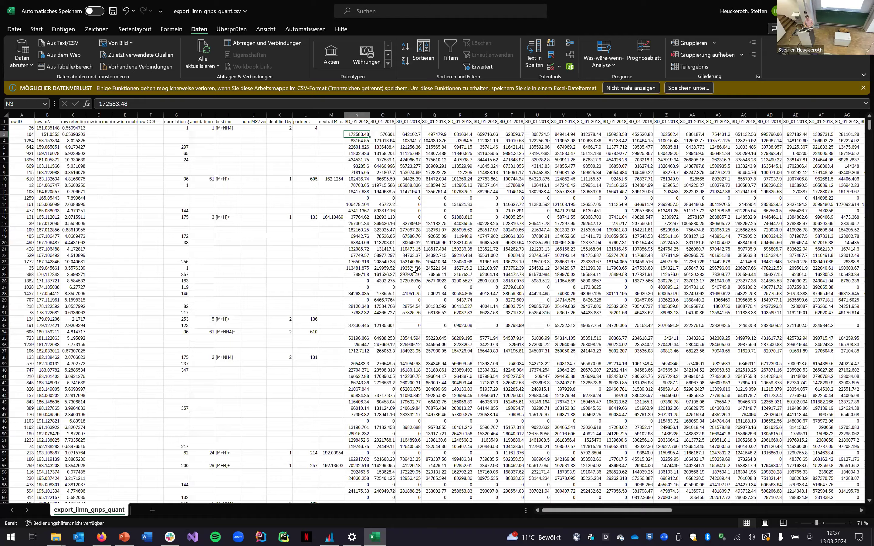
# - Examine the best ion entries in rows 2, 10 and 16, and close the workbook without saving the changes
pyautogui.keyDown('ctrl'); pyautogui.scroll(4, 414, 269); pyautogui.keyUp('ctrl')
pyautogui.hscroll(-8, 382, 239)
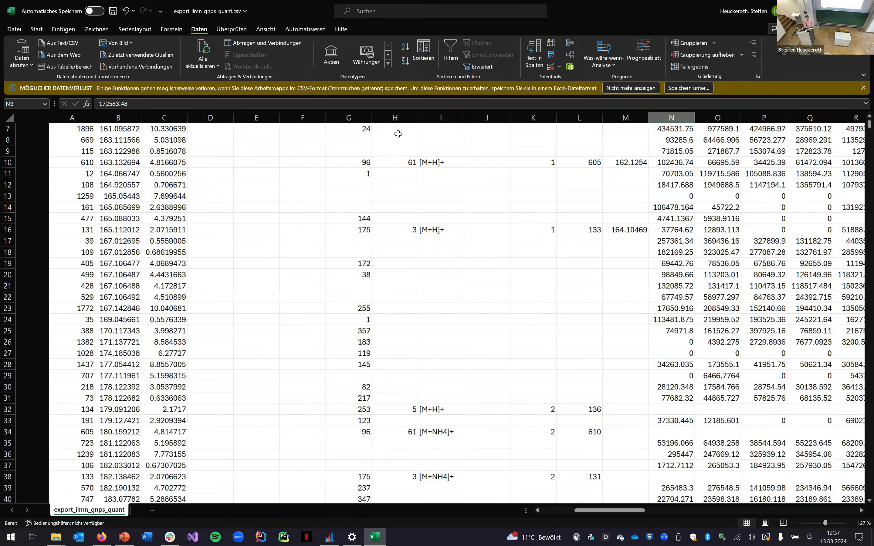
pyautogui.scroll(2, 398, 144)
pyautogui.click(408, 162)
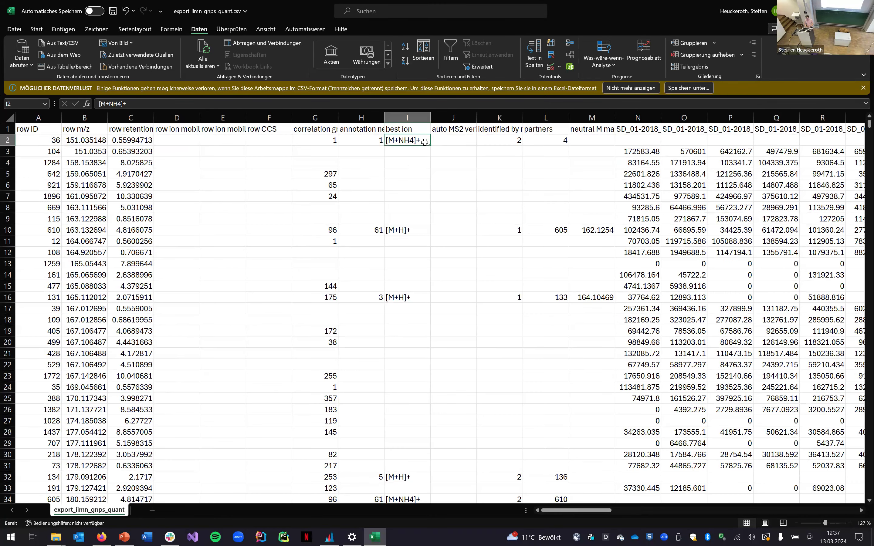
pyautogui.click(412, 230)
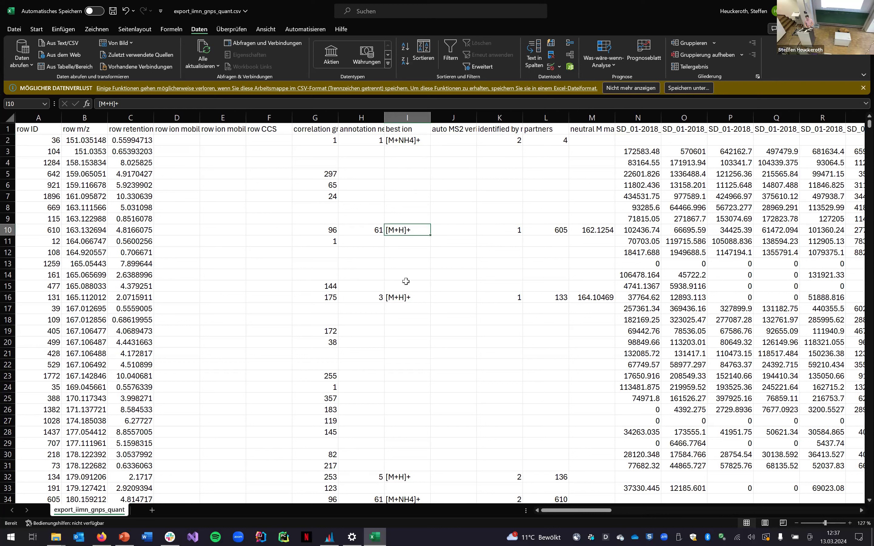
pyautogui.click(411, 299)
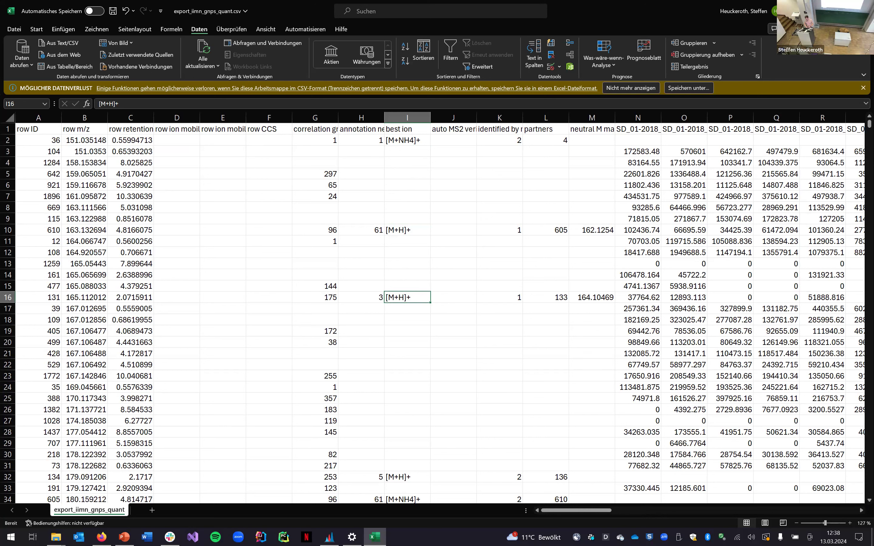
pyautogui.hotkey('ctrl', 'w')
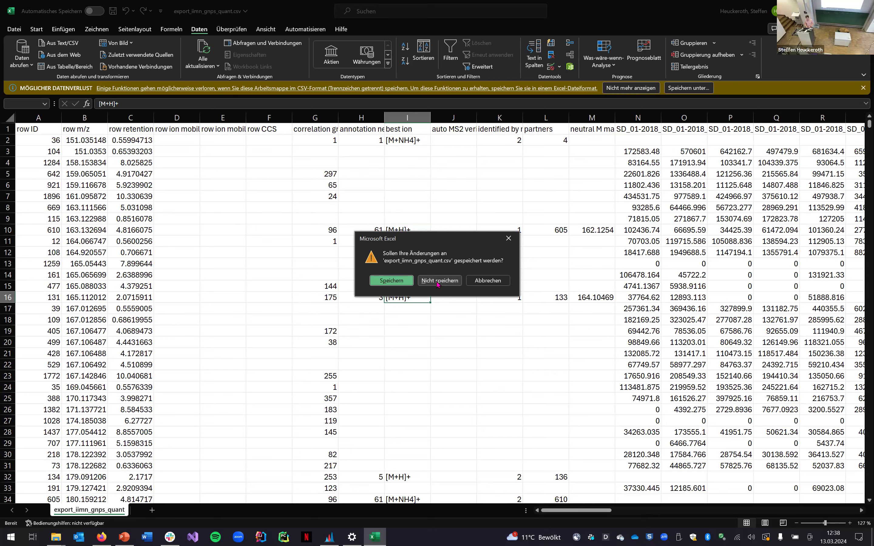
pyautogui.click(437, 284)
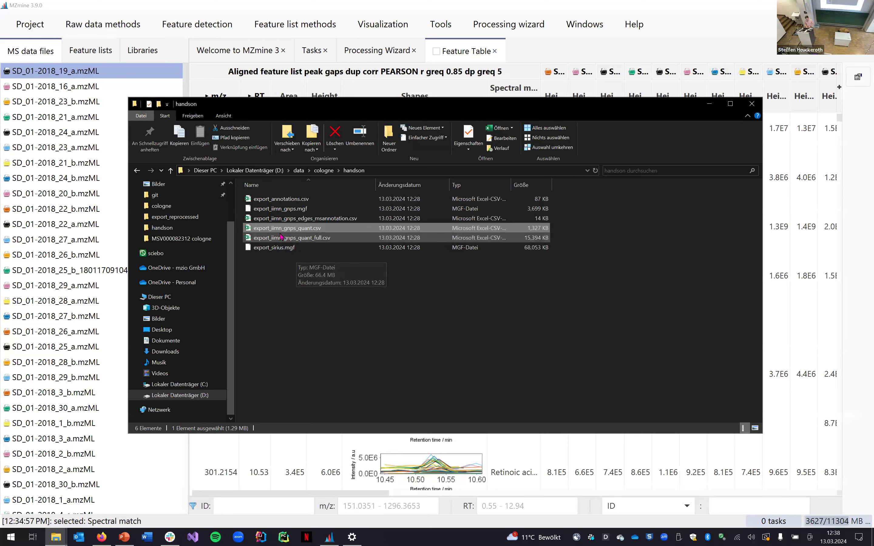
# - Open export_sirius.mgf from the handson folder with Editor, making it the default app for .mgf files
pyautogui.click(292, 249)
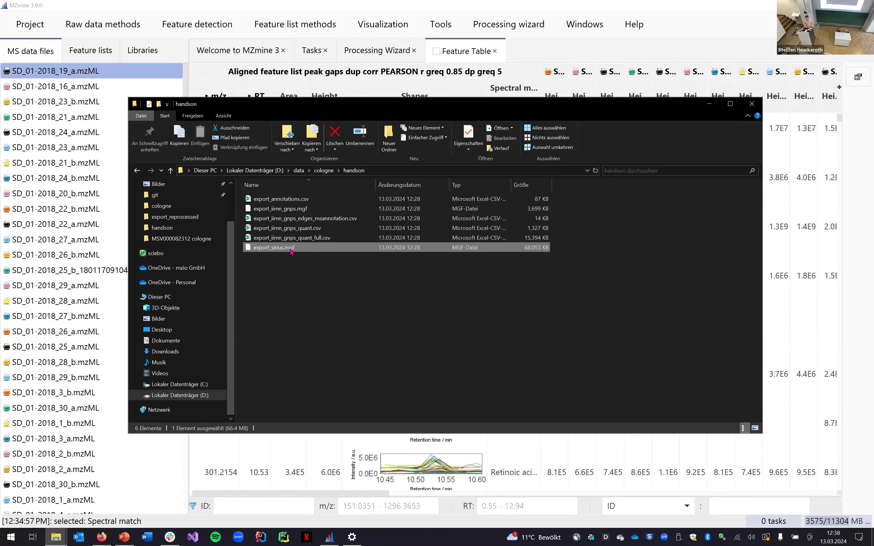
pyautogui.rightClick(292, 252)
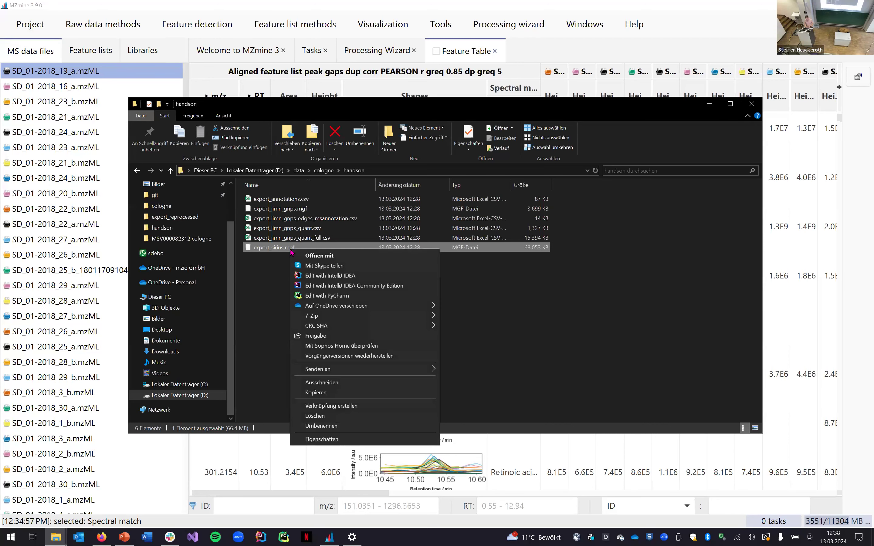
pyautogui.moveTo(384, 374)
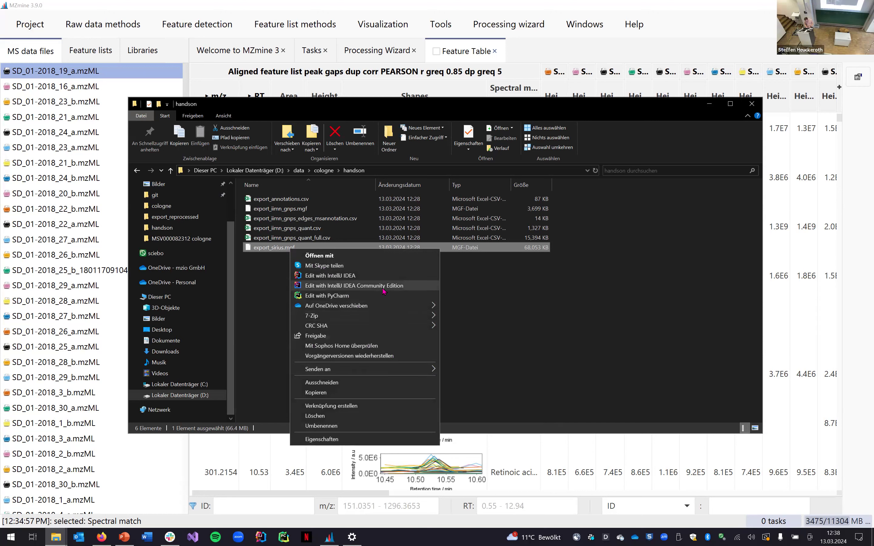
pyautogui.click(373, 257)
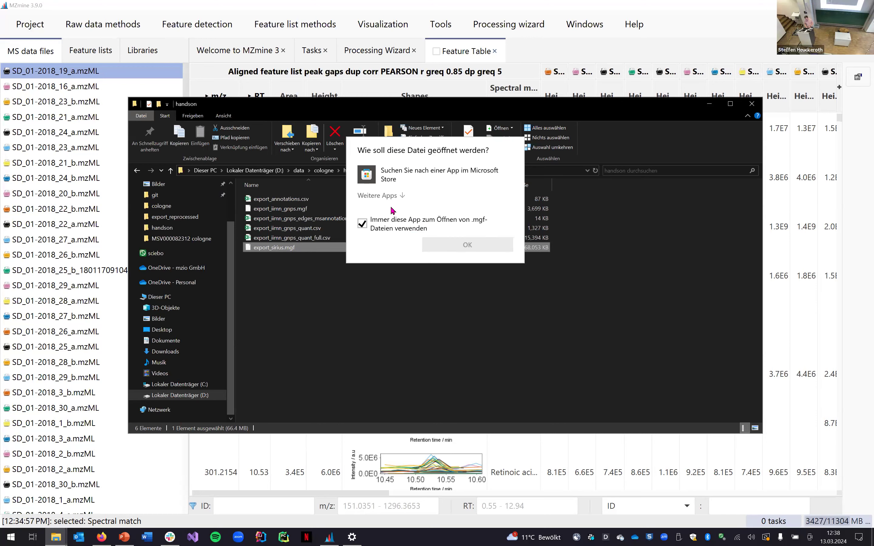
pyautogui.click(389, 198)
pyautogui.click(397, 242)
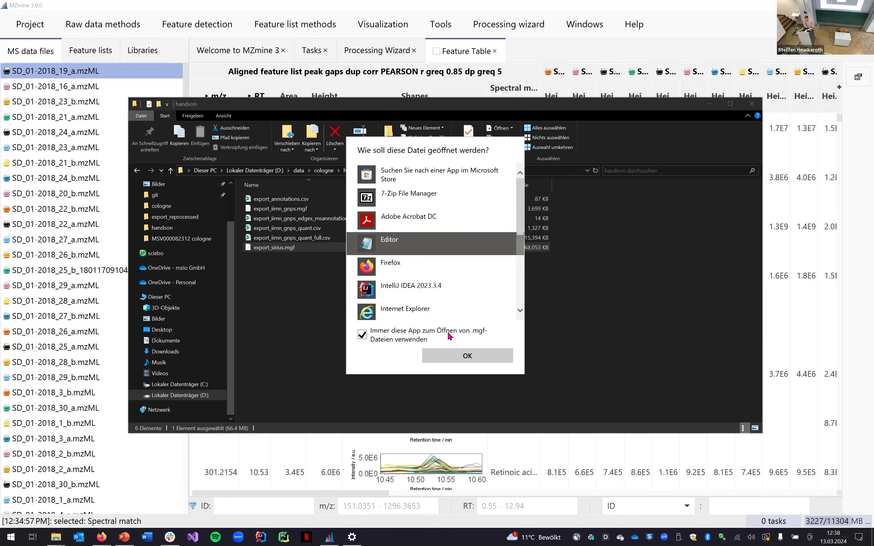
pyautogui.click(463, 358)
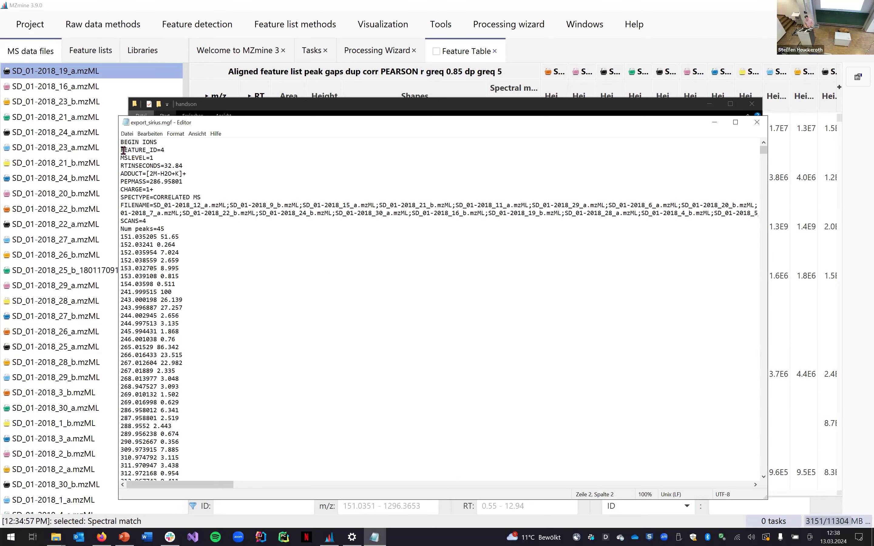
# - Examine the feature ID, adduct and peak list lines of the first entry in export_sirius.mgf, and close the file
pyautogui.moveTo(124, 150); pyautogui.dragTo(181, 149)
pyautogui.click(183, 149)
pyautogui.moveTo(183, 148); pyautogui.dragTo(119, 152)
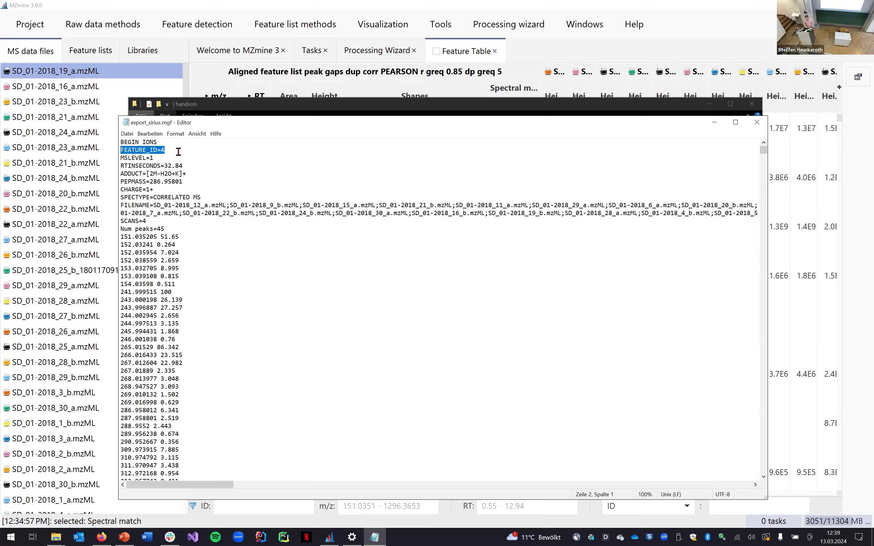
pyautogui.moveTo(197, 174); pyautogui.dragTo(112, 176)
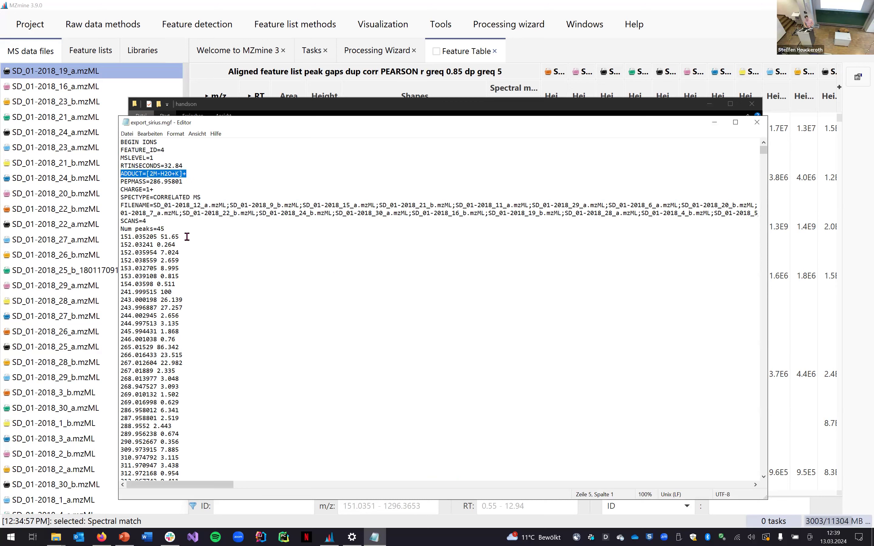
pyautogui.moveTo(122, 235); pyautogui.dragTo(197, 270)
pyautogui.click(197, 270)
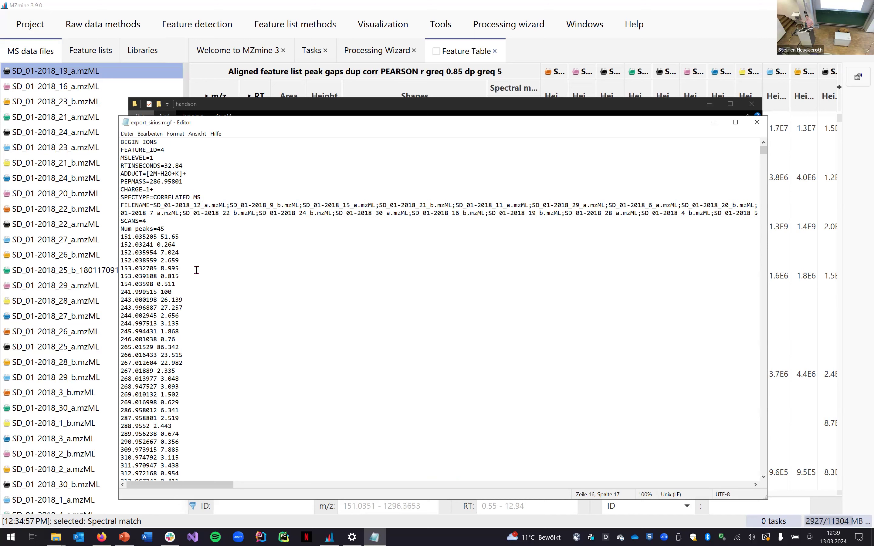
pyautogui.scroll(-4, 197, 270)
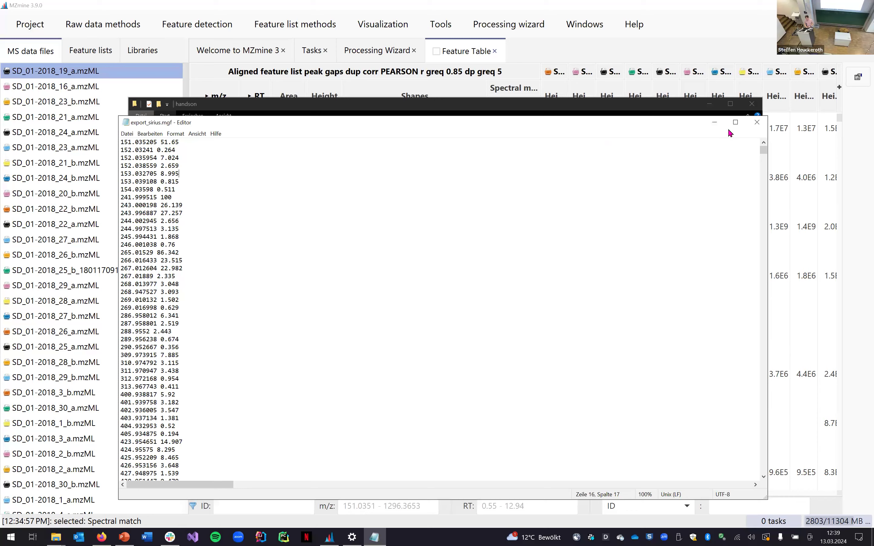
pyautogui.hotkey('alt', 'F4')
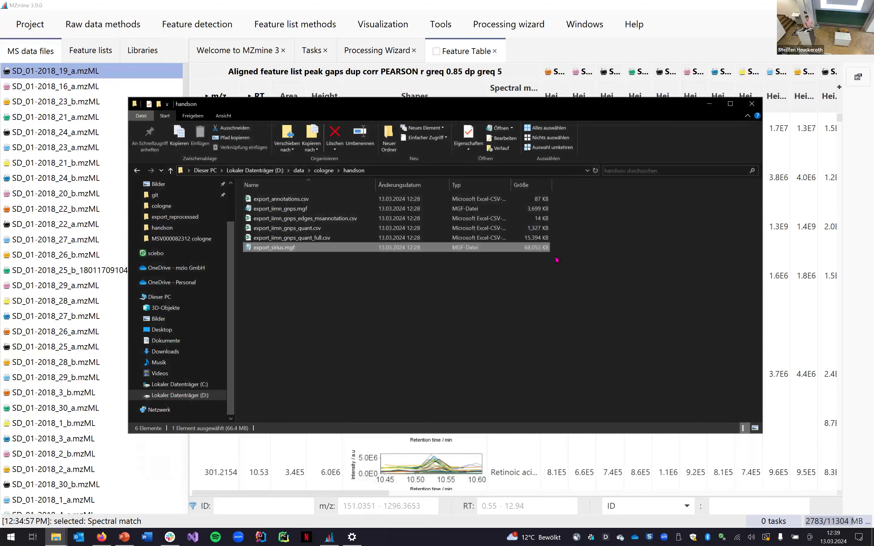
pyautogui.click(517, 305)
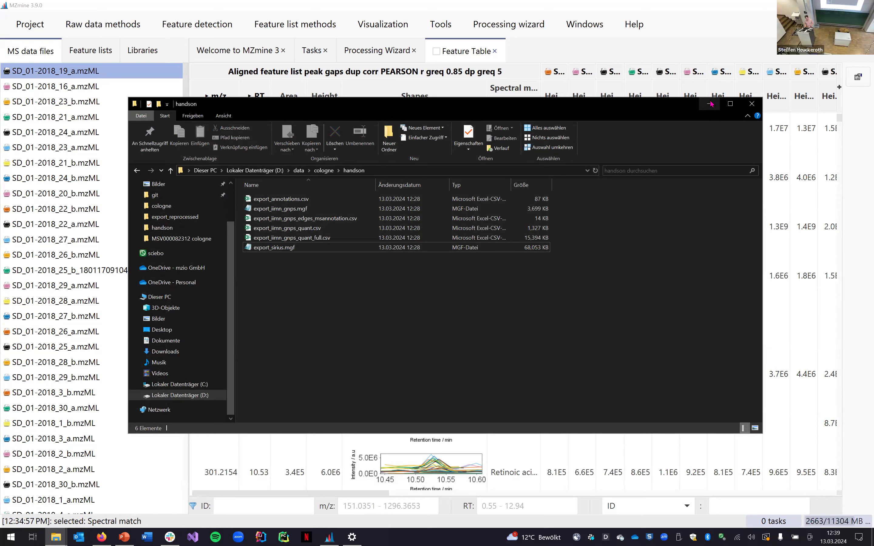
# - Return to the aligned feature table and select a sample height of the feature at m/z 235.1690
pyautogui.click(711, 104)
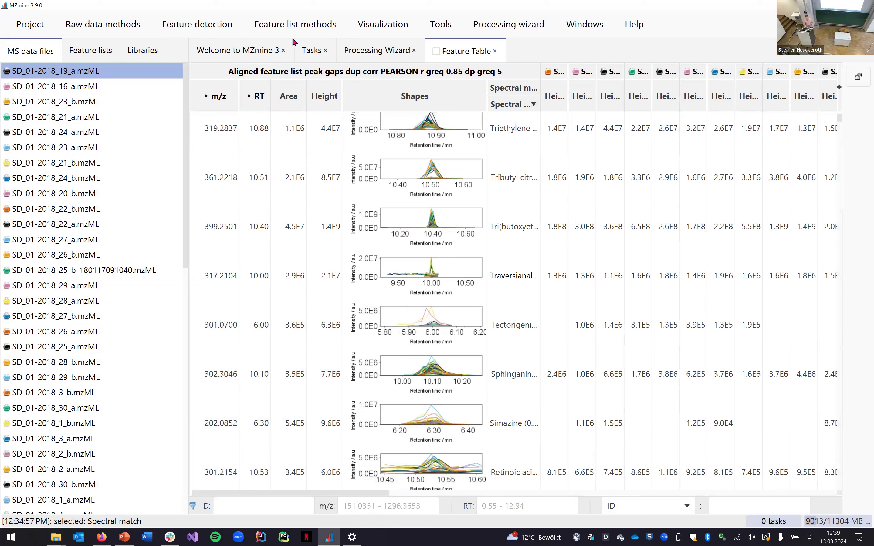
pyautogui.click(297, 25)
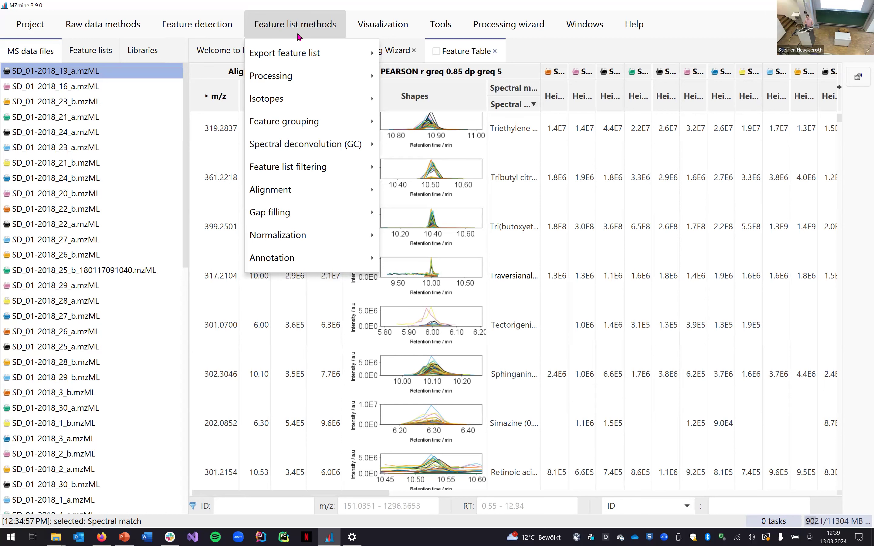
pyautogui.click(667, 180)
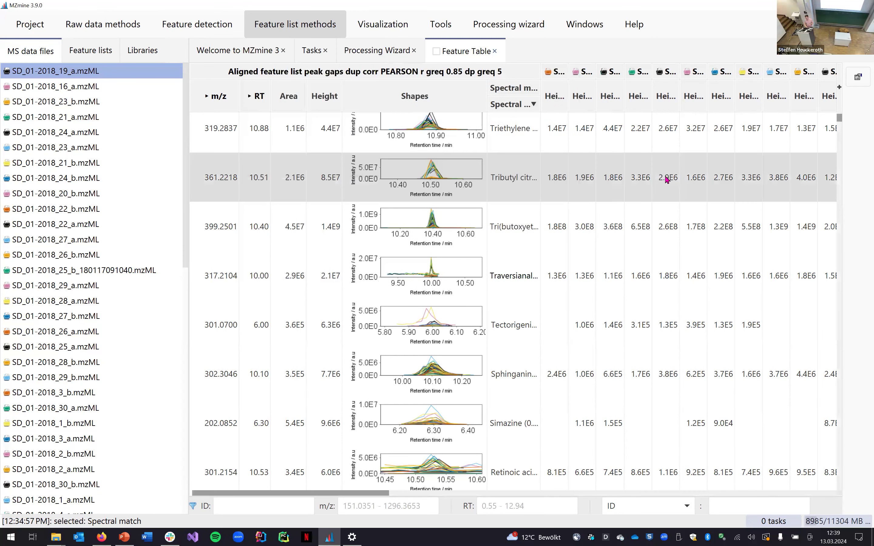
pyautogui.click(667, 180)
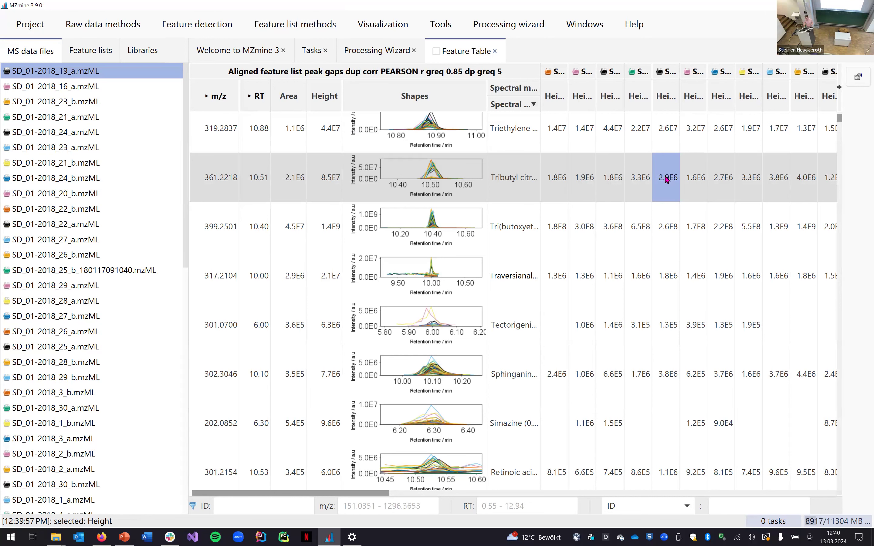
pyautogui.scroll(10, 667, 180)
pyautogui.click(673, 201)
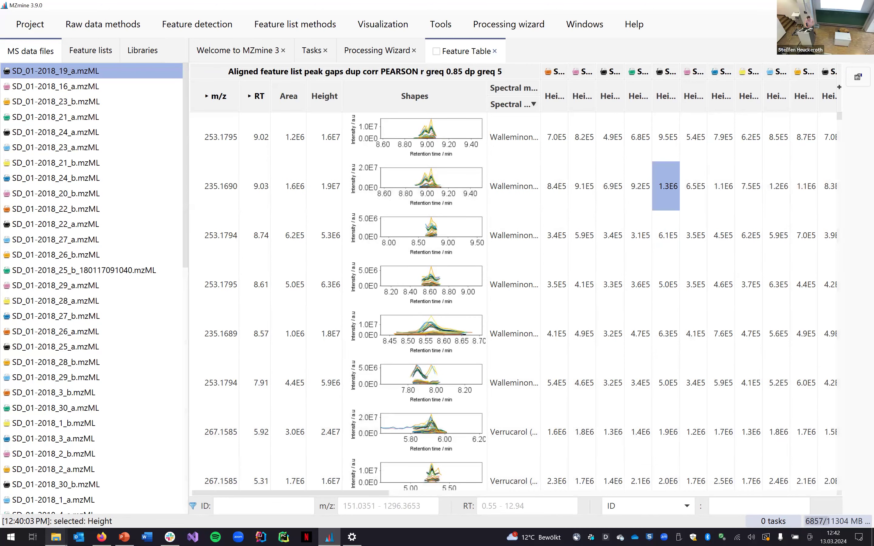
# - Open export_iimn_gnps_quant.csv from the handson folder
pyautogui.moveTo(56, 536)
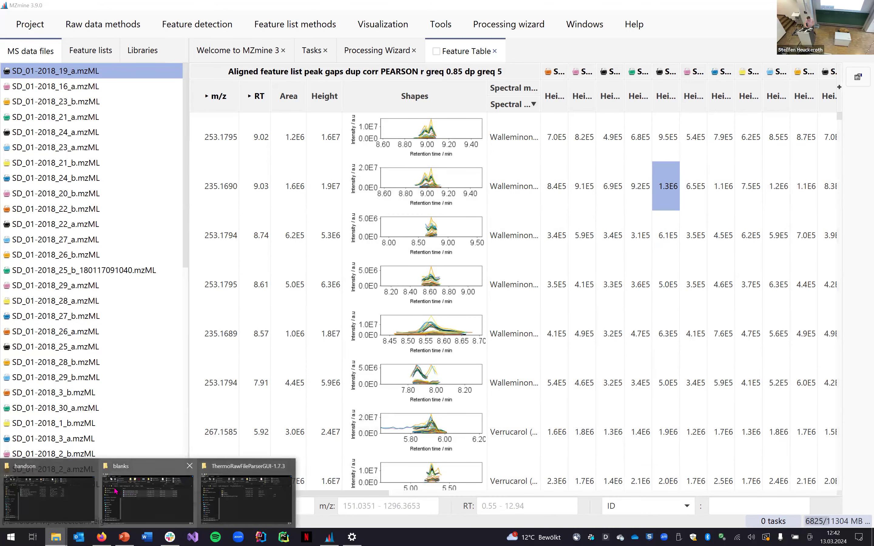
pyautogui.click(82, 485)
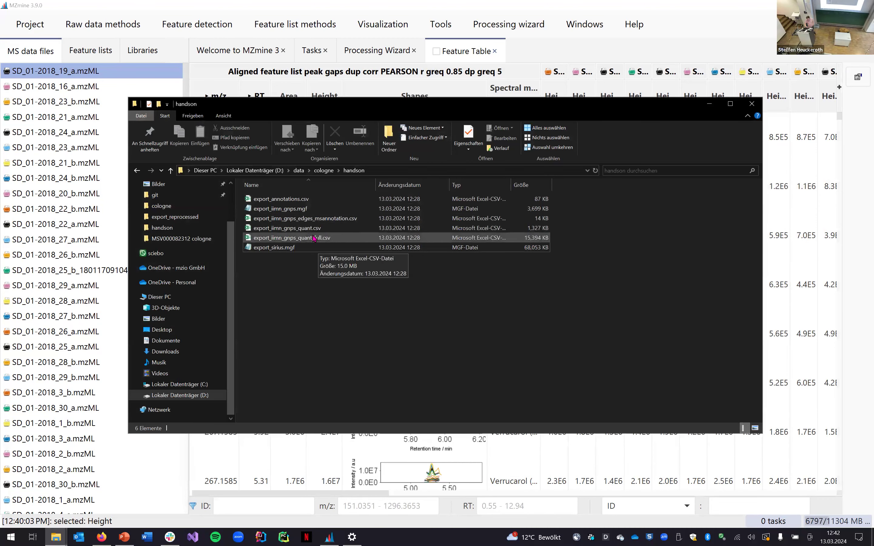
pyautogui.click(318, 229)
pyautogui.doubleClick(317, 228)
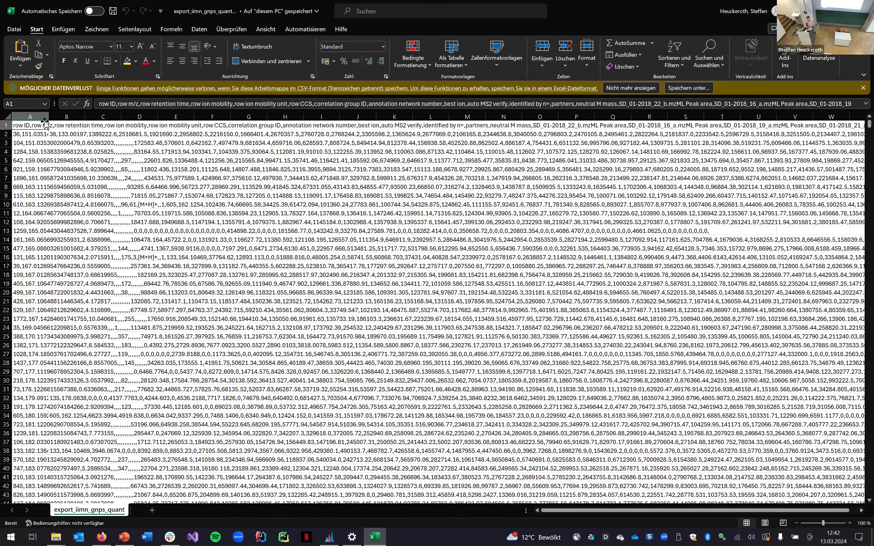
# - Split column A into separate columns at tabs and commas, replacing the existing data, and select the correlation group ID header
pyautogui.click(41, 117)
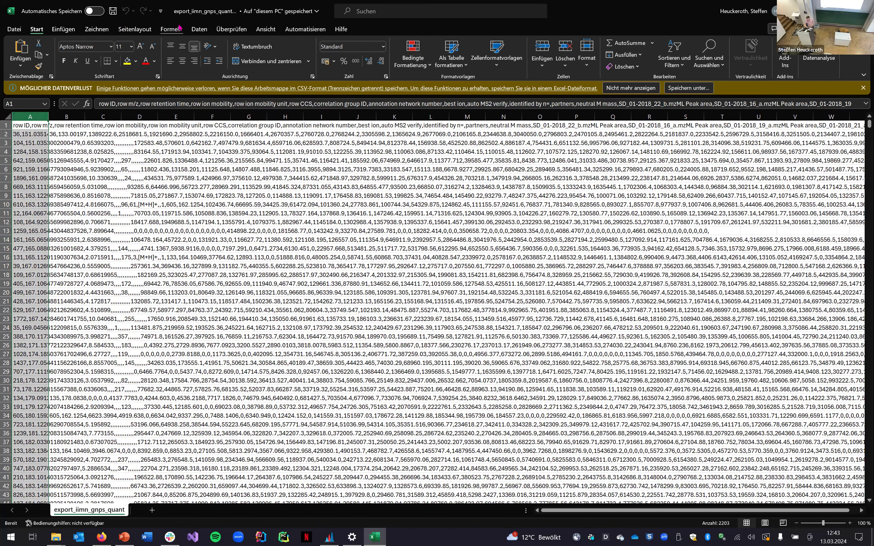
pyautogui.click(196, 29)
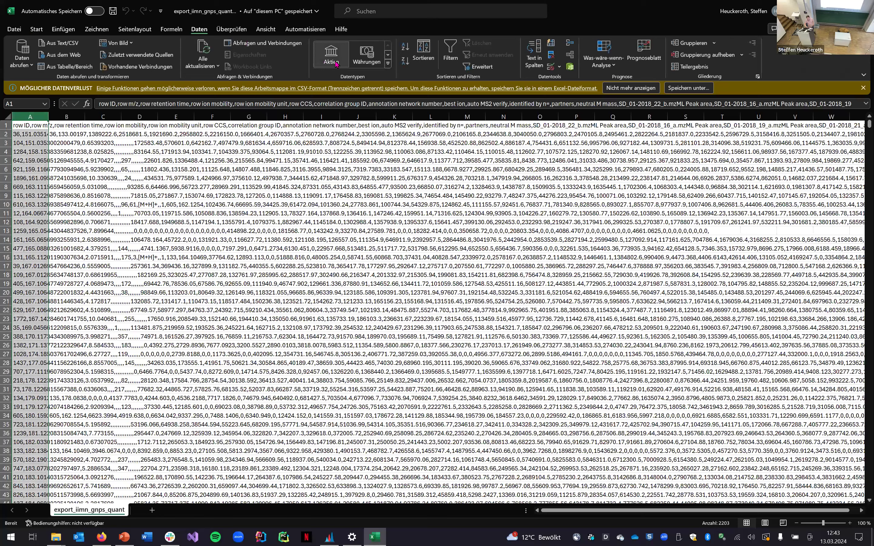
pyautogui.click(534, 57)
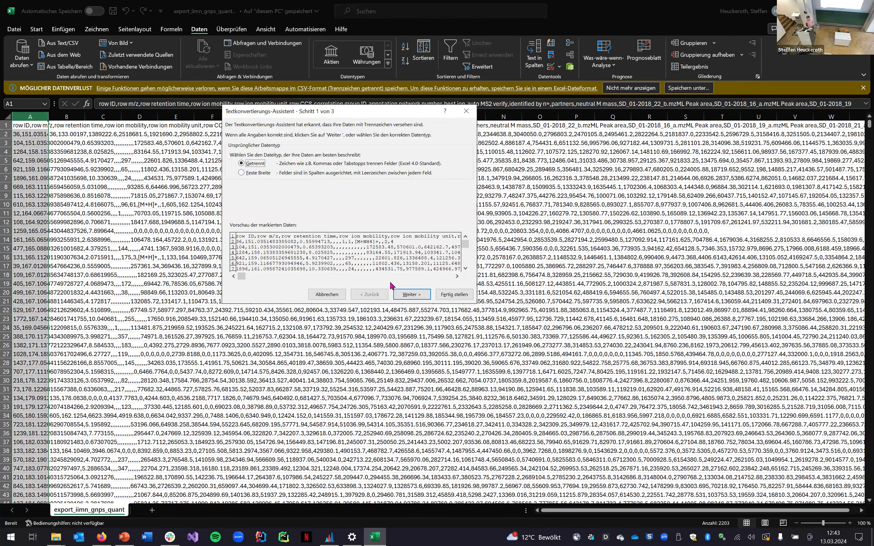
pyautogui.click(411, 294)
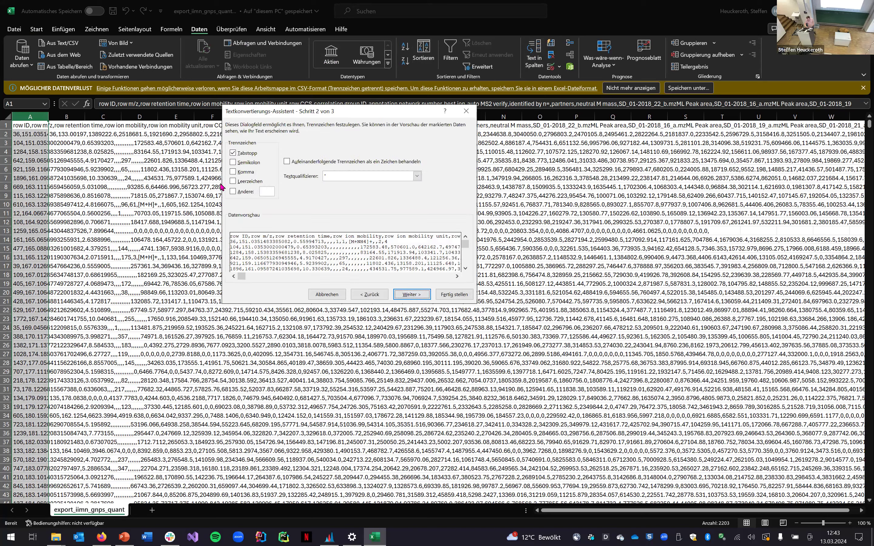
pyautogui.click(233, 172)
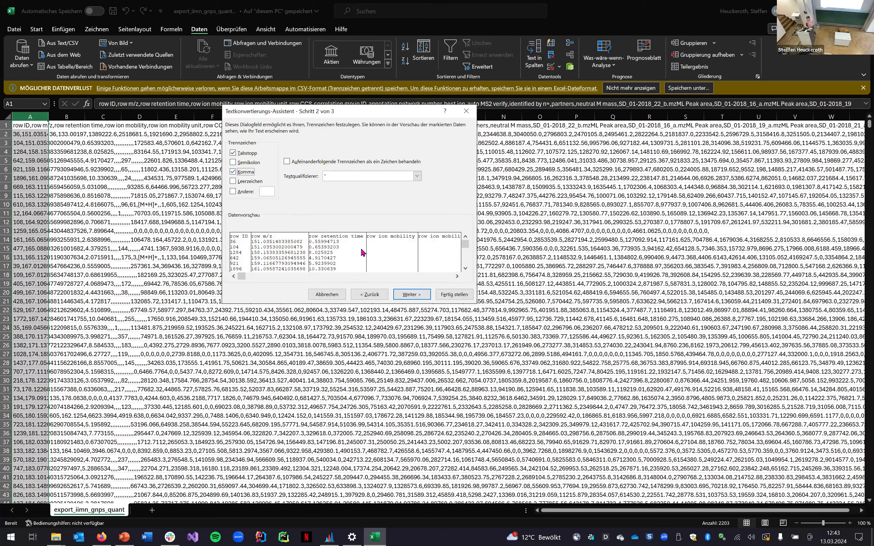
pyautogui.click(451, 293)
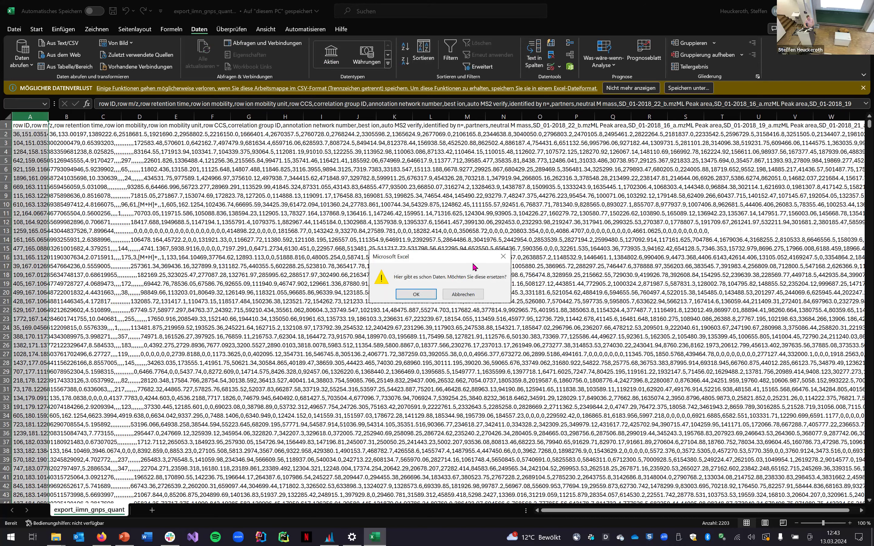
pyautogui.click(422, 294)
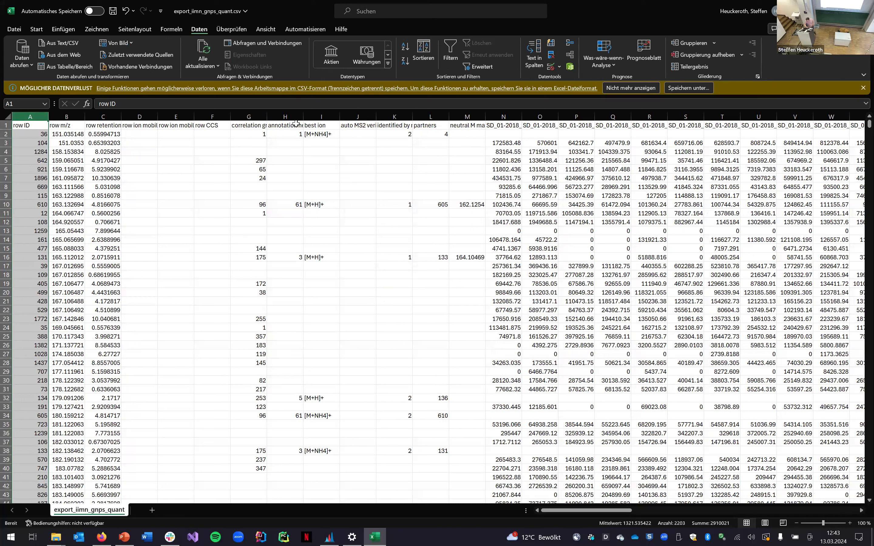
pyautogui.click(255, 125)
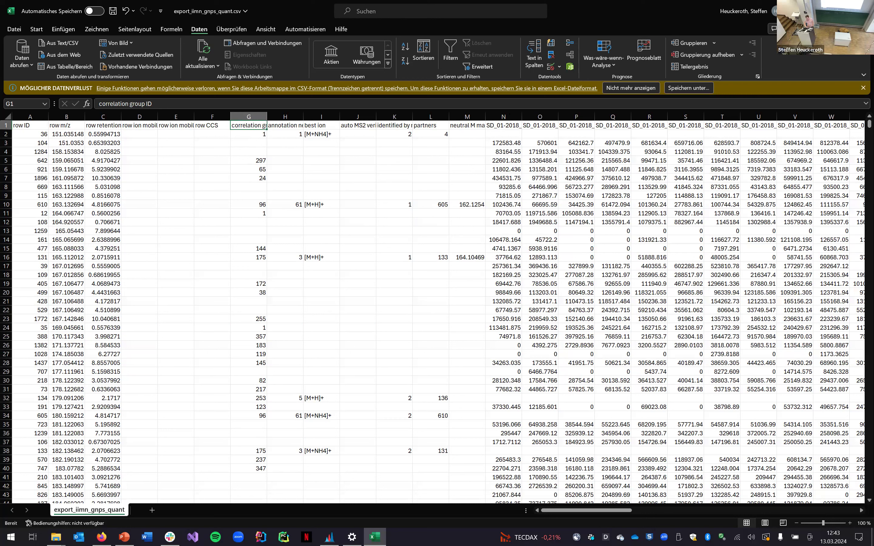
# - Open export_iimn_gnps_quant_full.csv from the handson folder and split its column A at tabs and commas, replacing the existing data
pyautogui.hotkey('alt', 'Tab')
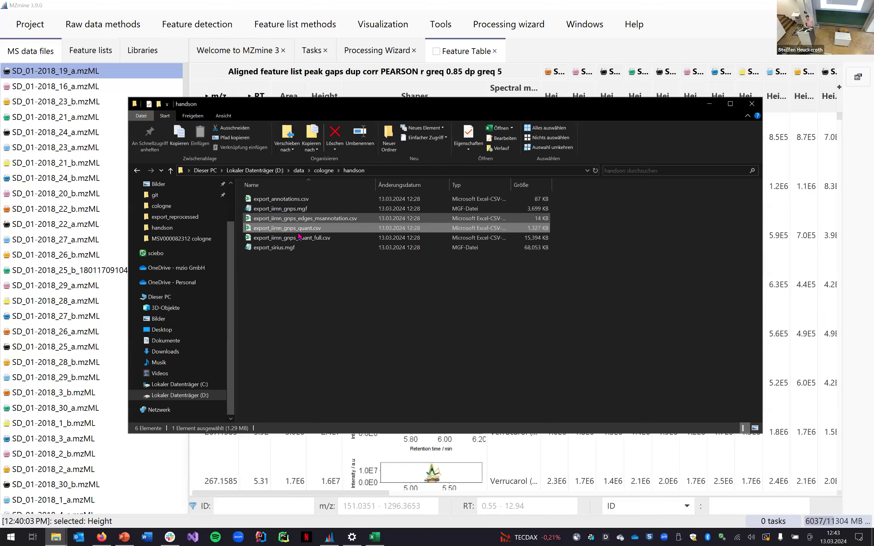
pyautogui.doubleClick(305, 239)
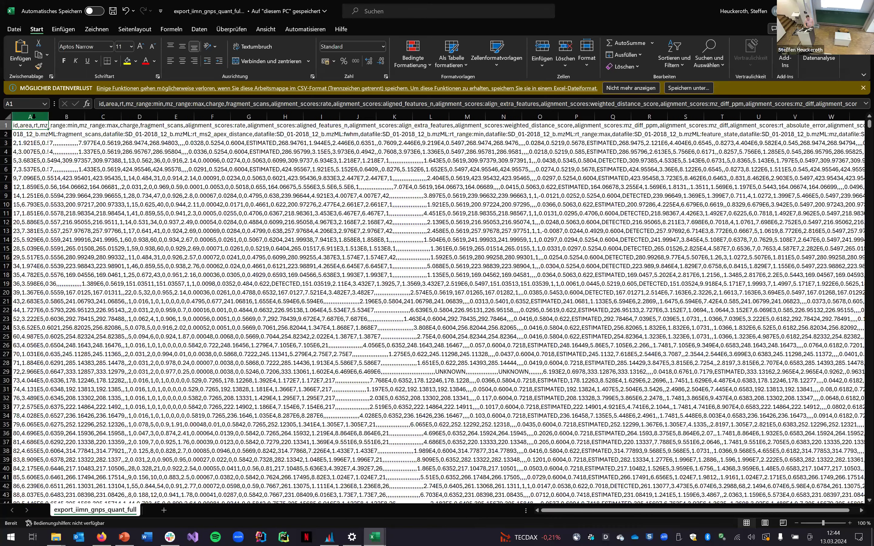
pyautogui.click(34, 116)
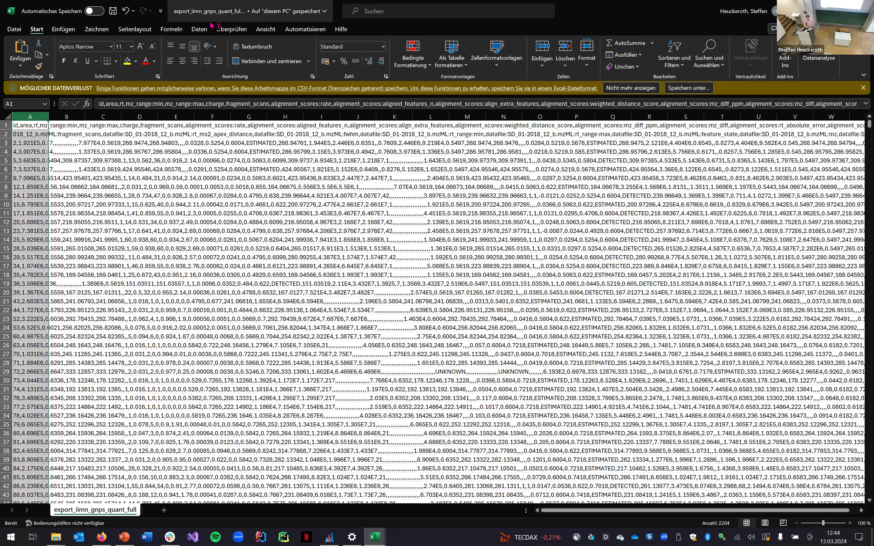
pyautogui.click(199, 29)
pyautogui.click(534, 54)
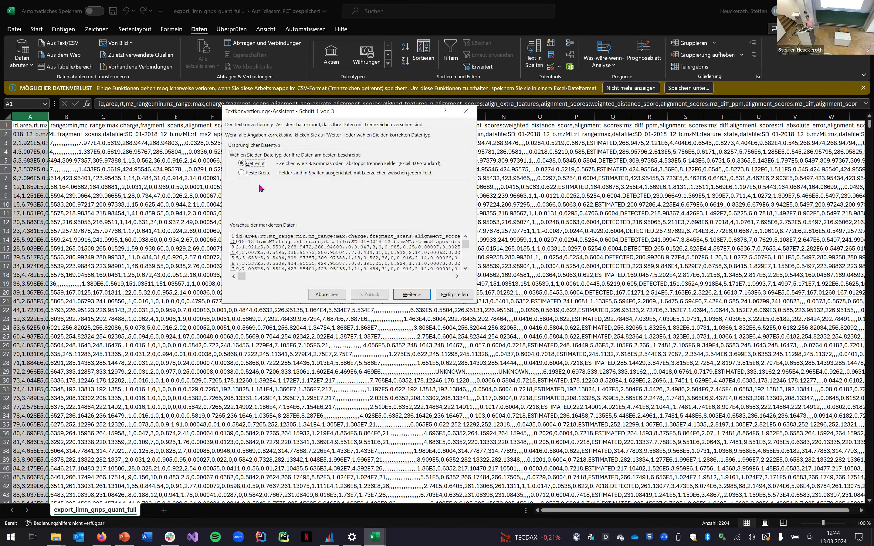
pyautogui.click(258, 174)
pyautogui.click(256, 164)
pyautogui.click(411, 291)
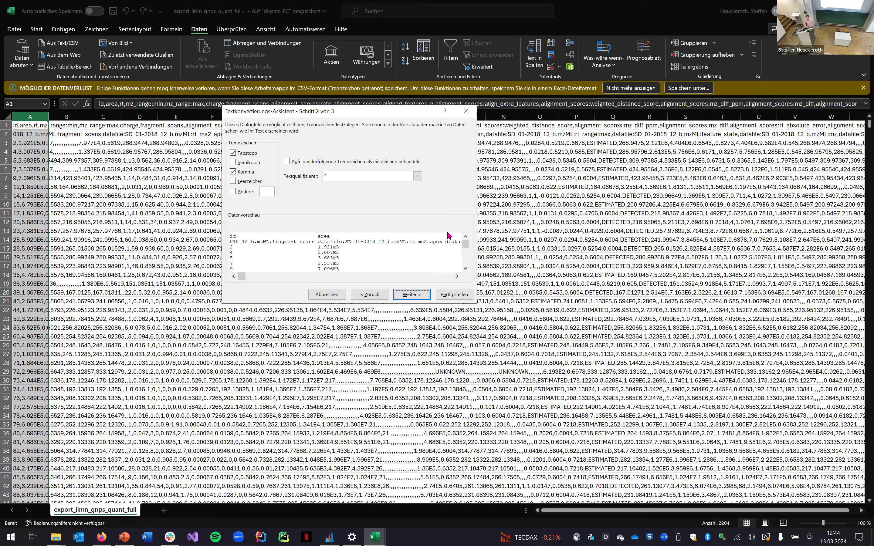
pyautogui.click(454, 294)
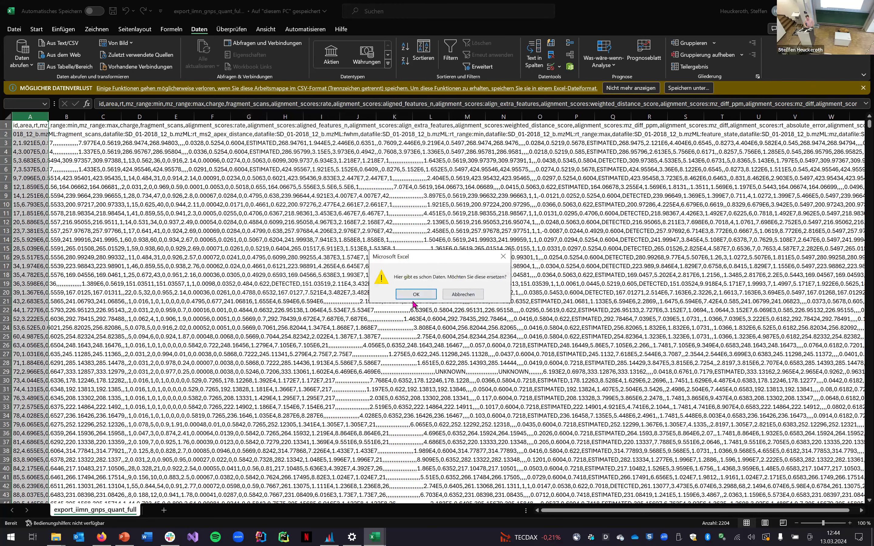
pyautogui.click(416, 295)
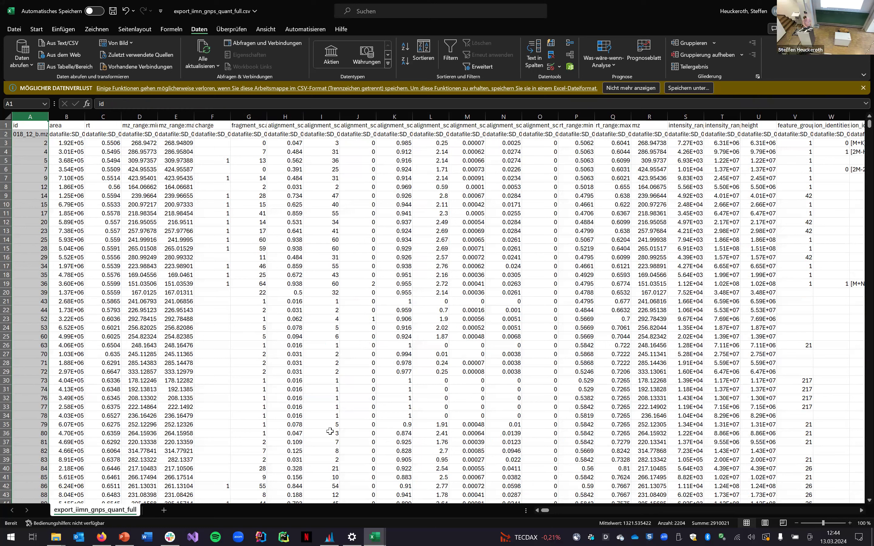
# - Switch to MZmine and examine the column types available for the feature table, including the spectral match fields
pyautogui.click(330, 537)
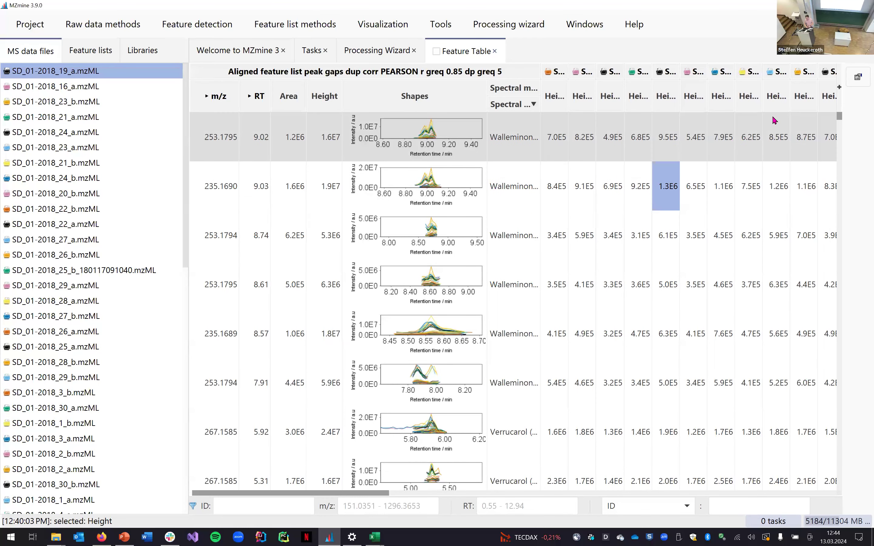
pyautogui.click(840, 88)
pyautogui.scroll(-3, 762, 302)
pyautogui.scroll(3, 762, 301)
pyautogui.scroll(-10, 762, 301)
pyautogui.scroll(-12, 762, 301)
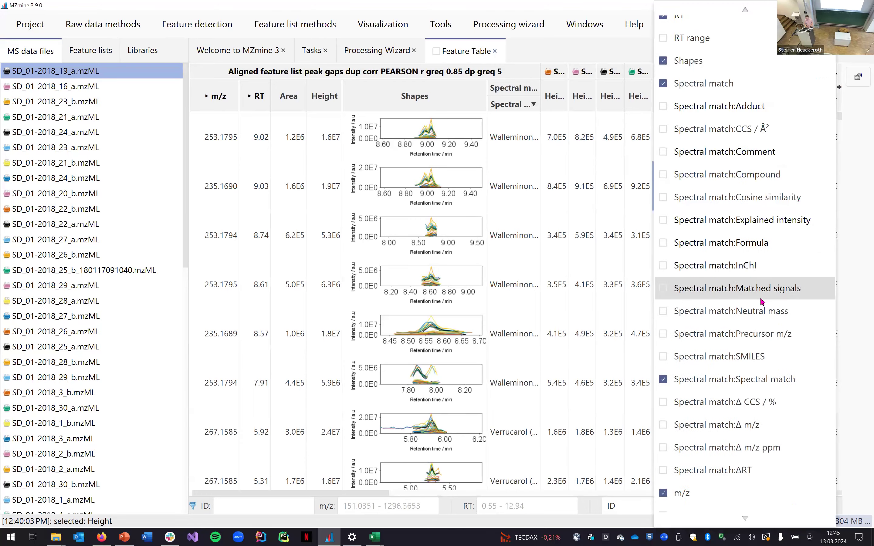
pyautogui.scroll(5, 762, 302)
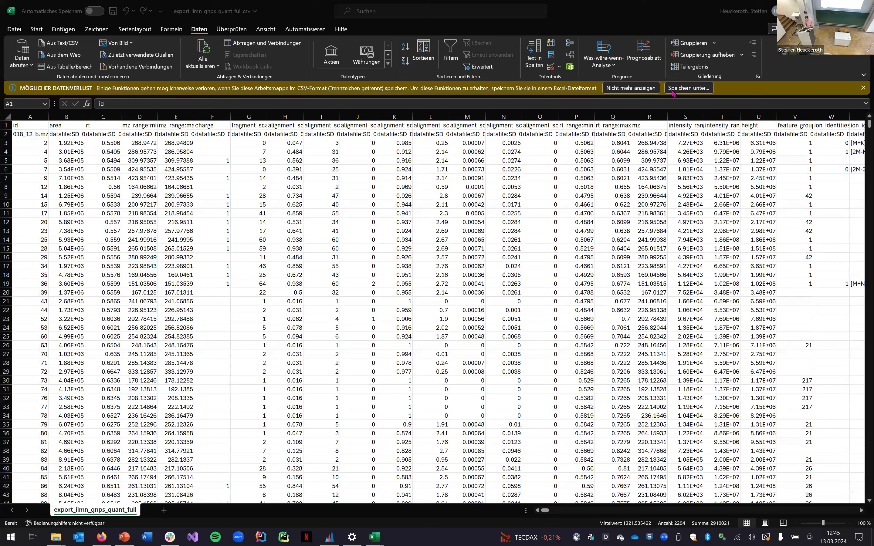
# - Switch back to MZmine and show the IIN ID and Ion identity columns of the Ion identity group in the feature table
pyautogui.click(329, 538)
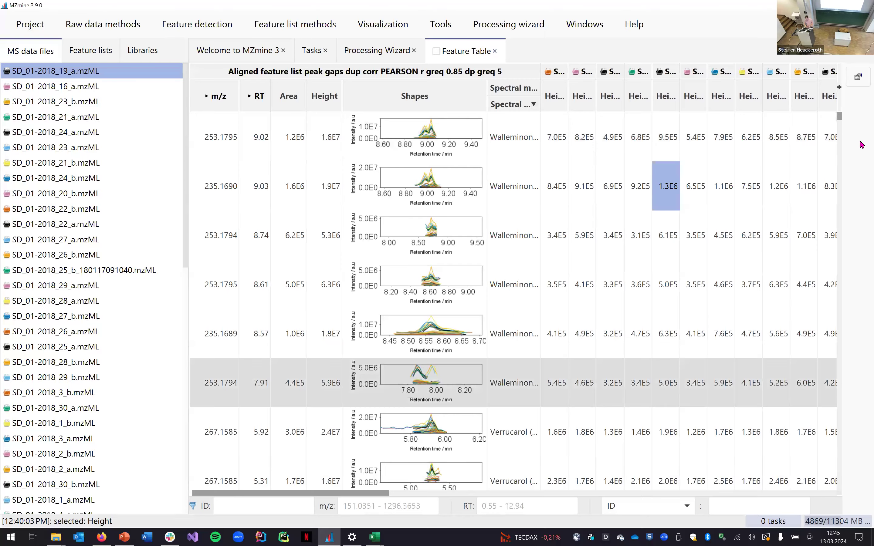
pyautogui.click(839, 94)
pyautogui.scroll(-15, 758, 311)
pyautogui.scroll(-5, 760, 314)
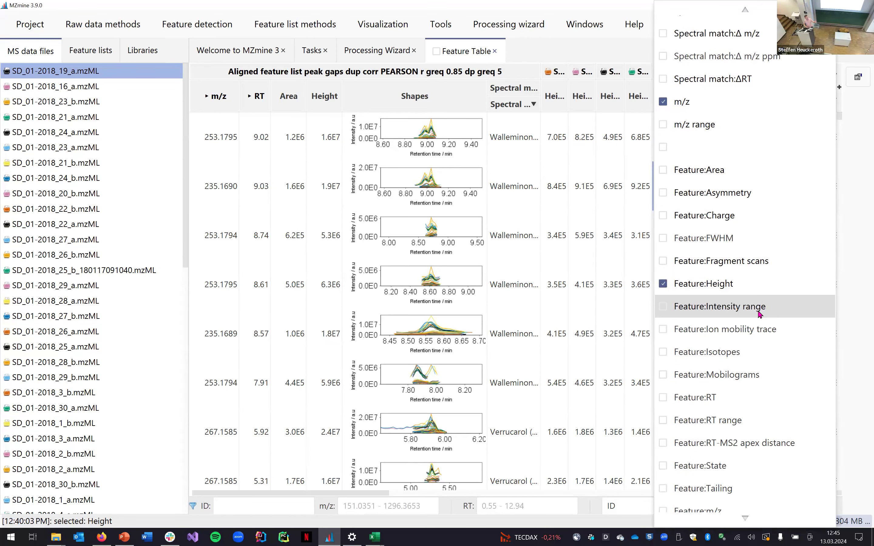
pyautogui.scroll(20, 760, 313)
pyautogui.scroll(-4, 759, 313)
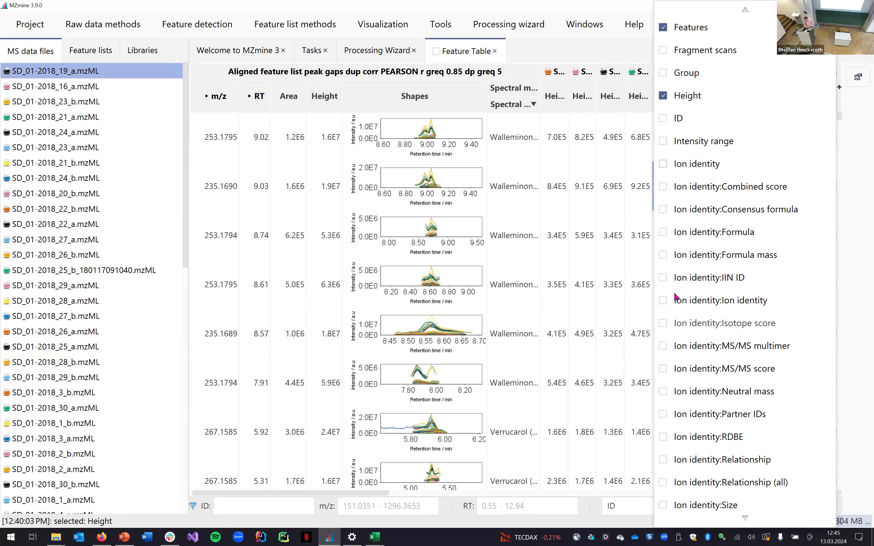
pyautogui.click(674, 305)
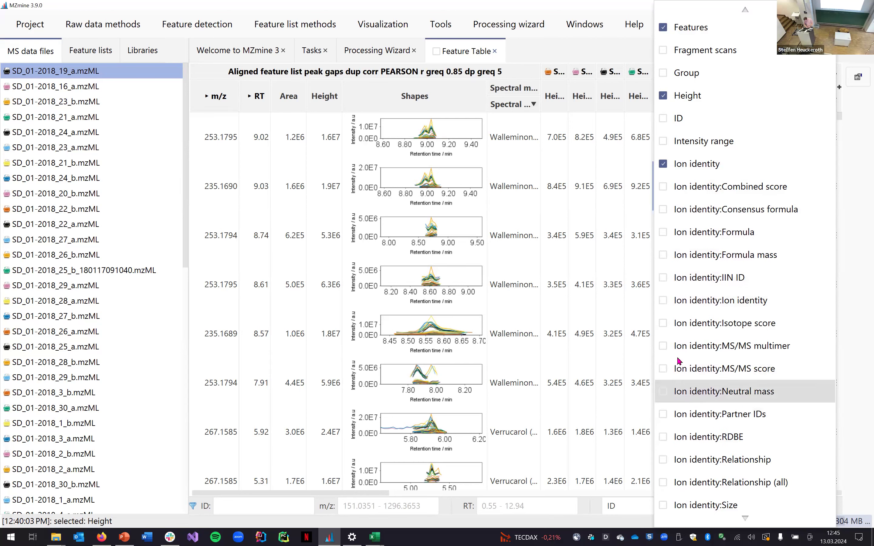
pyautogui.click(666, 300)
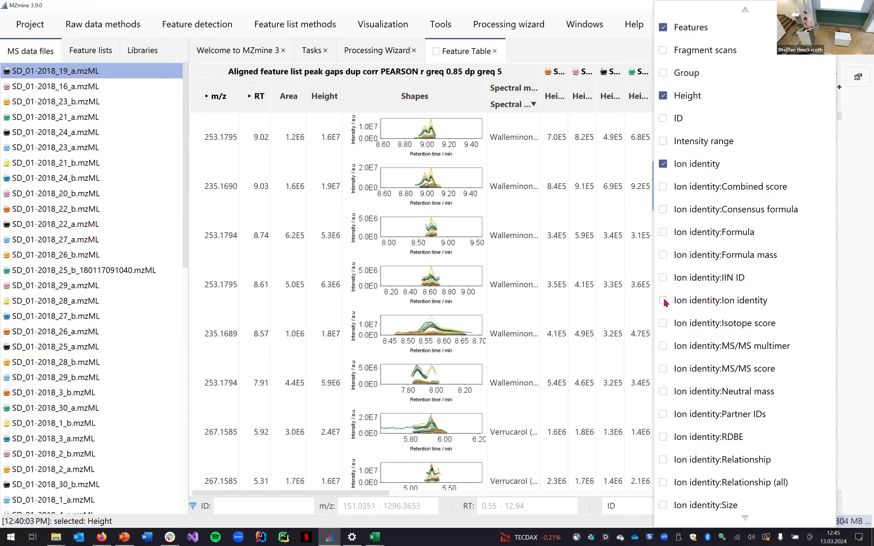
pyautogui.click(664, 278)
# - Sort the feature table by IIN ID in descending order and widen that column until its heading is readable
pyautogui.click(502, 108)
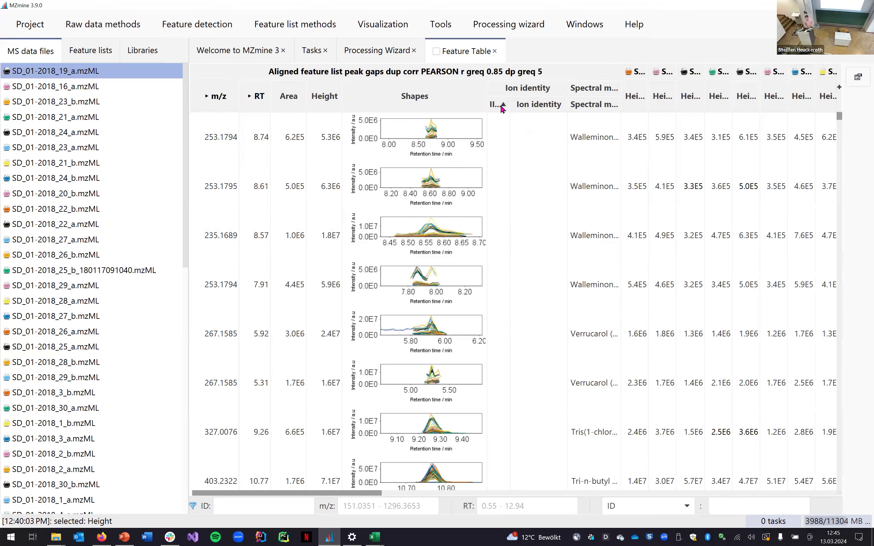
pyautogui.click(502, 108)
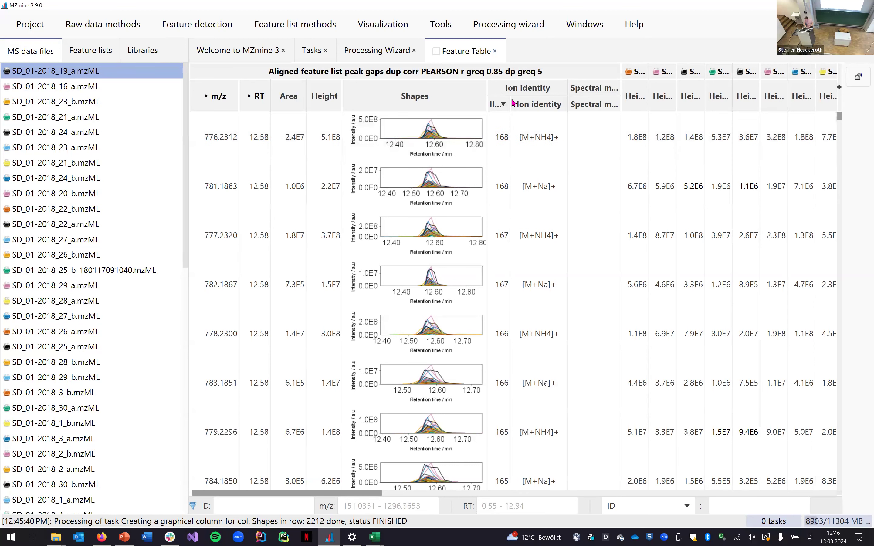
pyautogui.moveTo(511, 107); pyautogui.dragTo(535, 107)
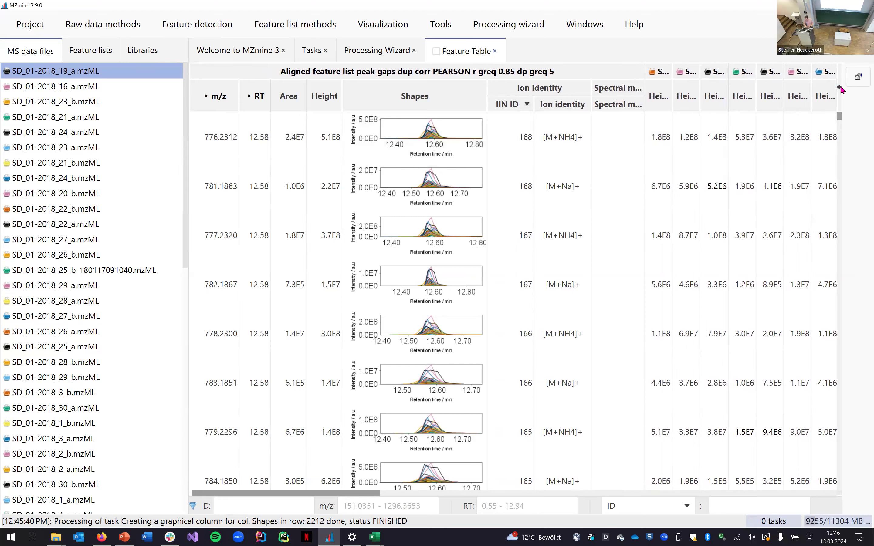
# - Check the Ion identity entries in the feature table's column list and compare with the exported quantification CSV in Excel
pyautogui.click(839, 87)
pyautogui.scroll(-3, 674, 358)
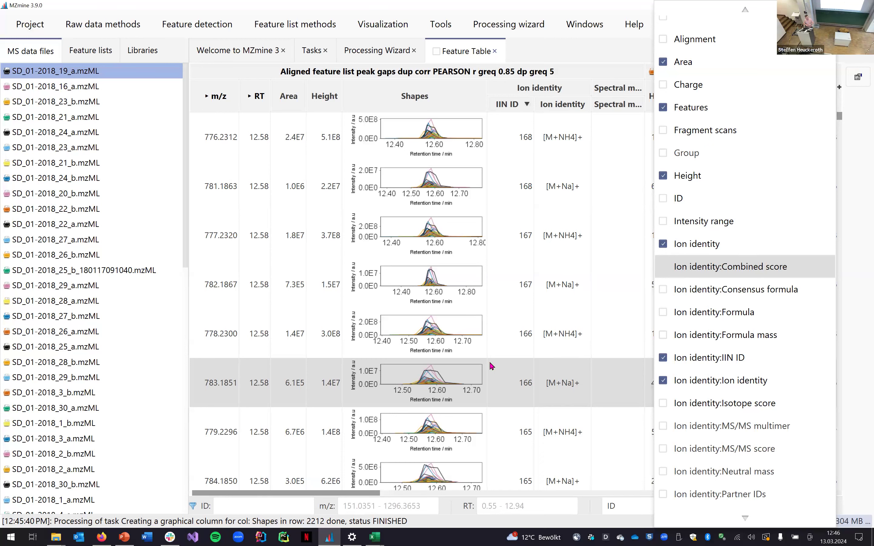
pyautogui.click(523, 358)
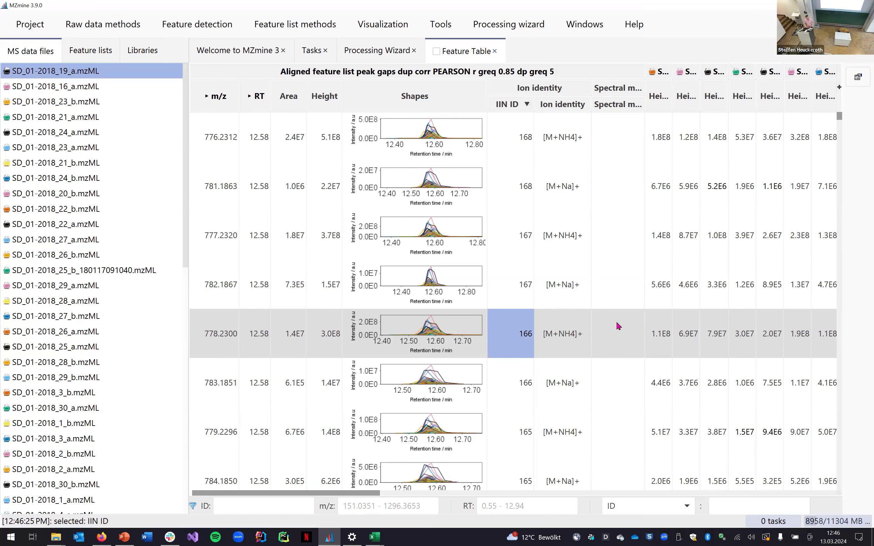
pyautogui.moveTo(618, 326)
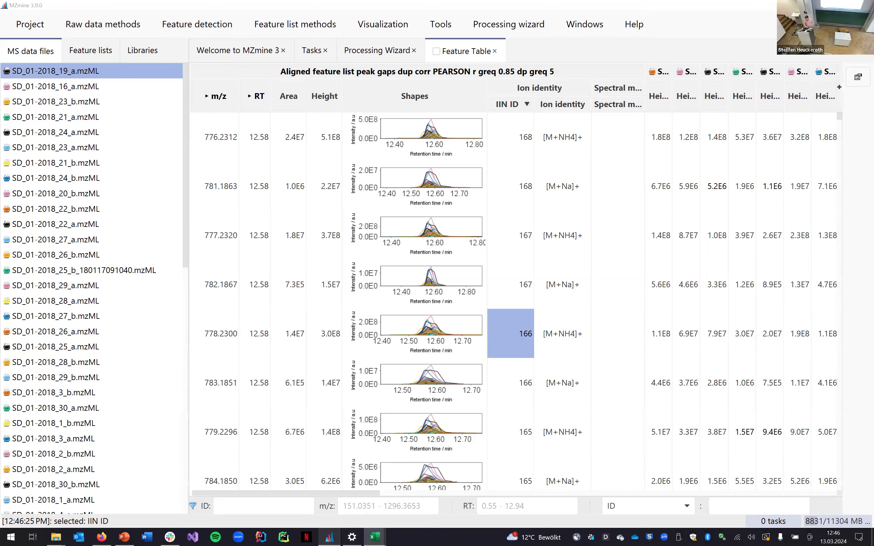
pyautogui.click(375, 537)
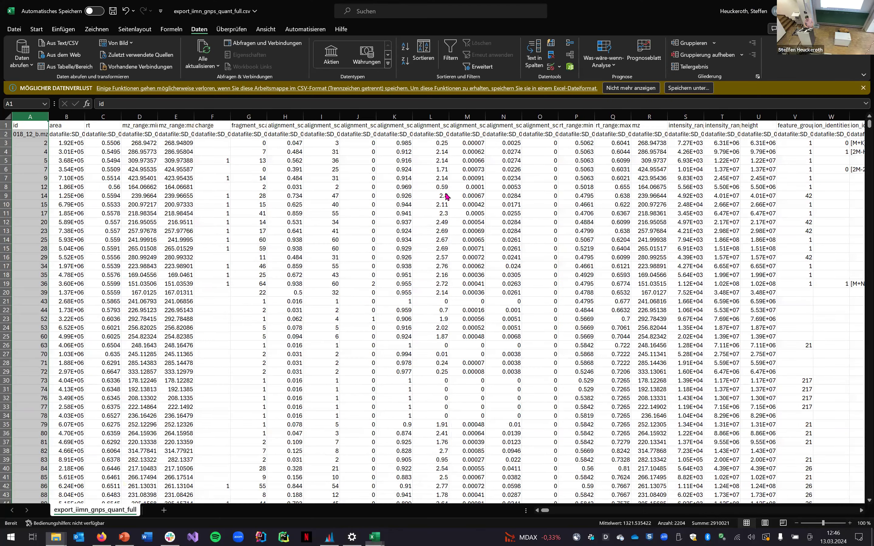
pyautogui.click(375, 537)
# - Switch to Firefox and load drive.google.com in a new tab
pyautogui.click(101, 537)
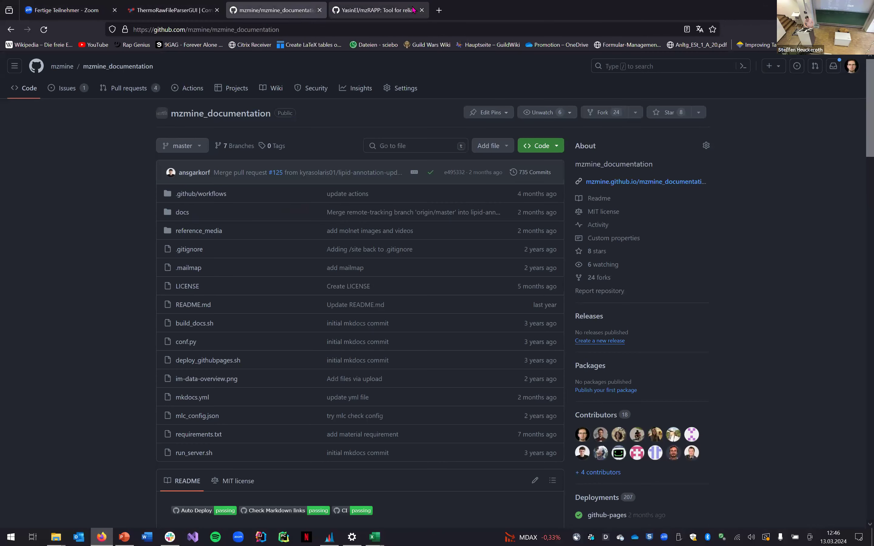
pyautogui.click(438, 9)
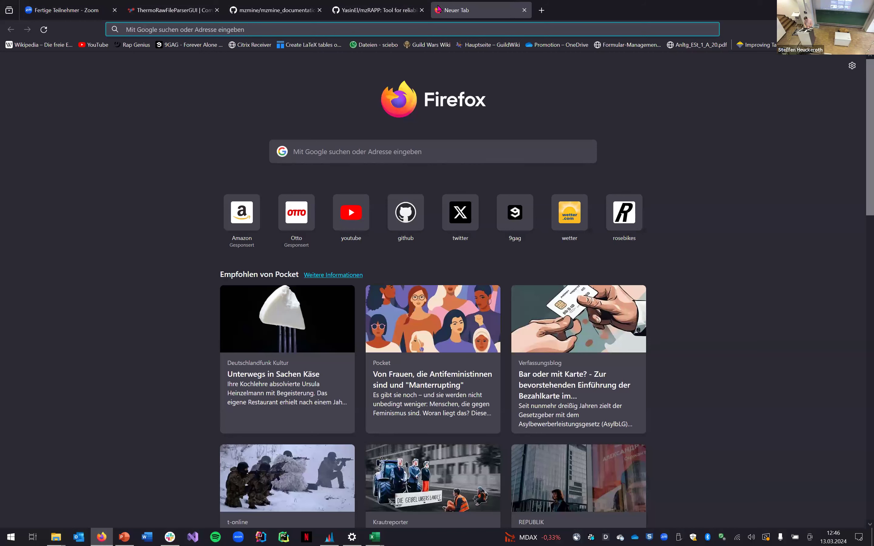
pyautogui.write('drive.google.com/')
pyautogui.press('Return')
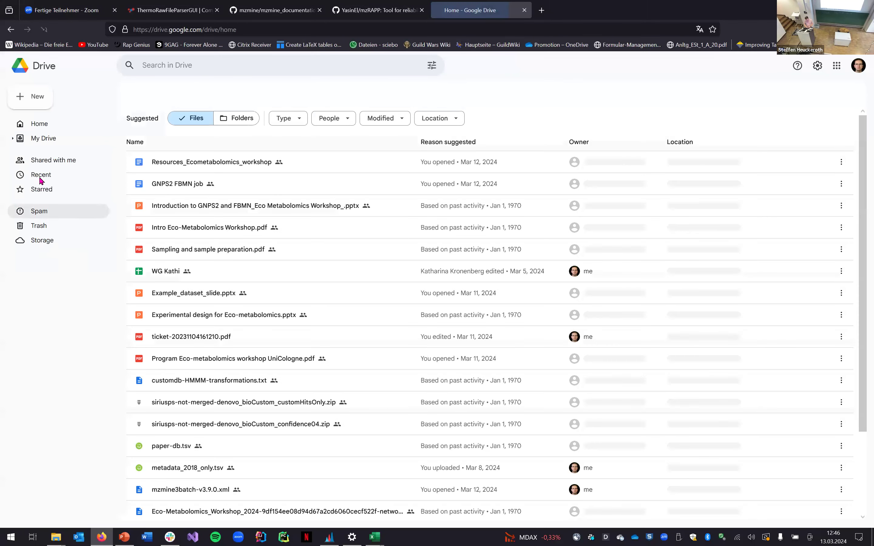
# - Open the MZmine3 folder inside the shared EcoMetabolomics_2024_Koeln folder
pyautogui.click(67, 174)
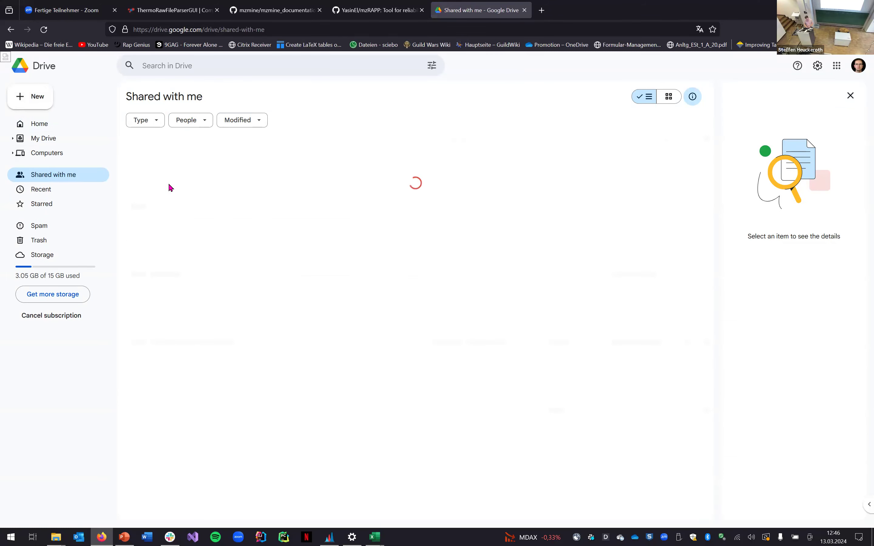
pyautogui.doubleClick(183, 213)
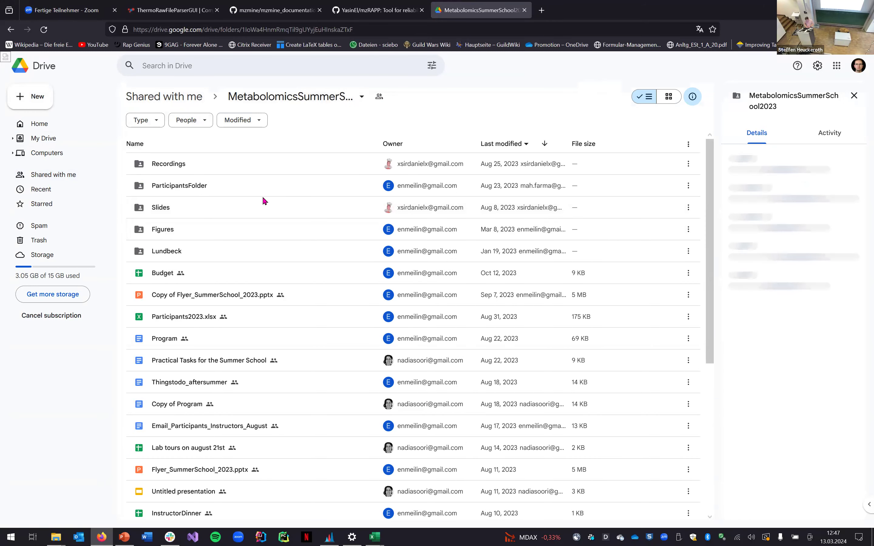
pyautogui.click(67, 177)
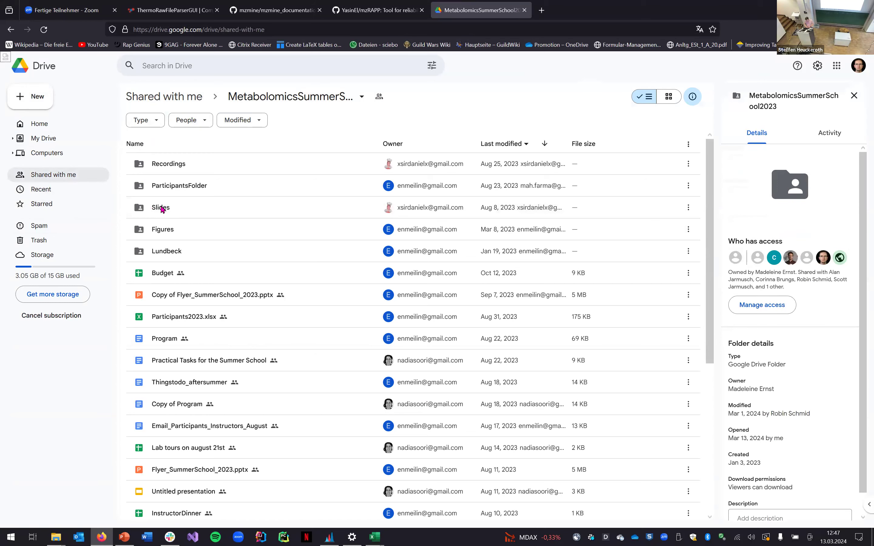
pyautogui.doubleClick(205, 257)
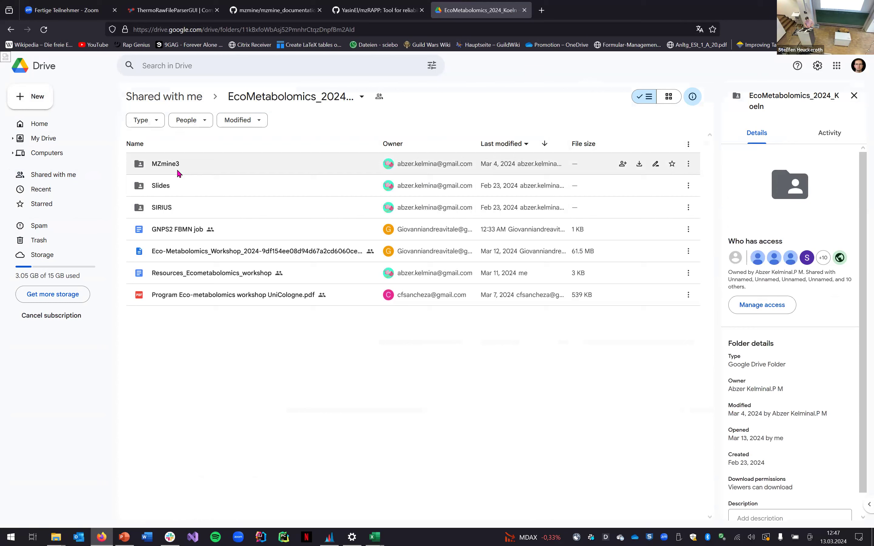
pyautogui.doubleClick(171, 172)
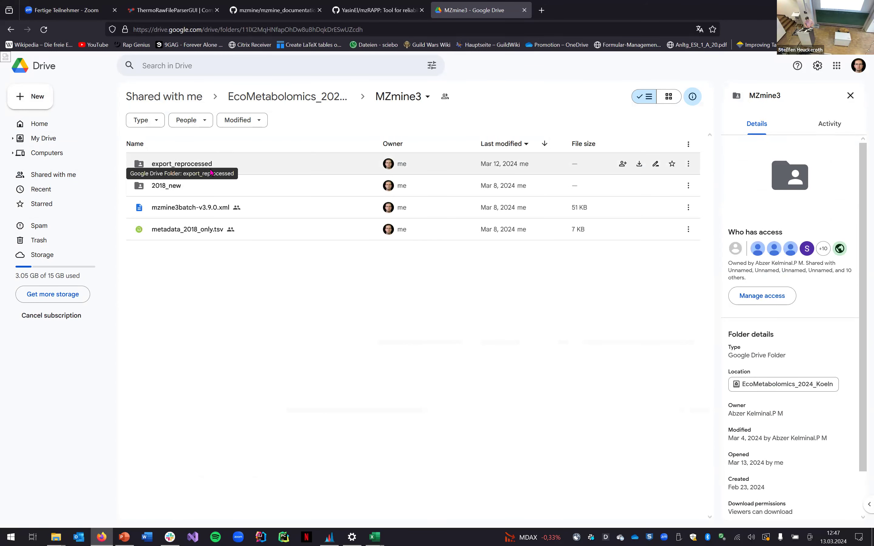
# - Move the 2018_new folder to the trash and select the export_reprocessed folder
pyautogui.click(688, 185)
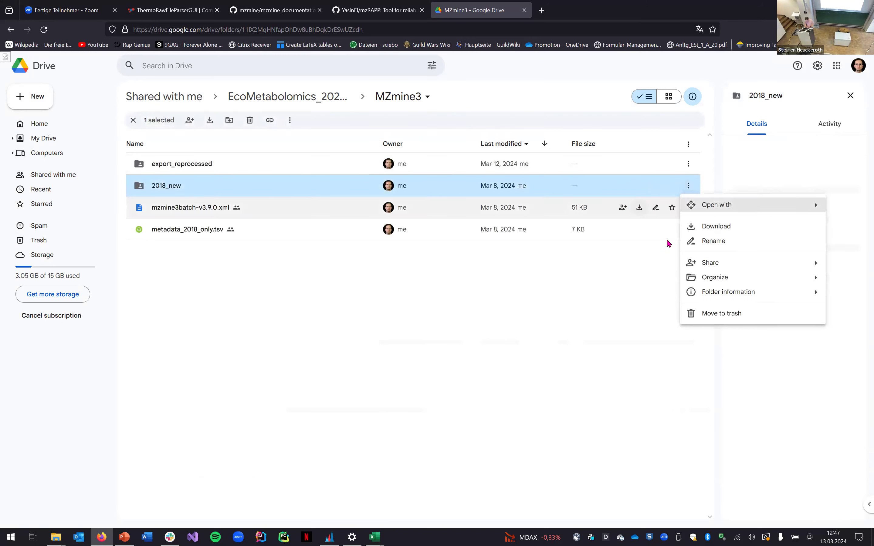
pyautogui.click(711, 314)
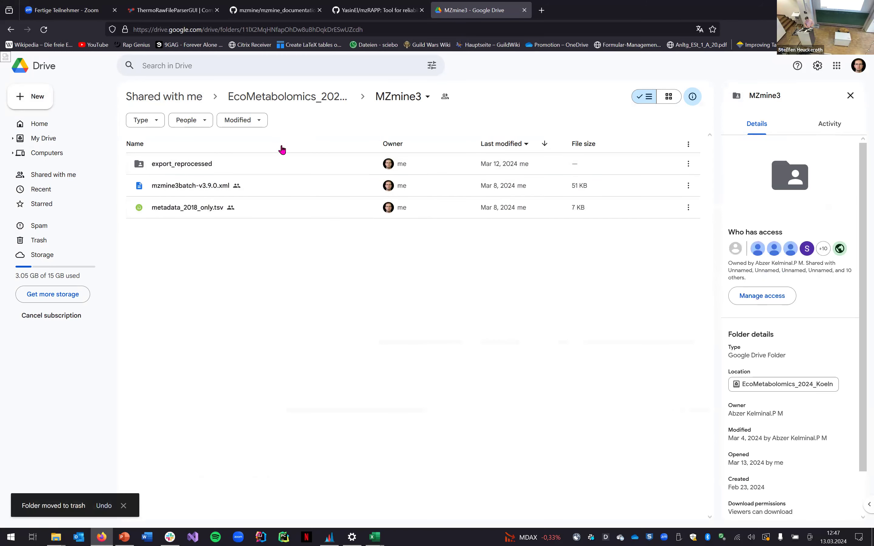
pyautogui.click(195, 163)
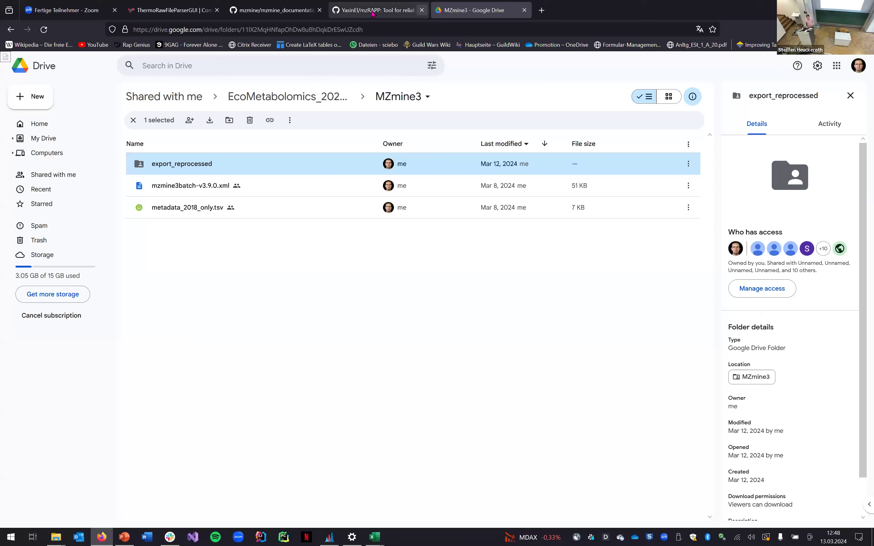
# - Go from the mzmine_documentation repository to the MZmine organization's mzmine3 repository on GitHub and view its open pull requests
pyautogui.click(305, 15)
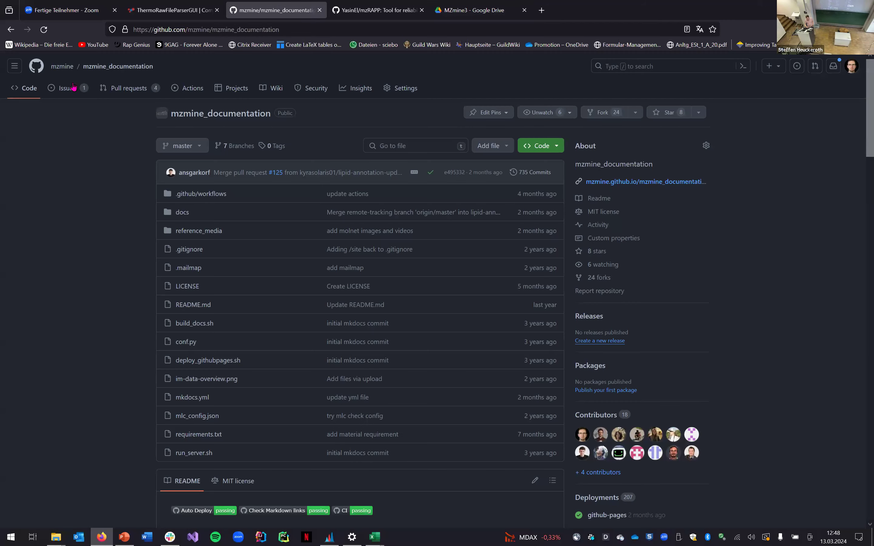
pyautogui.click(62, 66)
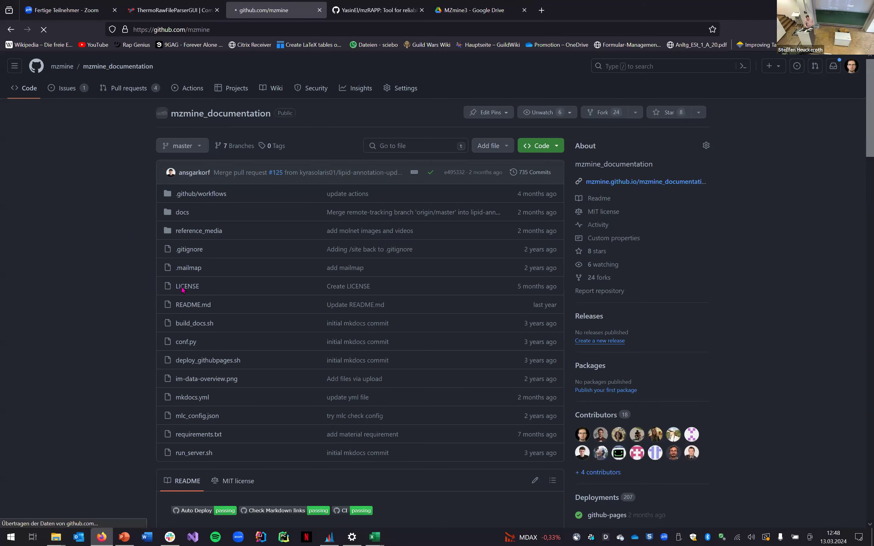
pyautogui.click(190, 212)
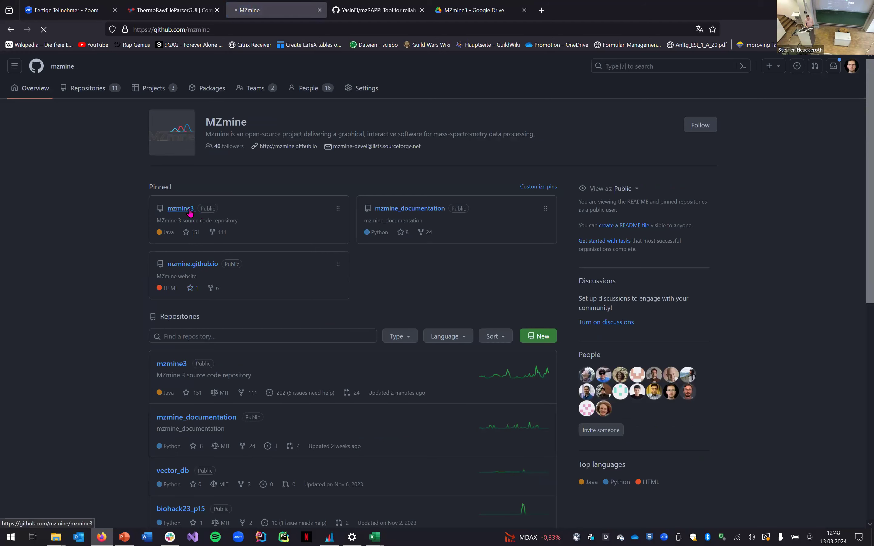
pyautogui.scroll(-1, 151, 347)
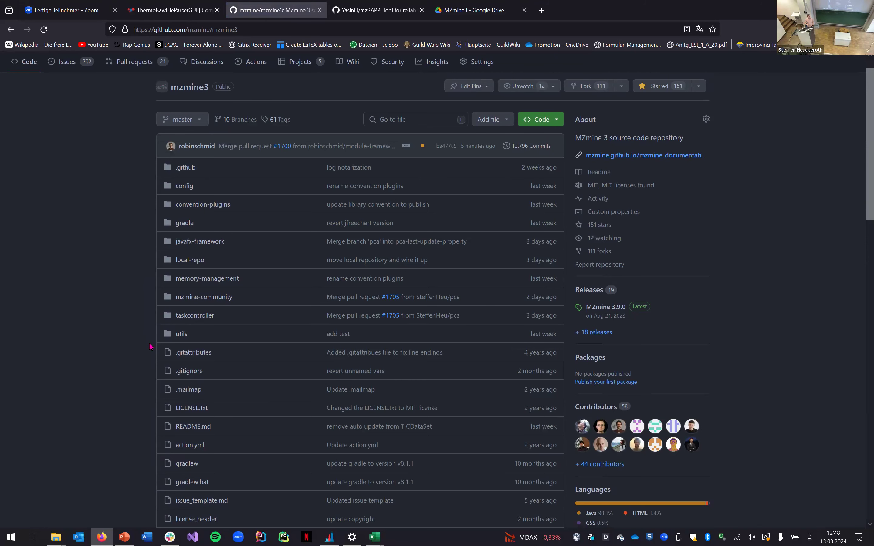
pyautogui.scroll(1, 149, 347)
pyautogui.click(134, 89)
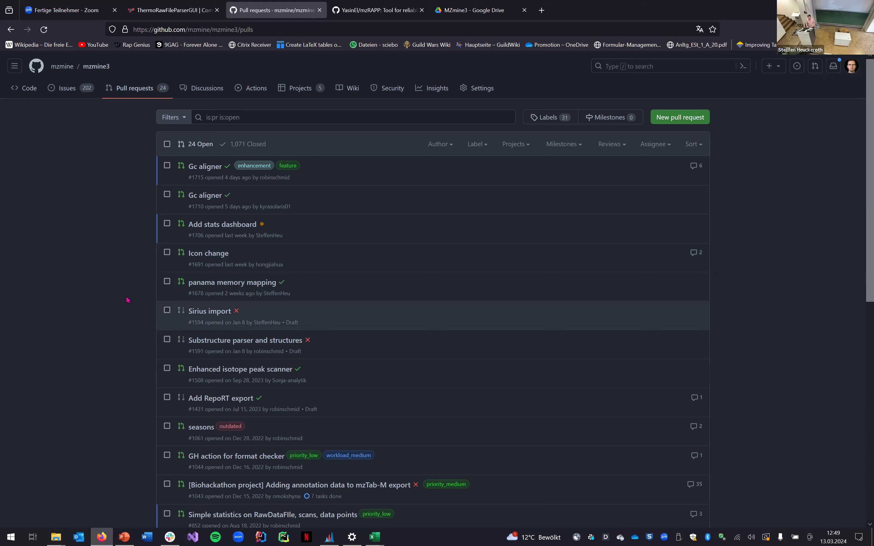
# - Switch back to MZmine with the aligned feature table
pyautogui.press('super+d')
pyautogui.click(329, 537)
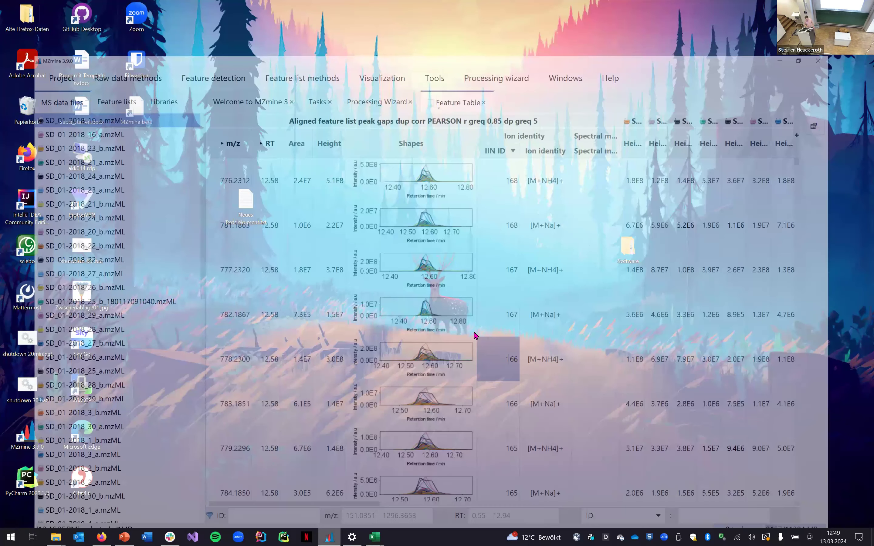